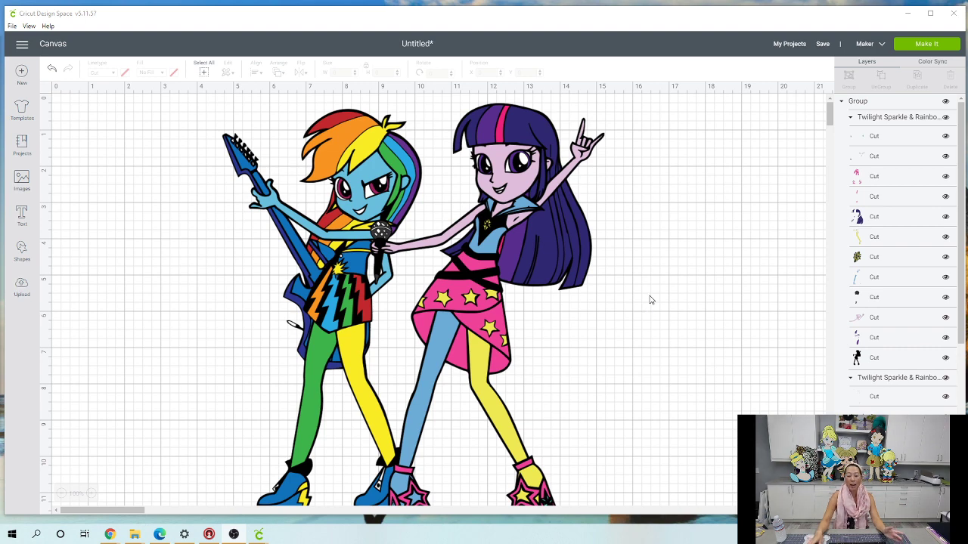
# Ungroup the two-character design, move Twilight Sparkle aside and delete her so only Rainbow Dash is left
pyautogui.click(472, 193)
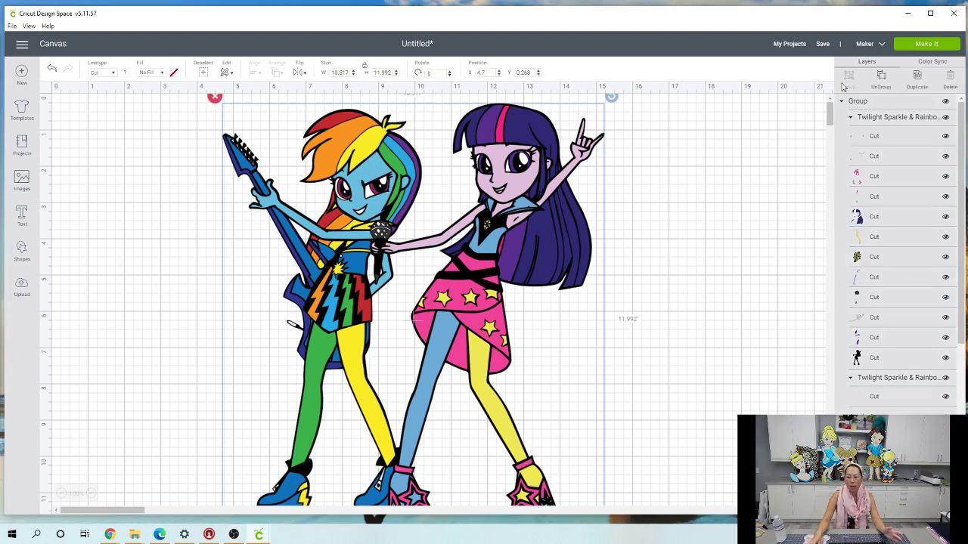
pyautogui.click(881, 76)
pyautogui.moveTo(543, 178); pyautogui.dragTo(639, 216)
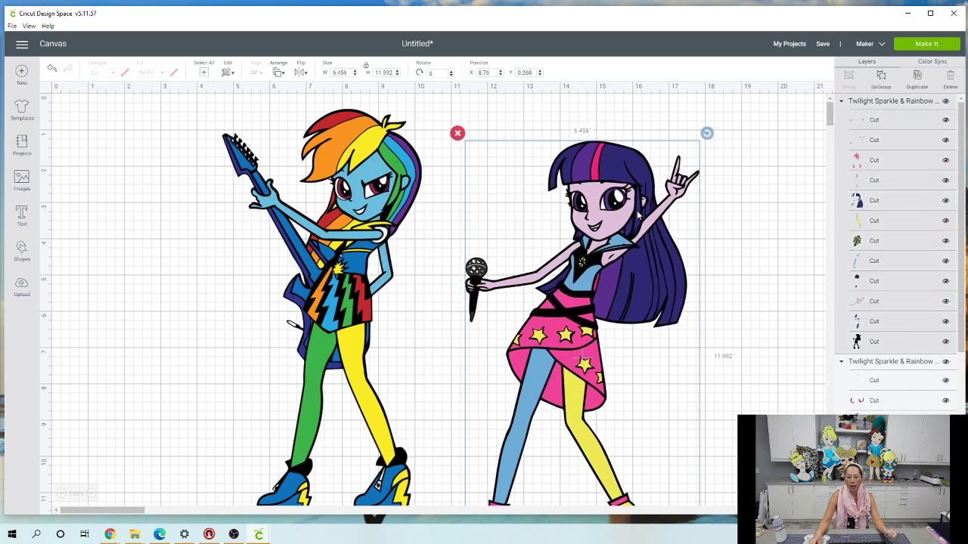
pyautogui.click(458, 133)
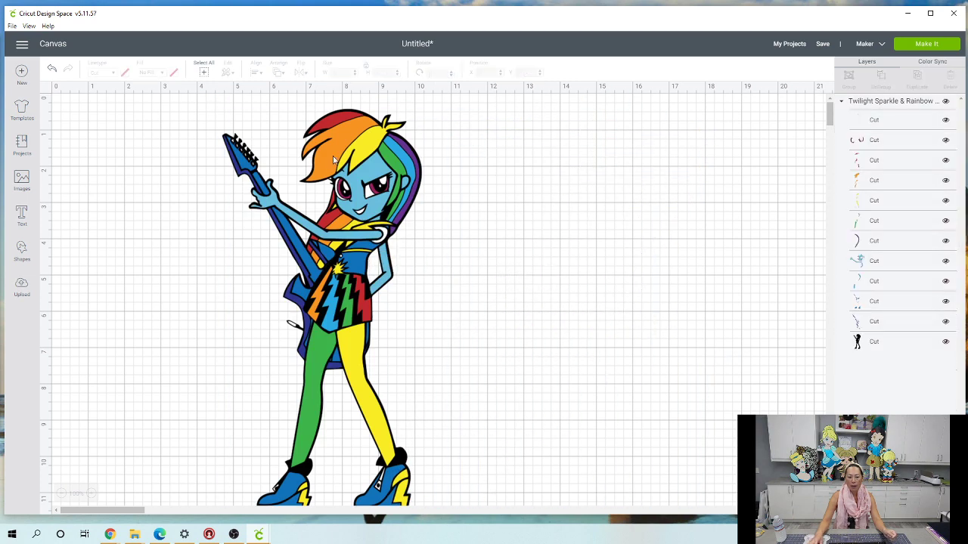
# Set Rainbow Dash's height to 30 inches and move the figure to about X 21.7, Y 5.65
pyautogui.click(377, 199)
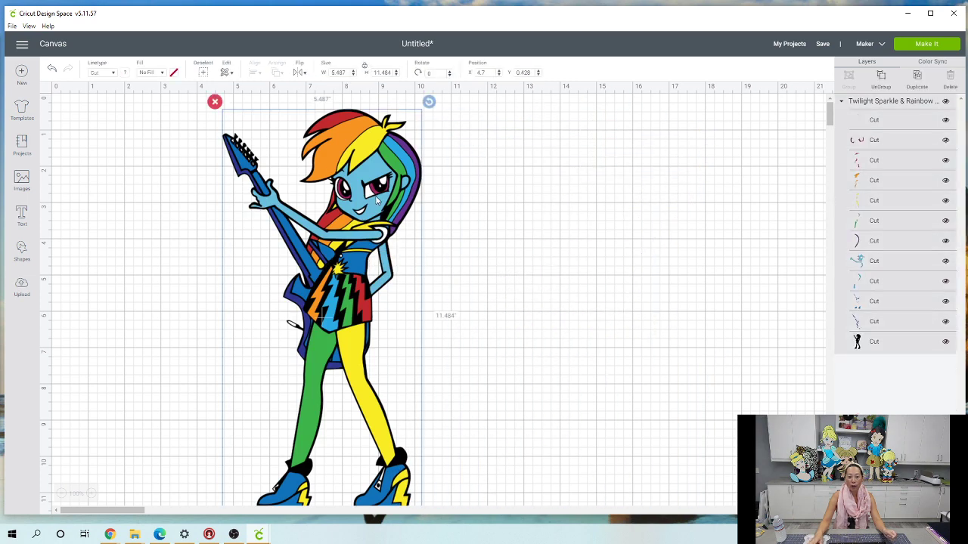
pyautogui.doubleClick(386, 73)
pyautogui.write('30')
pyautogui.press('Tab')
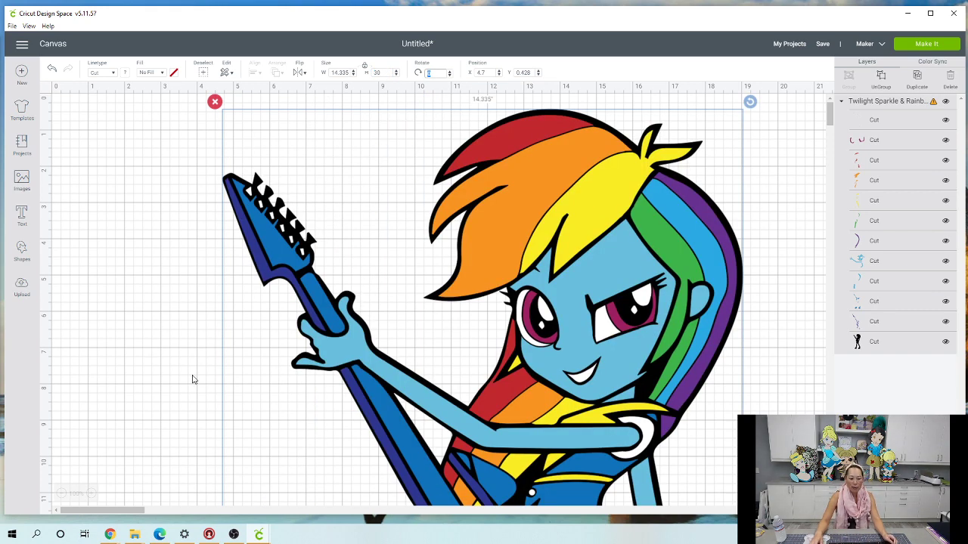
pyautogui.click(62, 494)
pyautogui.click(62, 494)
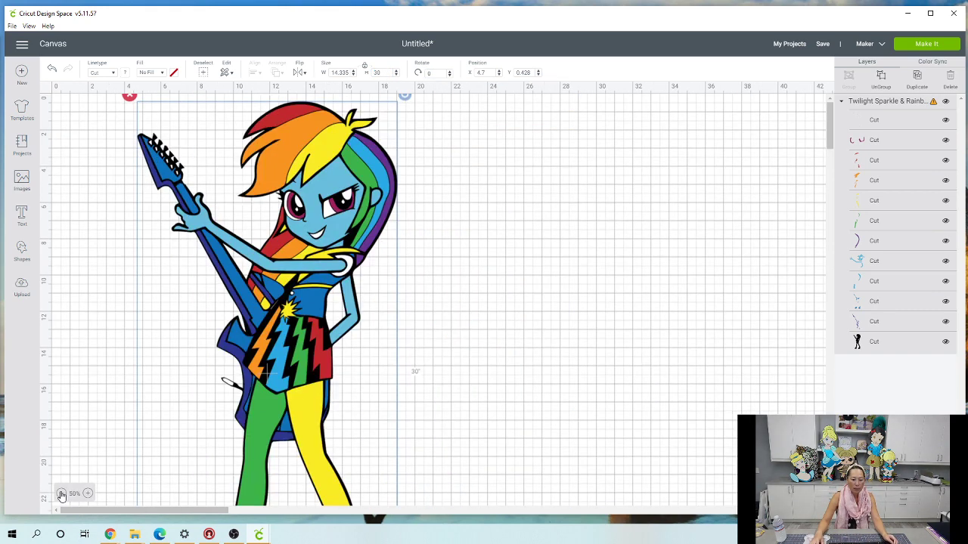
pyautogui.click(62, 494)
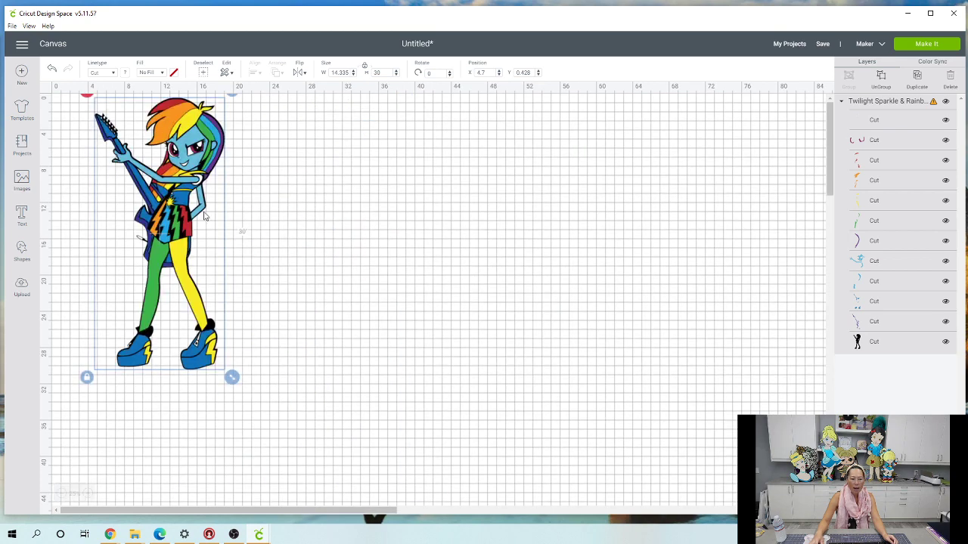
pyautogui.moveTo(191, 222); pyautogui.dragTo(348, 273)
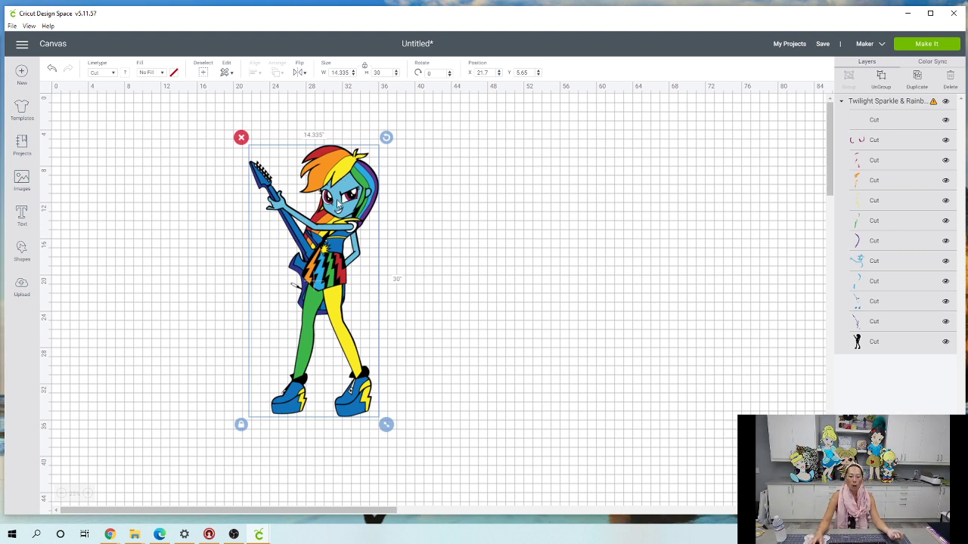
# Ungroup Rainbow Dash into separate layers and hide every contour of the yellow layer except the leg
pyautogui.click(881, 77)
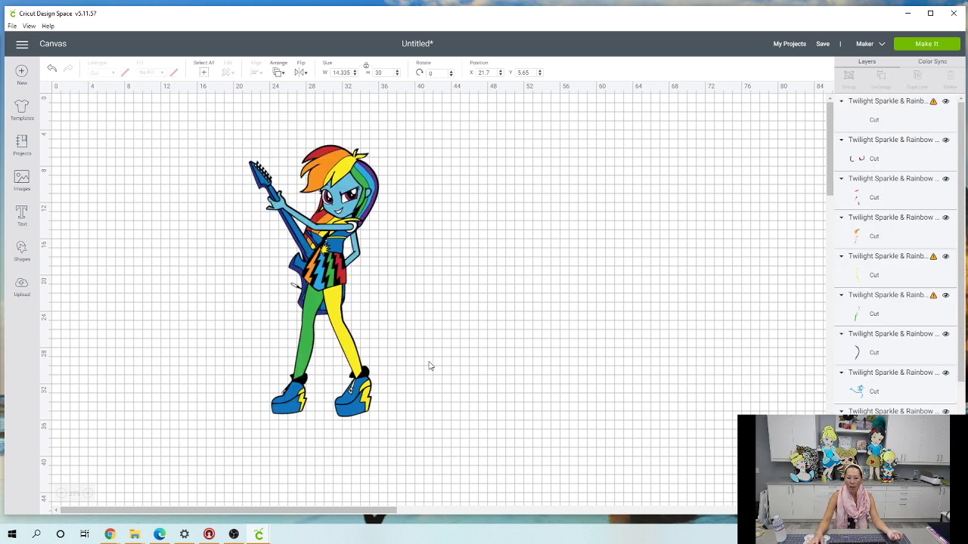
pyautogui.click(890, 284)
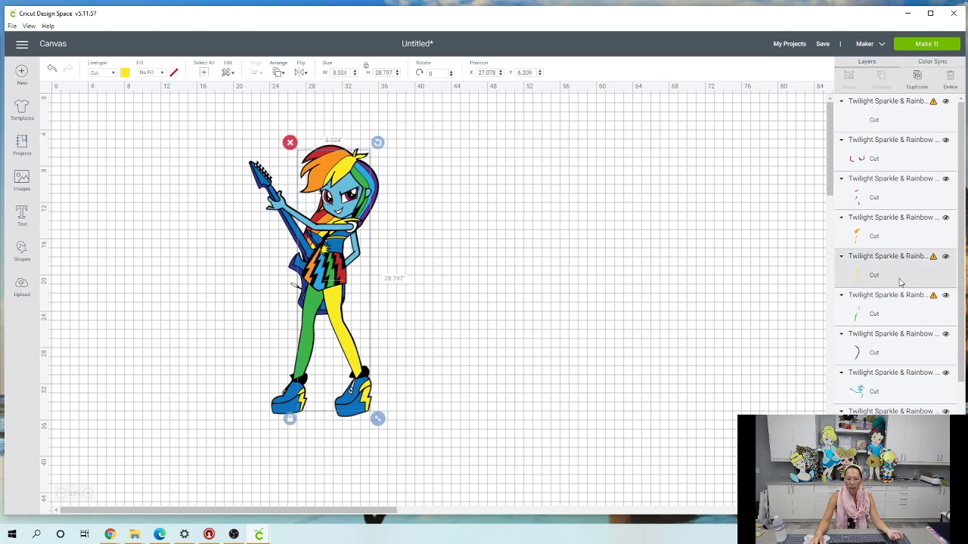
pyautogui.click(937, 503)
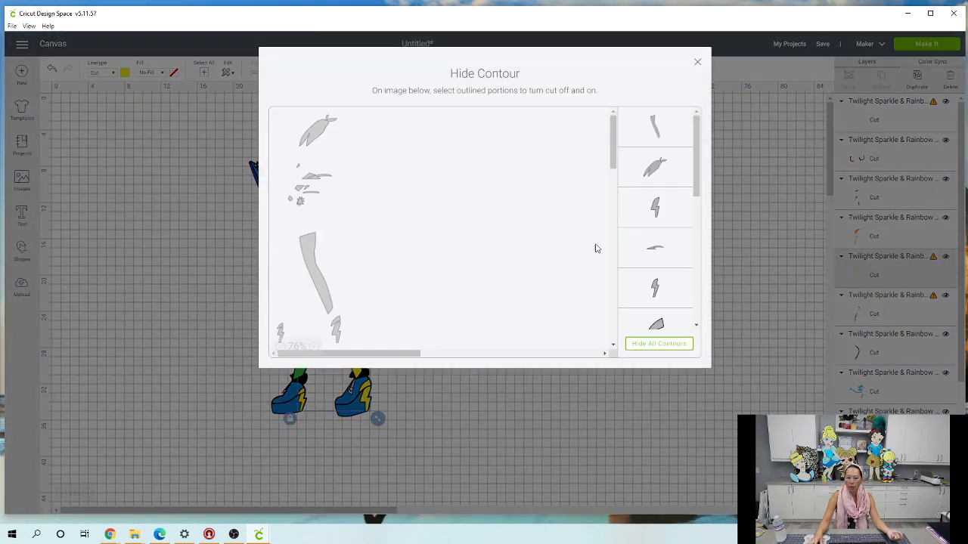
pyautogui.click(661, 346)
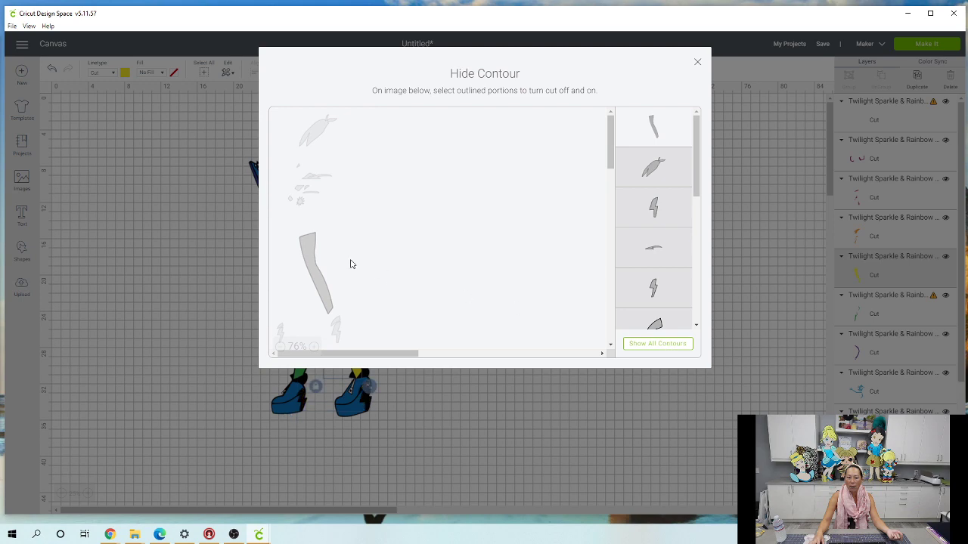
pyautogui.click(697, 61)
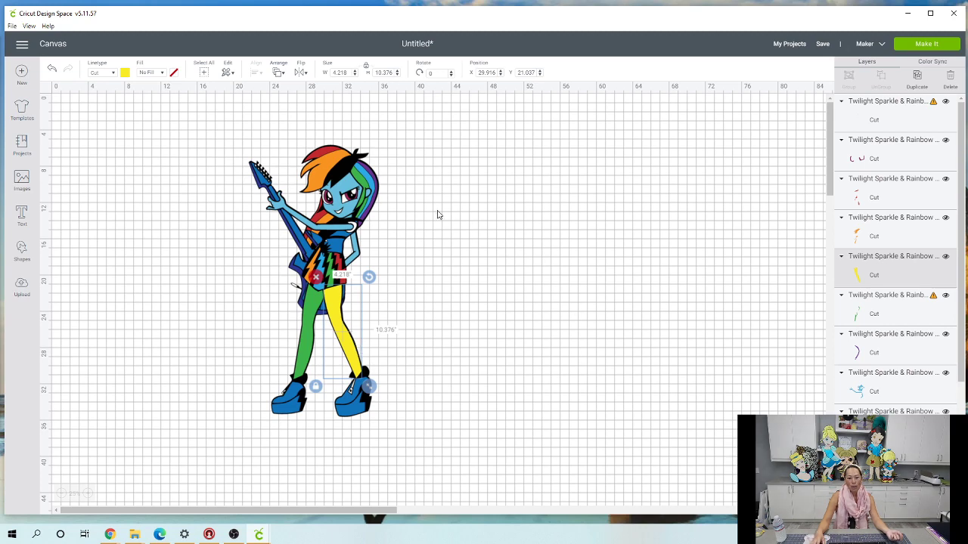
# Select all of Rainbow Dash's layers together and set their overall height to 33 inches
pyautogui.click(219, 134)
pyautogui.moveTo(219, 134); pyautogui.dragTo(529, 478)
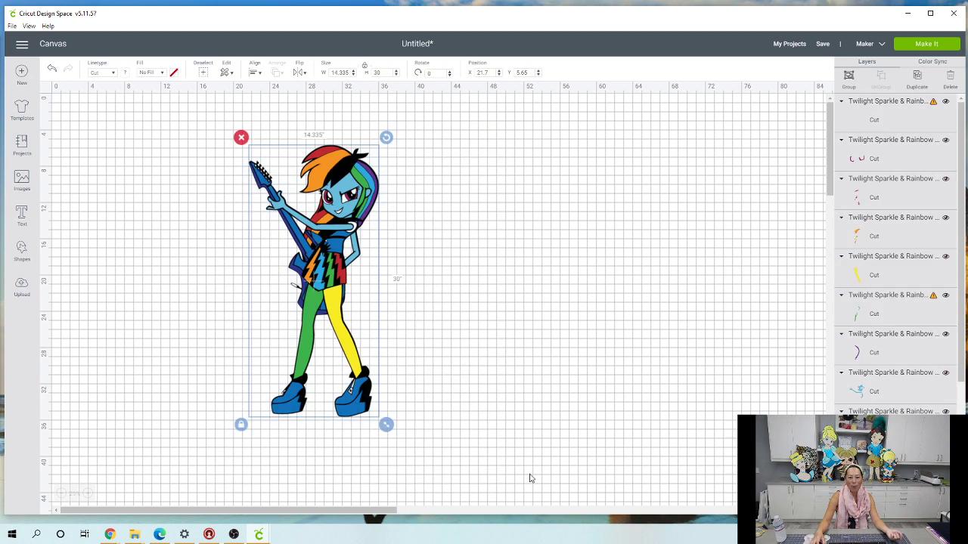
pyautogui.click(369, 73)
pyautogui.write('33')
pyautogui.press('Tab')
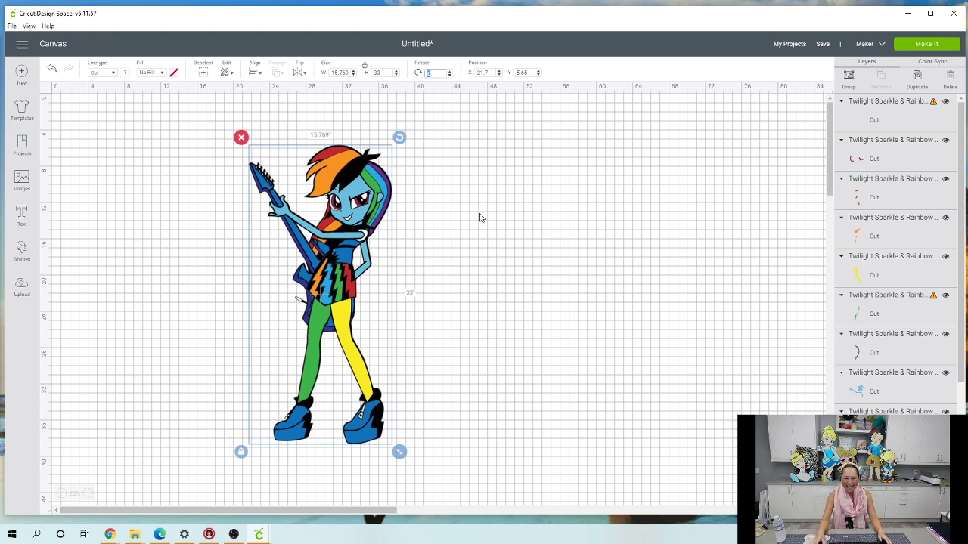
# Select the yellow leg layer to check its size against the mat limit
pyautogui.click(452, 297)
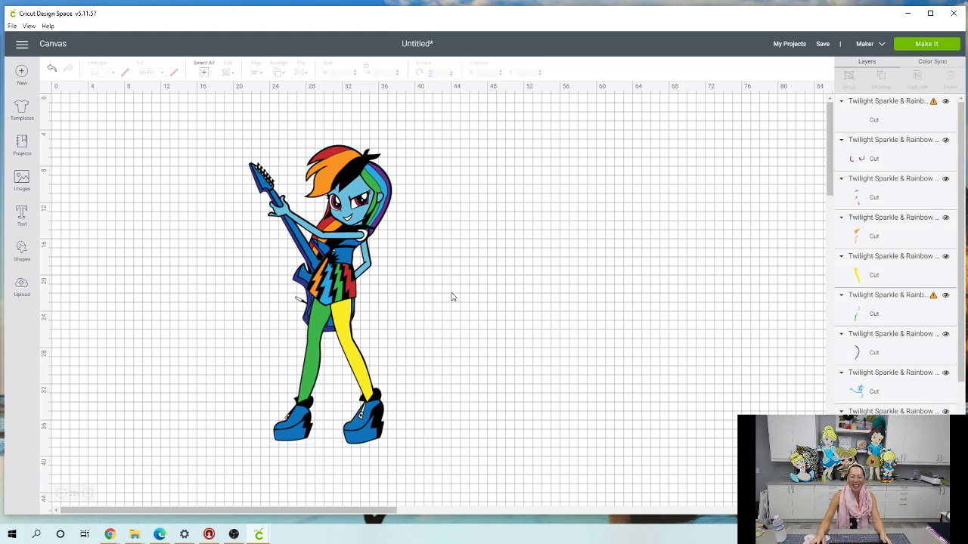
pyautogui.click(345, 342)
pyautogui.click(852, 275)
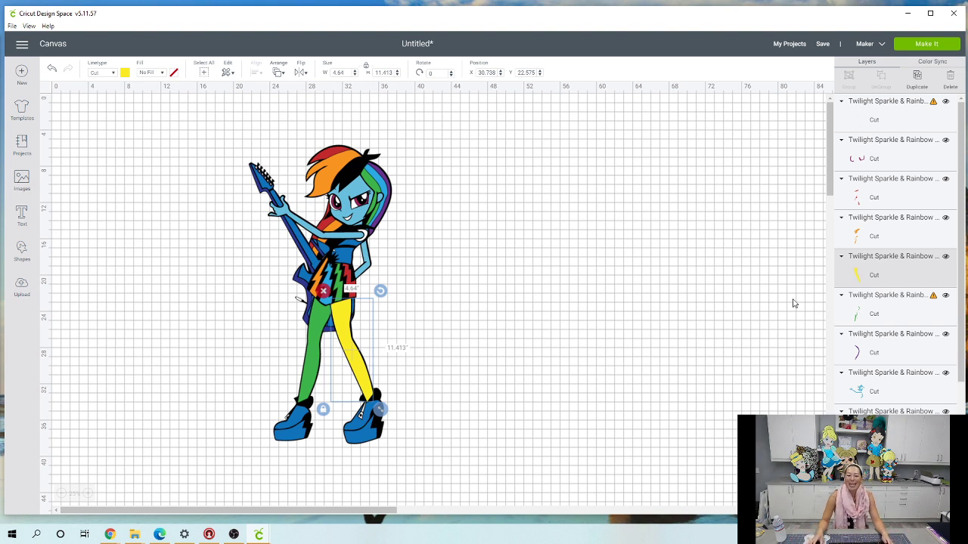
pyautogui.click(645, 305)
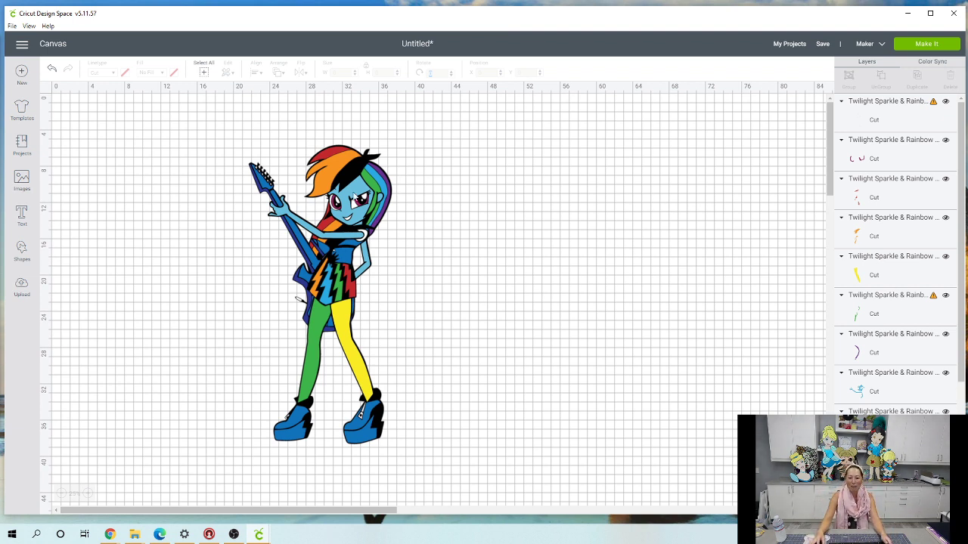
# Delete all layers from the canvas and insert the uploaded Twilight Sparkle and Rainbow Dash image again
pyautogui.moveTo(198, 122); pyautogui.dragTo(523, 457)
pyautogui.press('Delete')
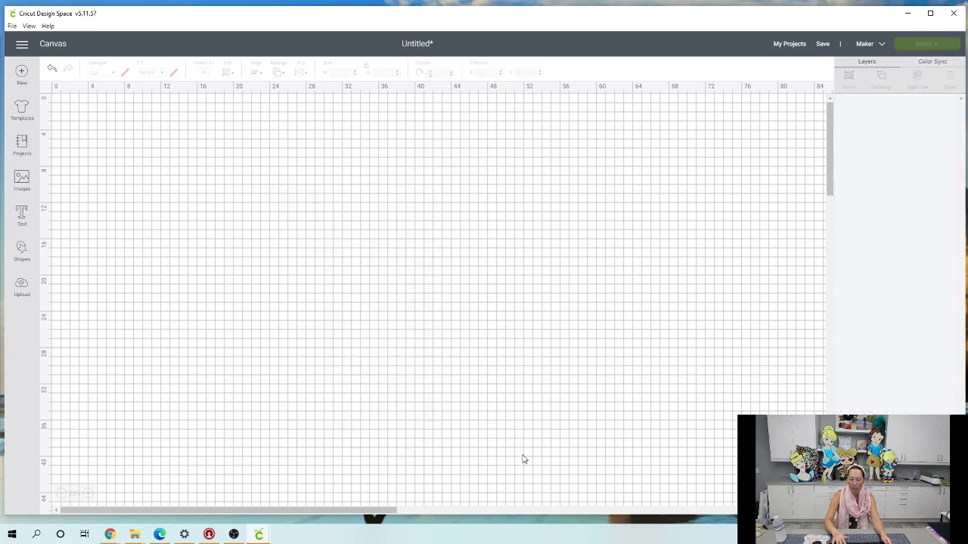
pyautogui.click(22, 287)
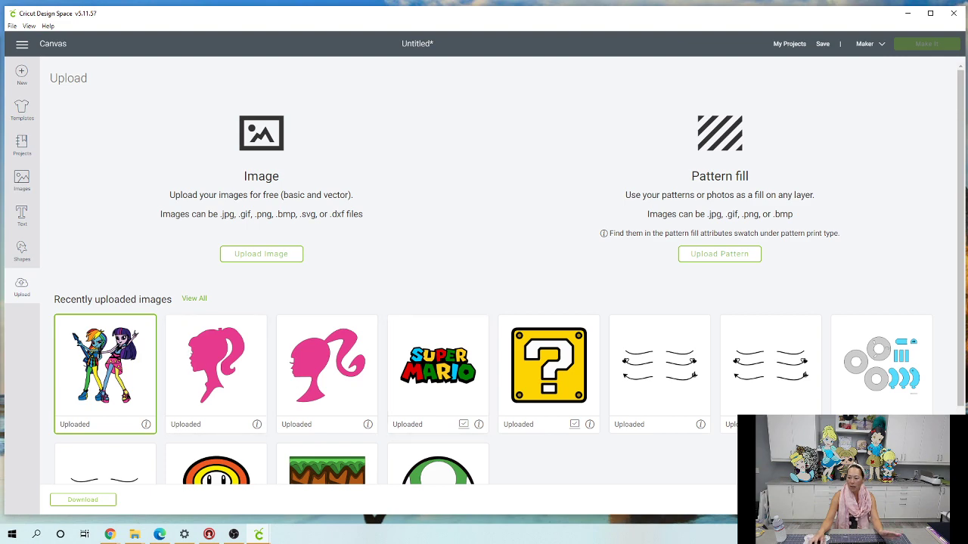
pyautogui.click(907, 500)
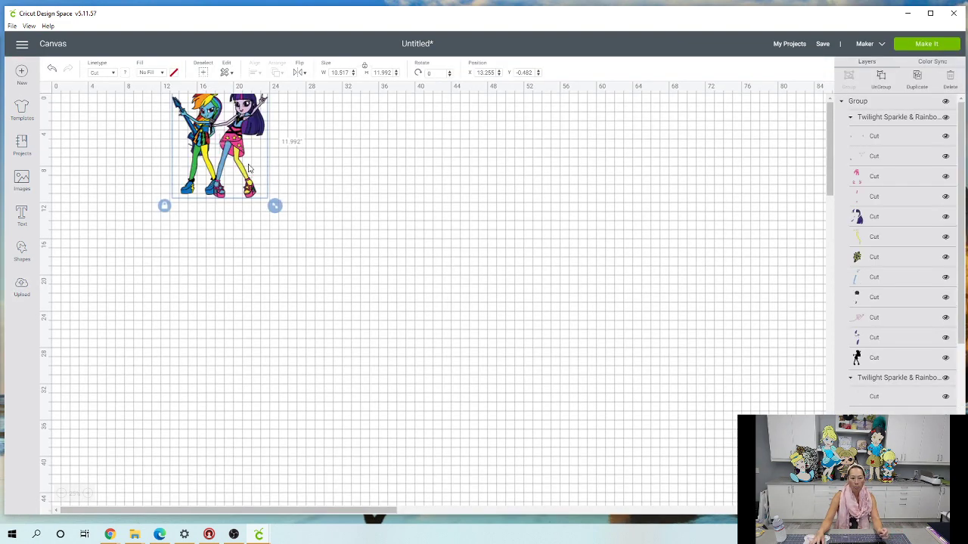
# Ungroup the freshly inserted image and remove Twilight Sparkle from it
pyautogui.click(881, 75)
pyautogui.moveTo(353, 264); pyautogui.dragTo(532, 265)
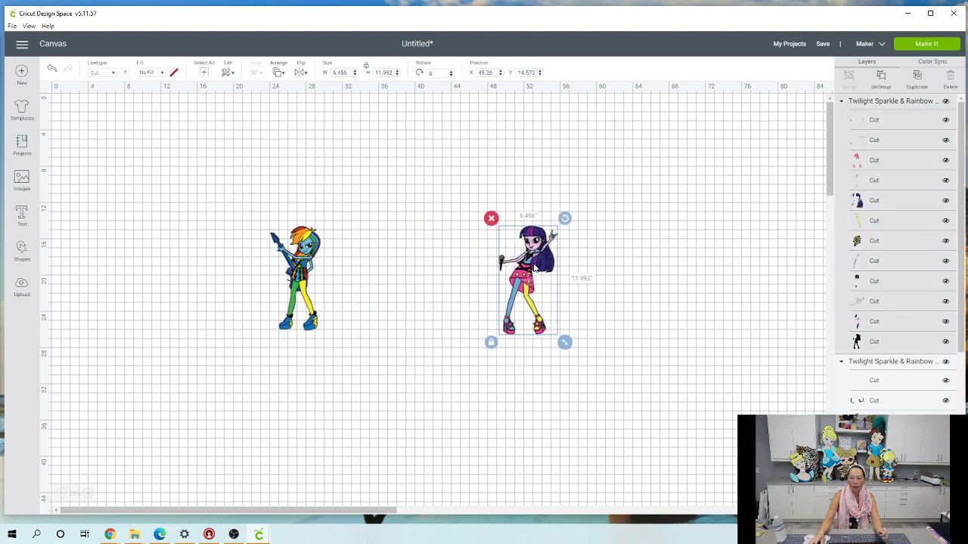
pyautogui.click(491, 220)
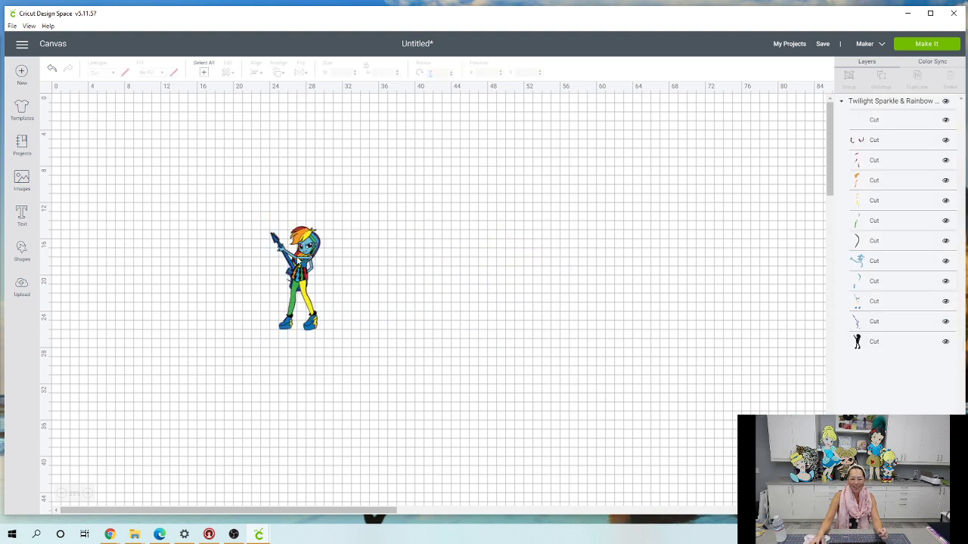
# Resize the remaining Rainbow Dash group to 33 inches high and move it to about X 8.4, Y 5.8
pyautogui.click(322, 241)
pyautogui.click(383, 72)
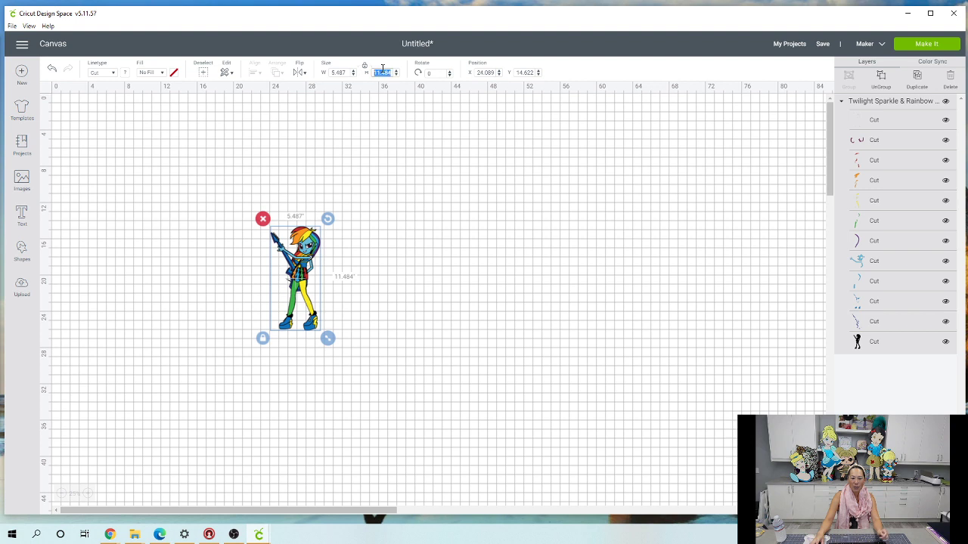
pyautogui.write('33')
pyautogui.press('Tab')
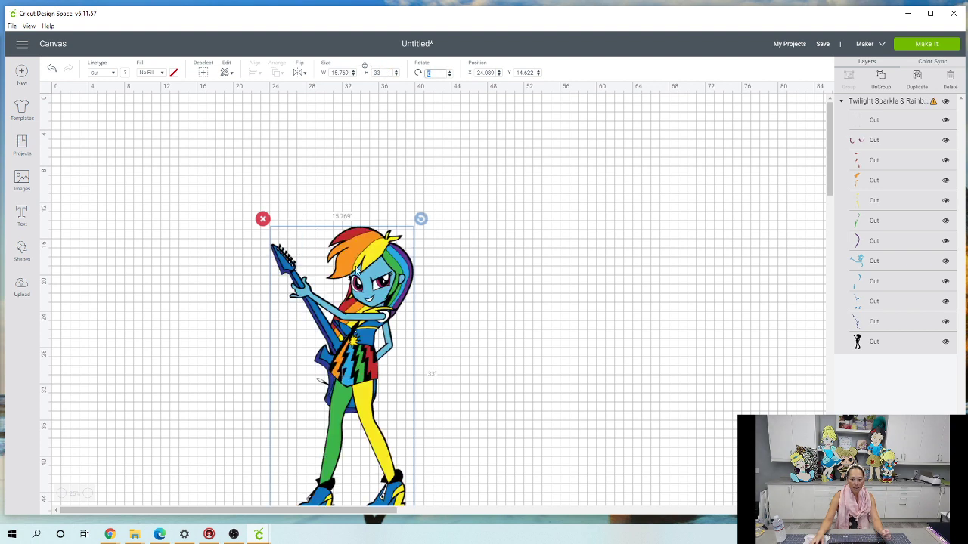
pyautogui.moveTo(339, 266); pyautogui.dragTo(198, 188)
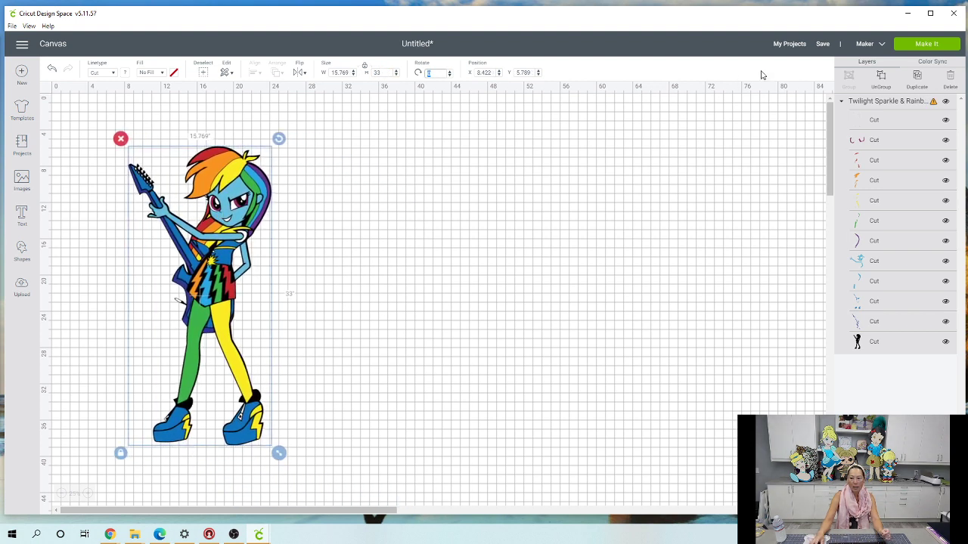
# Save the project as "Rainbow Dash 33 inches" and deselect the figure
pyautogui.click(824, 44)
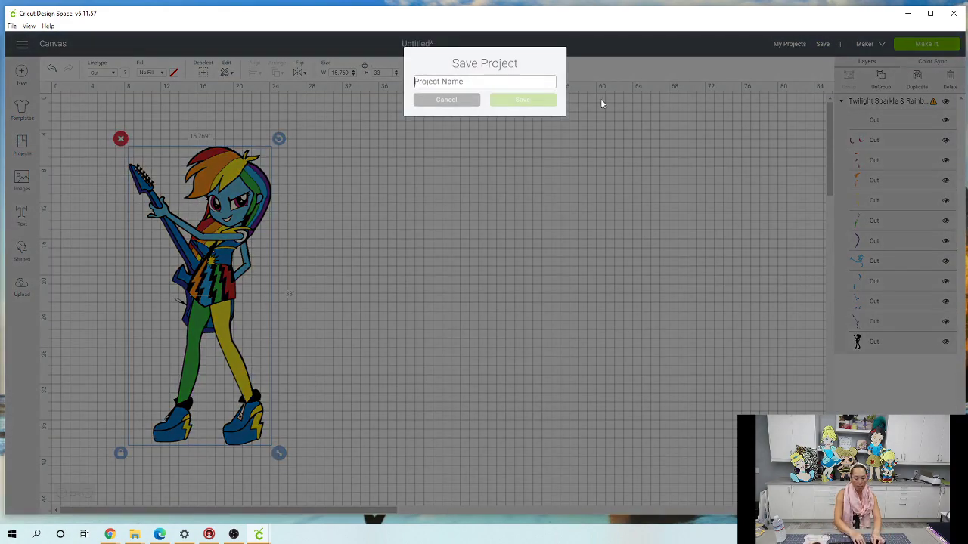
pyautogui.write('Rainbow Dash')
pyautogui.write('33 inches')
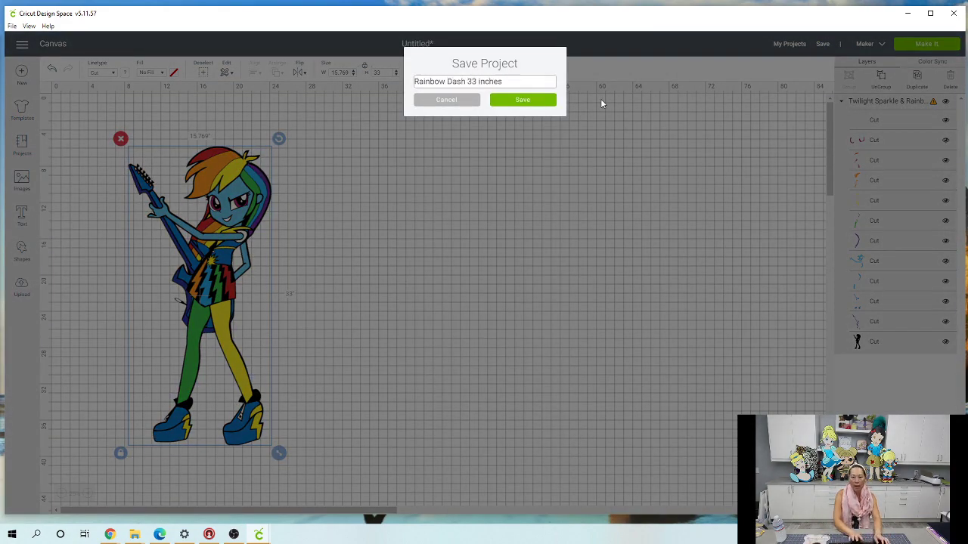
pyautogui.press('Return')
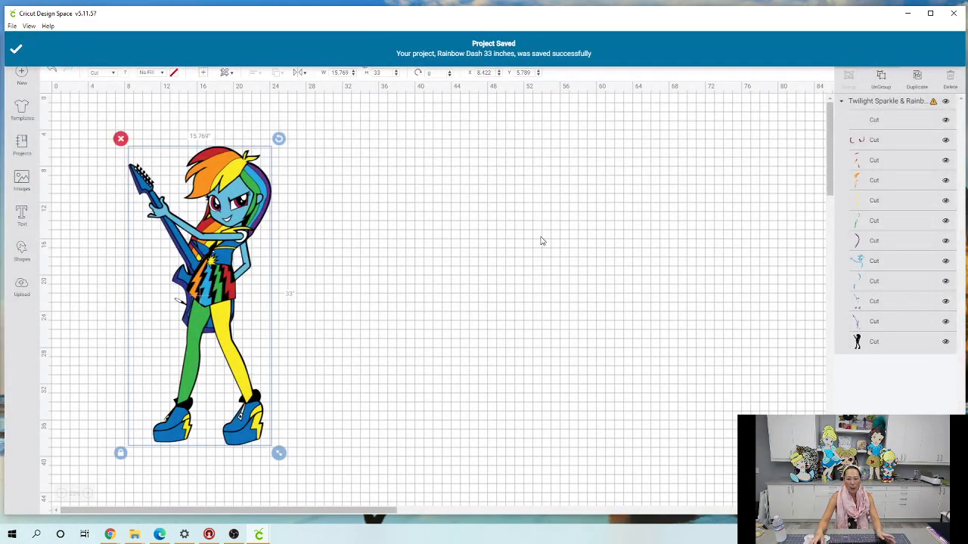
pyautogui.click(541, 241)
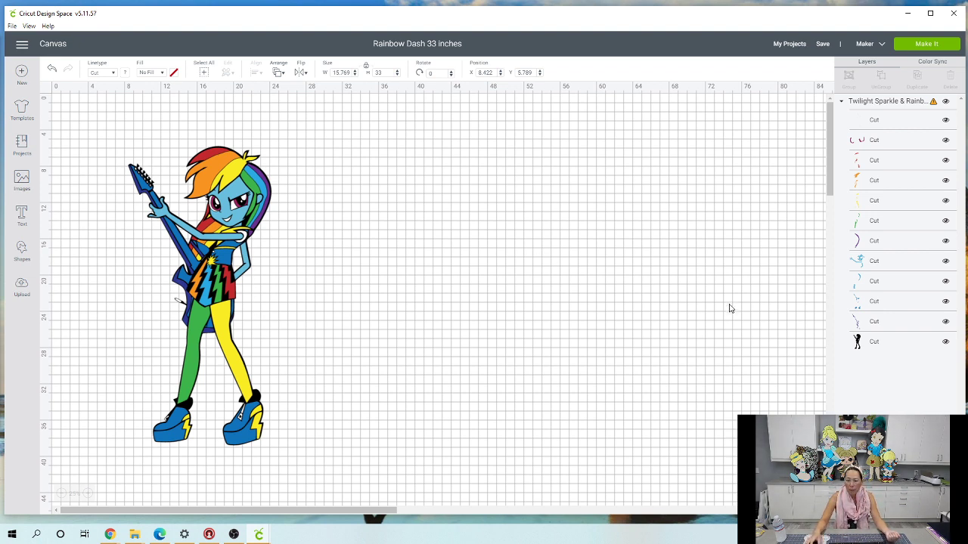
# Use Color Sync to change the magenta eye pieces to the purple of the hair streak
pyautogui.click(929, 65)
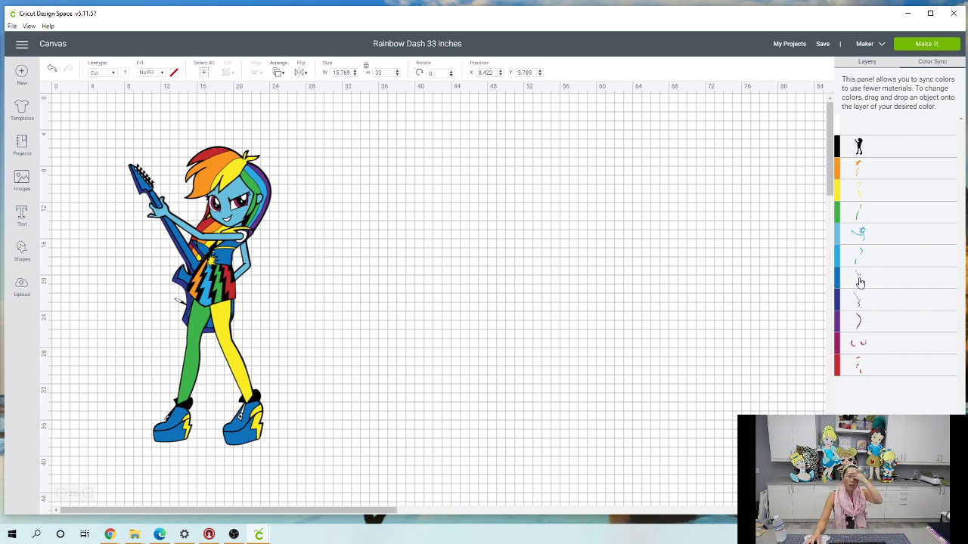
pyautogui.moveTo(859, 281); pyautogui.dragTo(878, 262)
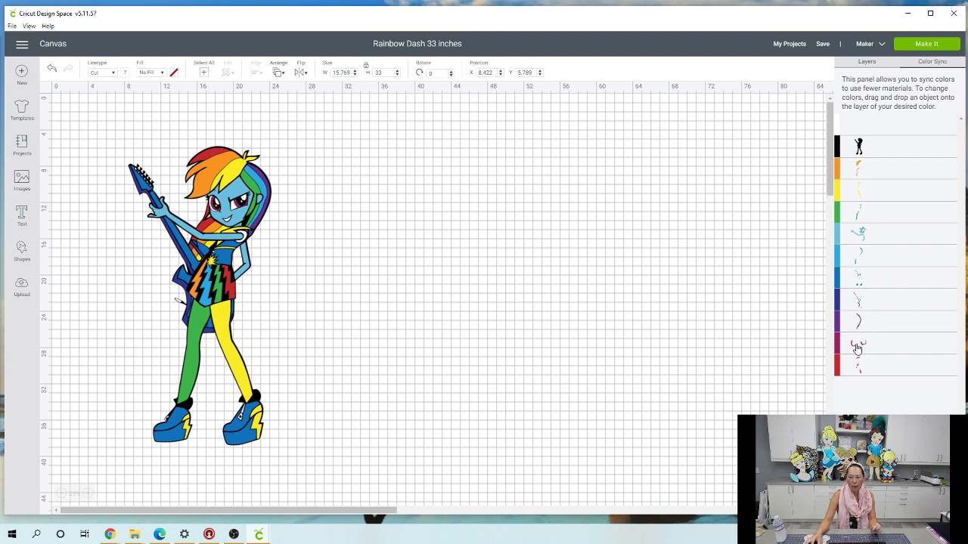
pyautogui.moveTo(851, 348); pyautogui.dragTo(876, 324)
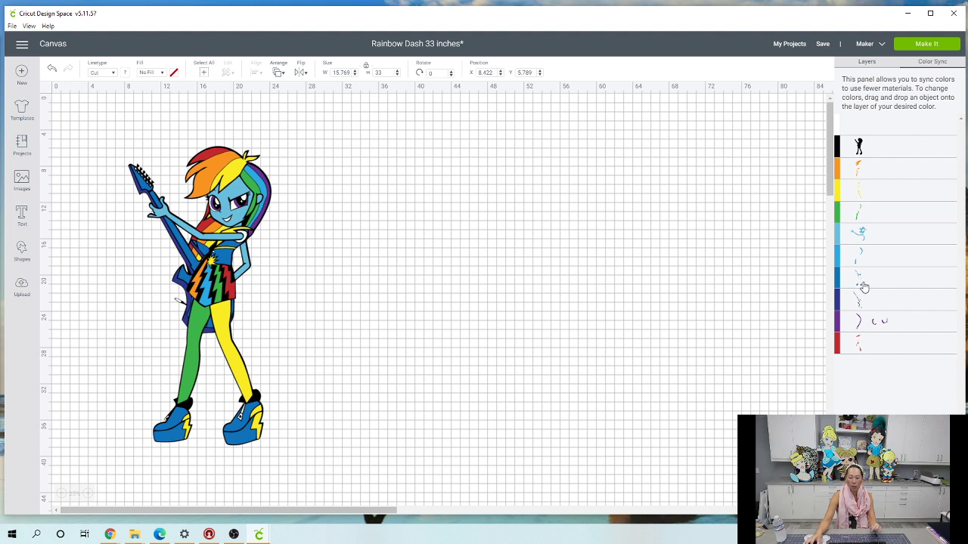
# Ungroup Rainbow Dash into separate layers and move the orange layer off the figure to about X 43.7, Y 5.4
pyautogui.click(868, 64)
pyautogui.click(218, 208)
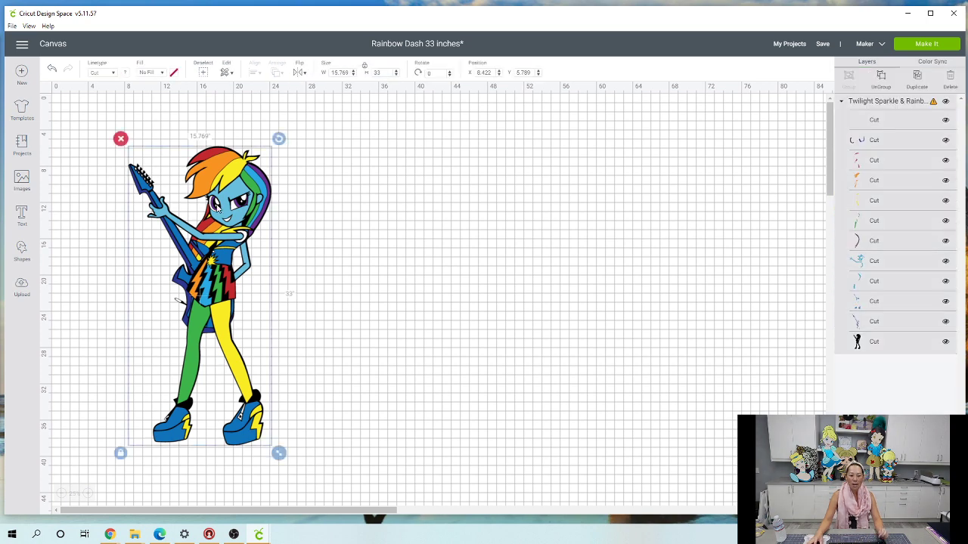
pyautogui.click(881, 75)
pyautogui.moveTo(260, 157); pyautogui.dragTo(505, 157)
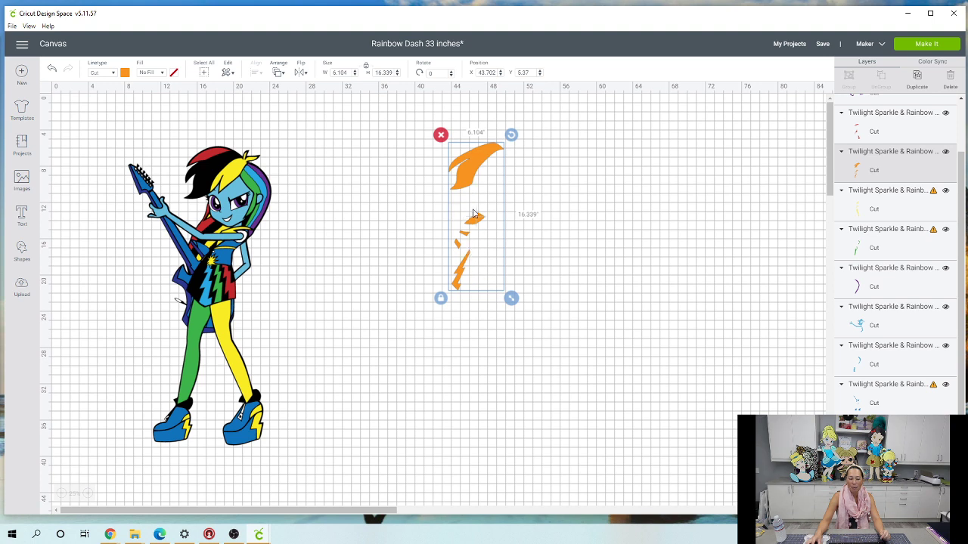
# Add a square, enlarge it to about 26.6 inches, and place it over the lowest orange piece at about X 41, Y 17.2
pyautogui.click(22, 251)
pyautogui.click(64, 186)
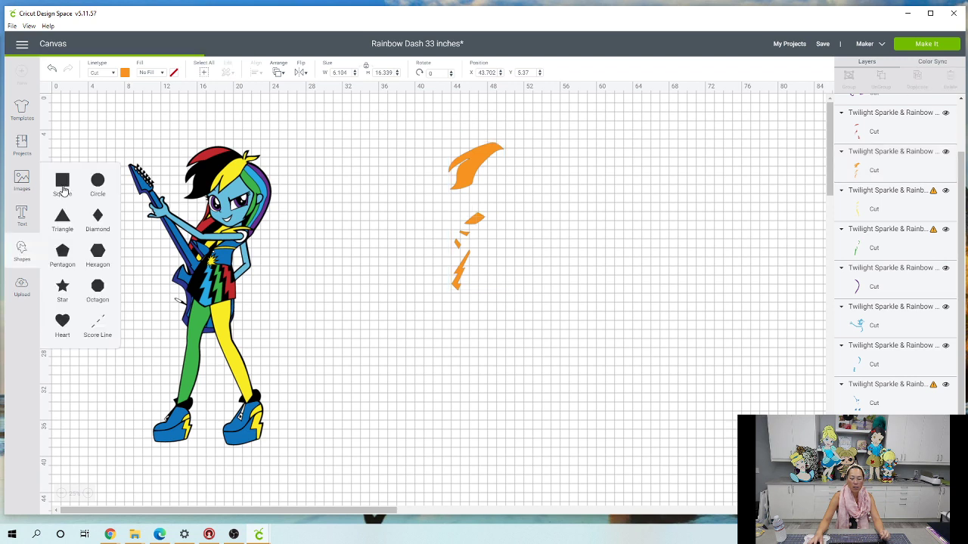
pyautogui.moveTo(116, 156); pyautogui.dragTo(598, 475)
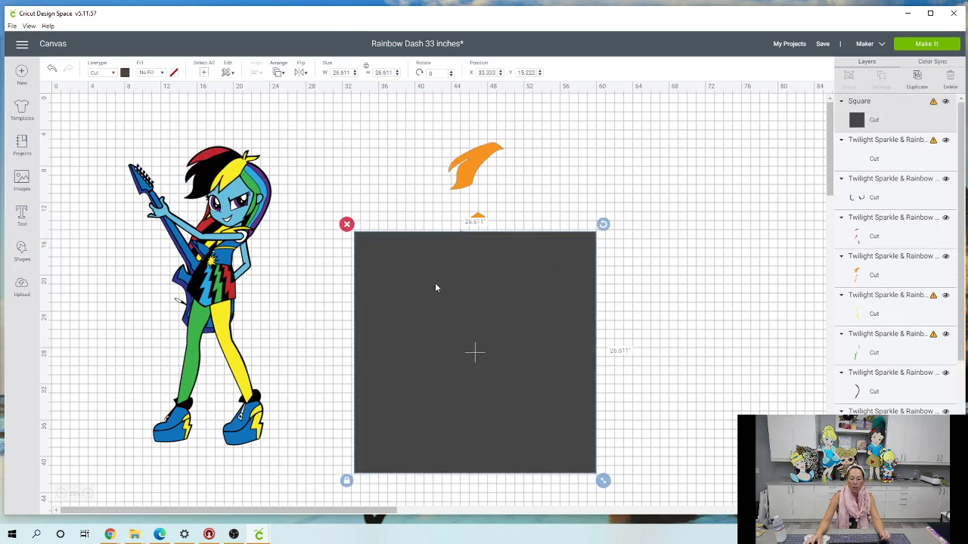
pyautogui.moveTo(436, 286); pyautogui.dragTo(502, 299)
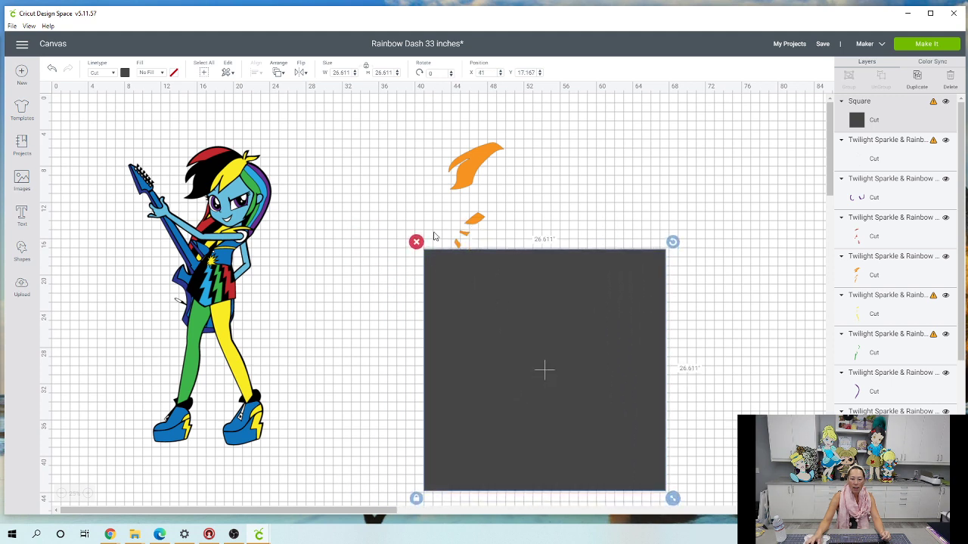
# Slice the orange lightning bolt off its layer using the square, then lower the square slightly and delete the dark bolt offcut
pyautogui.click(408, 166)
pyautogui.moveTo(403, 148); pyautogui.dragTo(473, 290)
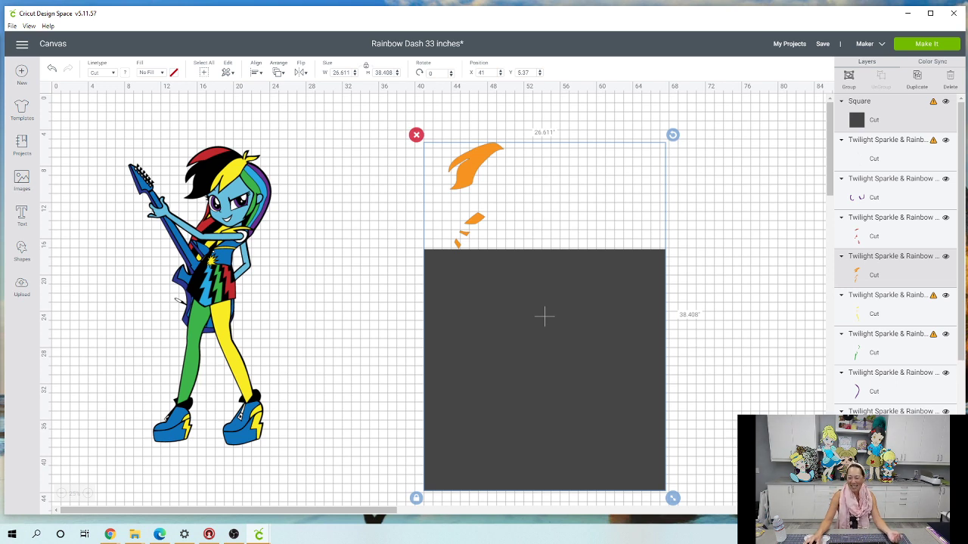
pyautogui.click(849, 495)
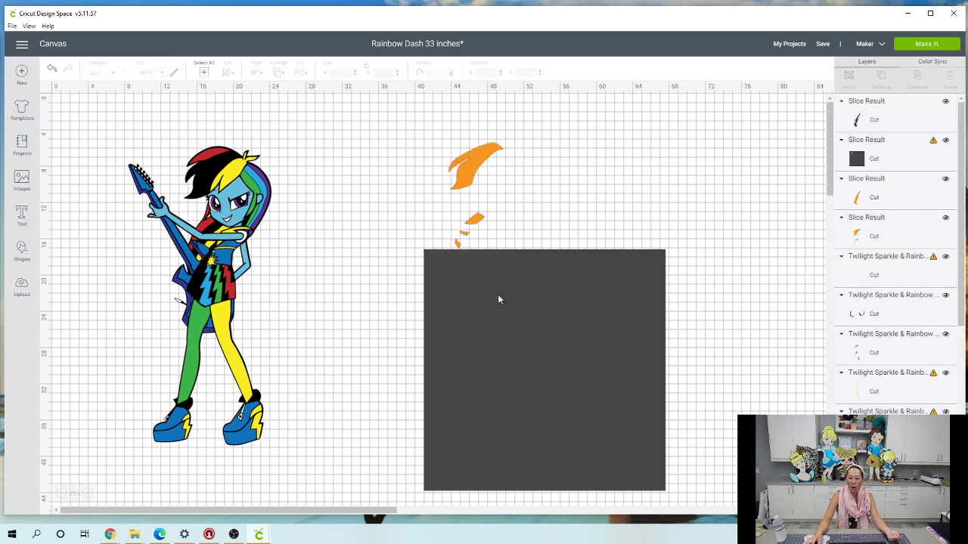
pyautogui.moveTo(497, 294); pyautogui.dragTo(501, 327)
pyautogui.moveTo(455, 257); pyautogui.dragTo(363, 236)
pyautogui.click(357, 224)
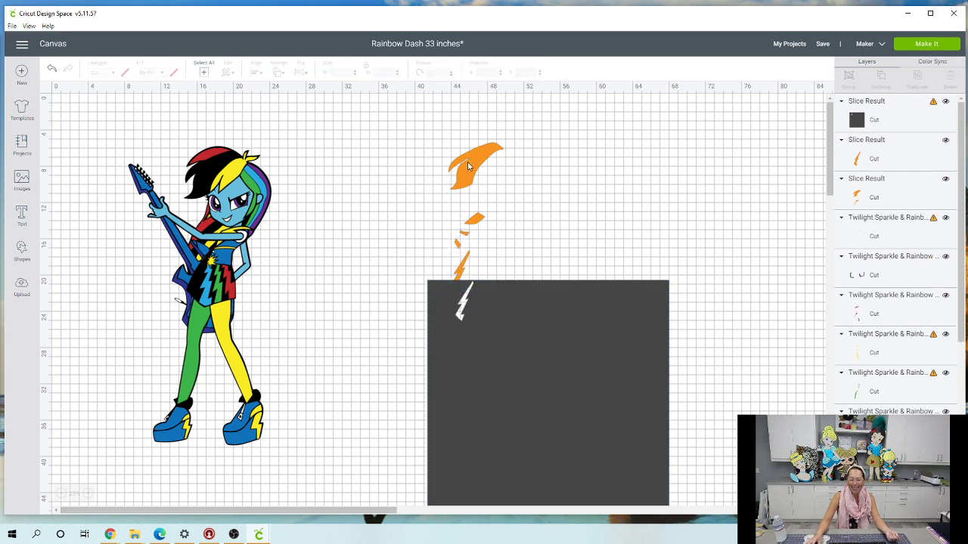
# Shift the remaining orange layer over the square in two moves, slicing off the small diamond and the small strip one at a time
pyautogui.moveTo(470, 174); pyautogui.dragTo(519, 217)
pyautogui.moveTo(525, 138); pyautogui.dragTo(523, 304)
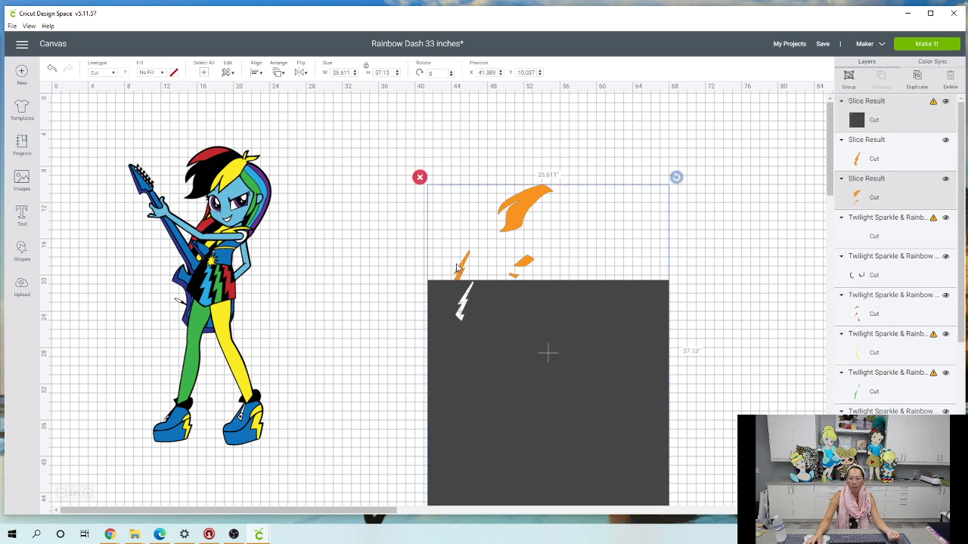
pyautogui.click(849, 505)
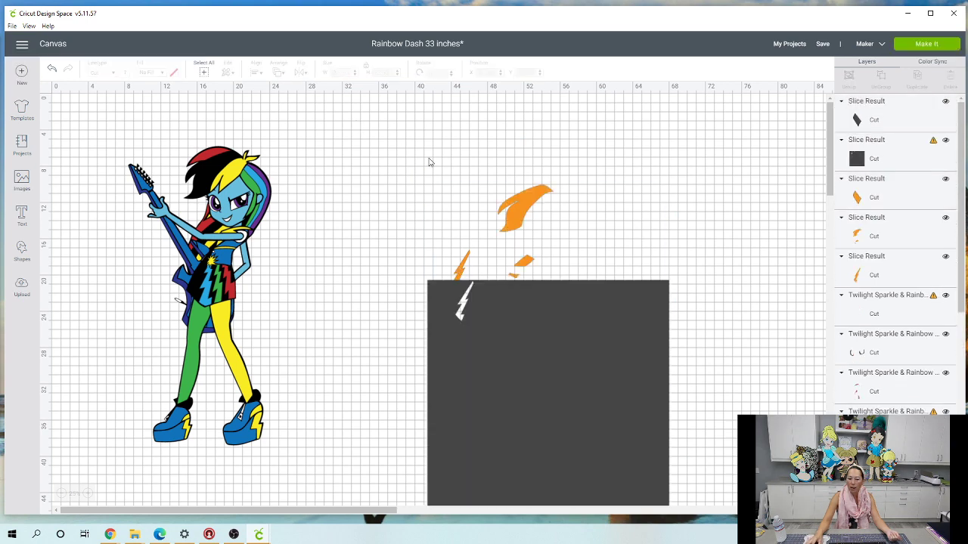
pyautogui.moveTo(518, 217); pyautogui.dragTo(565, 225)
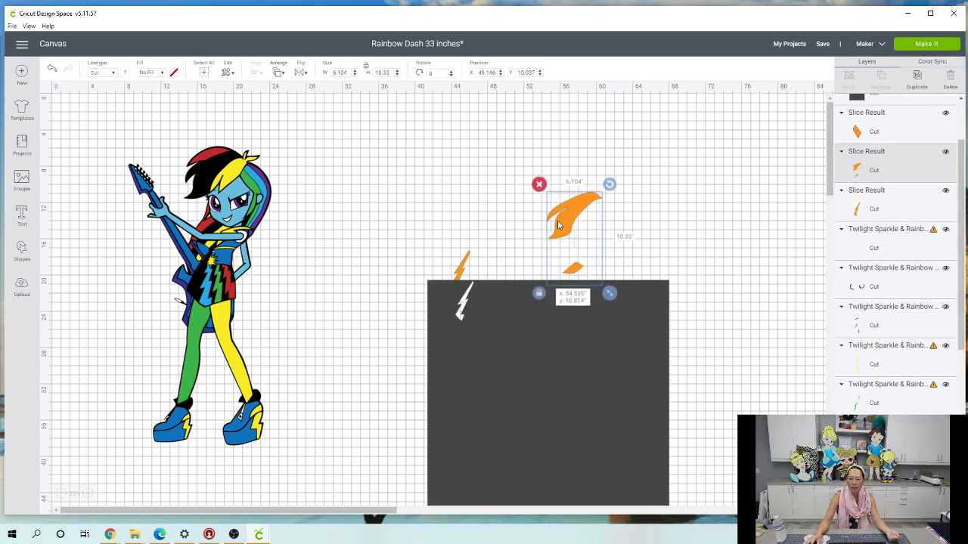
pyautogui.click(569, 155)
pyautogui.moveTo(568, 155); pyautogui.dragTo(578, 316)
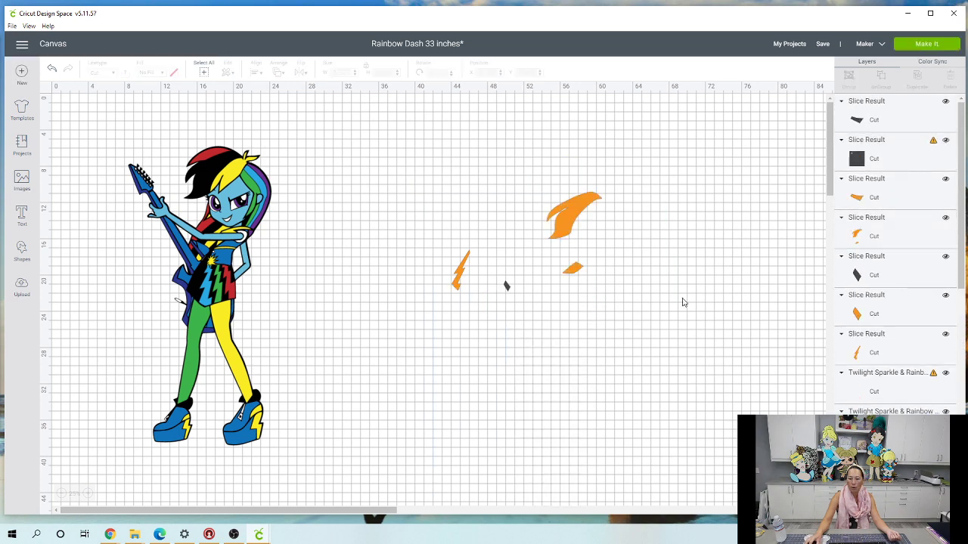
# Slice the larger orange diamond away from the hair piece and move the square down to about X 41.4, Y 31.8
pyautogui.moveTo(573, 216); pyautogui.dragTo(615, 237)
pyautogui.moveTo(606, 168); pyautogui.dragTo(636, 319)
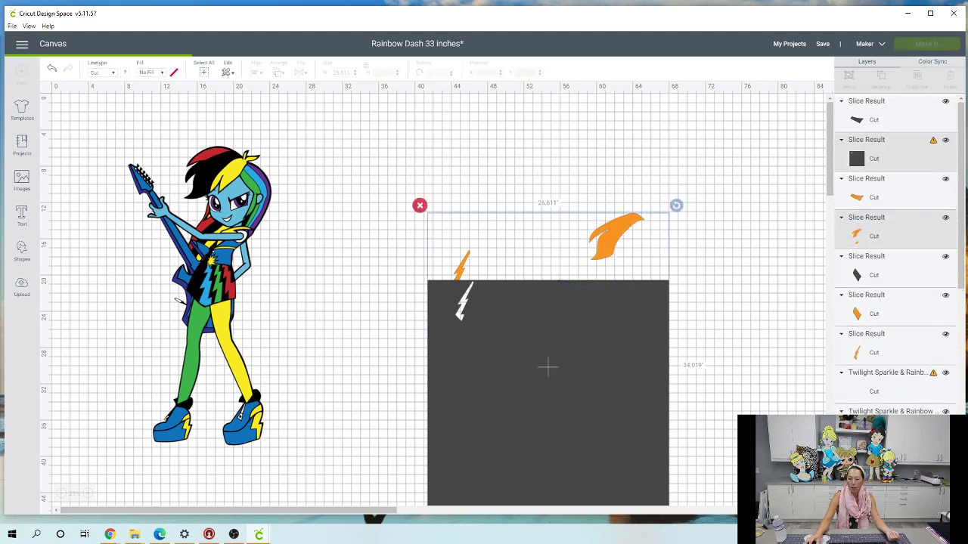
pyautogui.moveTo(555, 307); pyautogui.dragTo(555, 419)
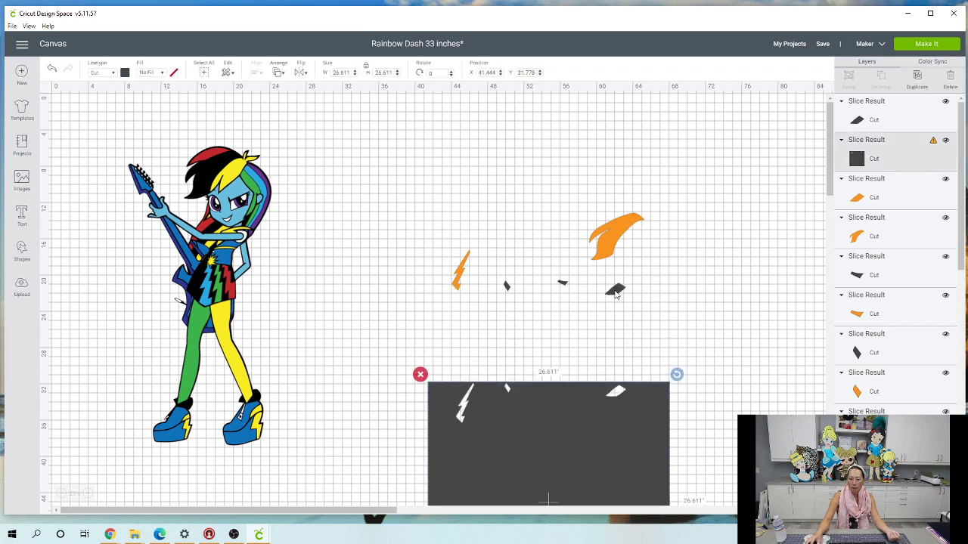
# Gather the three small dark offcuts away from the orange pieces and delete them together
pyautogui.moveTo(615, 294); pyautogui.dragTo(602, 337)
pyautogui.moveTo(566, 286); pyautogui.dragTo(583, 335)
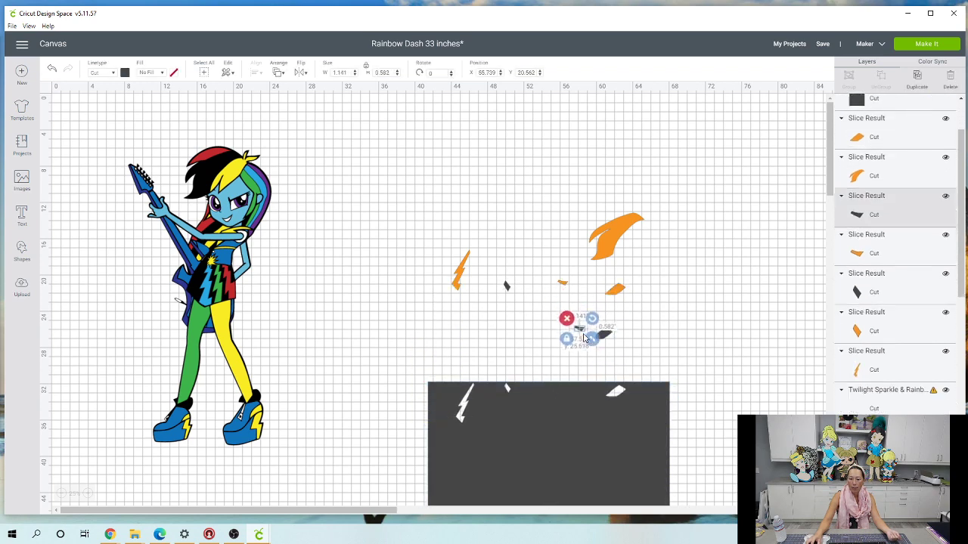
pyautogui.moveTo(507, 287); pyautogui.dragTo(544, 331)
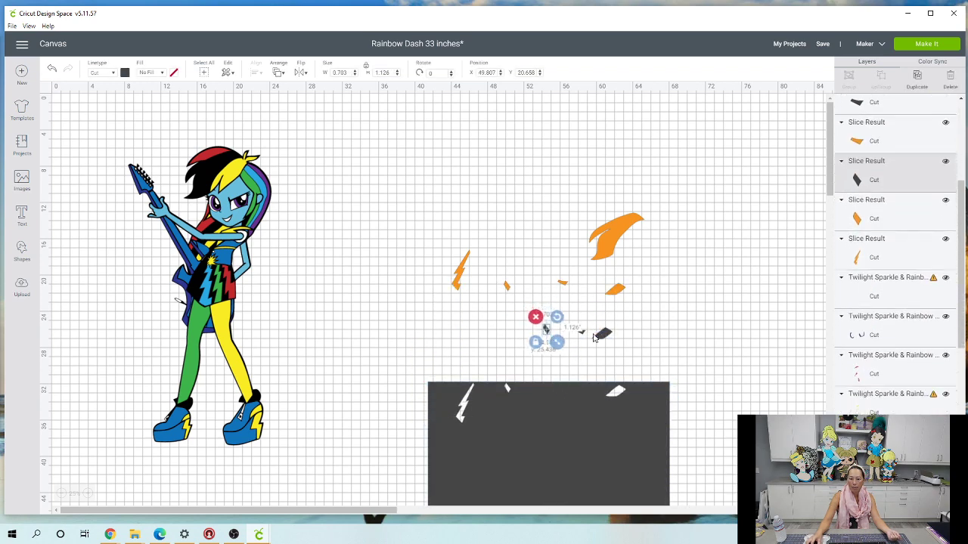
pyautogui.moveTo(653, 336); pyautogui.dragTo(508, 327)
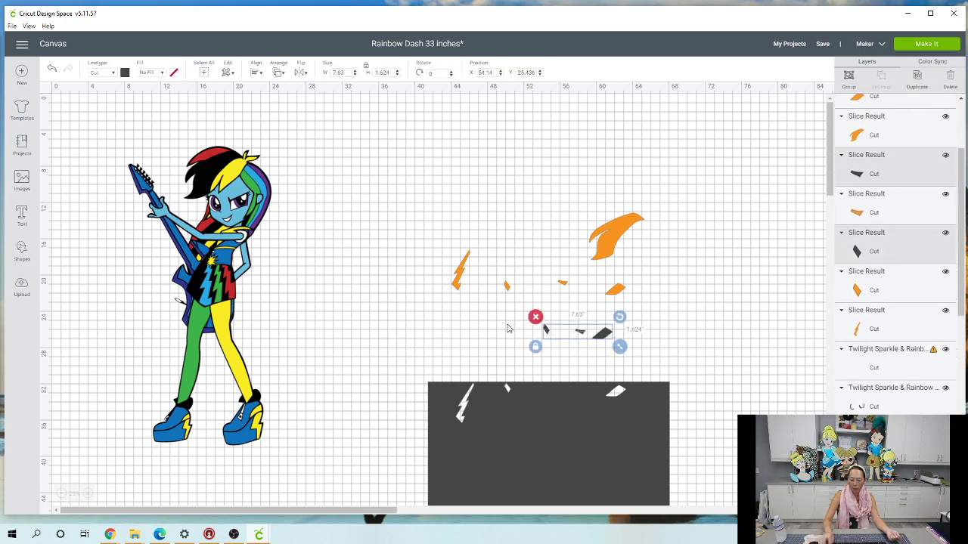
pyautogui.press('Delete')
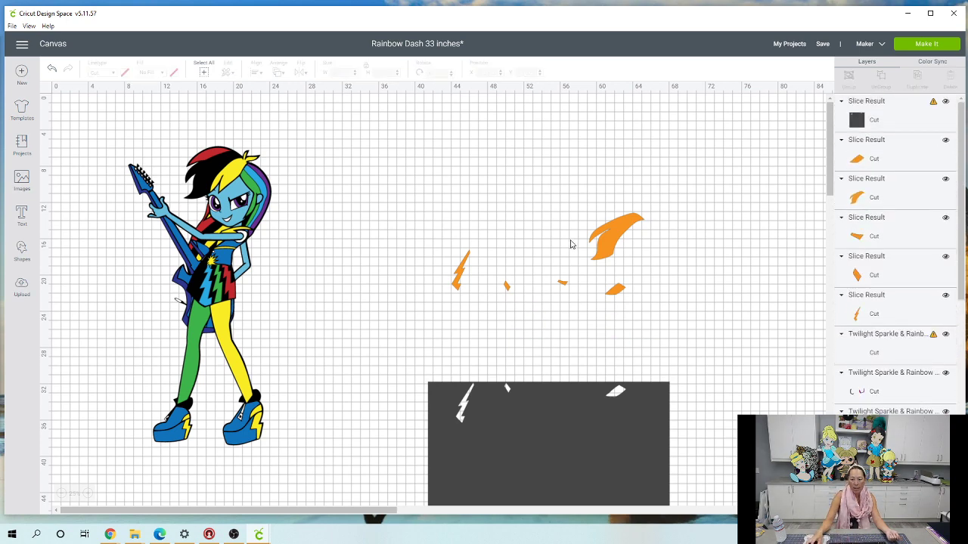
# Nest the five orange pieces into a compact arrangement about 7.3 by 7.7 inches and select them all
pyautogui.moveTo(605, 237); pyautogui.dragTo(478, 250)
pyautogui.click(489, 305)
pyautogui.moveTo(506, 286); pyautogui.dragTo(475, 280)
pyautogui.moveTo(562, 284); pyautogui.dragTo(487, 278)
pyautogui.moveTo(607, 291); pyautogui.dragTo(503, 251)
pyautogui.click(433, 224)
pyautogui.moveTo(431, 212); pyautogui.dragTo(543, 302)
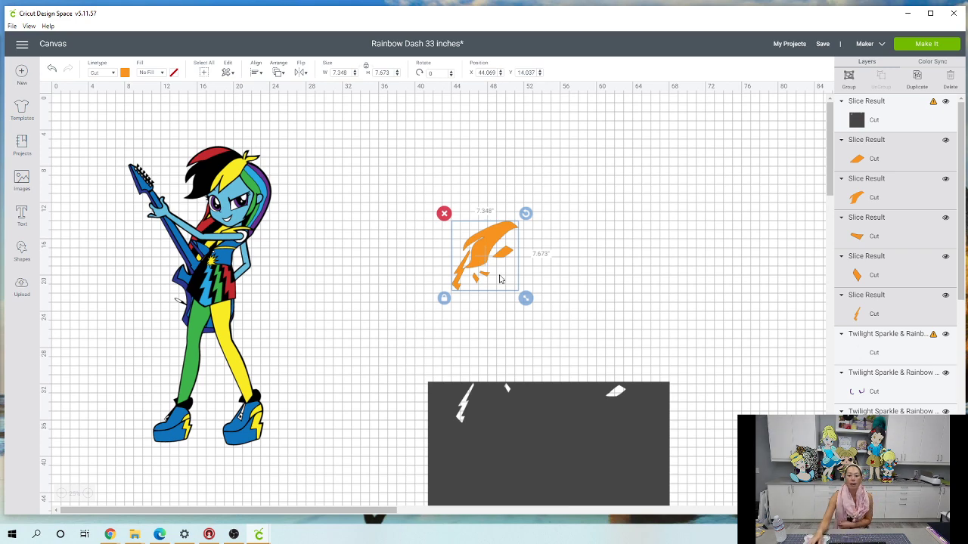
# Move the white detail layer off the figure to about X 66.5, Y 3.6
pyautogui.click(225, 176)
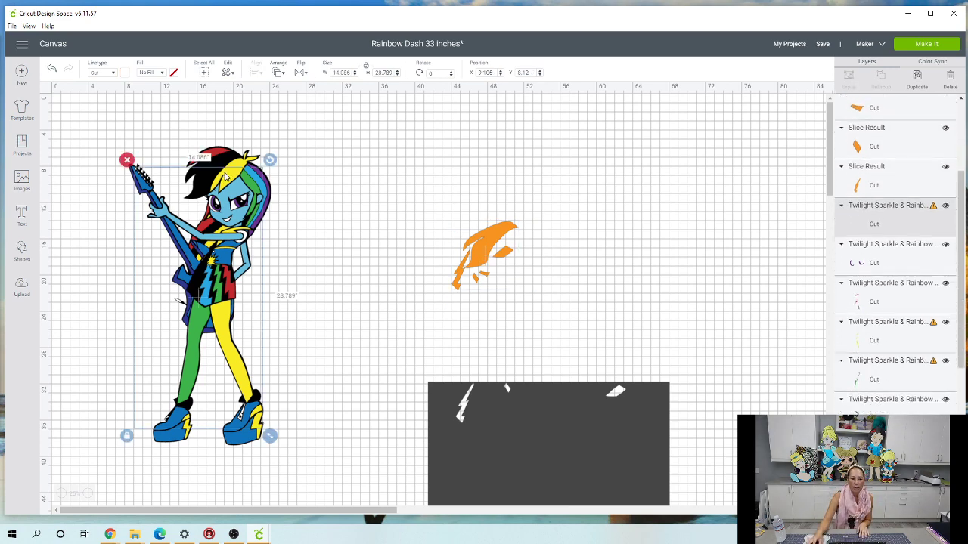
pyautogui.moveTo(224, 177); pyautogui.dragTo(349, 157)
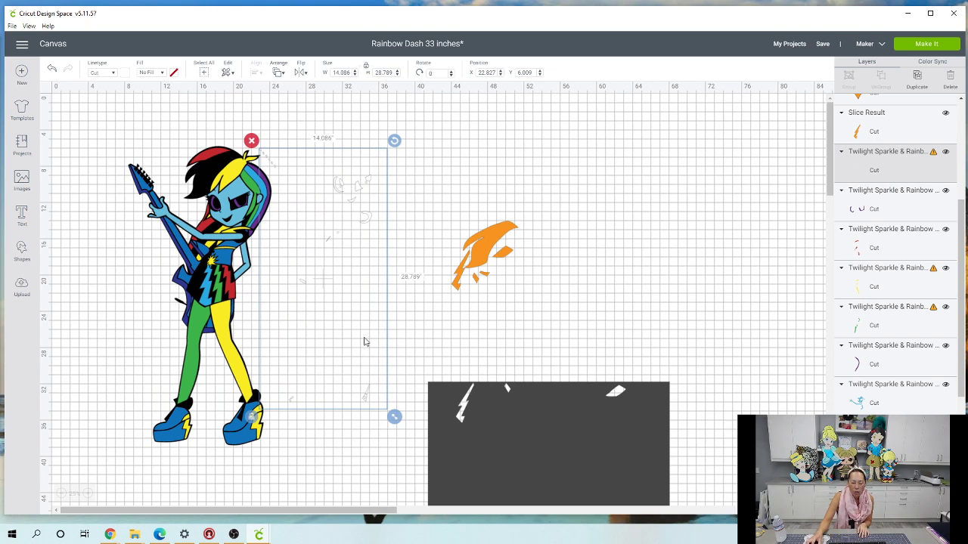
pyautogui.moveTo(357, 191); pyautogui.dragTo(237, 212)
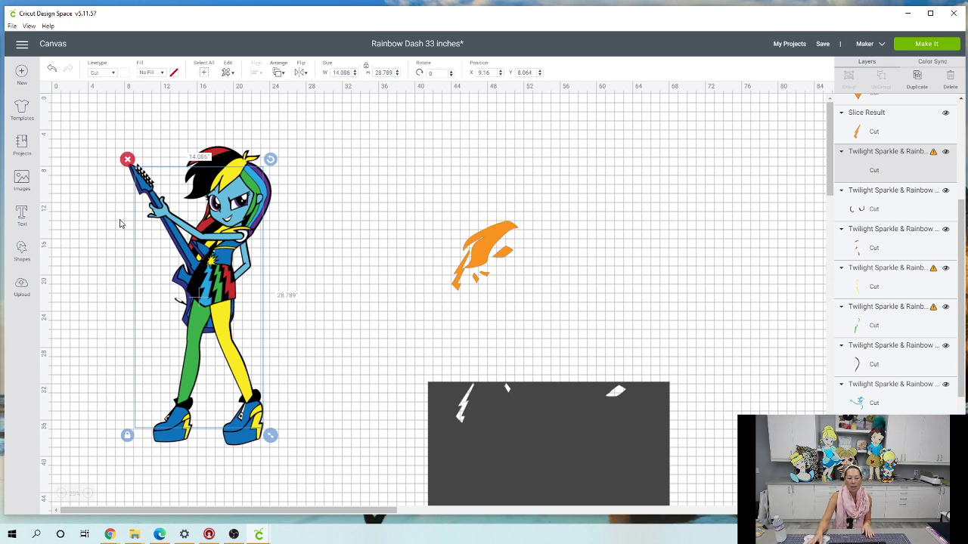
pyautogui.moveTo(152, 189); pyautogui.dragTo(677, 149)
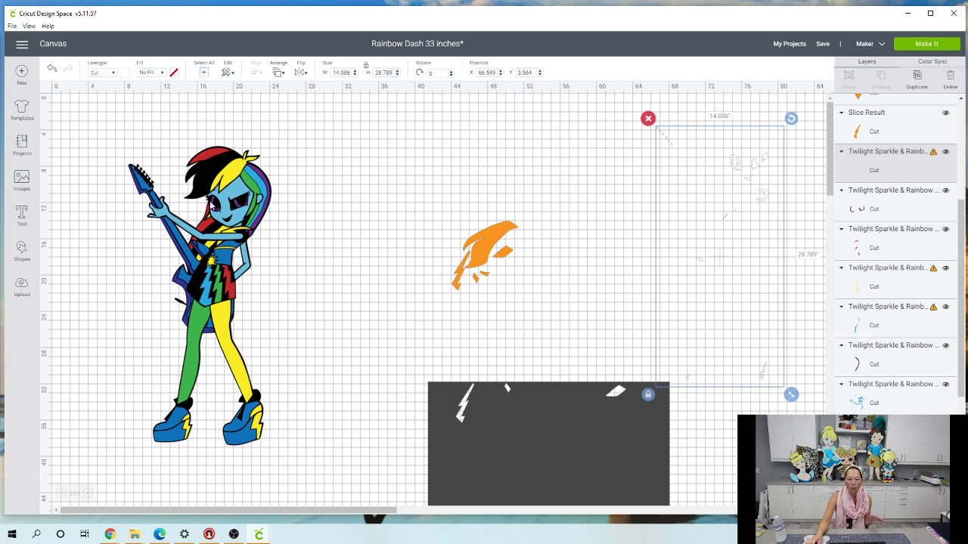
# Move the purple eye layer to the square, slice its two pieces apart, and delete the dark offcut
pyautogui.moveTo(216, 203); pyautogui.dragTo(468, 475)
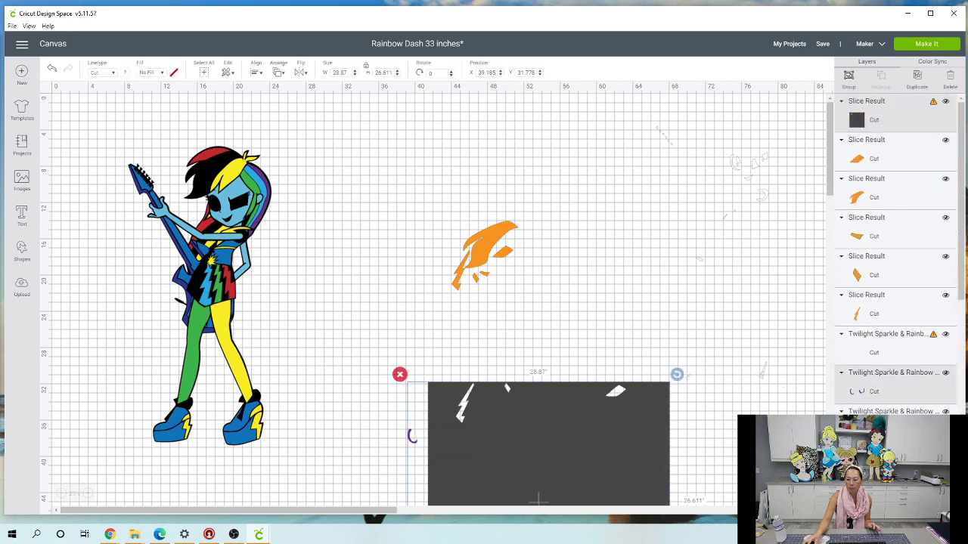
pyautogui.click(852, 523)
pyautogui.moveTo(524, 422); pyautogui.dragTo(615, 453)
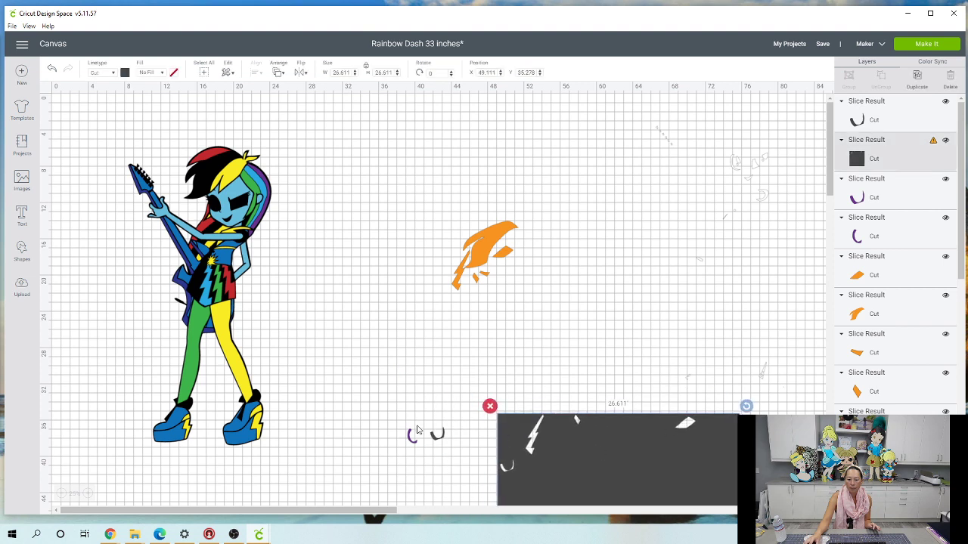
pyautogui.click(433, 438)
pyautogui.press('Delete')
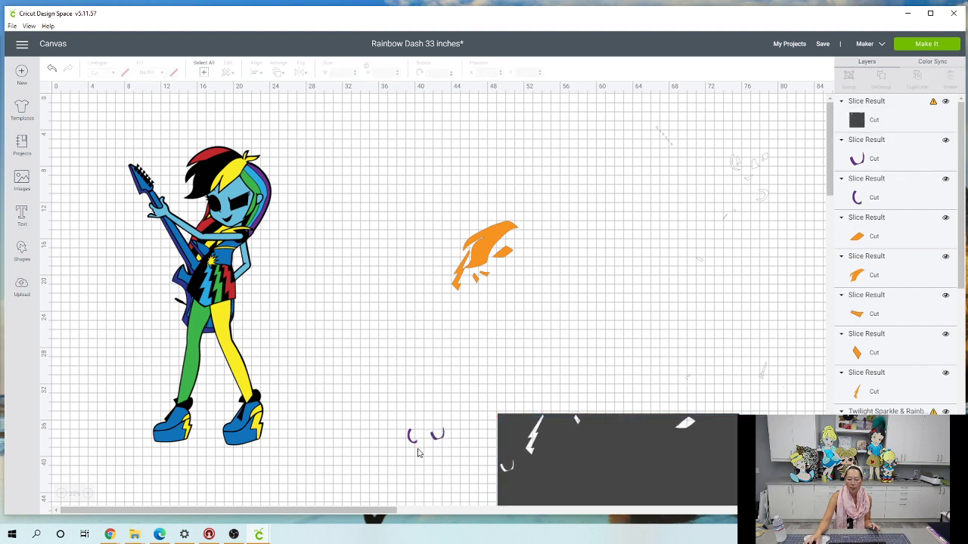
# Place the two purple eye pieces beside the orange pieces and bring the square back up below them
pyautogui.moveTo(391, 417); pyautogui.dragTo(540, 296)
pyautogui.moveTo(566, 423); pyautogui.dragTo(421, 358)
# Move the red layer to about X 30.4, Y 15.2 and slice off its lightning bolts with the square
pyautogui.moveTo(226, 198); pyautogui.dragTo(362, 287)
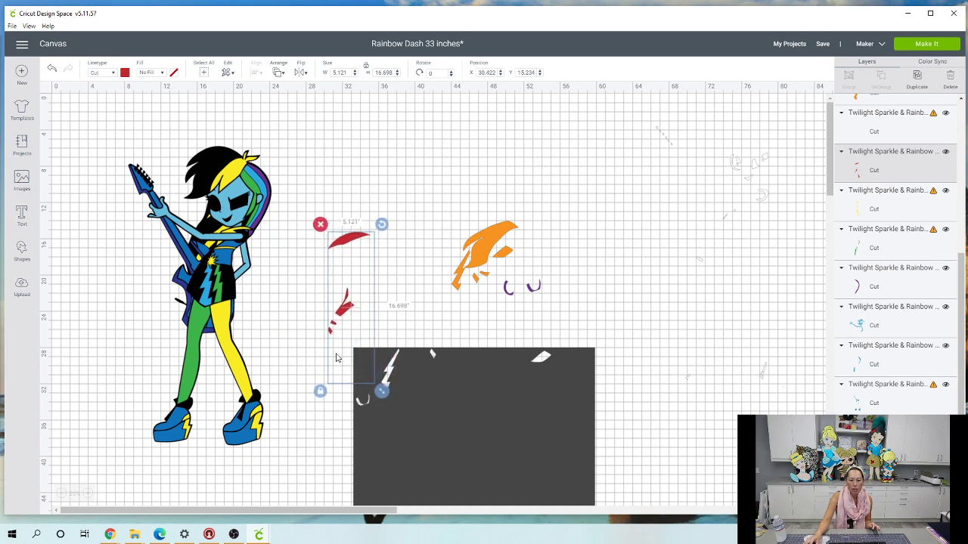
pyautogui.click(305, 349)
pyautogui.moveTo(300, 342); pyautogui.dragTo(401, 385)
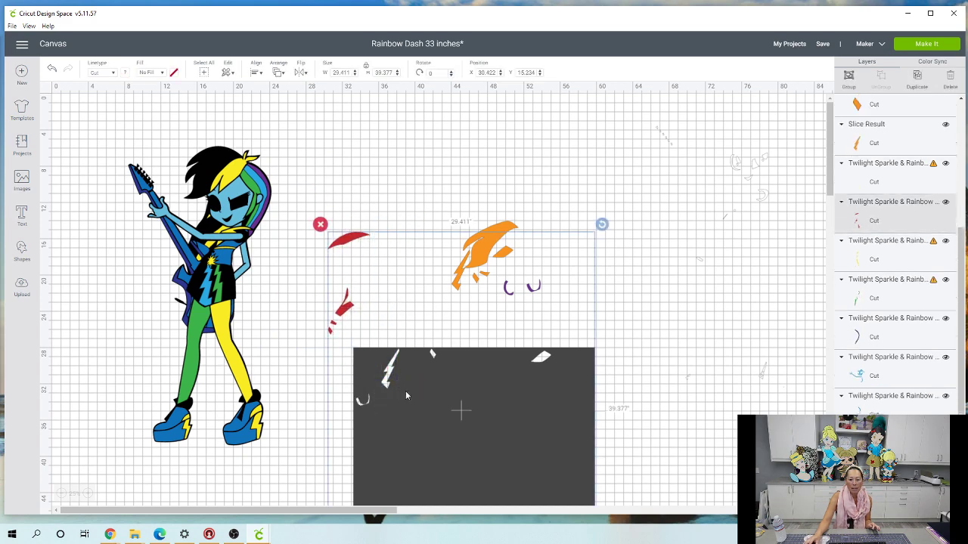
pyautogui.click(379, 311)
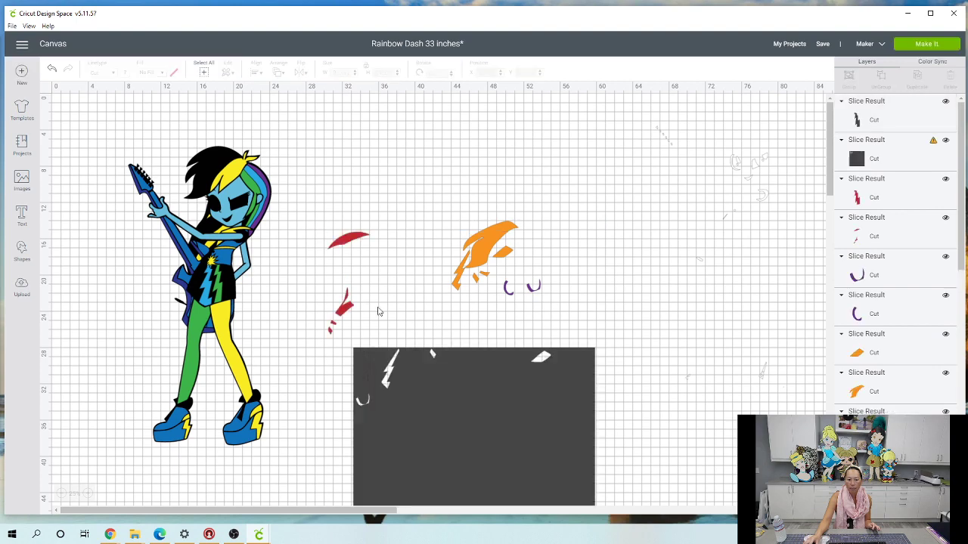
# Move the remaining red layer to about X 56.4, Y 22.2 and slice its lower pieces away from the hair crescent
pyautogui.moveTo(342, 311); pyautogui.dragTo(577, 380)
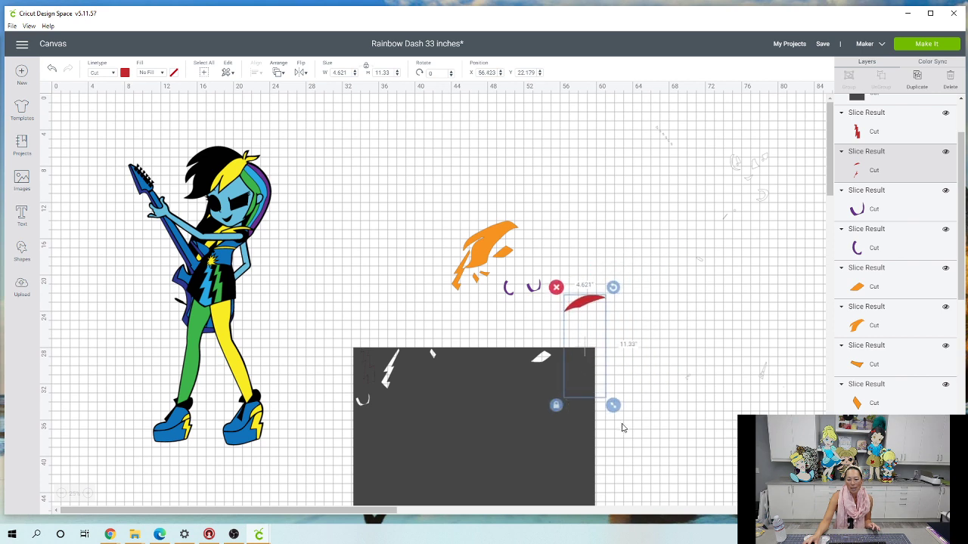
pyautogui.moveTo(622, 428); pyautogui.dragTo(539, 350)
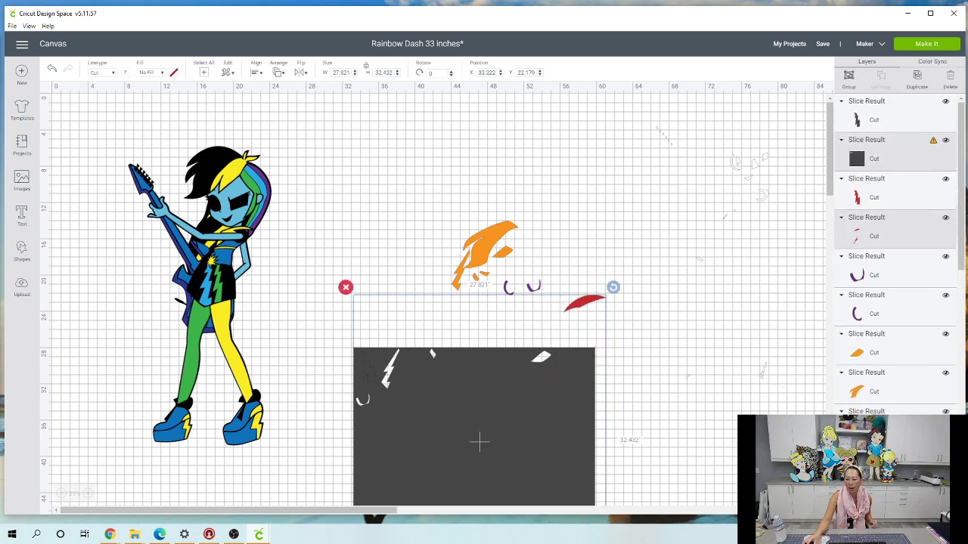
pyautogui.click(712, 435)
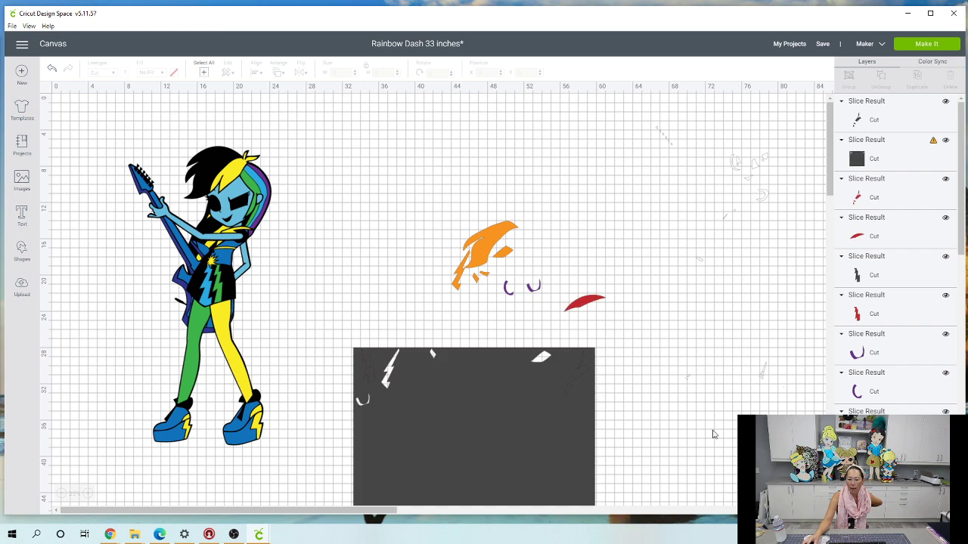
# Move the square down to about X 28.4, Y 34.4 and delete the two dark offcuts covering the red pieces
pyautogui.moveTo(517, 394); pyautogui.dragTo(472, 452)
pyautogui.click(450, 350)
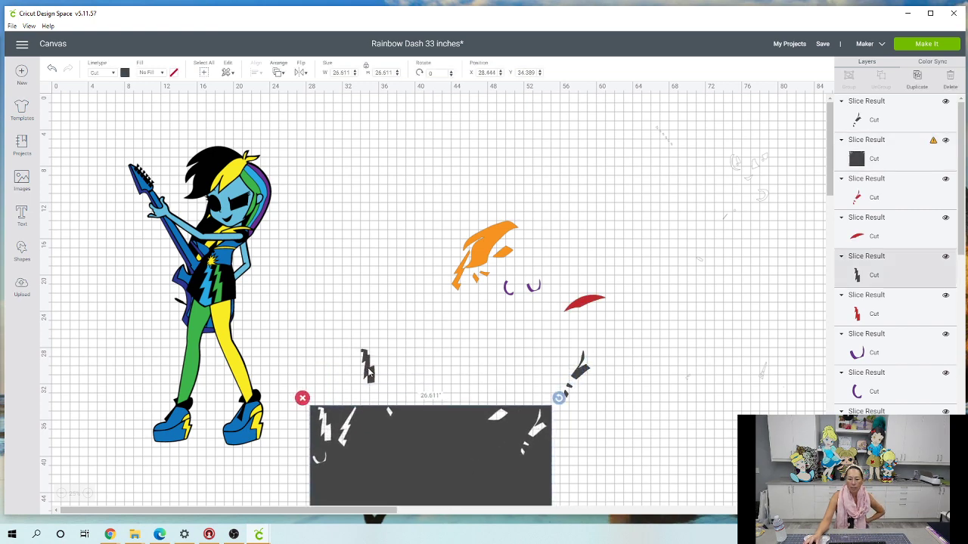
pyautogui.click(521, 344)
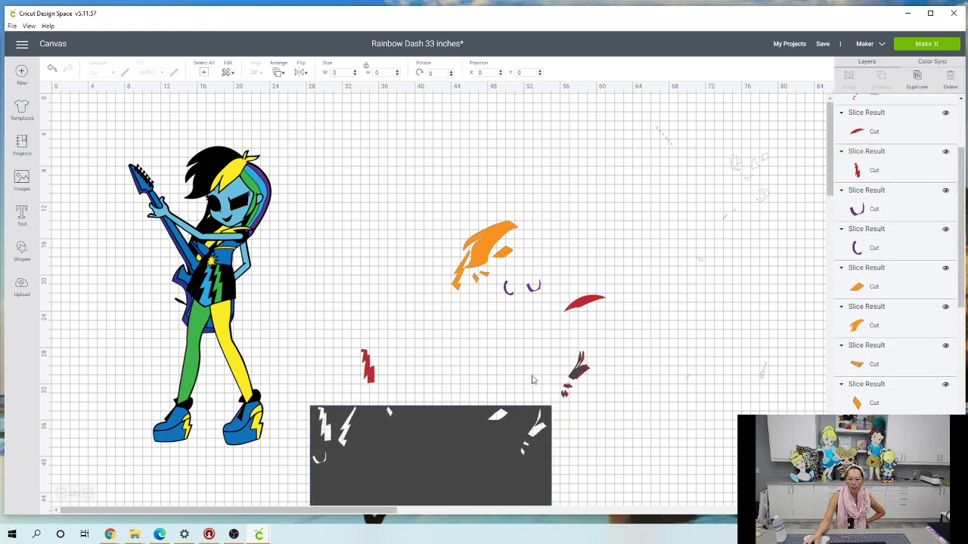
pyautogui.moveTo(566, 355); pyautogui.dragTo(462, 357)
pyautogui.click(454, 348)
# Nest the red pieces into a block about 4.2 by 5.5 inches with the crescent upright, and place it above the orange pieces
pyautogui.moveTo(577, 373); pyautogui.dragTo(381, 360)
pyautogui.moveTo(594, 308); pyautogui.dragTo(397, 365)
pyautogui.moveTo(346, 330); pyautogui.dragTo(406, 386)
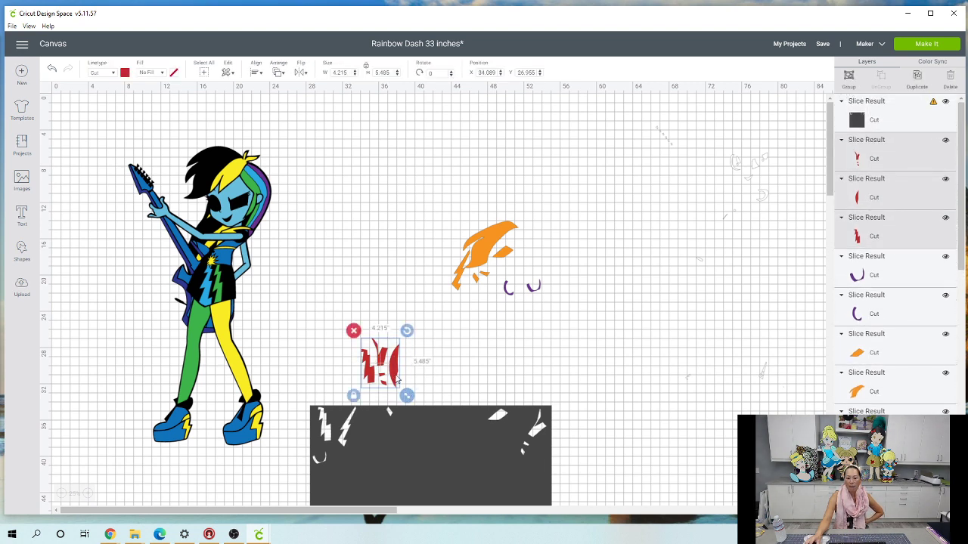
pyautogui.moveTo(387, 369); pyautogui.dragTo(490, 185)
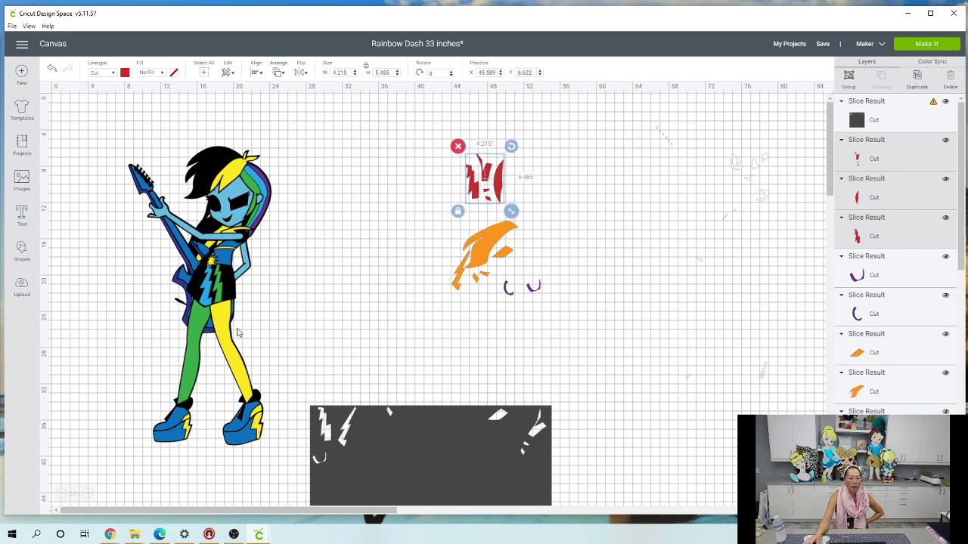
# Move the yellow layer off the figure to about X 28.9, Y 0.4
pyautogui.moveTo(222, 295); pyautogui.dragTo(354, 236)
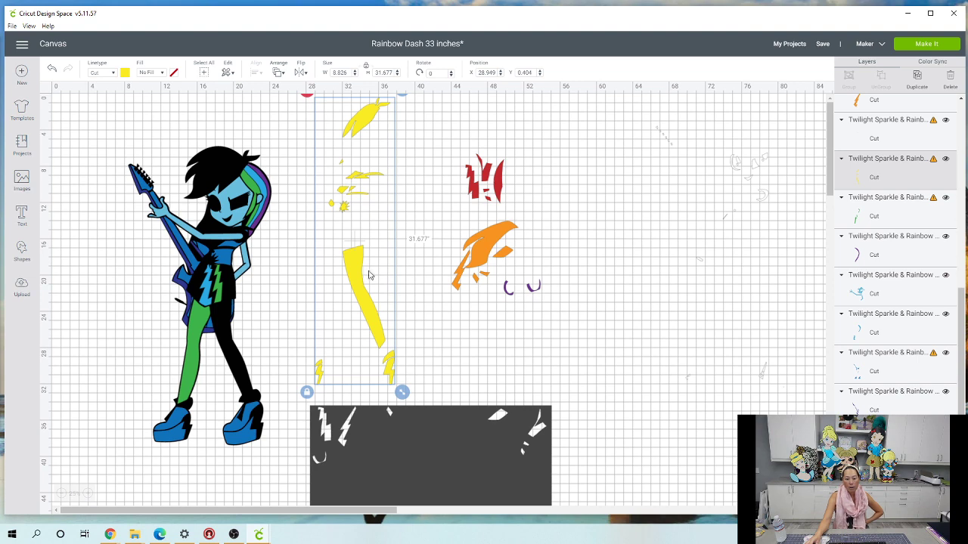
# Shift the yellow layer to about X 28.7, Y 1.9 and place a new 0.417-inch circle bridging the smaller lightning bolt's pieces
pyautogui.moveTo(369, 275); pyautogui.dragTo(355, 292)
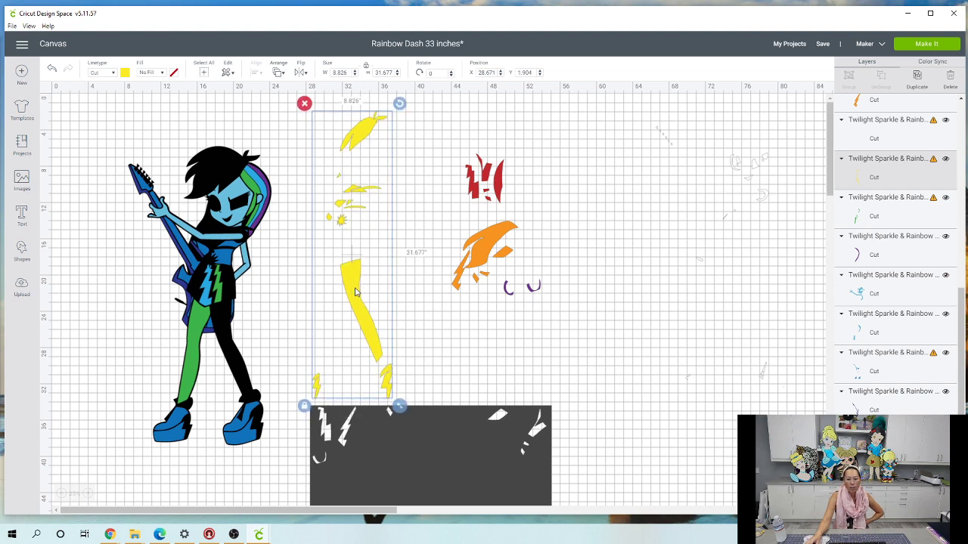
pyautogui.click(24, 254)
pyautogui.click(97, 183)
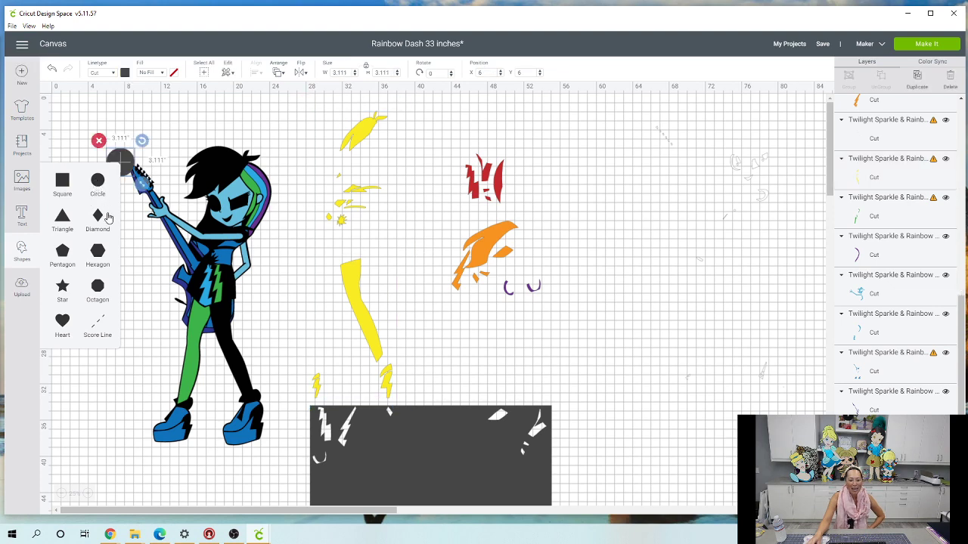
pyautogui.moveTo(130, 172); pyautogui.dragTo(329, 339)
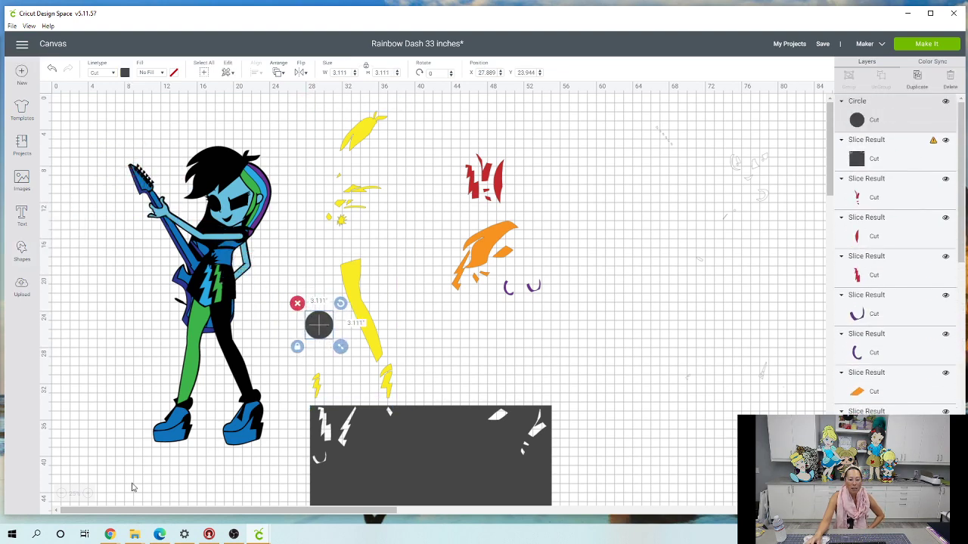
pyautogui.click(87, 494)
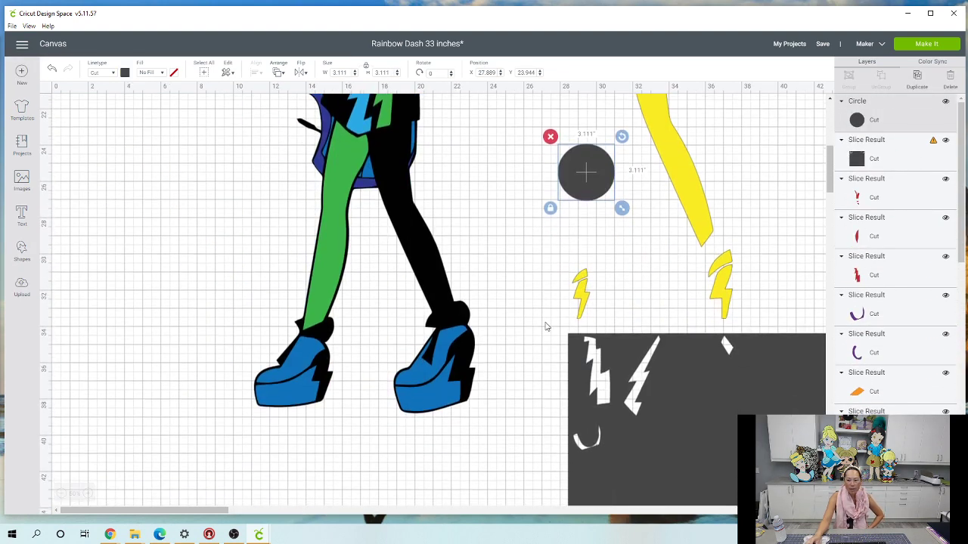
pyautogui.moveTo(590, 189); pyautogui.dragTo(583, 281)
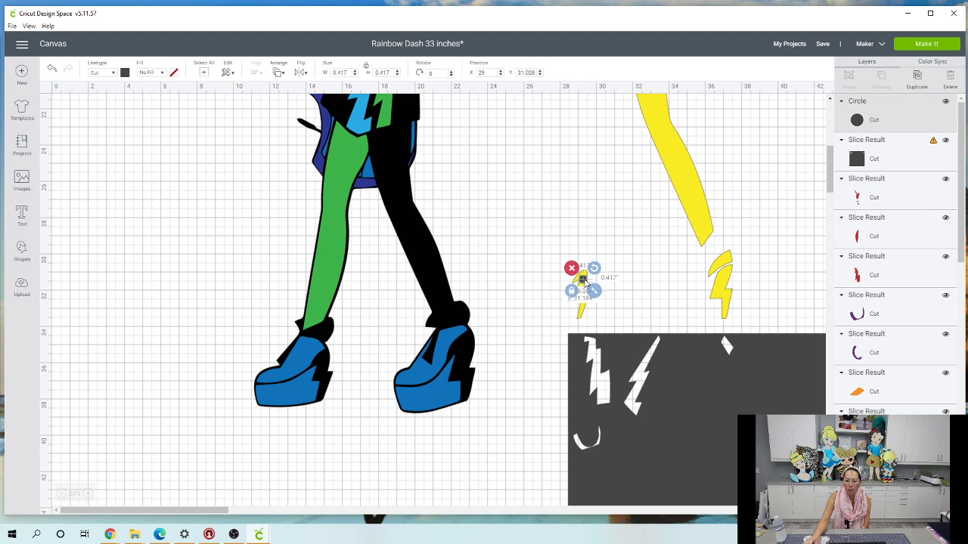
# Duplicate the small circle and place the copy across the gap in the larger yellow lightning bolt
pyautogui.click(918, 86)
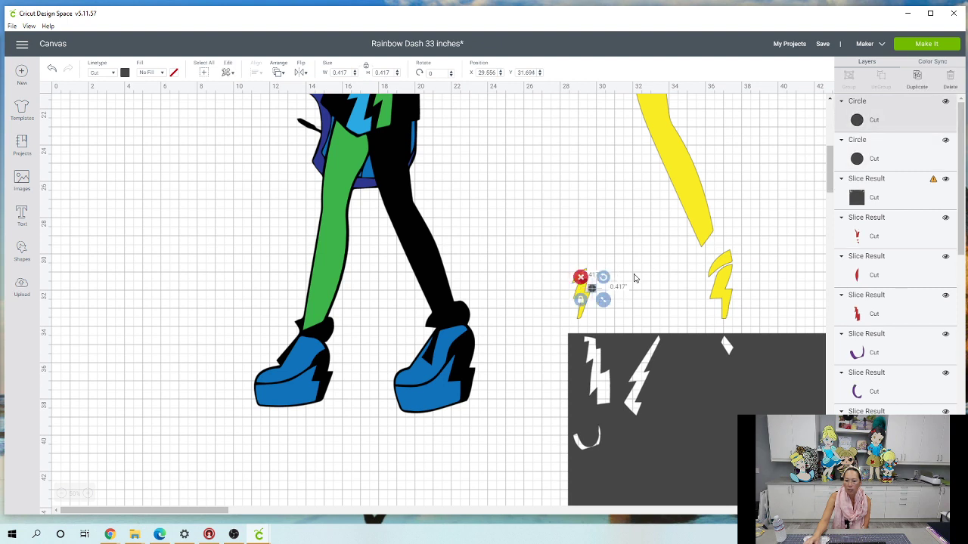
pyautogui.moveTo(593, 289); pyautogui.dragTo(729, 264)
pyautogui.click(535, 289)
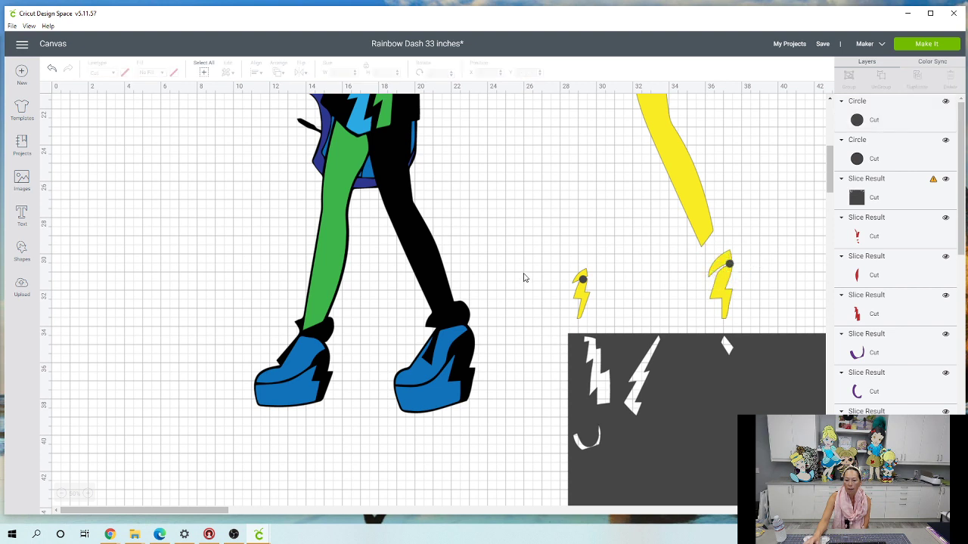
# Weld both circles into the yellow layer and colour the welded result yellow
pyautogui.moveTo(501, 271); pyautogui.dragTo(759, 304)
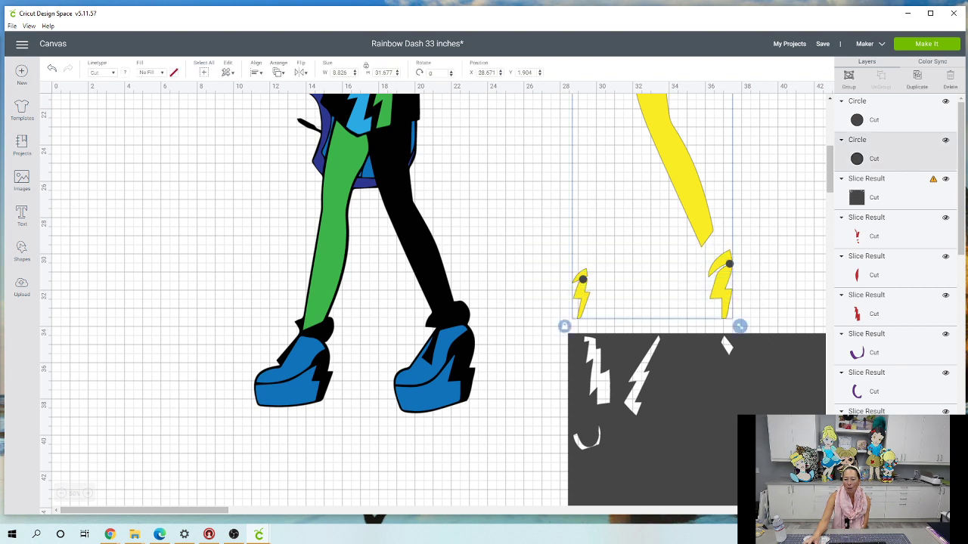
pyautogui.rightClick(753, 265)
pyautogui.click(779, 317)
pyautogui.moveTo(759, 274); pyautogui.dragTo(707, 255)
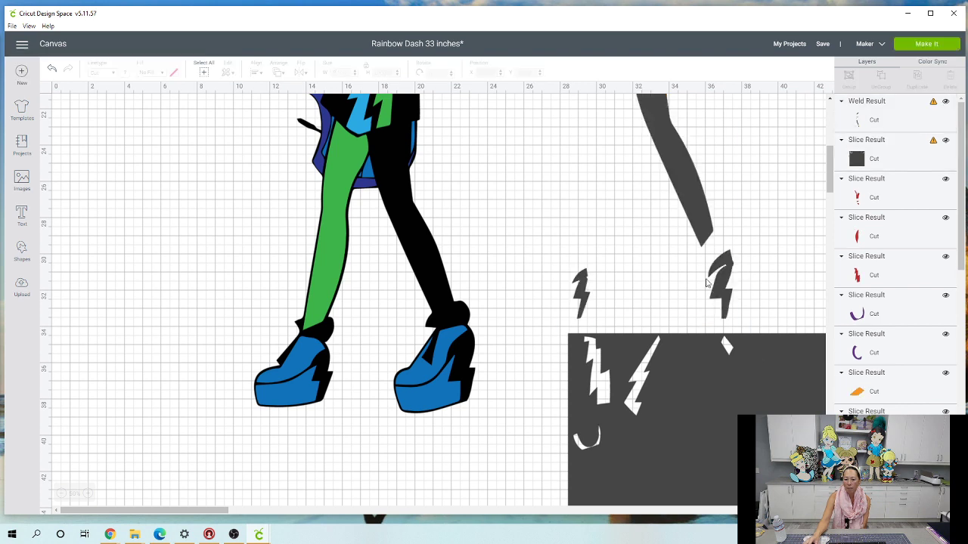
pyautogui.click(689, 198)
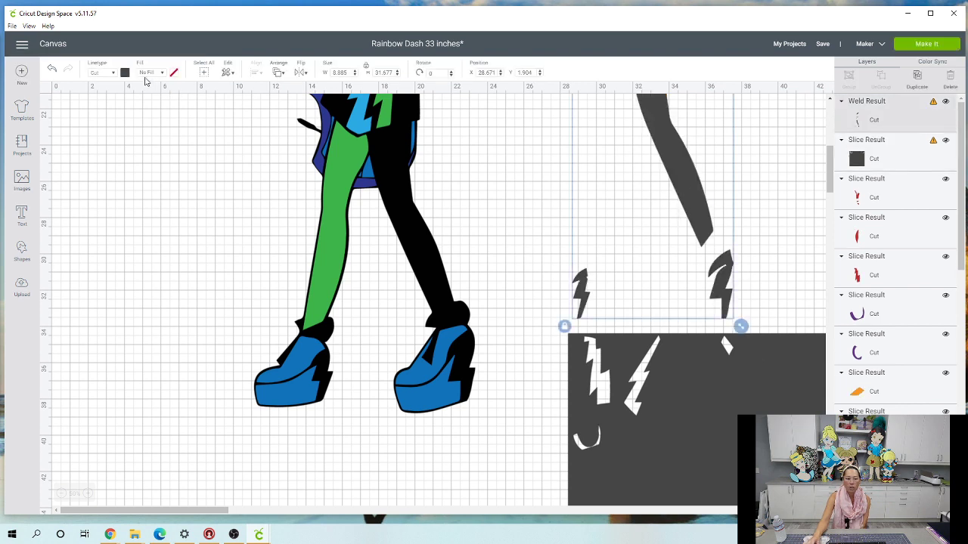
pyautogui.click(125, 74)
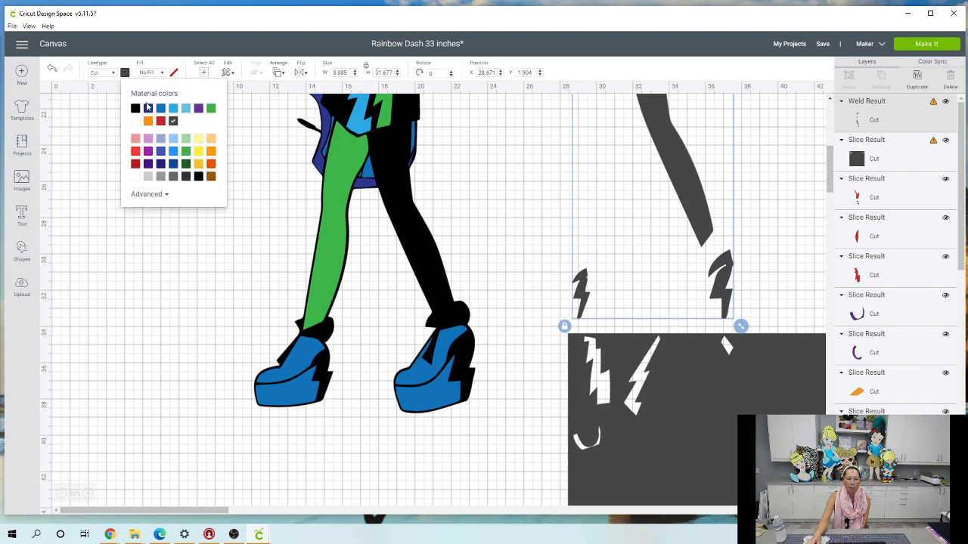
pyautogui.click(198, 154)
# Check the welded yellow layer against the figure, and move it back off to about X 31.0, Y 5.6
pyautogui.moveTo(676, 171); pyautogui.dragTo(416, 254)
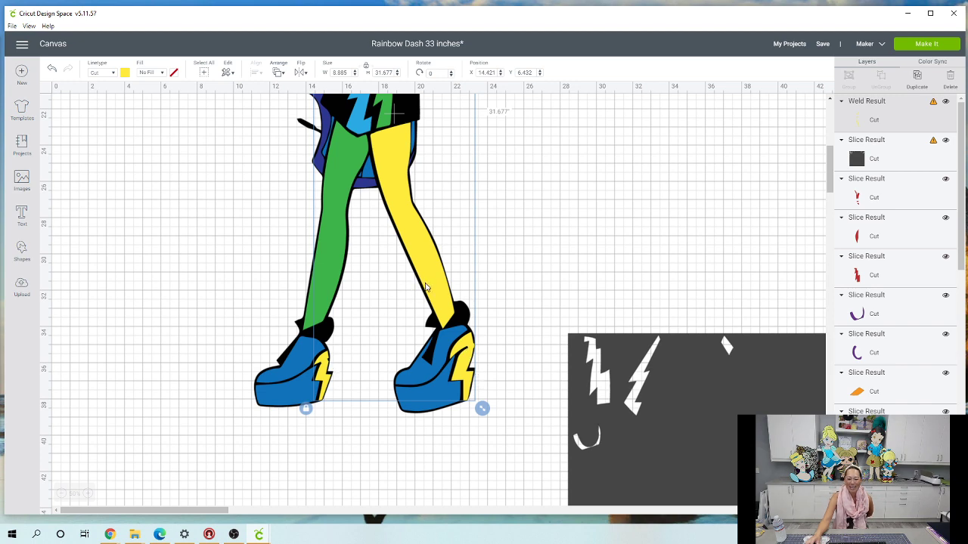
pyautogui.moveTo(426, 288); pyautogui.dragTo(752, 272)
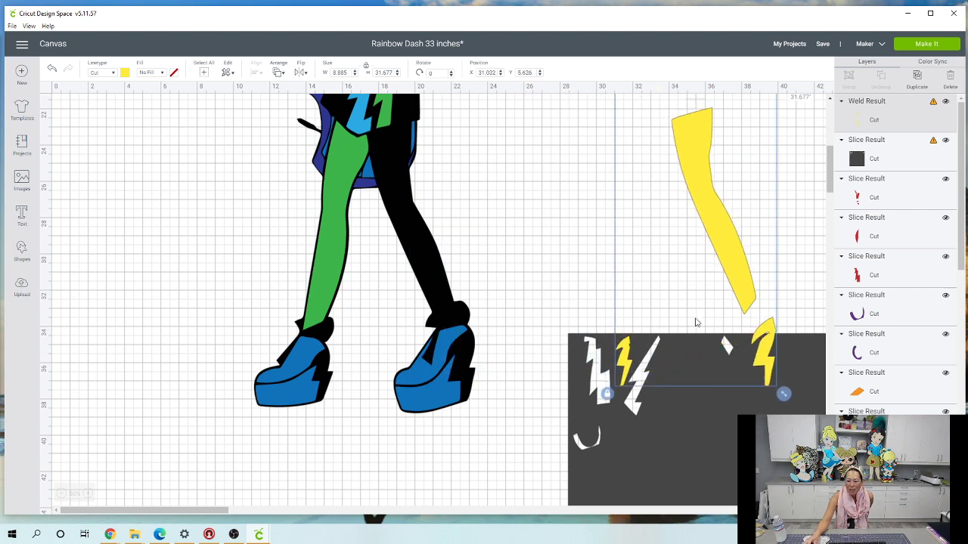
pyautogui.moveTo(590, 297); pyautogui.dragTo(582, 253)
pyautogui.click(851, 501)
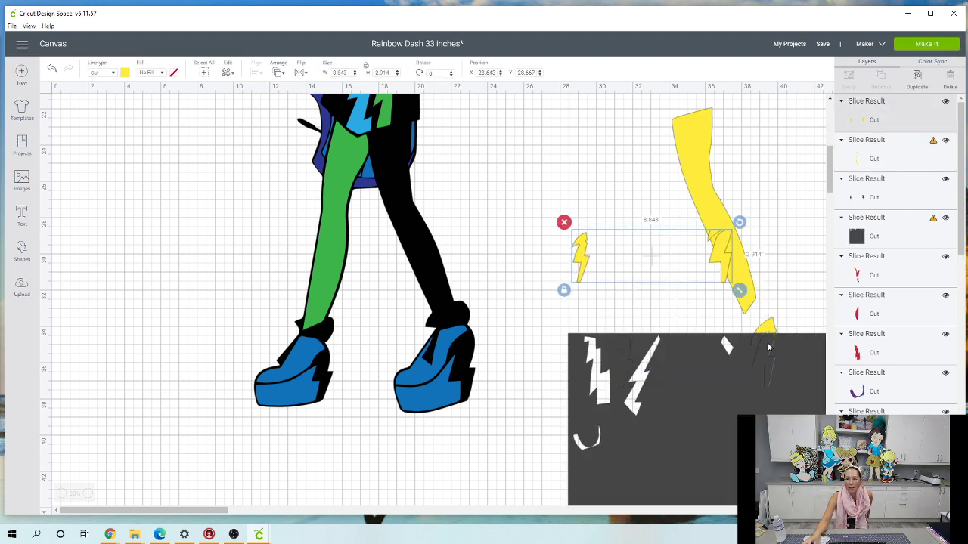
pyautogui.click(51, 70)
pyautogui.click(51, 70)
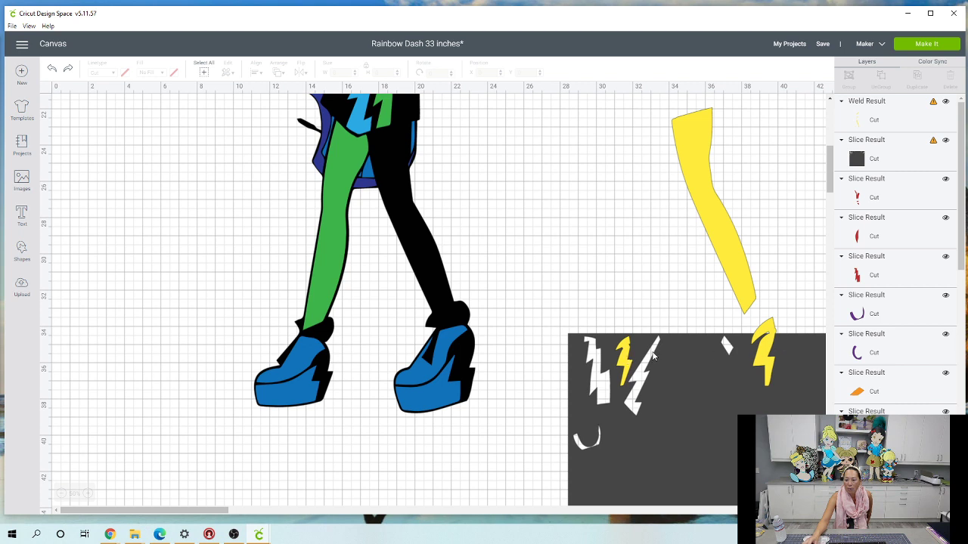
# Move the dark square under only the smaller yellow lightning bolt, at about X 6.6, Y 26.8, and slice the bolt off the layer
pyautogui.moveTo(758, 412); pyautogui.dragTo(354, 273)
pyautogui.click(716, 407)
pyautogui.moveTo(791, 435); pyautogui.dragTo(594, 337)
pyautogui.hotkey('ctrl', 'z')
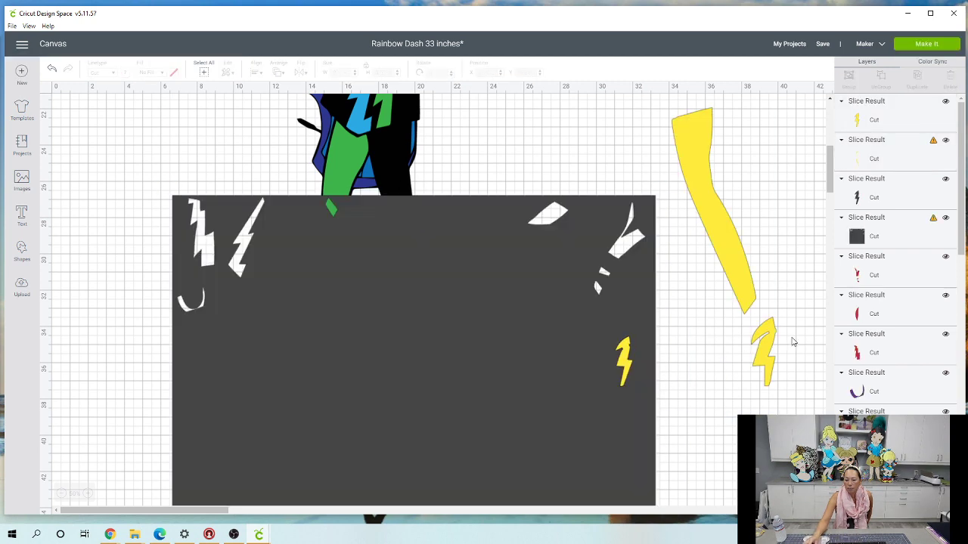
# Move the remaining yellow layer so its larger lightning bolt lies over the dark square, clear of the existing cutouts
pyautogui.moveTo(771, 353); pyautogui.dragTo(492, 252)
pyautogui.click(499, 177)
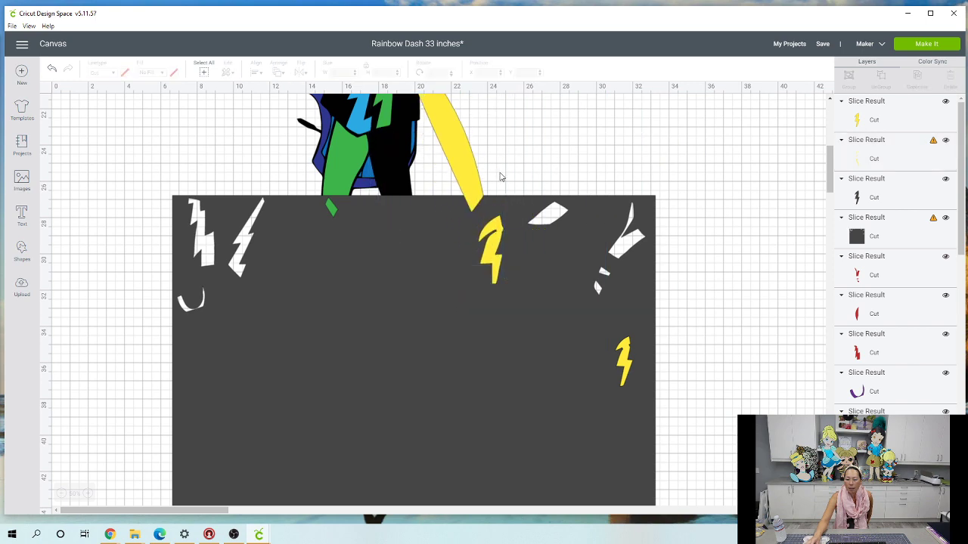
pyautogui.scroll(1, 519, 228)
pyautogui.scroll(4, 519, 228)
pyautogui.moveTo(440, 271); pyautogui.dragTo(499, 270)
pyautogui.click(560, 289)
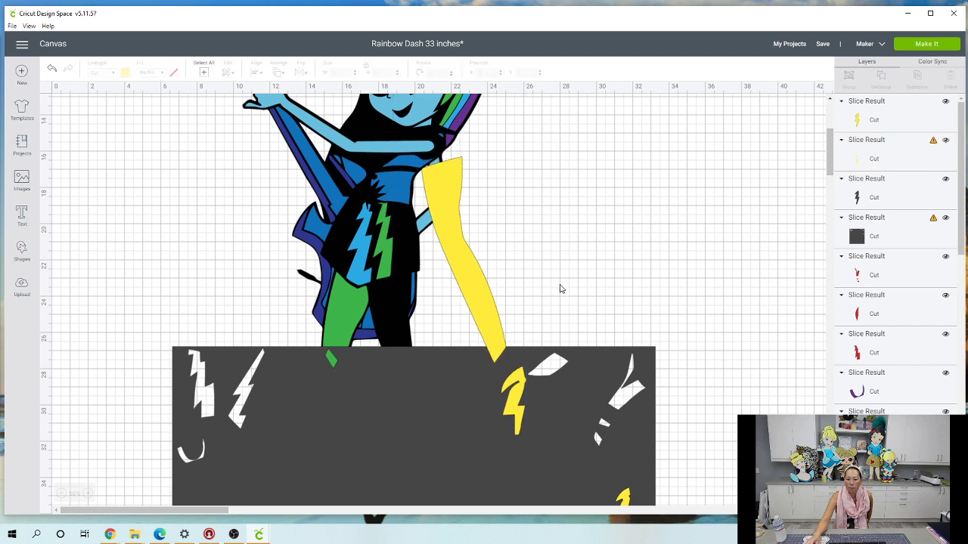
# Move the dark square to about X 9.5, just below the yellow leg, and slice the larger lightning bolt off the yellow layer
pyautogui.moveTo(584, 372); pyautogui.dragTo(634, 393)
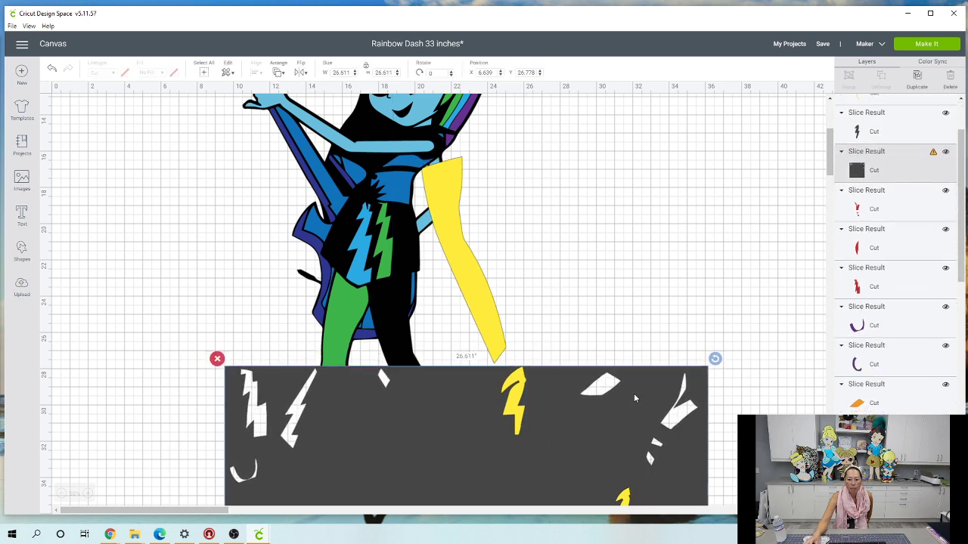
pyautogui.click(551, 327)
pyautogui.moveTo(530, 290); pyautogui.dragTo(517, 409)
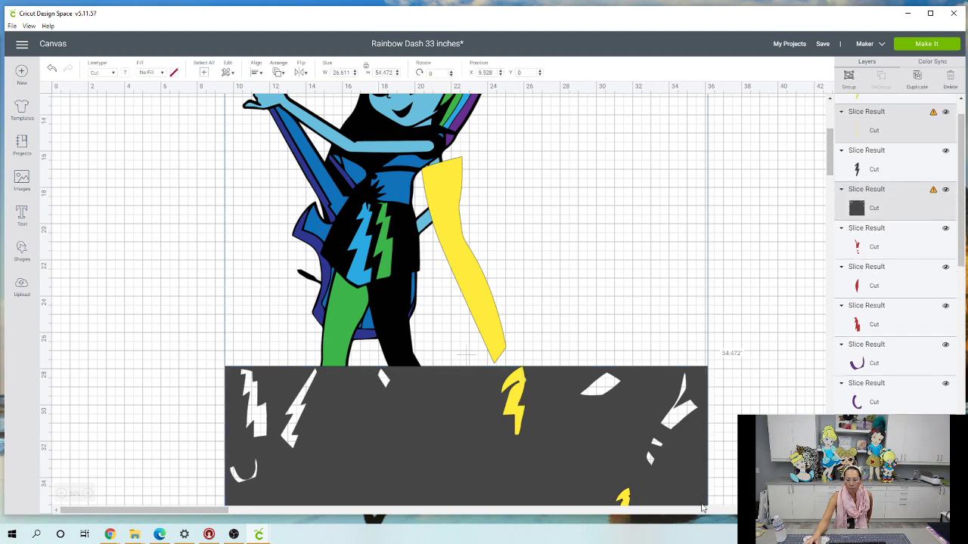
pyautogui.click(465, 354)
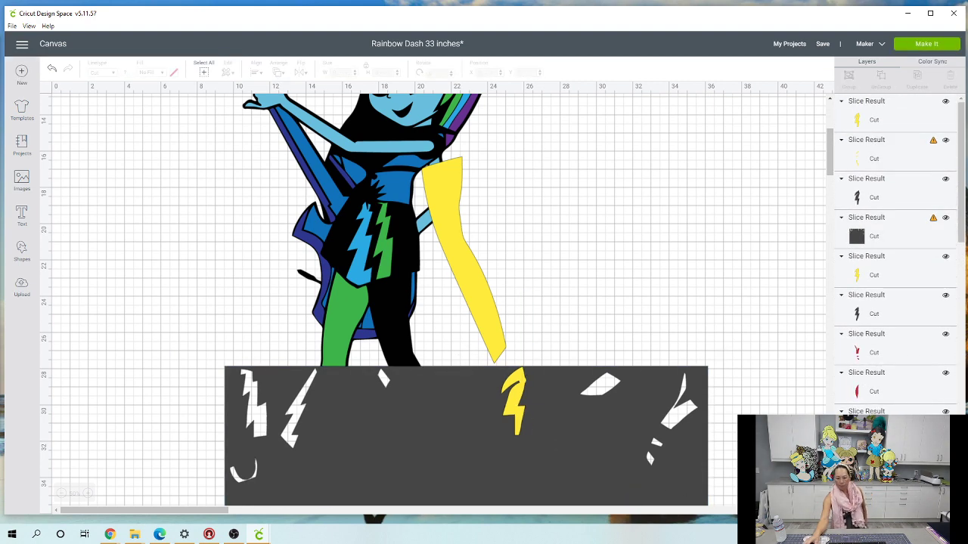
# Move the yellow leg layer clear of the figure and nest the larger lightning bolt beside the leg at about X 32.2, Y 21.0
pyautogui.moveTo(485, 307); pyautogui.dragTo(698, 307)
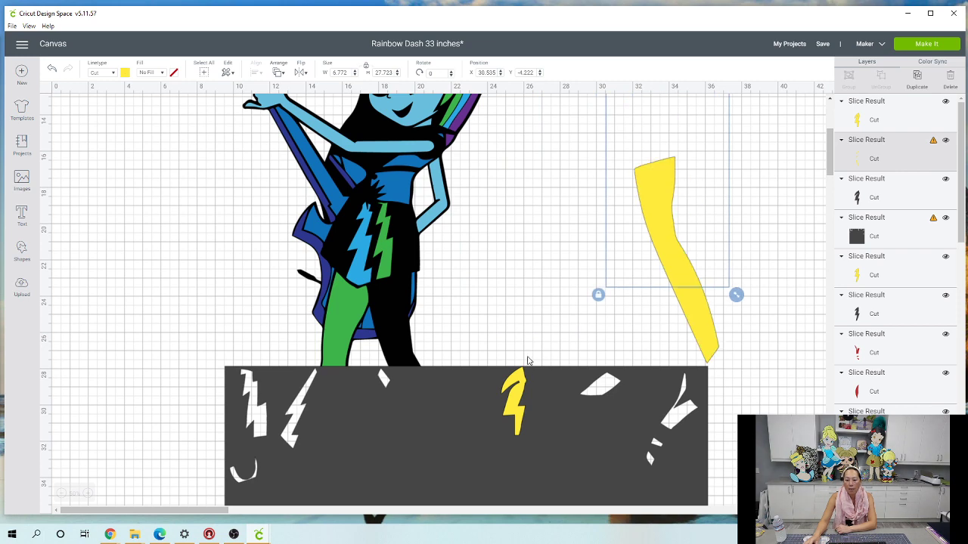
pyautogui.moveTo(514, 401); pyautogui.dragTo(650, 258)
pyautogui.scroll(-3, 656, 350)
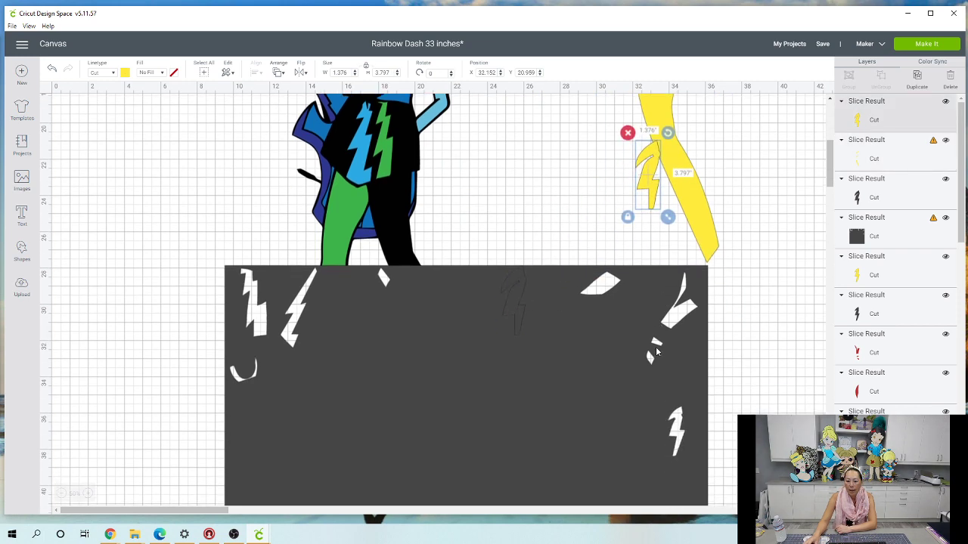
# Move the dark square down to about Y 31.3 and delete the dark offcut of the larger lightning bolt
pyautogui.moveTo(561, 315); pyautogui.dragTo(388, 378)
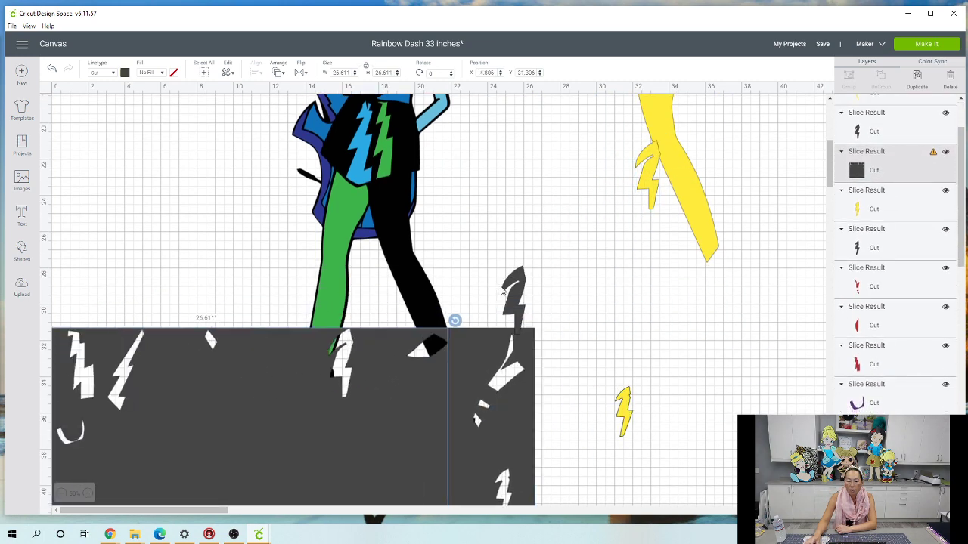
pyautogui.click(517, 295)
pyautogui.click(598, 355)
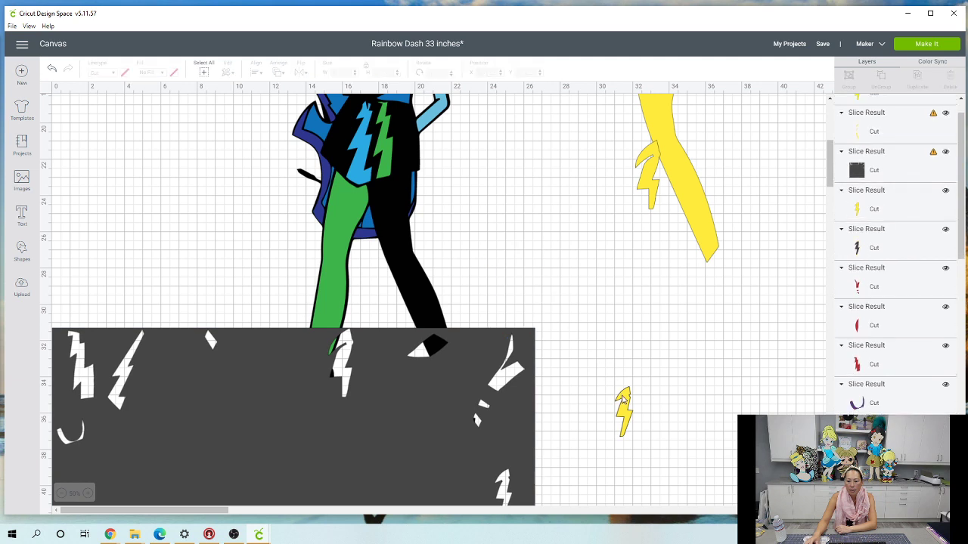
# Nest the smaller yellow lightning bolt beside the lower leg and delete its dark offcut
pyautogui.moveTo(623, 401); pyautogui.dragTo(668, 224)
pyautogui.click(641, 433)
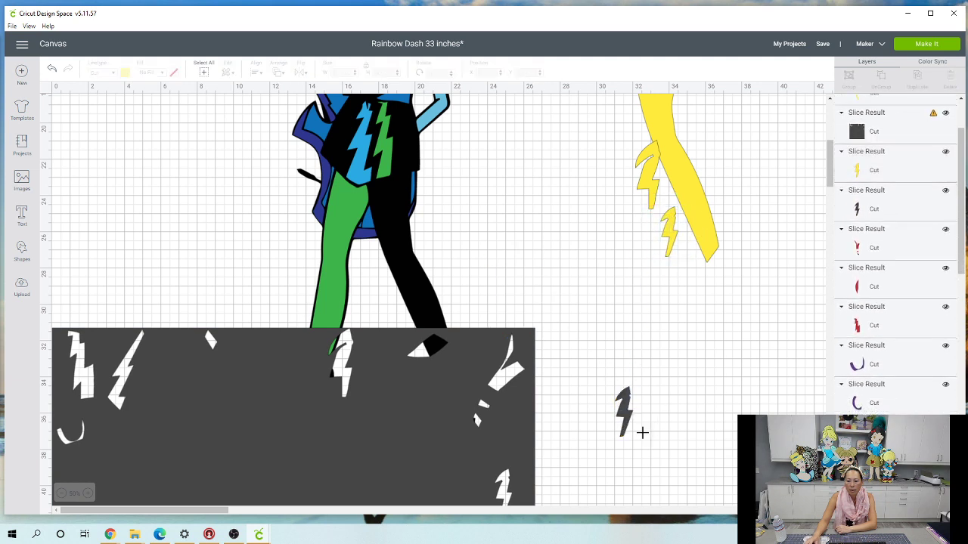
pyautogui.click(623, 411)
pyautogui.click(610, 380)
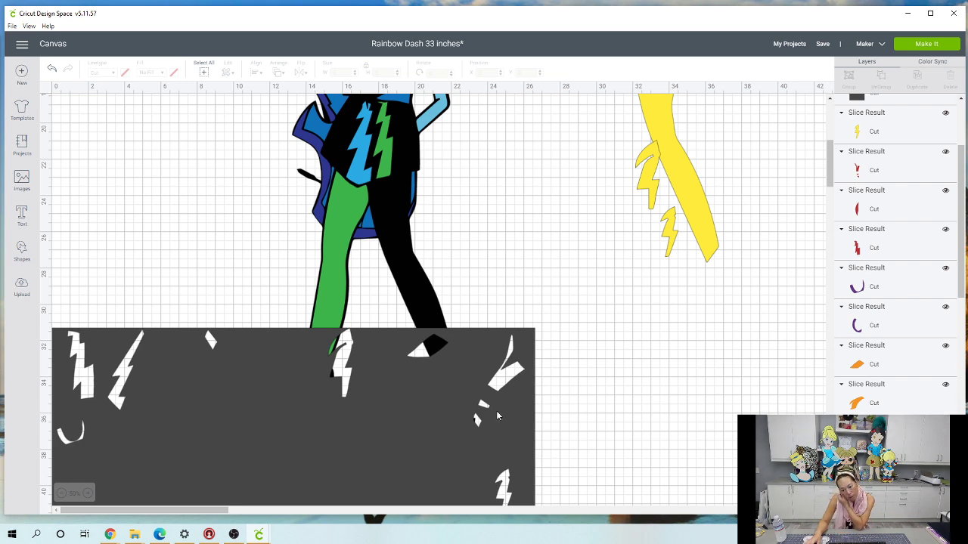
# Move the dark square clear of the figure to about X 41.6, Y 39.8, below the orange pieces
pyautogui.moveTo(373, 415); pyautogui.dragTo(635, 455)
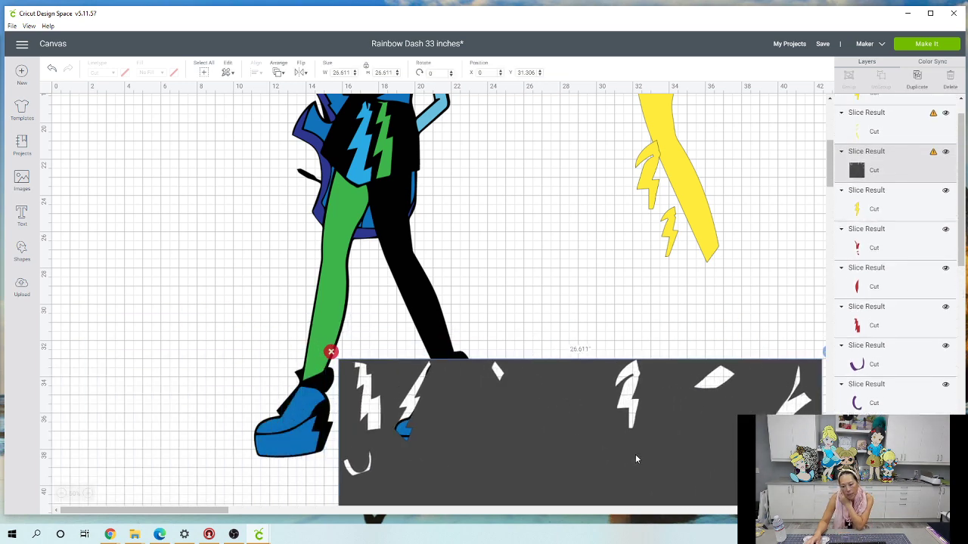
pyautogui.click(62, 493)
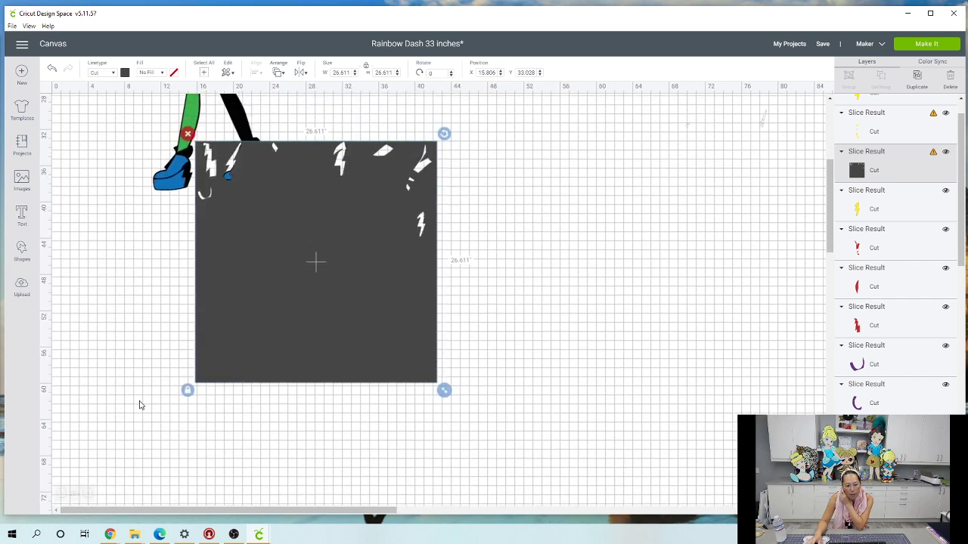
pyautogui.moveTo(239, 274); pyautogui.dragTo(484, 335)
pyautogui.scroll(5, 434, 328)
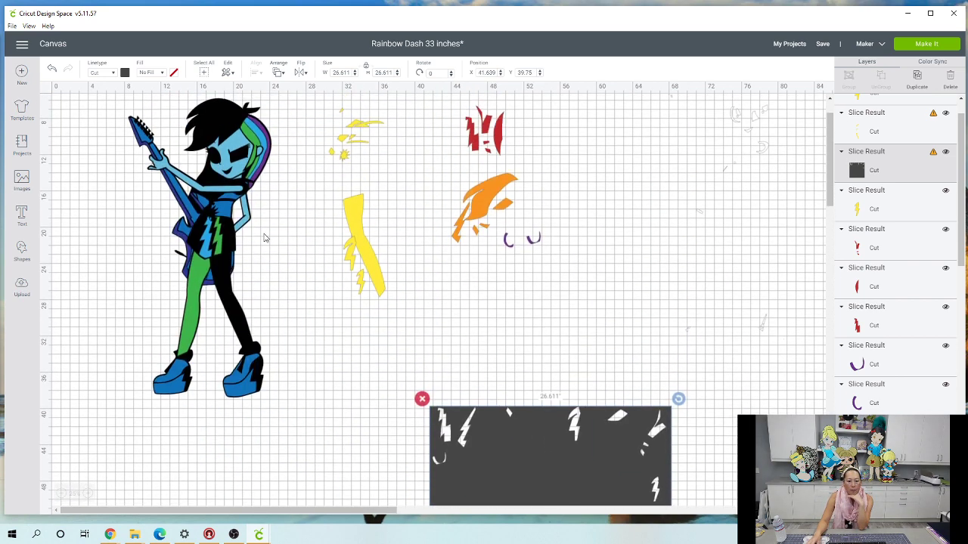
# Move the green layer off the figure to about X 21.3, Y 24.5
pyautogui.moveTo(239, 153); pyautogui.dragTo(305, 295)
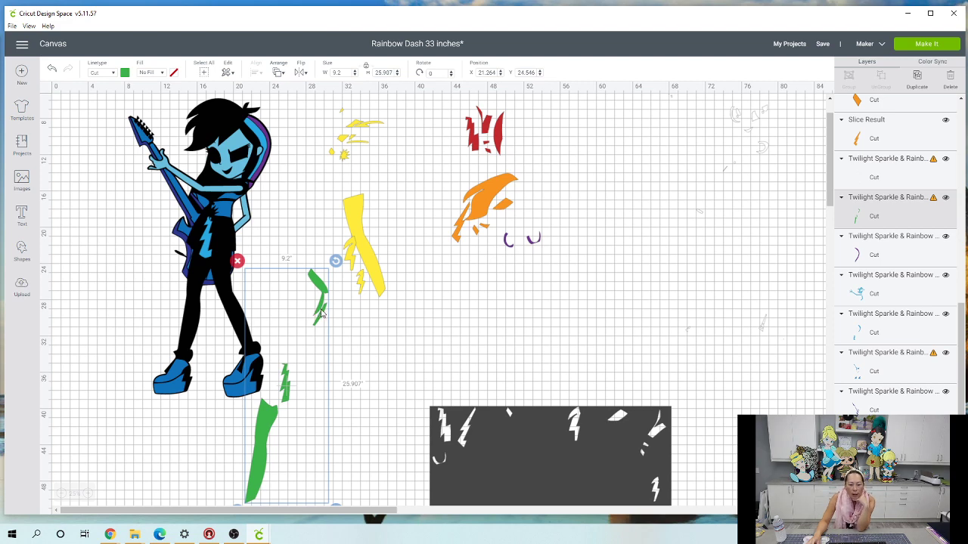
pyautogui.scroll(-5, 318, 368)
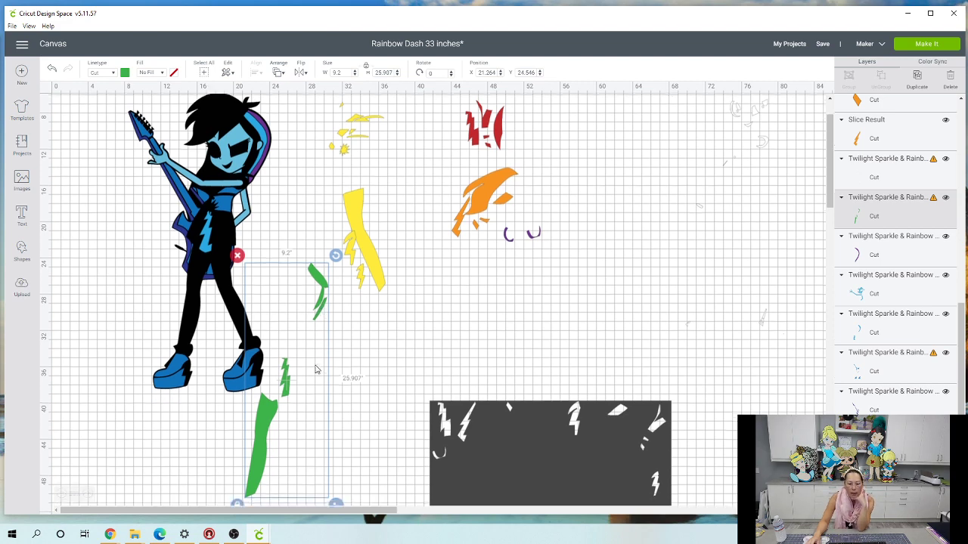
pyautogui.scroll(3, 315, 372)
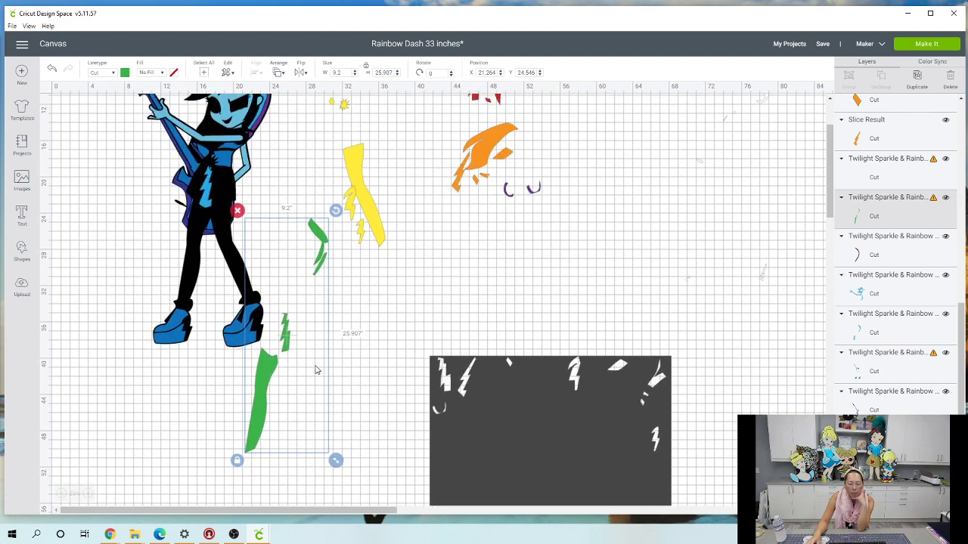
# Add a 0.444-inch circle and place it on the green hair pieces at about X 29.6, Y 28.7
pyautogui.click(22, 251)
pyautogui.click(97, 182)
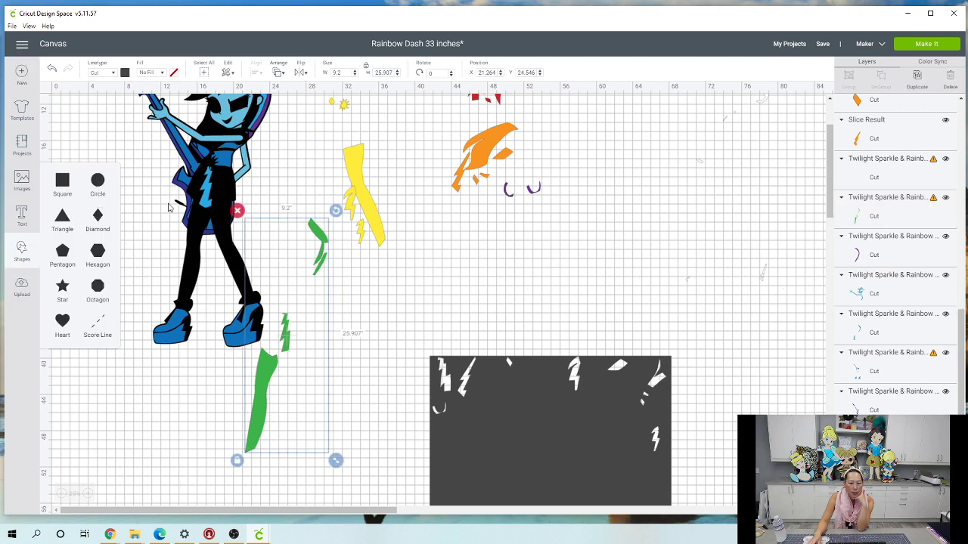
pyautogui.moveTo(107, 149); pyautogui.dragTo(324, 261)
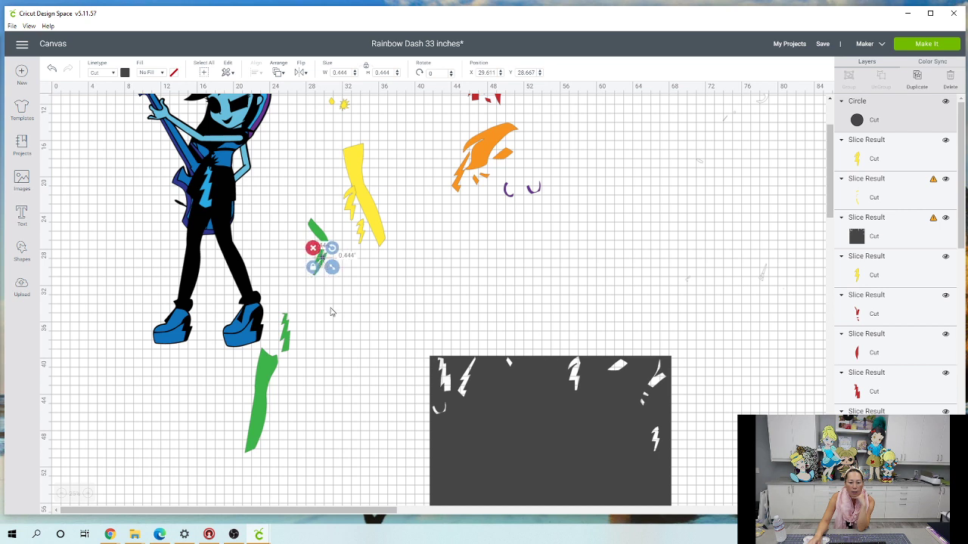
# Weld the 0.444-inch circle to the green layer and move the welded layer to about X 32.6, Y 55.5
pyautogui.moveTo(331, 311); pyautogui.dragTo(327, 262)
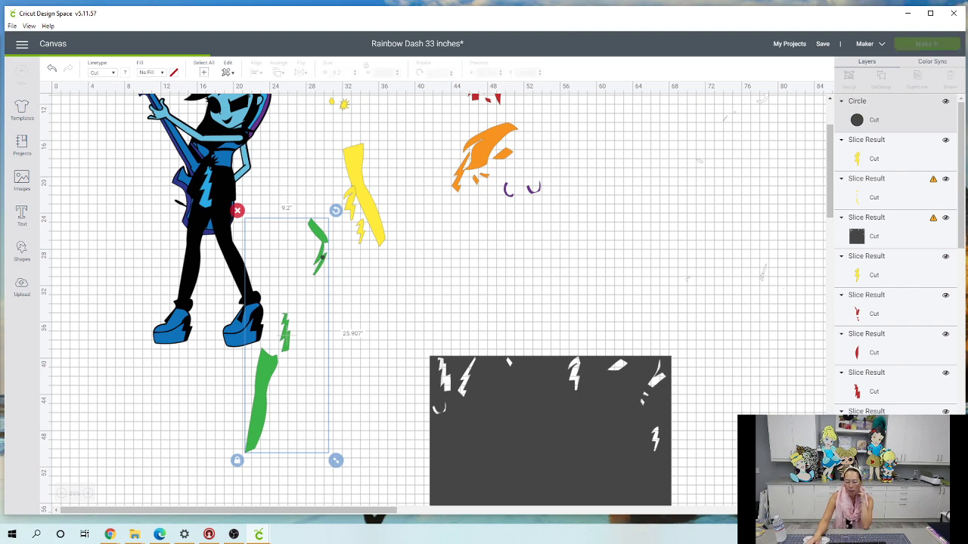
pyautogui.click(877, 503)
pyautogui.moveTo(319, 257); pyautogui.dragTo(351, 372)
pyautogui.scroll(-4, 288, 337)
pyautogui.moveTo(288, 336); pyautogui.dragTo(361, 500)
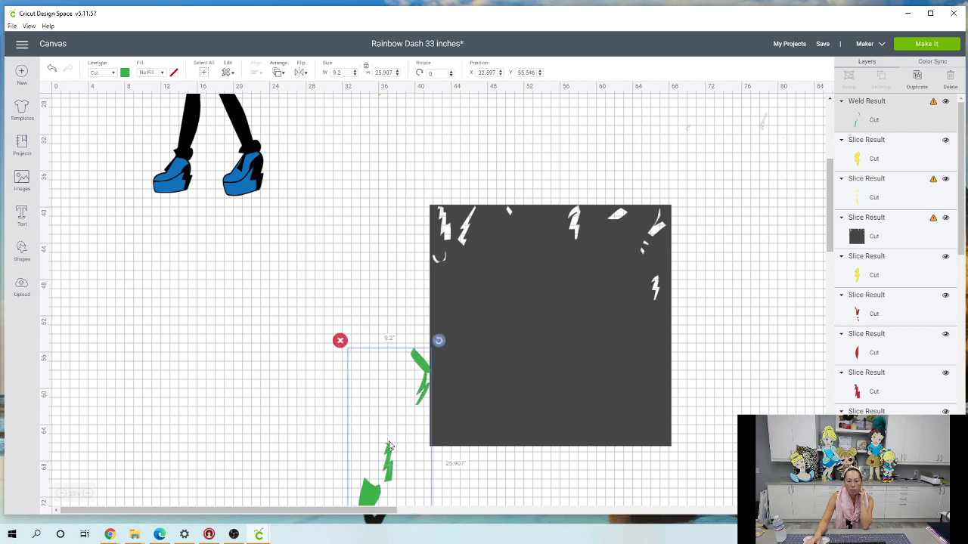
# Overlap the green layer's upper hair piece with the dark square and slice it apart from the lower pieces
pyautogui.scroll(-3, 389, 446)
pyautogui.moveTo(369, 414); pyautogui.dragTo(396, 415)
pyautogui.click(325, 339)
pyautogui.moveTo(399, 305); pyautogui.dragTo(487, 316)
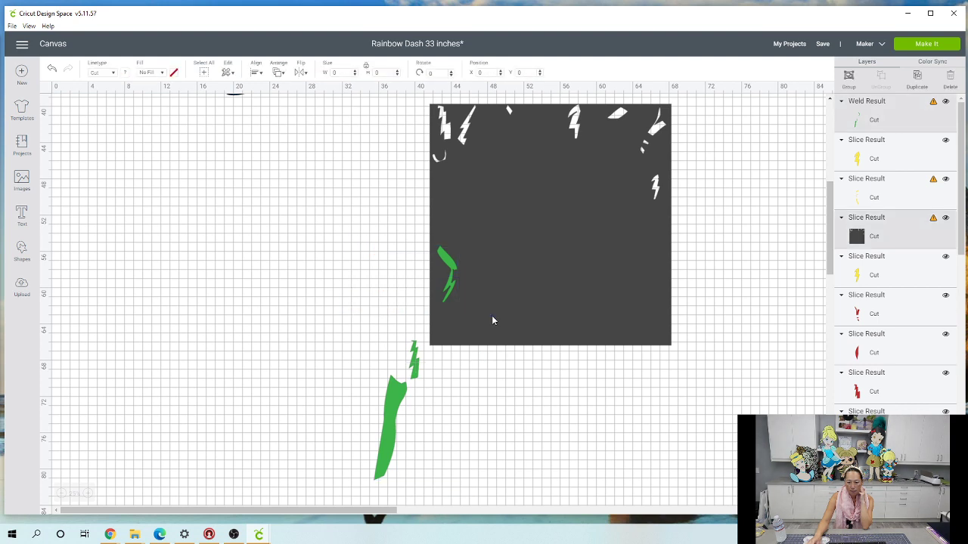
pyautogui.hotkey('ctrl', 'z')
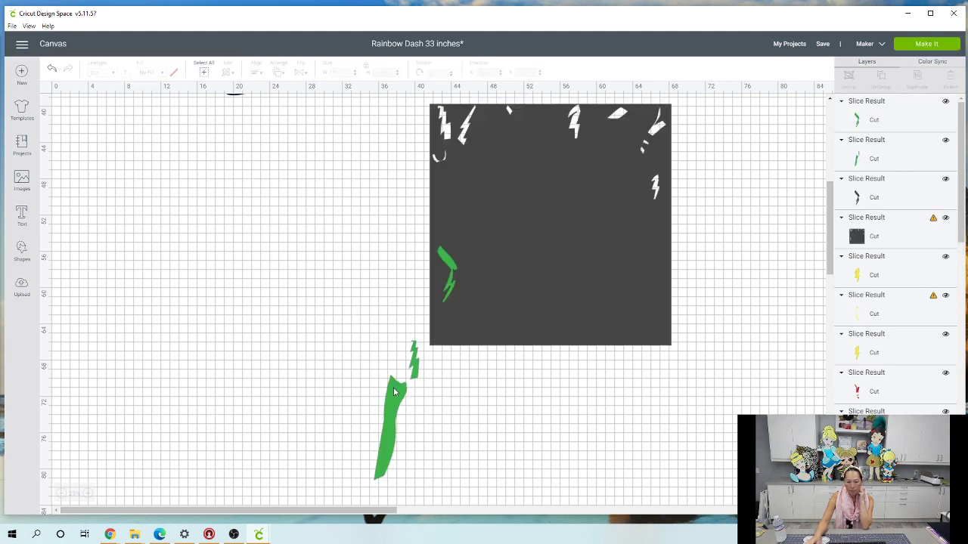
# Position the remaining green layer with only its lightning bolt over the dark square, and slice the bolt off the long piece
pyautogui.moveTo(394, 406); pyautogui.dragTo(416, 372)
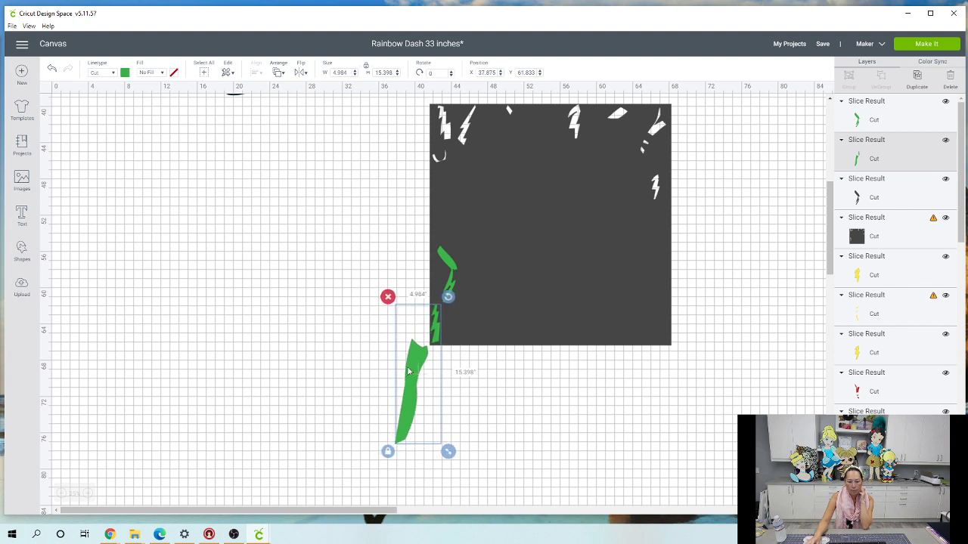
pyautogui.click(343, 348)
pyautogui.moveTo(318, 320); pyautogui.dragTo(536, 410)
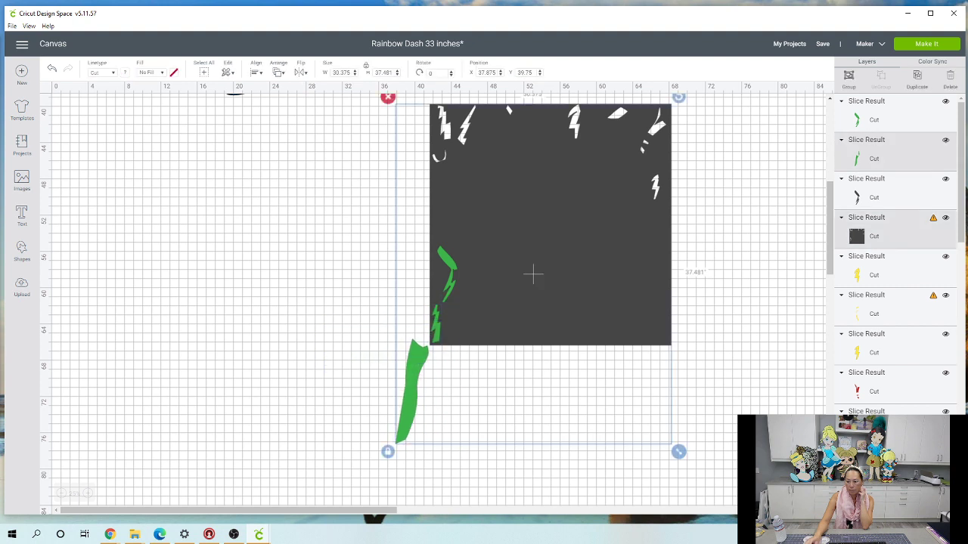
pyautogui.click(467, 348)
# Nest the green bolt beside the long green piece on empty canvas, and move the dark square to about X 39.0, Y 64.8
pyautogui.moveTo(422, 366); pyautogui.dragTo(732, 231)
pyautogui.moveTo(440, 328); pyautogui.dragTo(711, 259)
pyautogui.moveTo(550, 224); pyautogui.dragTo(525, 452)
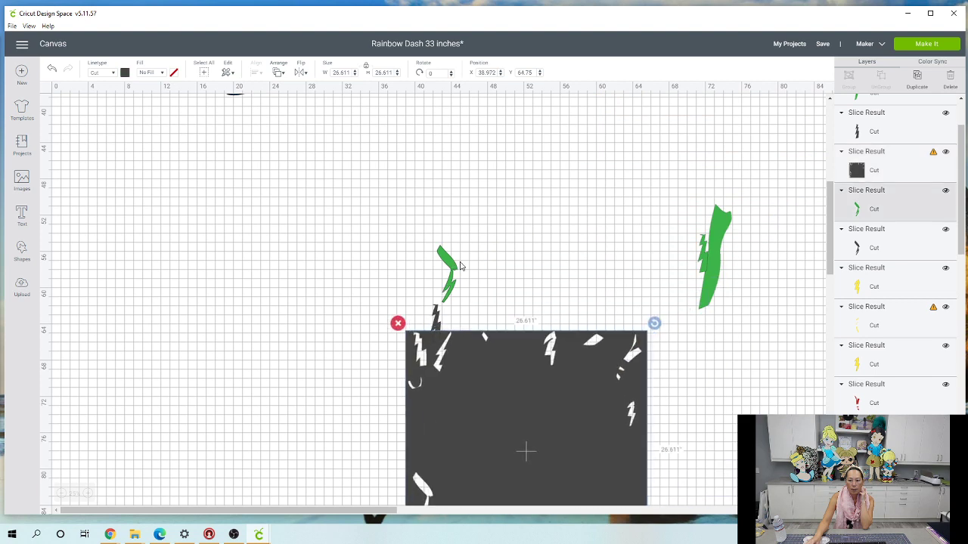
# Nest the upper green hair piece against the long green piece and delete the dark offcuts
pyautogui.moveTo(456, 264); pyautogui.dragTo(725, 238)
pyautogui.moveTo(396, 239); pyautogui.dragTo(481, 318)
pyautogui.press('Delete')
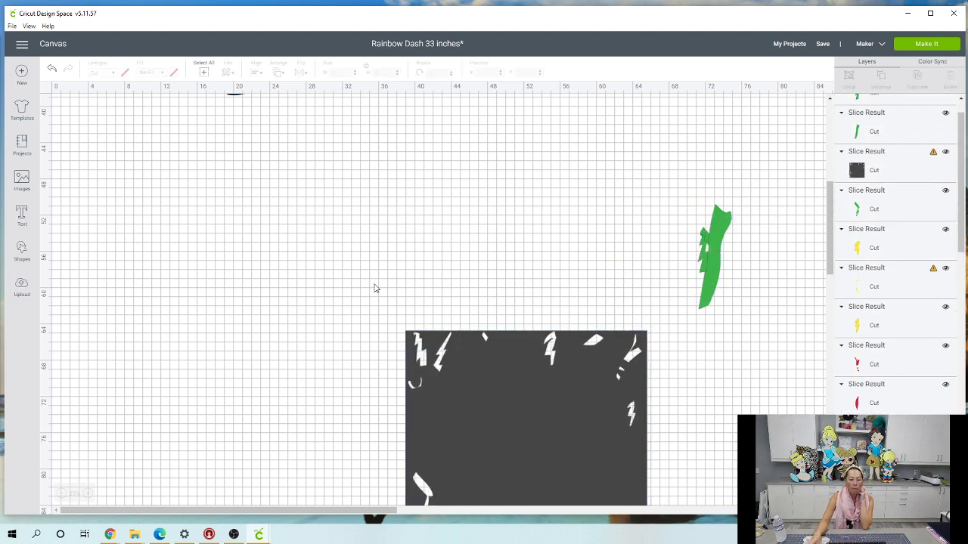
# Move the blue layer off the figure to about X 33.9, Y 22.2, and add a circle above its shoes
pyautogui.scroll(4, 259, 231)
pyautogui.moveTo(246, 231); pyautogui.dragTo(468, 363)
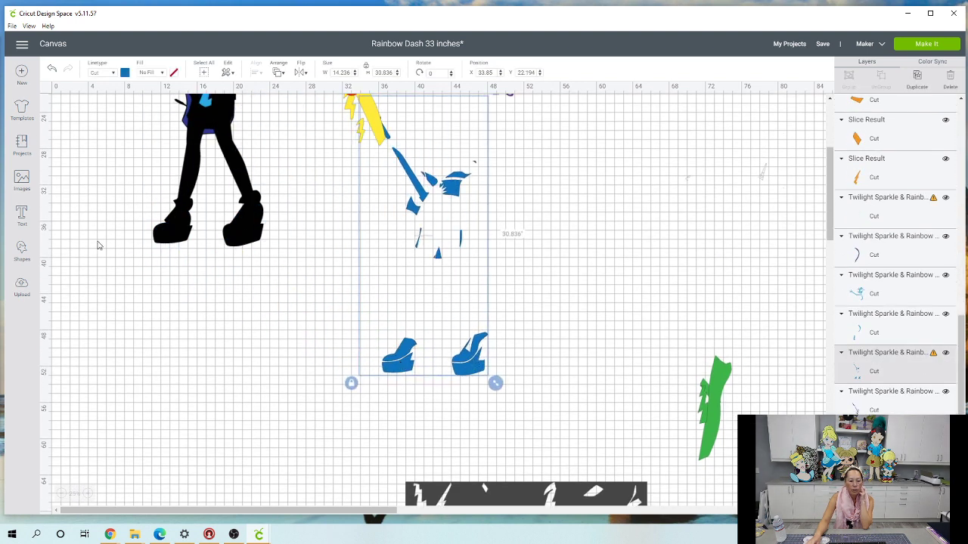
pyautogui.click(23, 250)
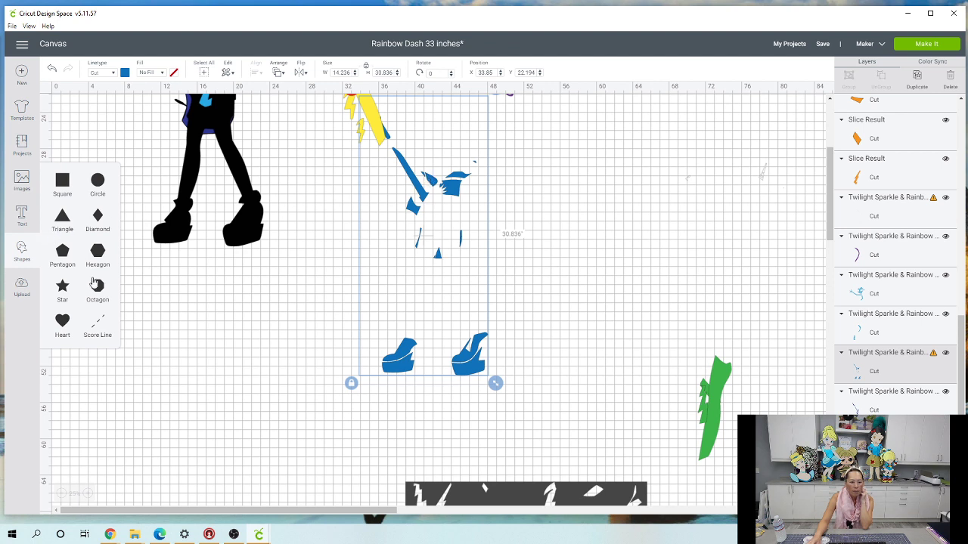
pyautogui.click(97, 185)
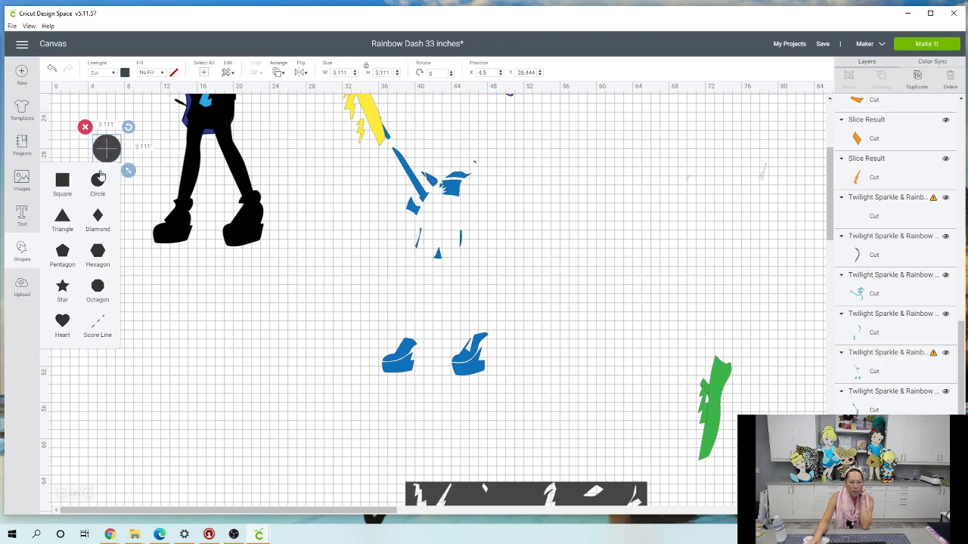
pyautogui.moveTo(105, 147); pyautogui.dragTo(370, 284)
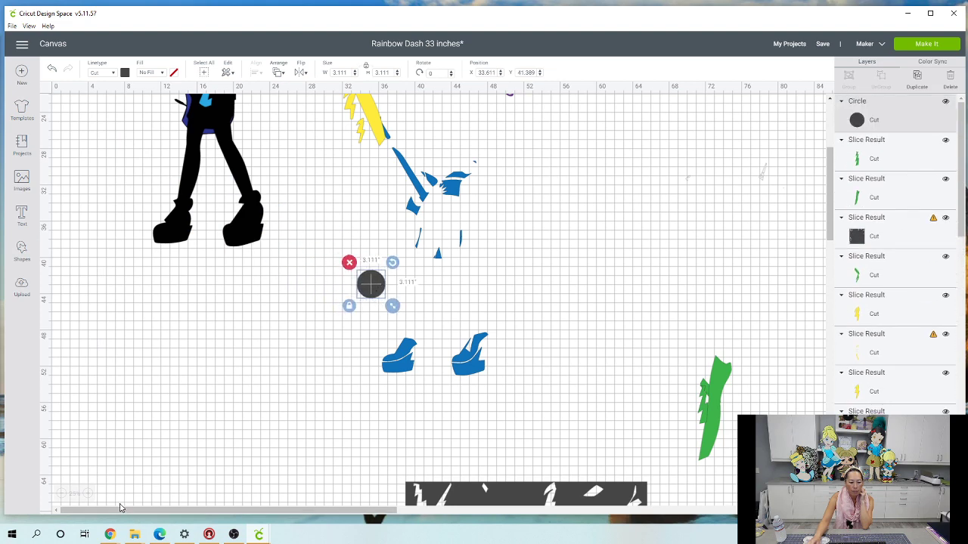
# Place a 0.694-inch circle across the left blue shoe's toe gap and a 0.639-inch duplicate across the right shoe's toe gap
pyautogui.click(88, 493)
pyautogui.scroll(-5, 408, 400)
pyautogui.scroll(3, 438, 400)
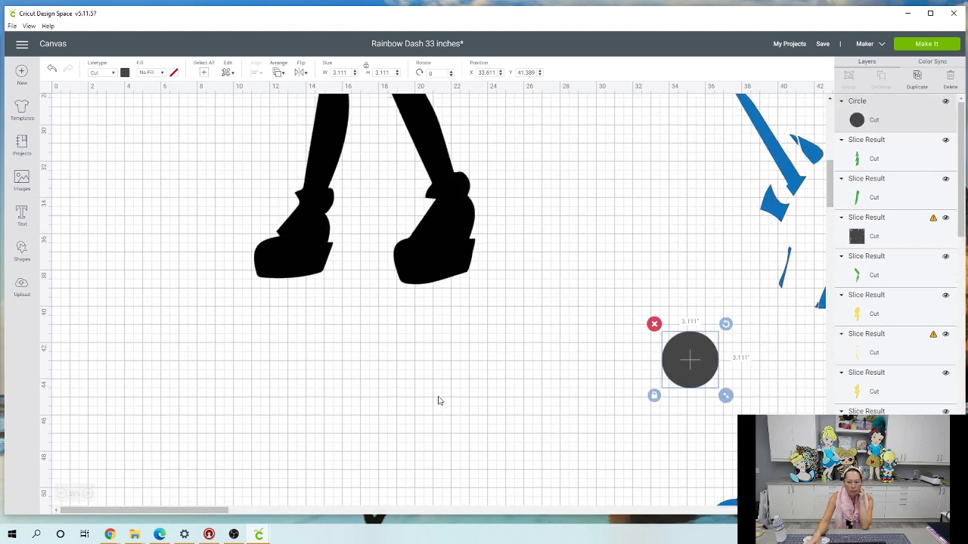
pyautogui.scroll(1, 438, 401)
pyautogui.moveTo(222, 508); pyautogui.dragTo(289, 501)
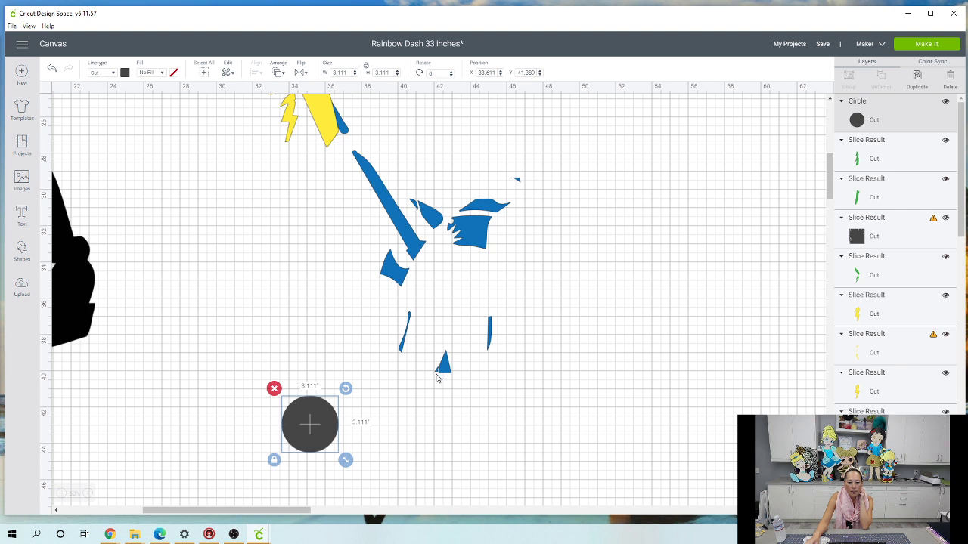
pyautogui.scroll(-2, 436, 378)
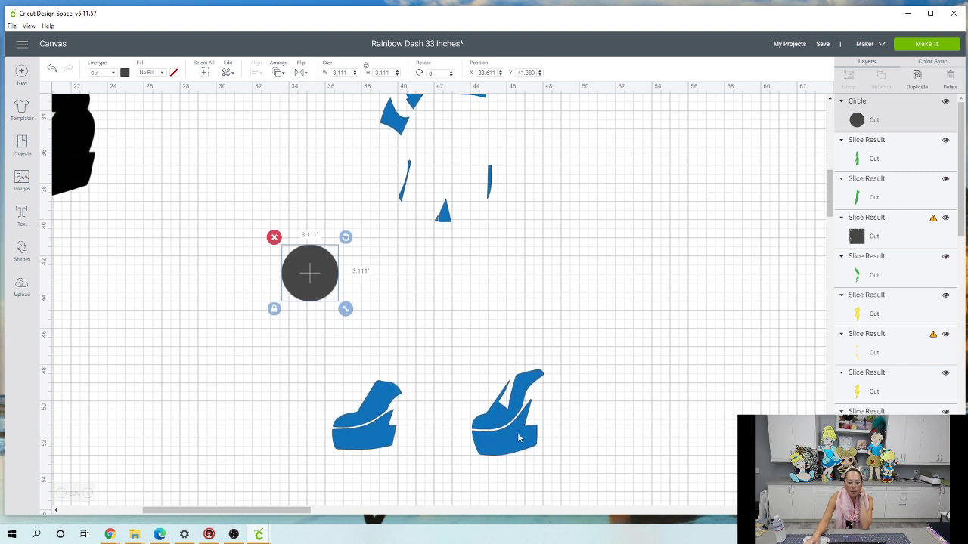
pyautogui.moveTo(309, 273); pyautogui.dragTo(329, 318)
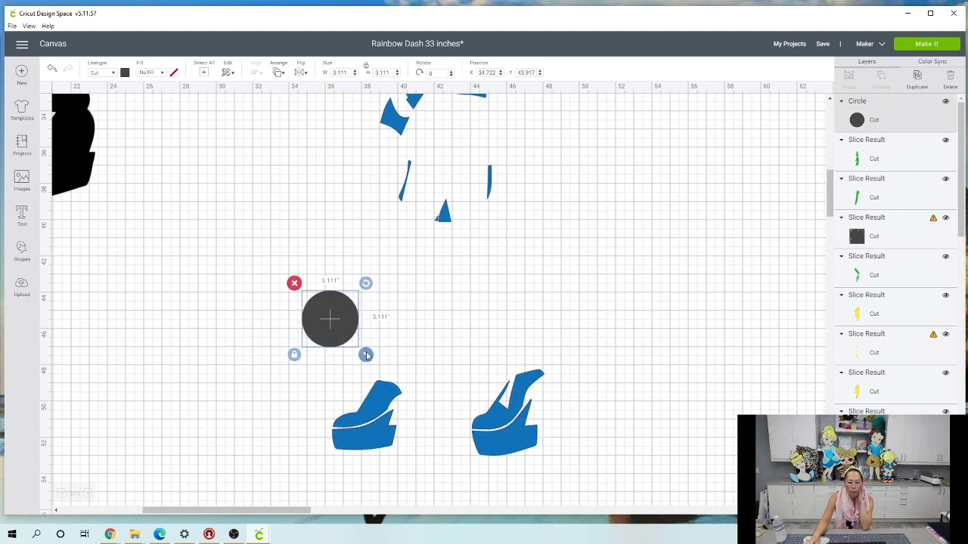
pyautogui.moveTo(366, 355); pyautogui.dragTo(340, 428)
pyautogui.click(915, 82)
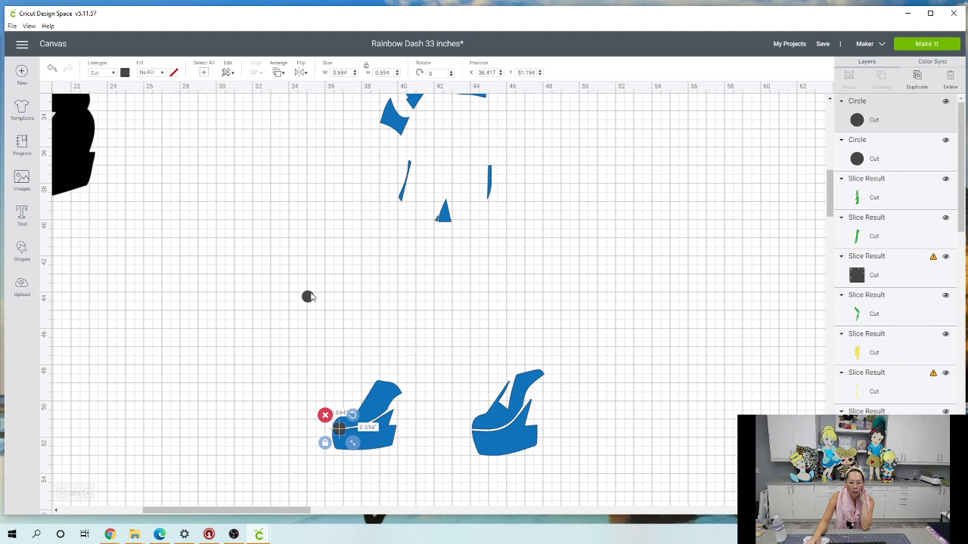
pyautogui.moveTo(309, 296); pyautogui.dragTo(483, 433)
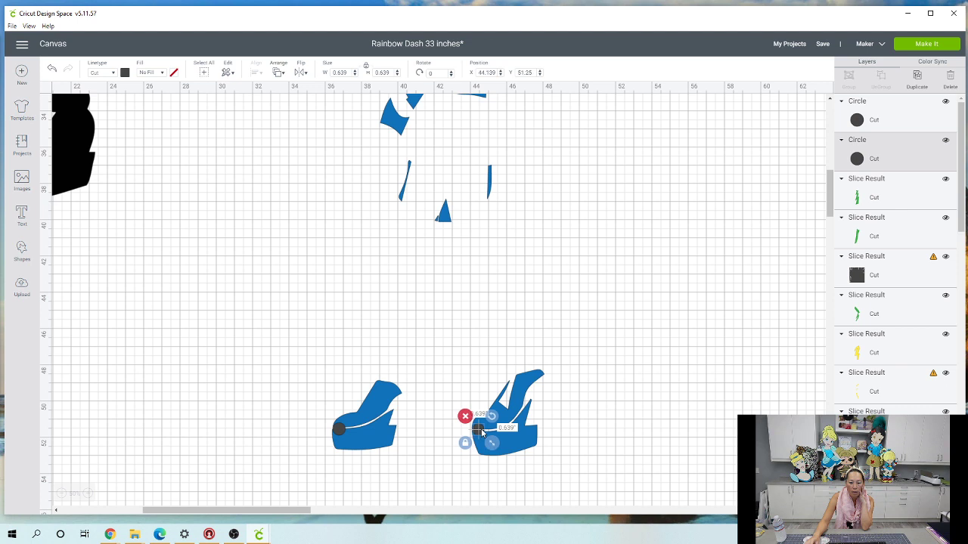
# Place a 0.278-inch duplicate circle on the small blue triangle at about X 42.2, Y 39.8, and set another duplicate on empty canvas
pyautogui.click(917, 79)
pyautogui.moveTo(490, 443); pyautogui.dragTo(441, 219)
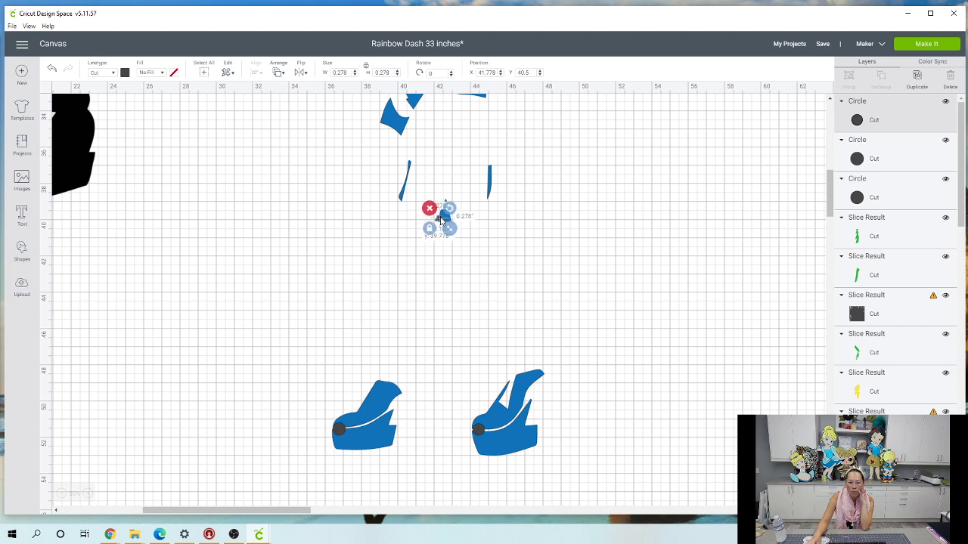
pyautogui.click(919, 77)
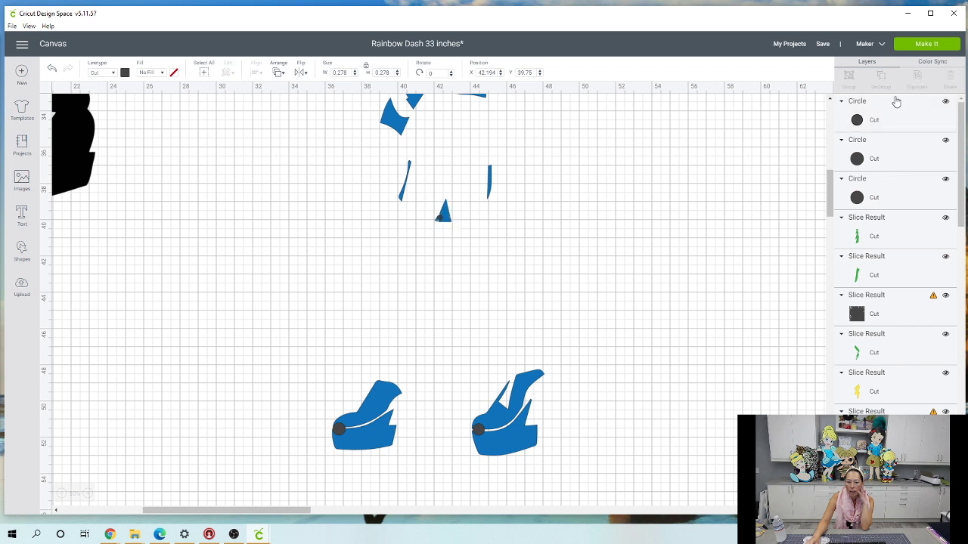
pyautogui.moveTo(452, 232); pyautogui.dragTo(641, 237)
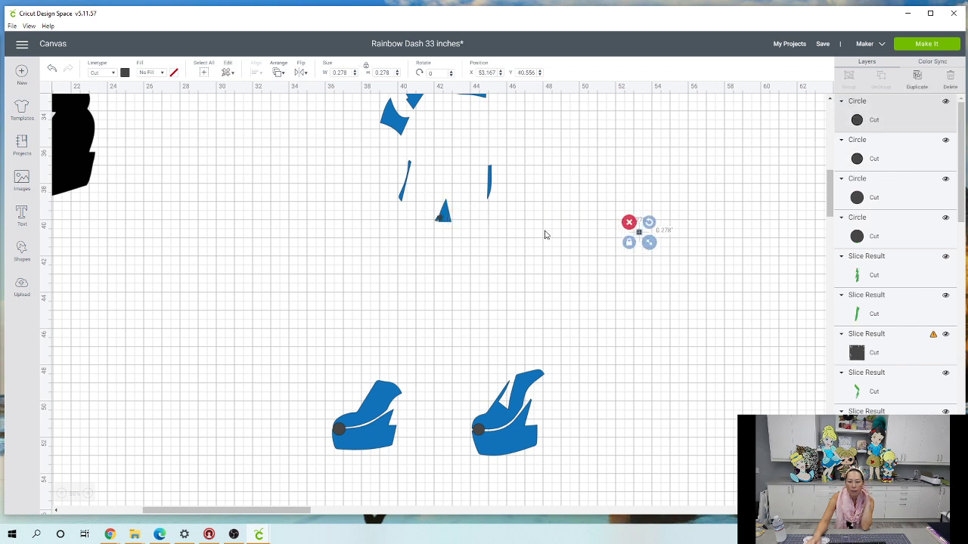
pyautogui.click(442, 219)
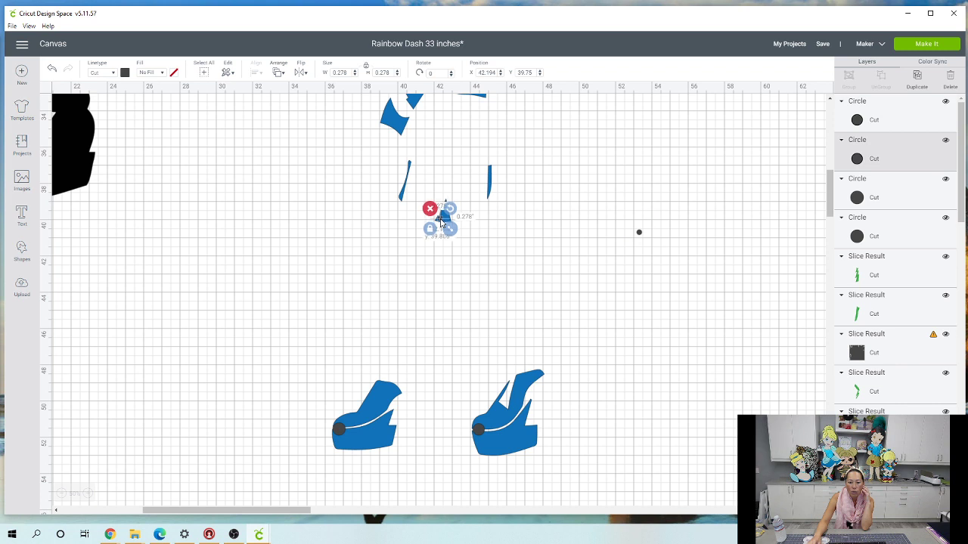
pyautogui.moveTo(441, 220); pyautogui.dragTo(446, 216)
pyautogui.click(489, 255)
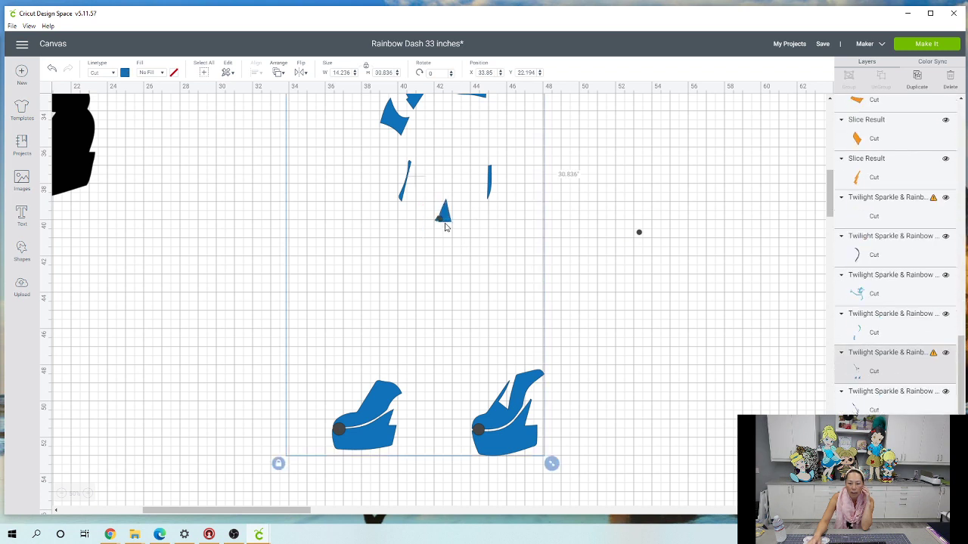
# Place the spare 0.278-inch circle across the gap in the upper blue piece at about X 41.0, Y 30.7
pyautogui.click(662, 288)
pyautogui.scroll(4, 655, 271)
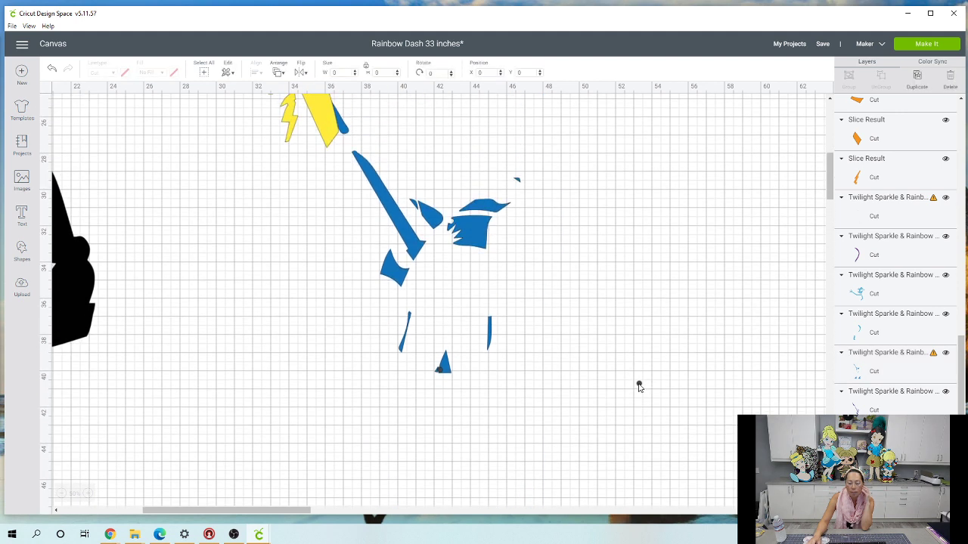
pyautogui.moveTo(639, 385); pyautogui.dragTo(452, 231)
pyautogui.moveTo(432, 217); pyautogui.dragTo(417, 208)
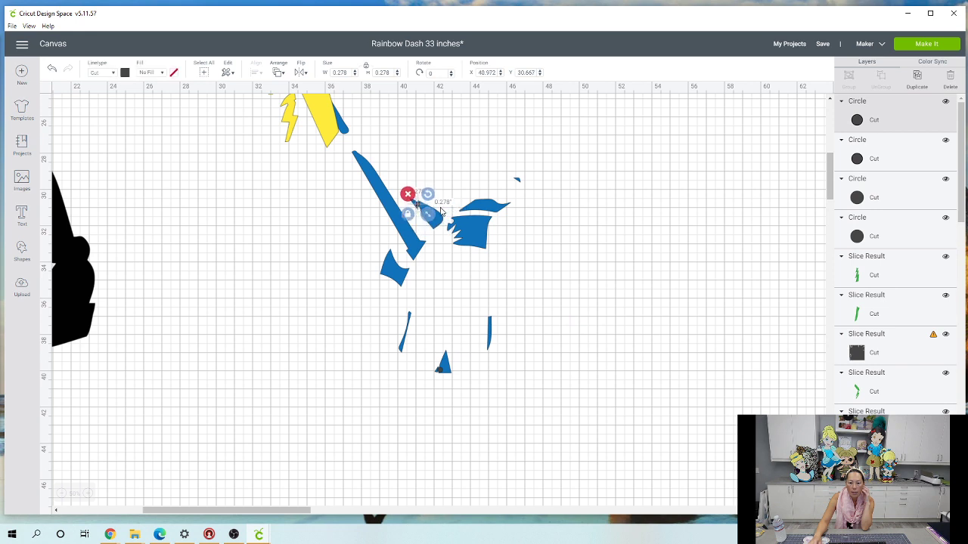
pyautogui.click(755, 286)
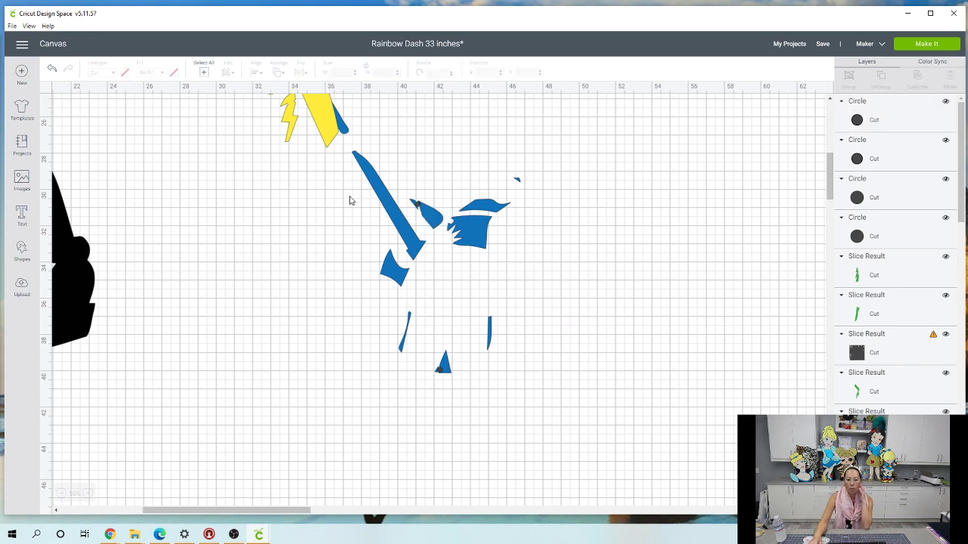
# Shift the blue layer away from the circles and undo the move
pyautogui.moveTo(349, 200); pyautogui.dragTo(450, 244)
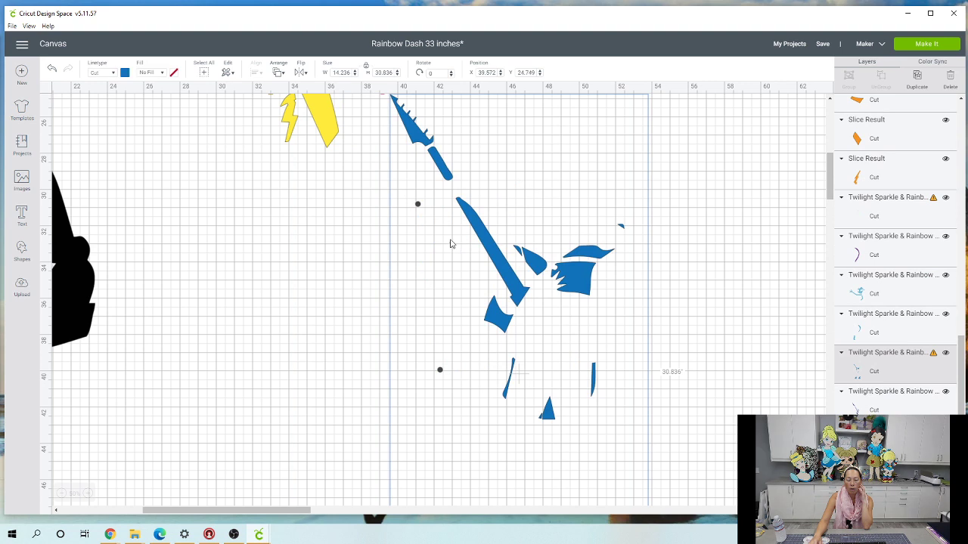
pyautogui.click(53, 69)
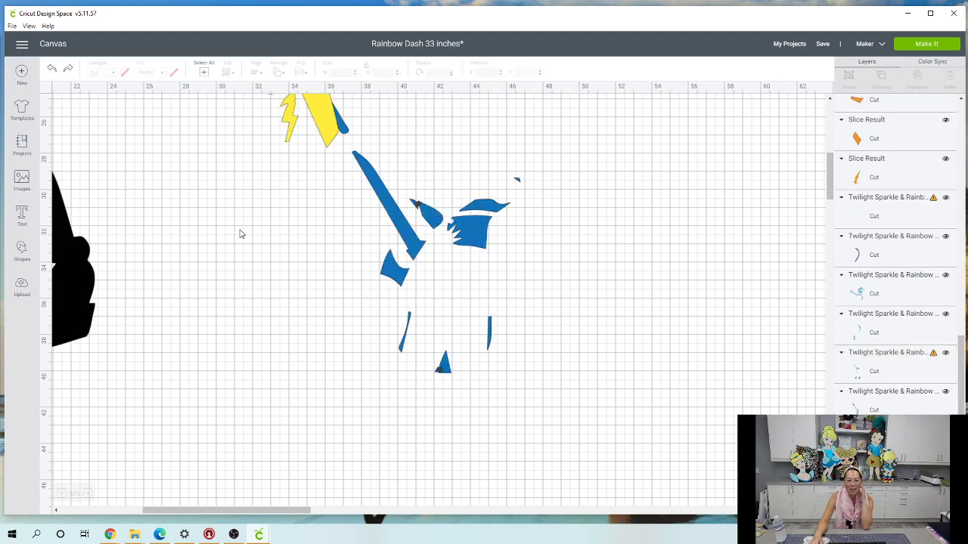
# Weld the two 0.278-inch circles to the blue layer, and weld the two shoe circles to the result
pyautogui.moveTo(403, 210); pyautogui.dragTo(526, 523)
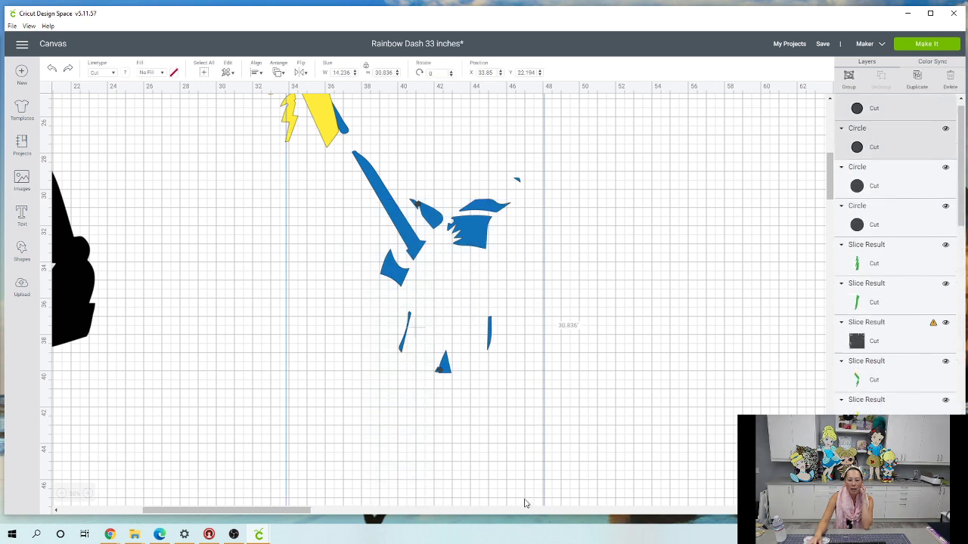
pyautogui.scroll(-4, 514, 437)
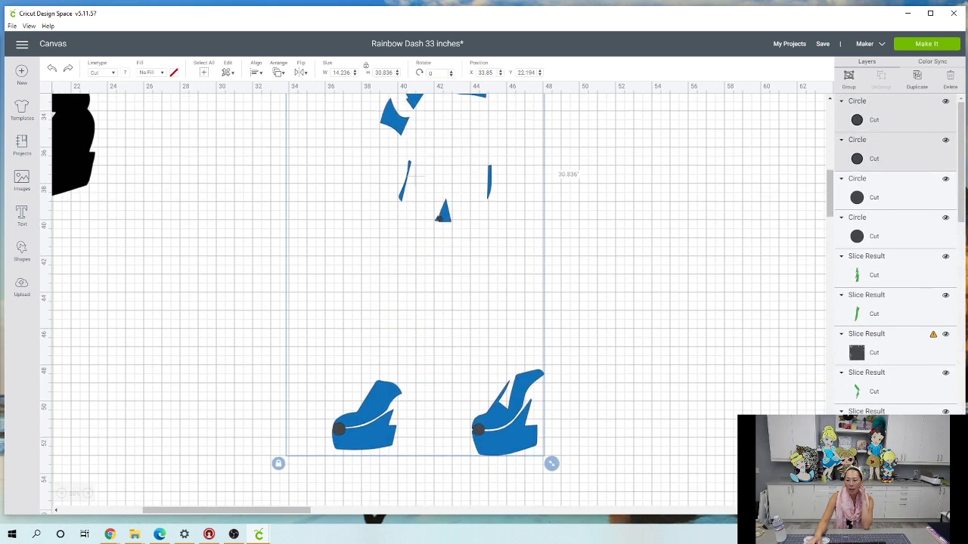
pyautogui.click(862, 522)
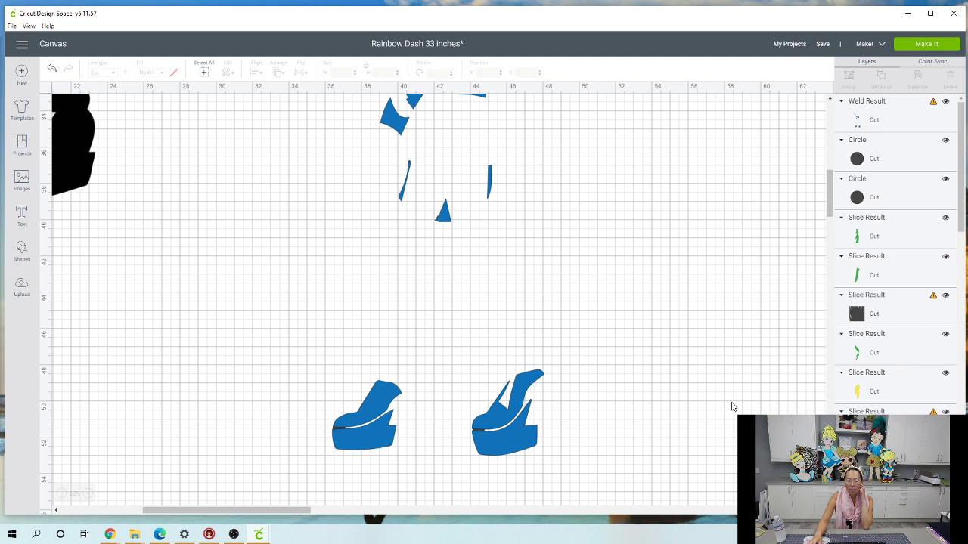
pyautogui.moveTo(525, 479); pyautogui.dragTo(320, 400)
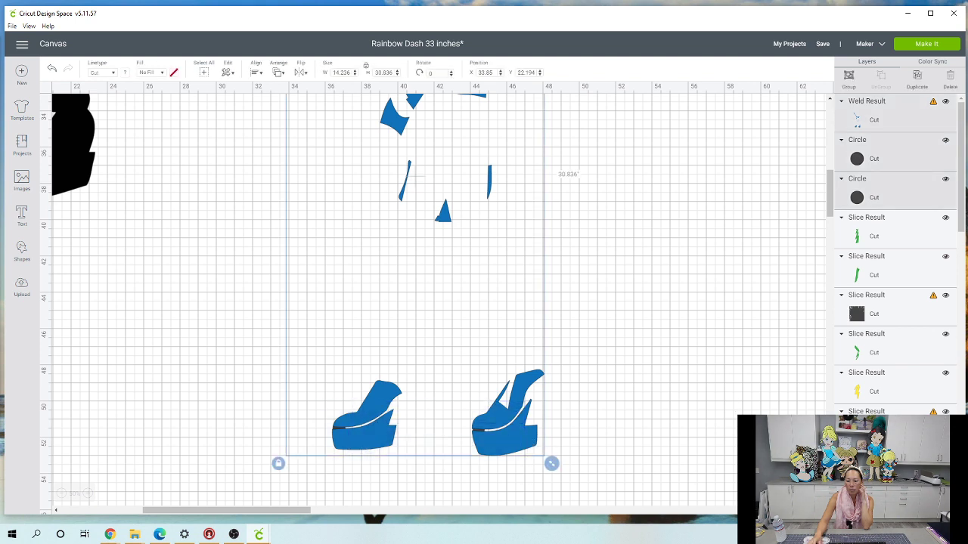
pyautogui.click(862, 521)
# Recolour the welded dark layer with the bright blue material colour
pyautogui.click(530, 425)
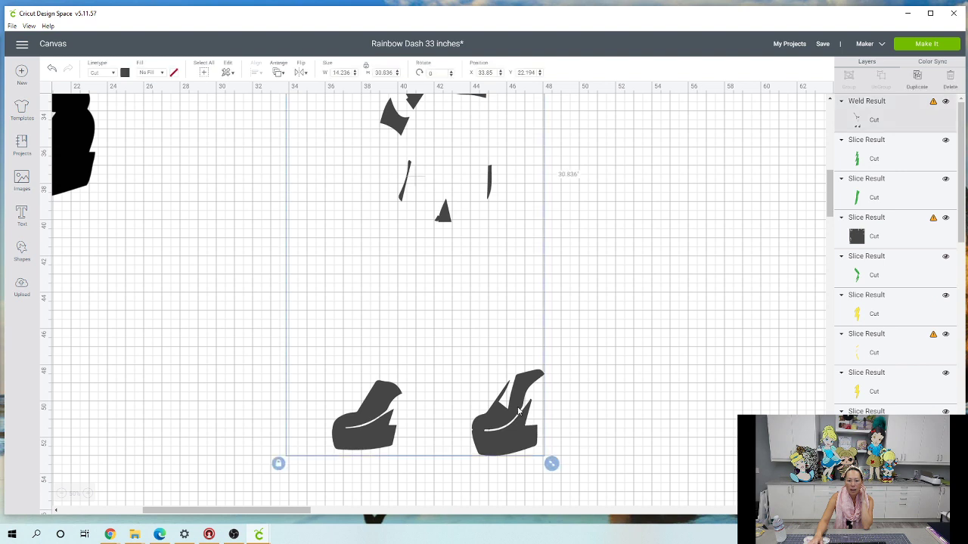
pyautogui.click(124, 73)
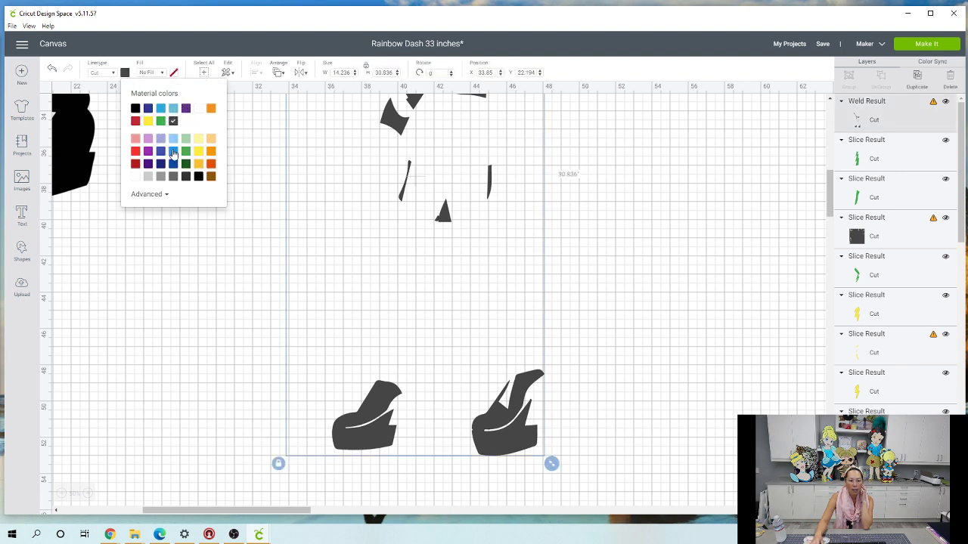
pyautogui.click(160, 110)
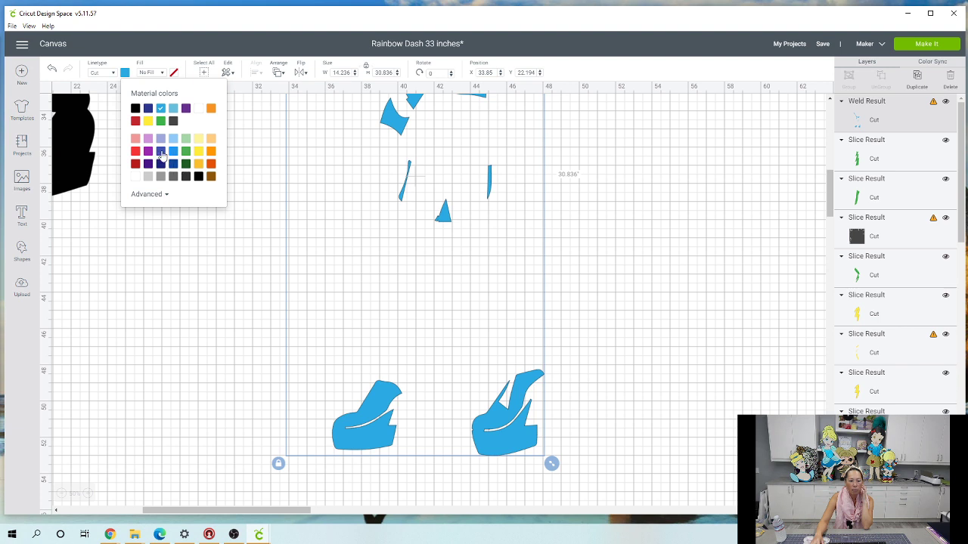
# Recolour the welded layer indigo blue and move it clear of the yellow pieces, to about X 36.8, Y 24.3
pyautogui.click(161, 152)
pyautogui.scroll(5, 303, 172)
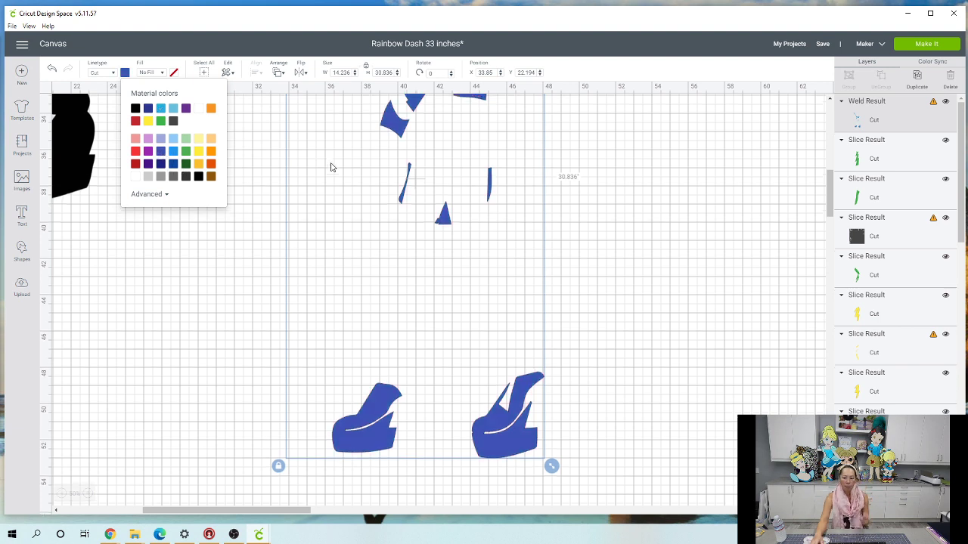
pyautogui.scroll(1, 331, 175)
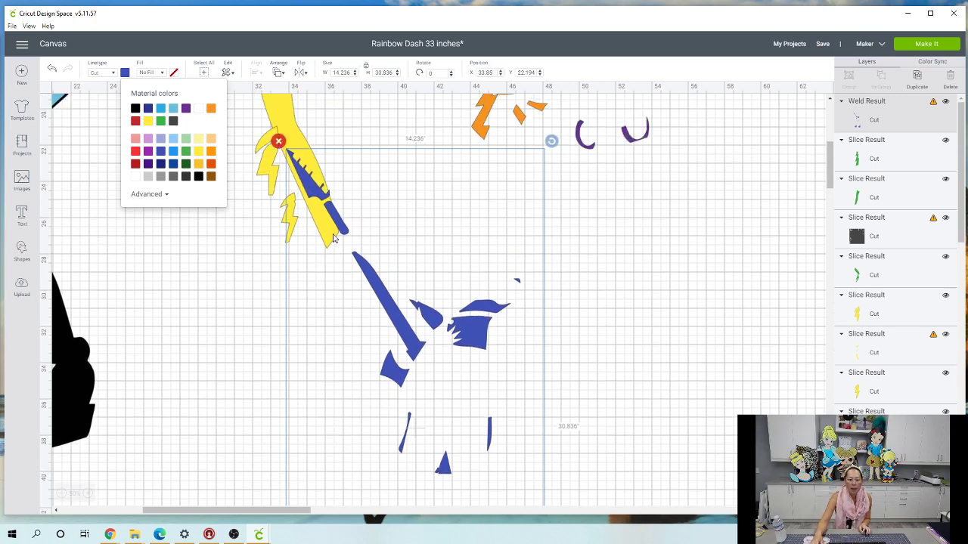
pyautogui.moveTo(342, 238); pyautogui.dragTo(396, 276)
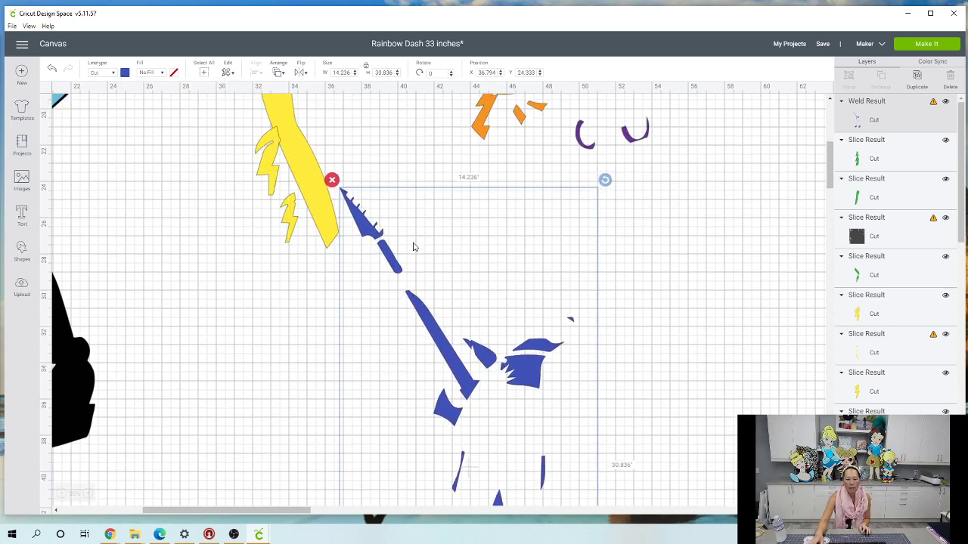
# Delete the used 26.6-inch dark square below the blue shoes
pyautogui.scroll(-10, 454, 304)
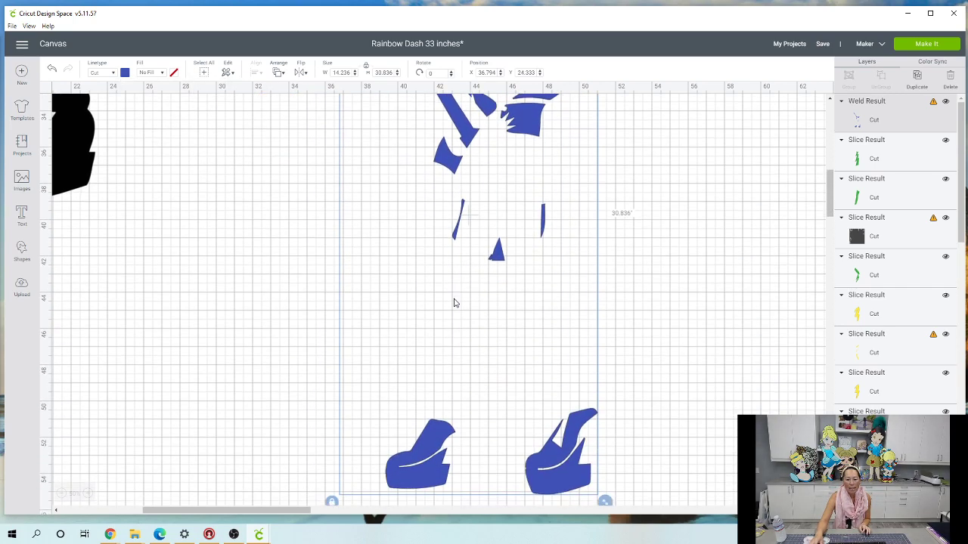
pyautogui.moveTo(615, 492); pyautogui.dragTo(393, 362)
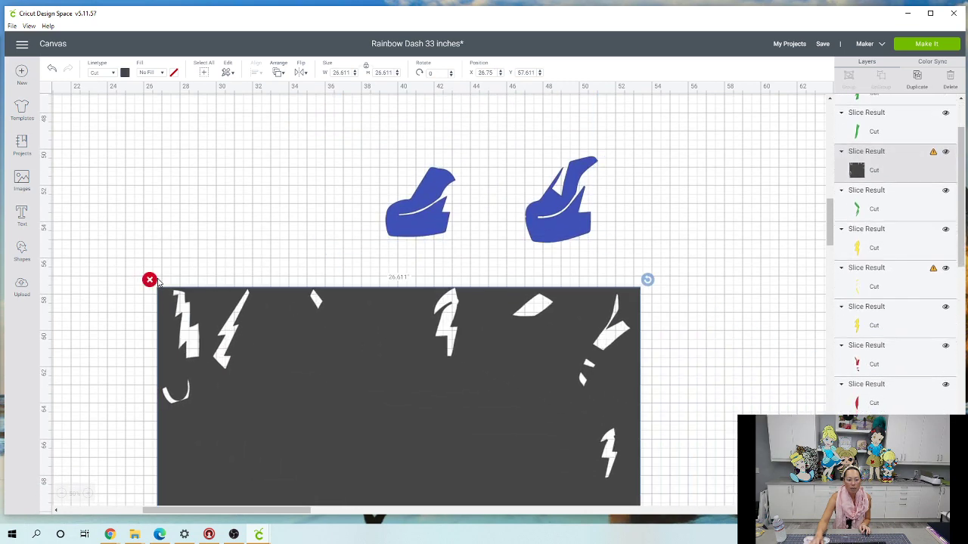
pyautogui.click(151, 280)
# Add a new square, enlarge it to about 11.8 inches, and place it over the left blue shoe
pyautogui.click(21, 251)
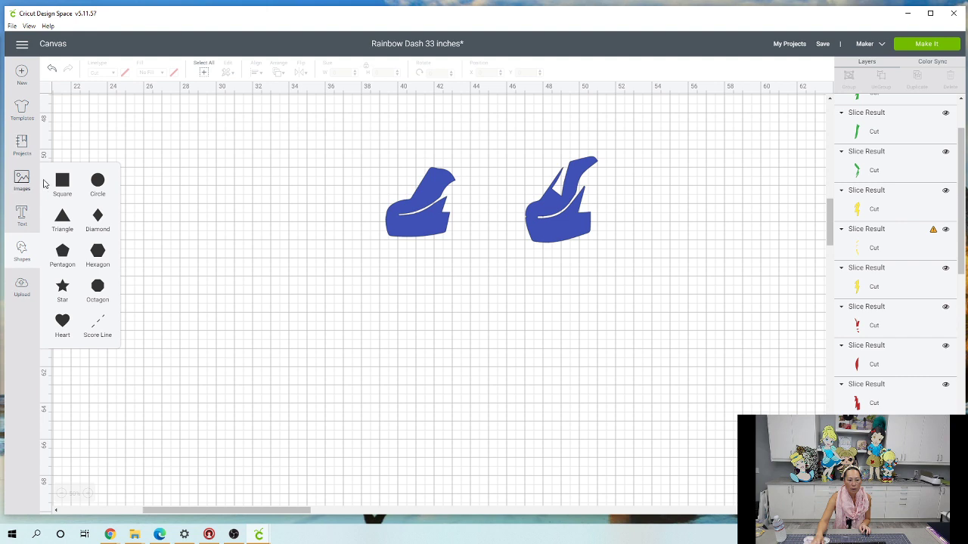
pyautogui.click(62, 181)
pyautogui.moveTo(155, 174); pyautogui.dragTo(417, 225)
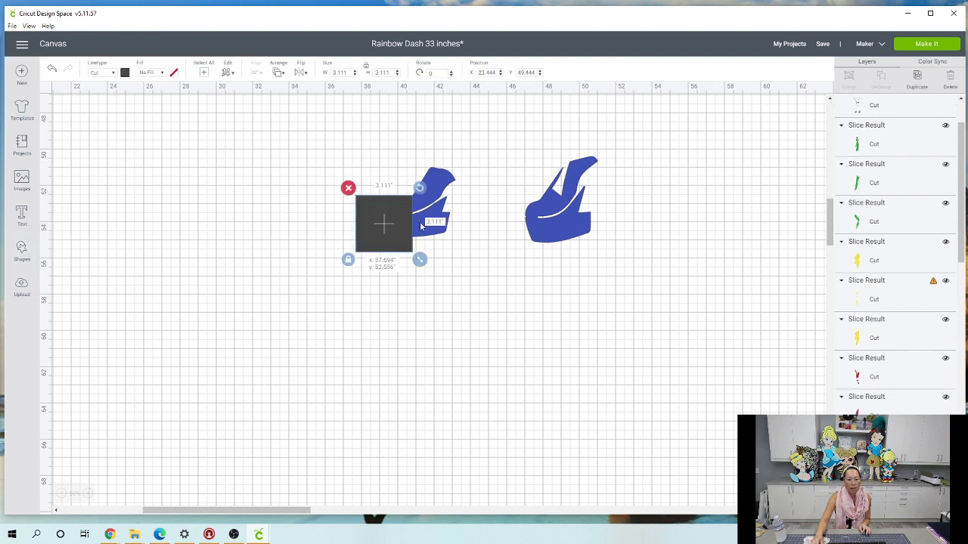
pyautogui.moveTo(447, 274); pyautogui.dragTo(587, 399)
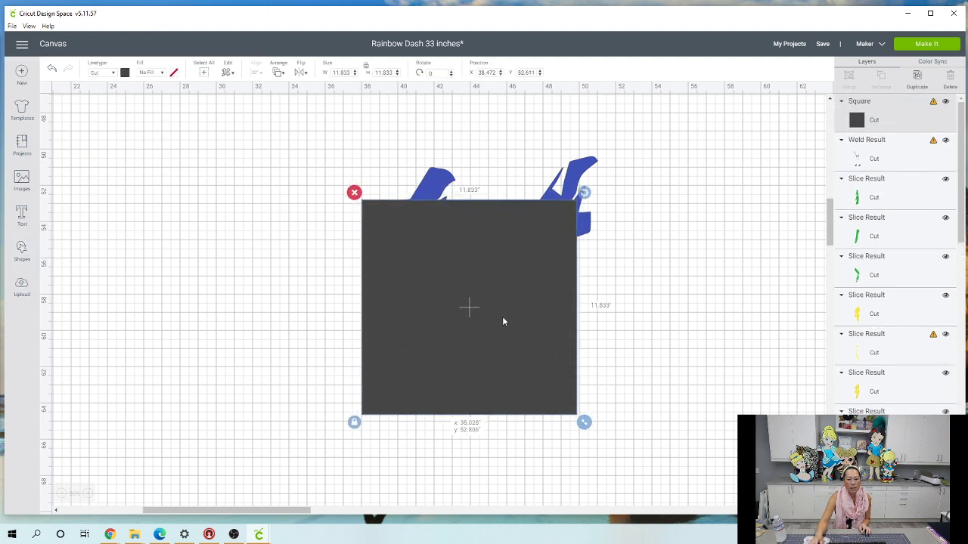
pyautogui.moveTo(546, 312); pyautogui.dragTo(426, 277)
# Slice the left shoe out of the blue layer with the dark square
pyautogui.click(548, 324)
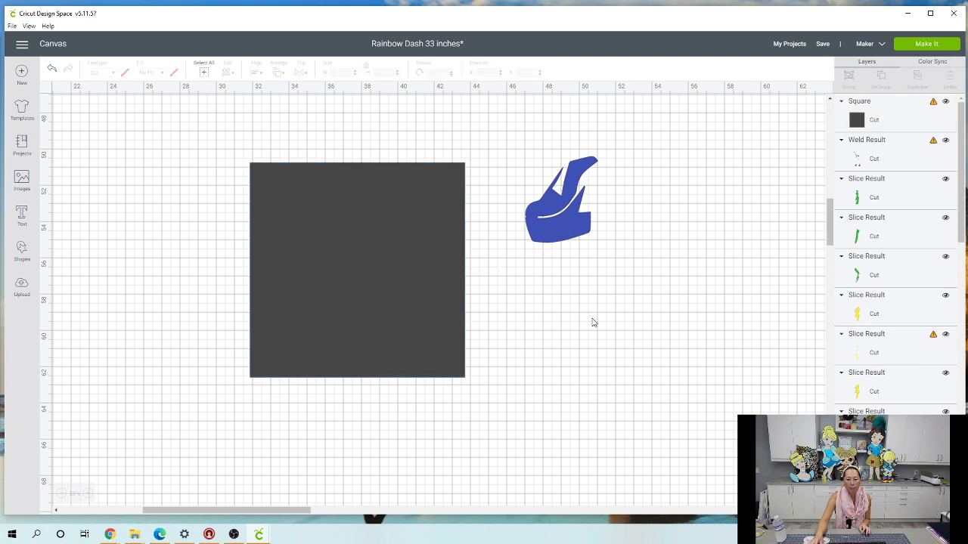
pyautogui.moveTo(592, 322); pyautogui.dragTo(376, 208)
pyautogui.click(848, 501)
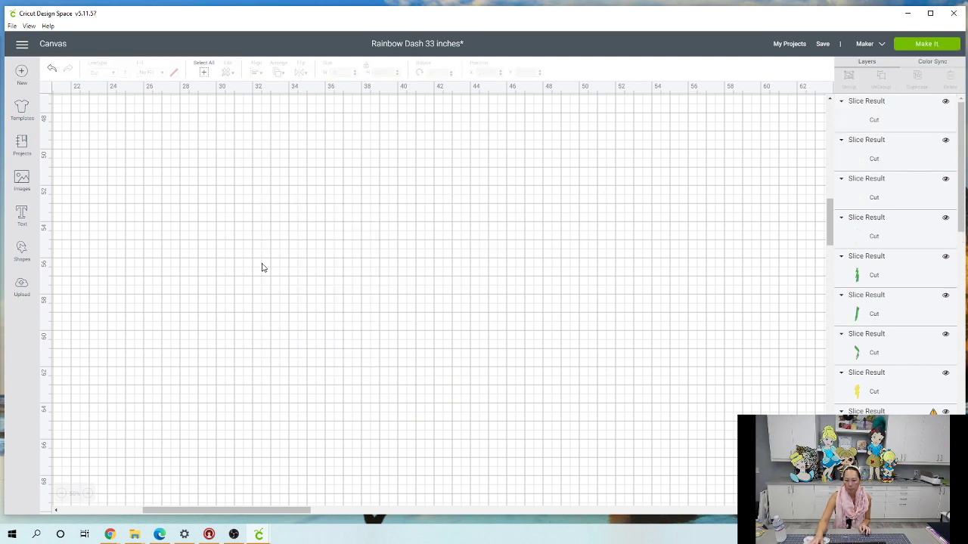
# Move the dark square over the right shoe and slice that shoe out of the blue layer
pyautogui.moveTo(317, 265); pyautogui.dragTo(594, 254)
pyautogui.click(543, 410)
pyautogui.moveTo(567, 189); pyautogui.dragTo(568, 189)
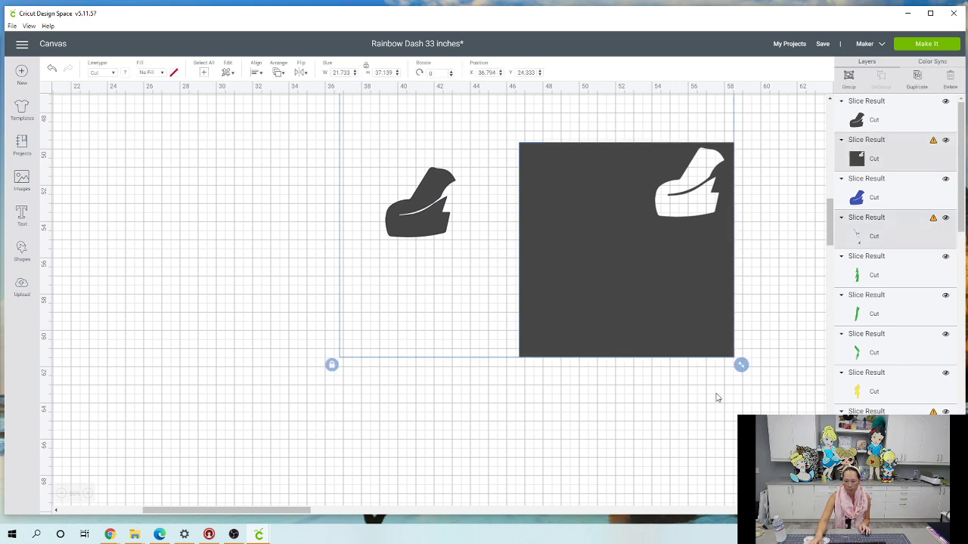
pyautogui.click(509, 302)
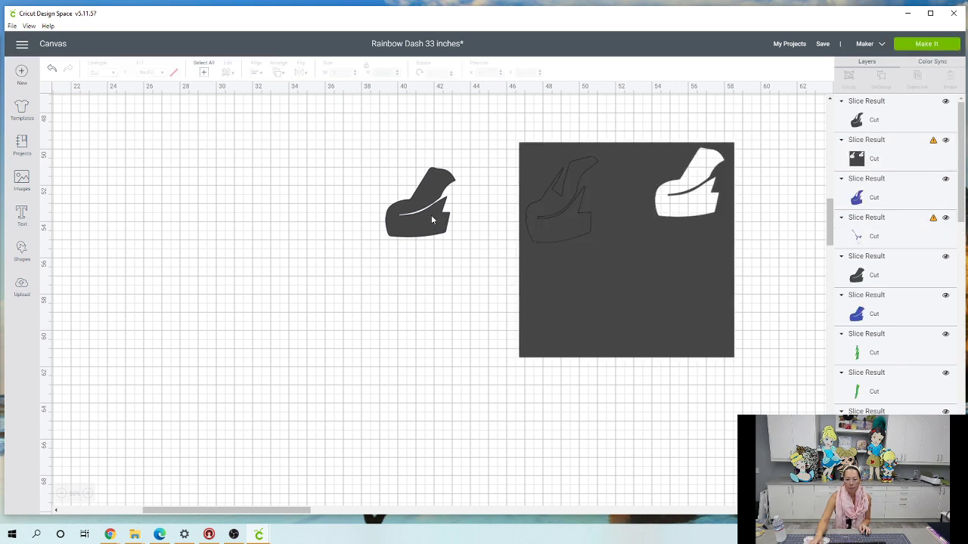
# Pull the two dark shoe copies away from the blue shoes and delete them
pyautogui.moveTo(431, 215); pyautogui.dragTo(255, 262)
pyautogui.moveTo(568, 216); pyautogui.dragTo(253, 271)
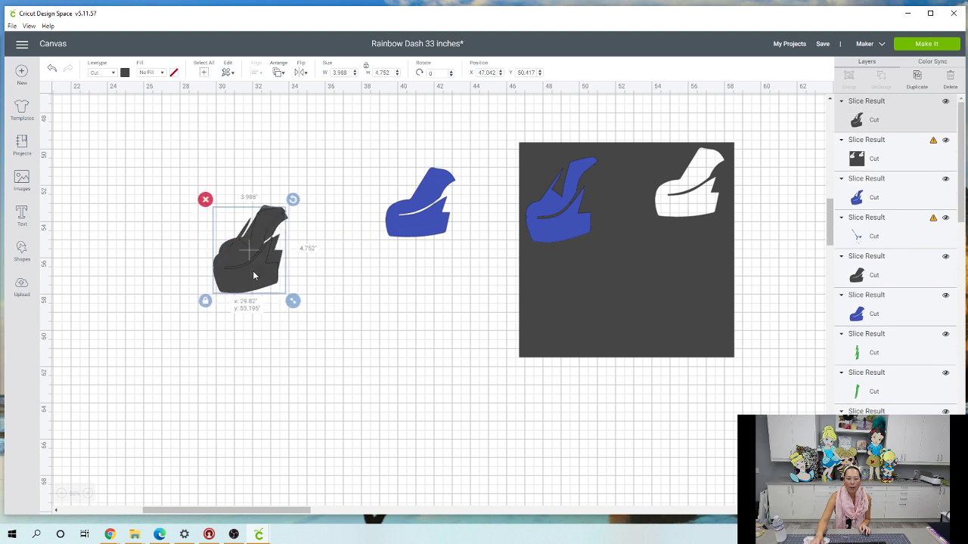
pyautogui.click(170, 274)
pyautogui.moveTo(151, 239); pyautogui.dragTo(285, 328)
pyautogui.press('Delete')
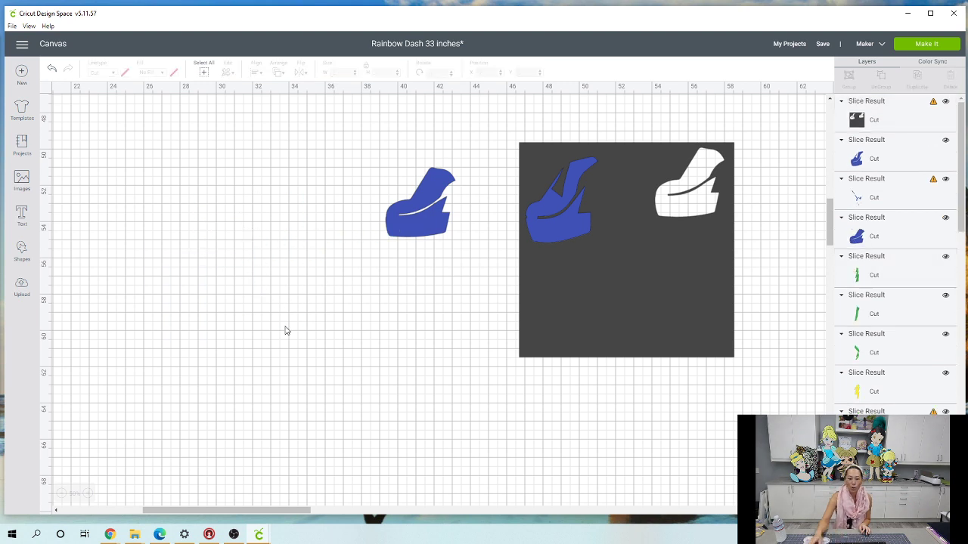
# Move the cut square clear and park the blue shoes beside the layer, at about X 51.5, Y 39.4 and X 55.4, Y 42.3
pyautogui.scroll(1, 306, 317)
pyautogui.scroll(3, 306, 317)
pyautogui.moveTo(522, 308); pyautogui.dragTo(609, 370)
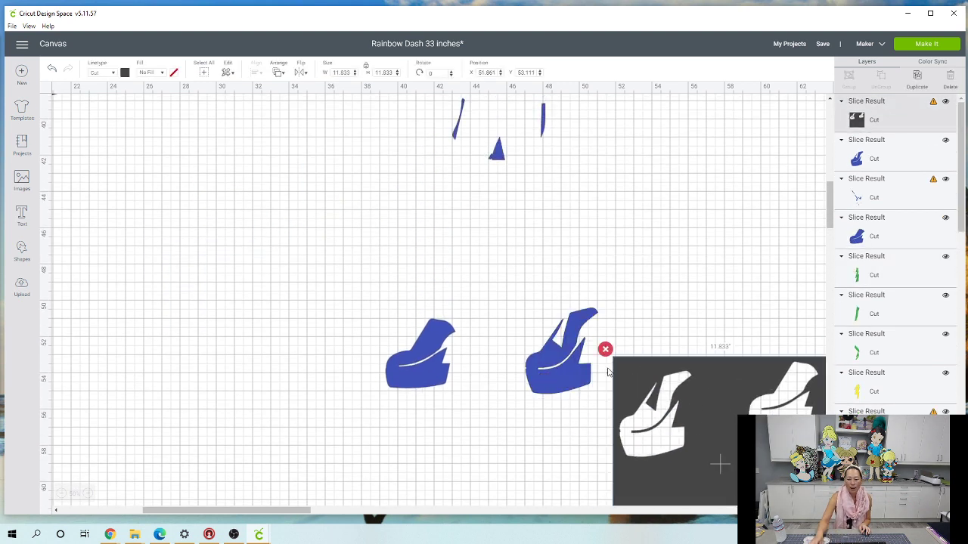
pyautogui.scroll(7, 533, 297)
pyautogui.scroll(-4, 532, 296)
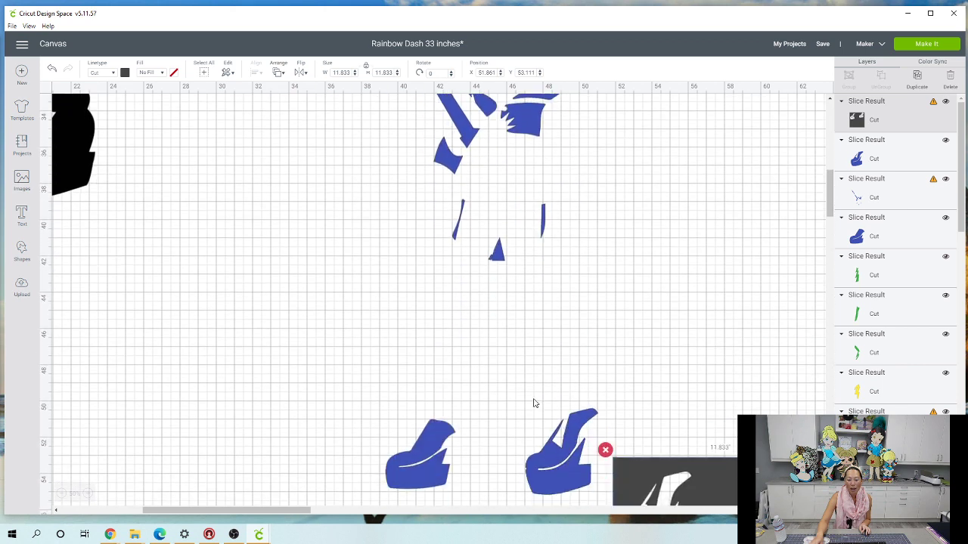
pyautogui.moveTo(546, 461); pyautogui.dragTo(627, 263)
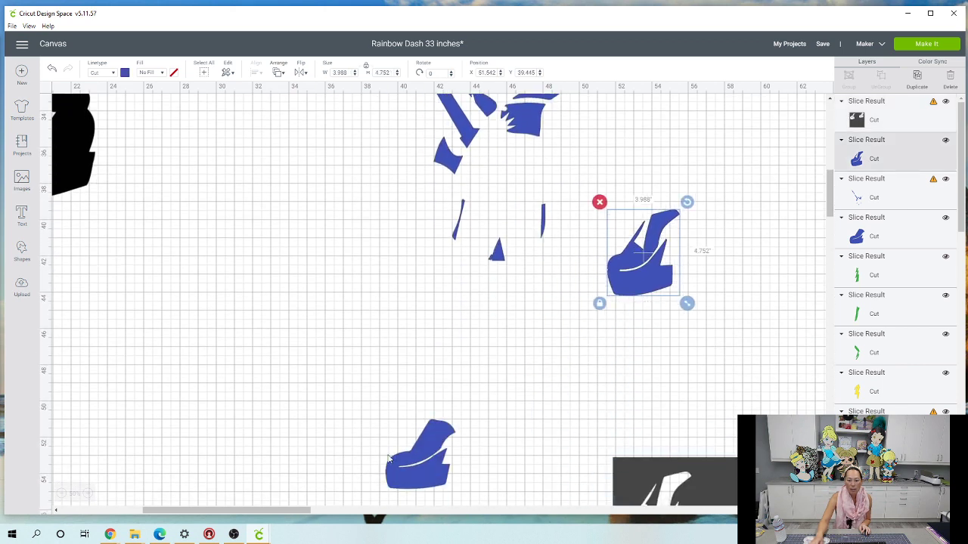
pyautogui.moveTo(388, 459); pyautogui.dragTo(679, 312)
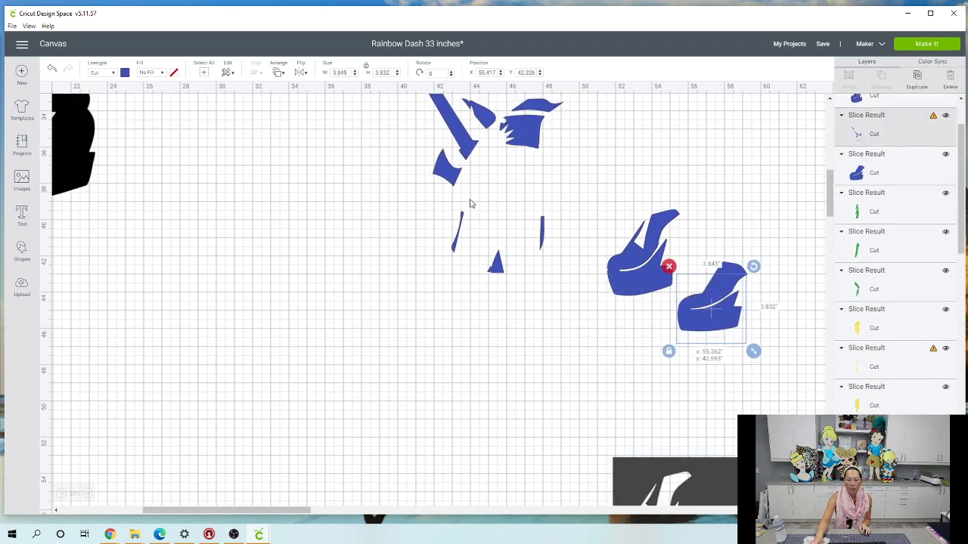
# Move the blue layer to about X 35.7, Y 33.4 and the square to X 45.5, Y 47.8 so only the right narrow sliver overlaps it
pyautogui.moveTo(469, 203); pyautogui.dragTo(440, 351)
pyautogui.moveTo(705, 468); pyautogui.dragTo(606, 370)
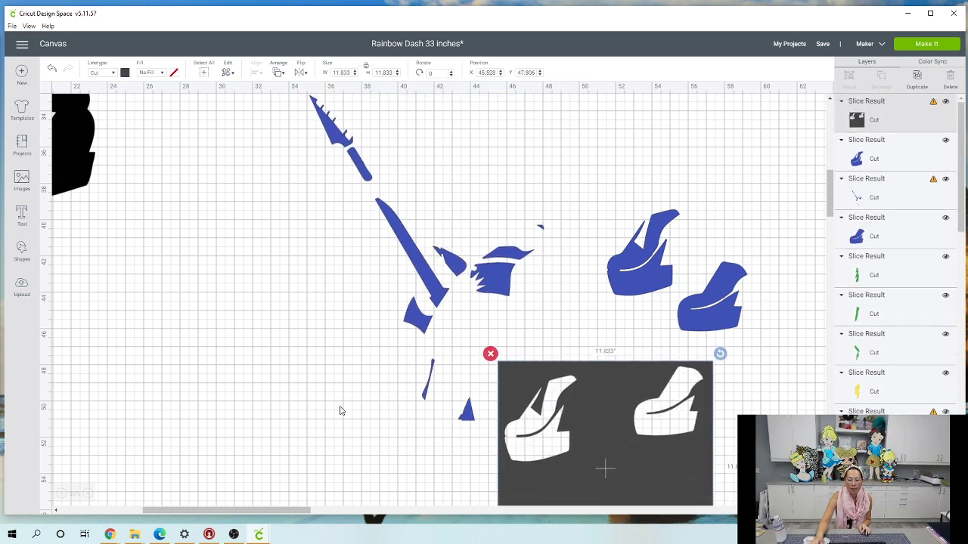
pyautogui.moveTo(350, 389); pyautogui.dragTo(385, 402)
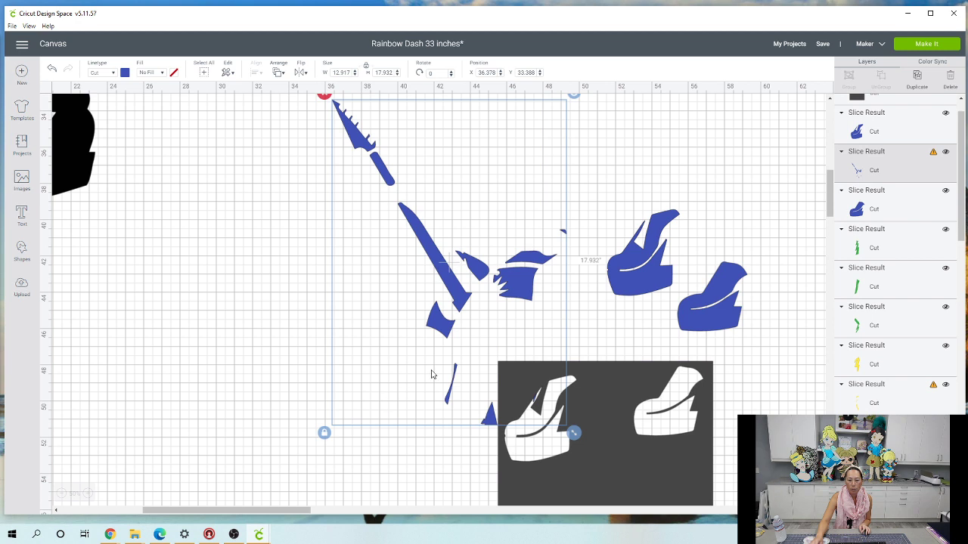
pyautogui.moveTo(432, 374); pyautogui.dragTo(419, 376)
pyautogui.click(453, 461)
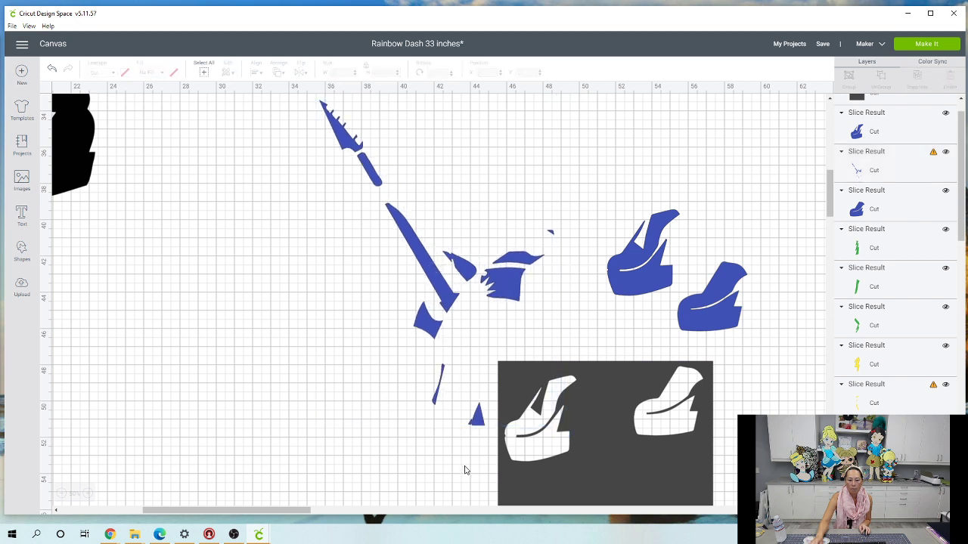
# Slice the right narrow sliver out of the blue layer, discarding its dark copy, and place it below the shoes at about X 51.1, Y 43.7
pyautogui.moveTo(464, 470); pyautogui.dragTo(514, 353)
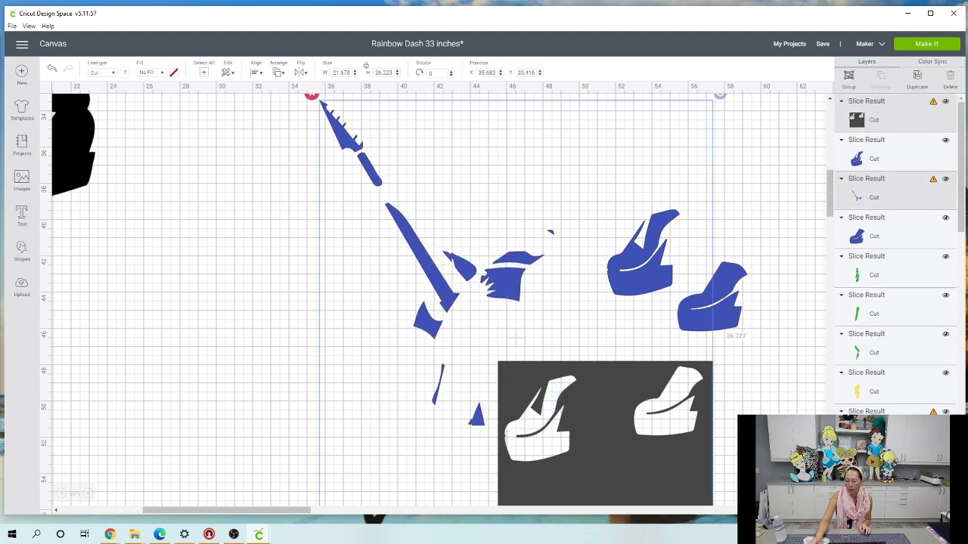
pyautogui.moveTo(524, 382); pyautogui.dragTo(571, 285)
pyautogui.press('Delete')
pyautogui.moveTo(578, 372); pyautogui.dragTo(605, 297)
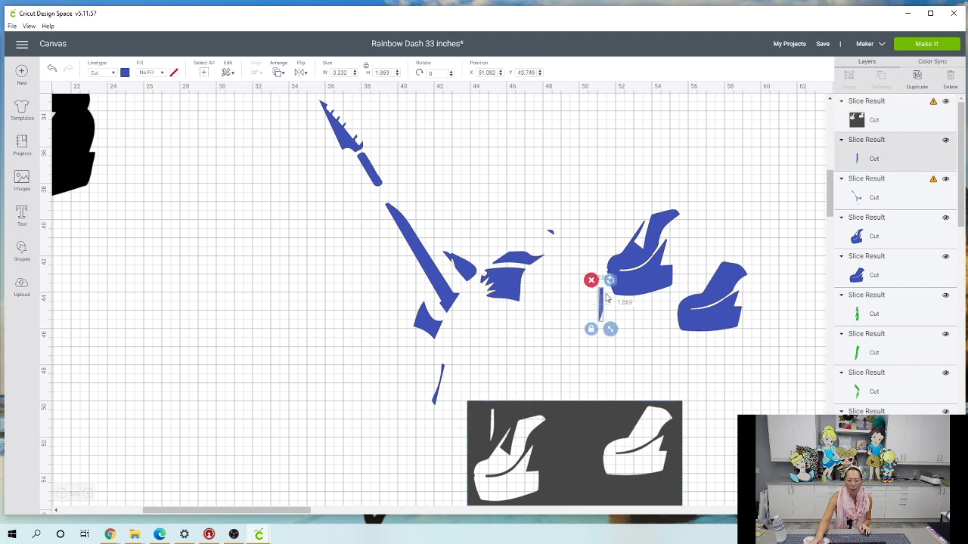
# Adjust the blue layer to X 35.6, Y 33.4 and nudge the dark square so it fully covers the small lower triangle
pyautogui.moveTo(346, 419); pyautogui.dragTo(565, 92)
pyautogui.moveTo(355, 387)
pyautogui.mouseDown()
pyautogui.moveTo(488, 429)
pyautogui.moveTo(432, 387)
pyautogui.moveTo(381, 372)
pyautogui.moveTo(351, 386)
pyautogui.mouseUp()
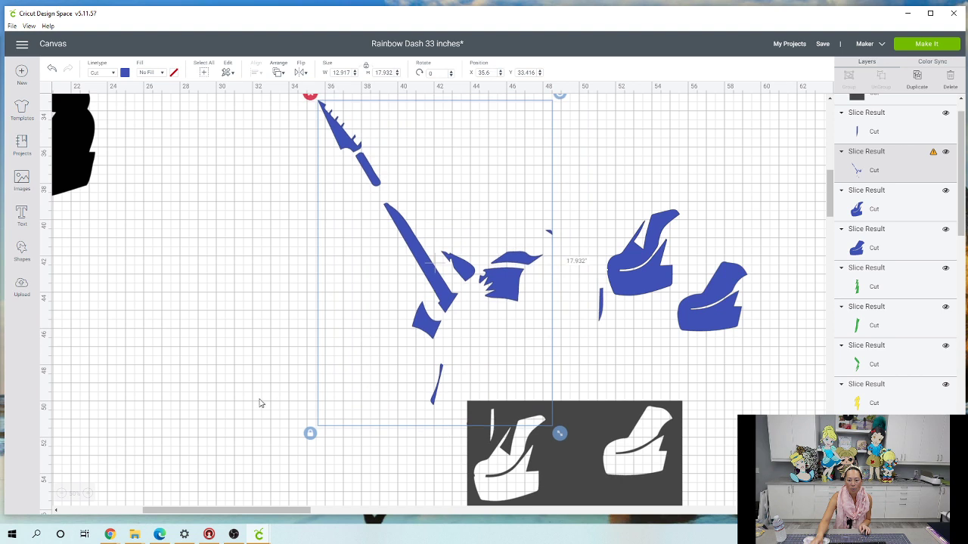
pyautogui.click(252, 386)
pyautogui.moveTo(252, 387); pyautogui.dragTo(242, 445)
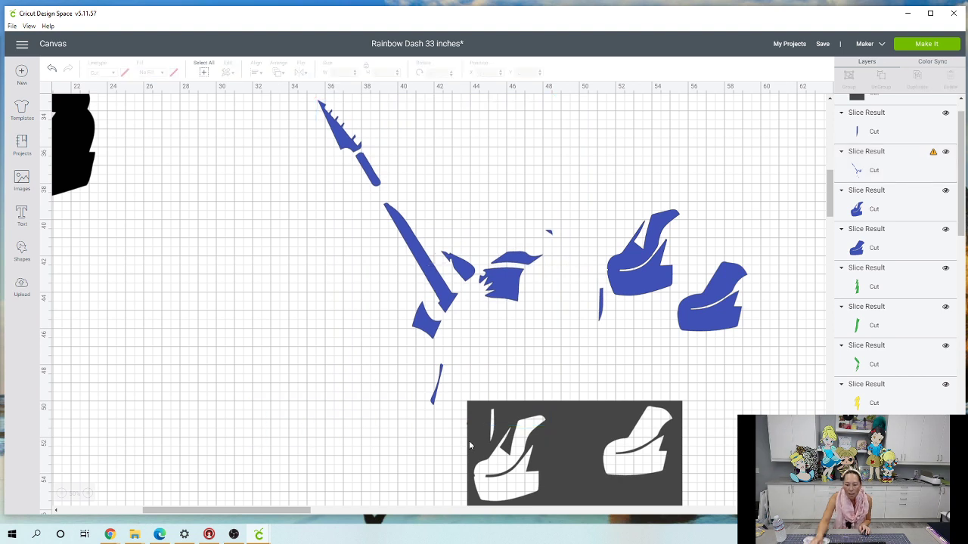
pyautogui.click(87, 494)
pyautogui.scroll(-5, 402, 444)
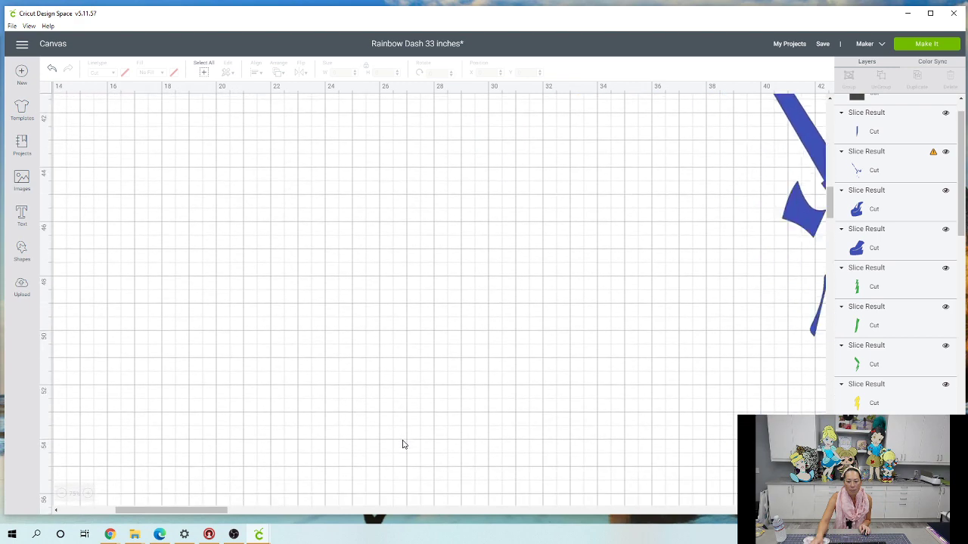
pyautogui.scroll(1, 343, 496)
pyautogui.moveTo(218, 515); pyautogui.dragTo(287, 505)
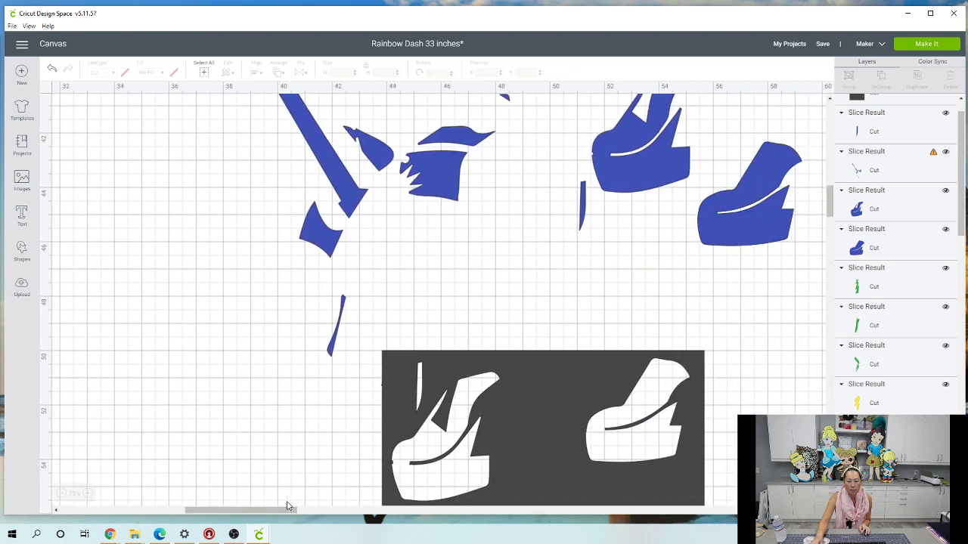
pyautogui.moveTo(390, 391); pyautogui.dragTo(387, 392)
pyautogui.click(252, 421)
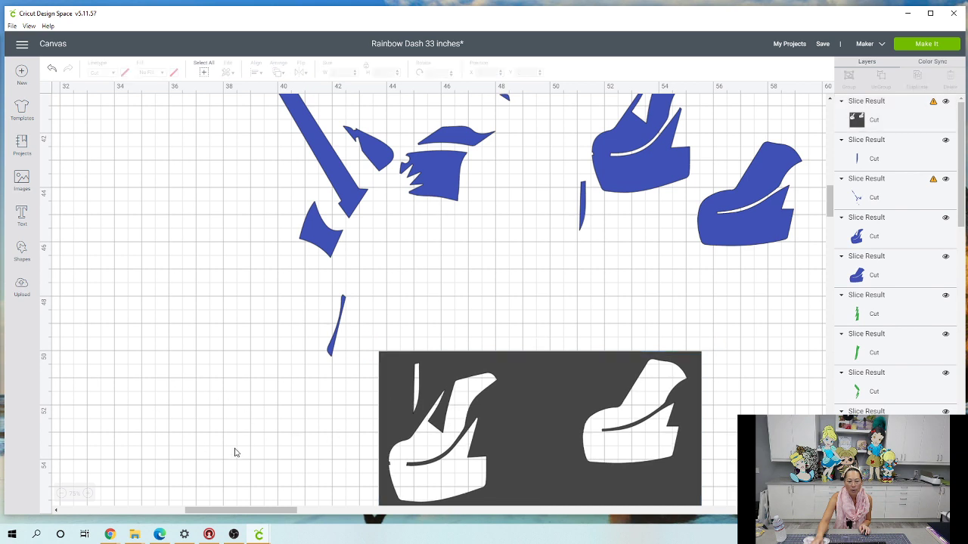
# Slice the small triangle out of the blue layer, discarding its dark copy, and place it near the shoes at about X 53.2, Y 45.2
pyautogui.moveTo(299, 446); pyautogui.dragTo(409, 340)
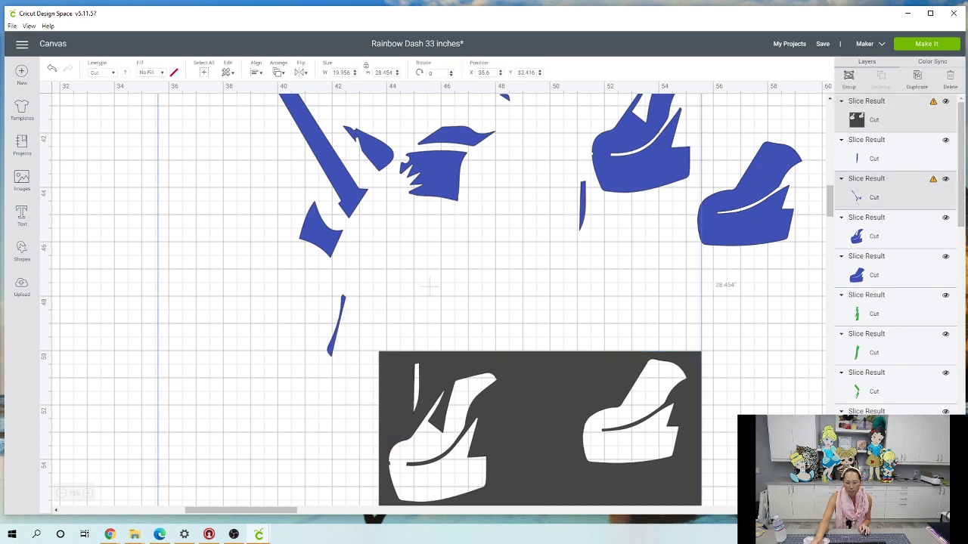
pyautogui.click(853, 505)
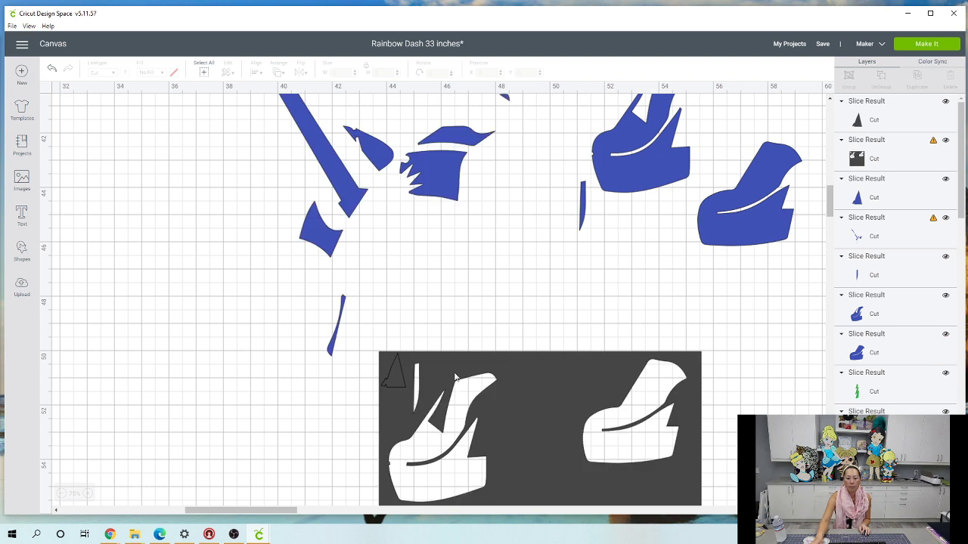
pyautogui.moveTo(400, 380); pyautogui.dragTo(295, 387)
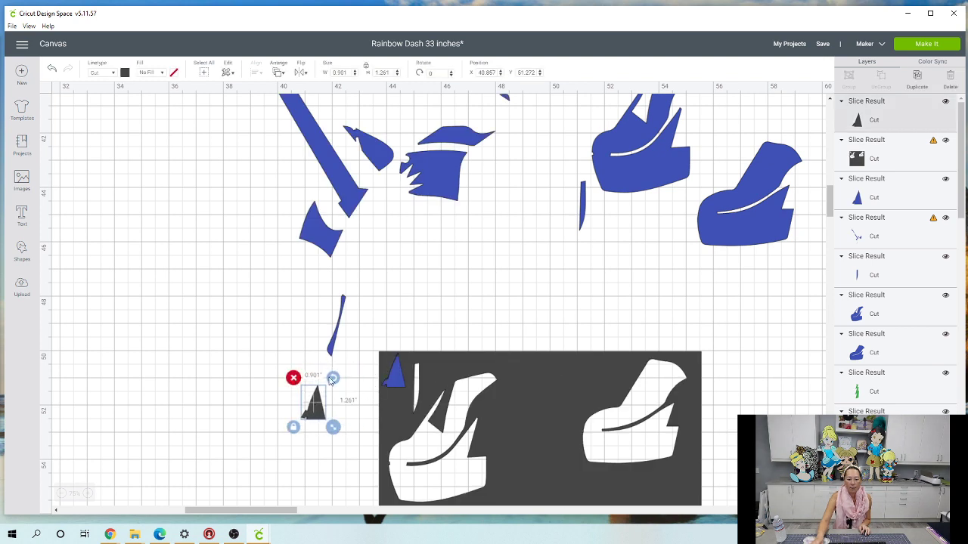
pyautogui.press('Delete')
pyautogui.moveTo(393, 375); pyautogui.dragTo(378, 434)
pyautogui.moveTo(406, 356); pyautogui.dragTo(650, 239)
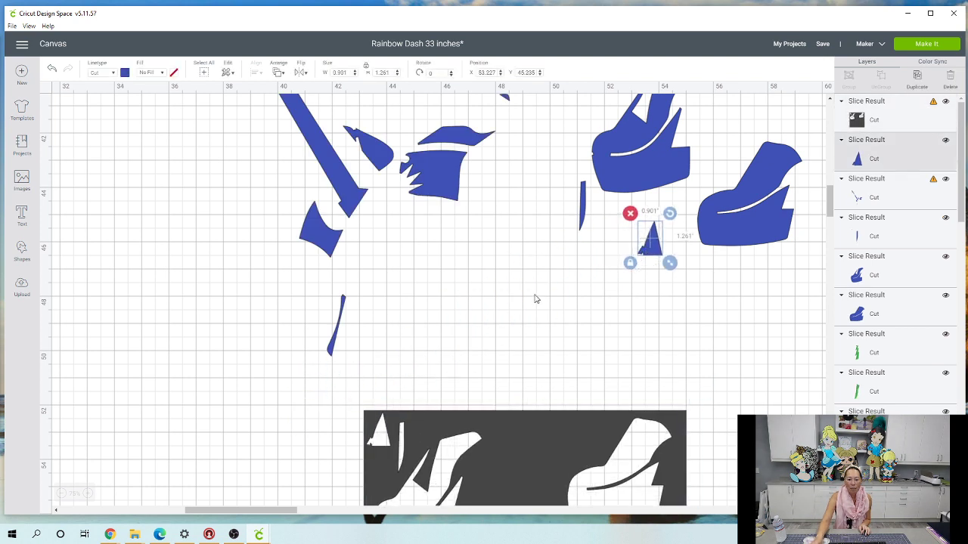
# Move the blue layer so its remaining thin sliver lies over solid area of the square, and slice the sliver out
pyautogui.moveTo(326, 336); pyautogui.dragTo(520, 465)
pyautogui.moveTo(738, 462); pyautogui.dragTo(488, 430)
pyautogui.click(849, 499)
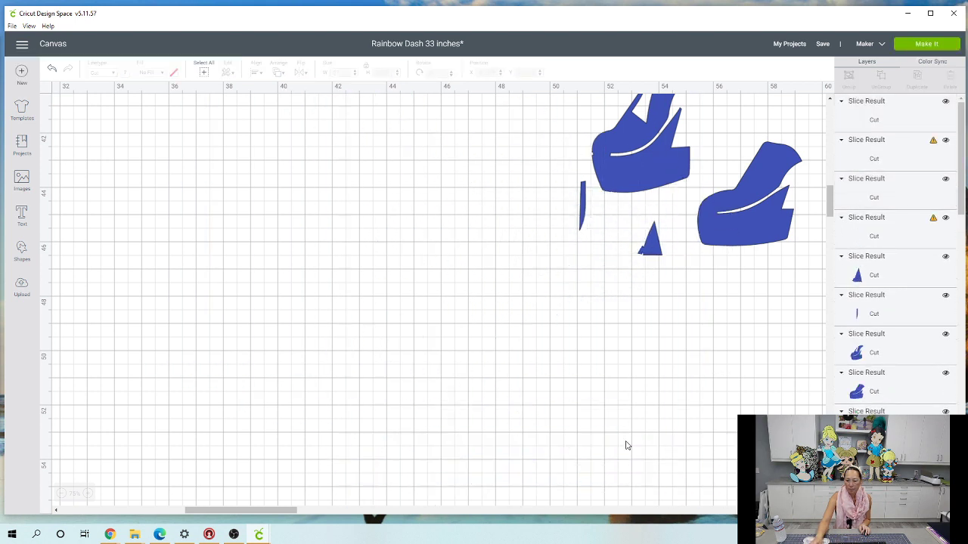
# Delete the dark sliver copy, shift the square away, and place the blue sliver beside the separated shoes
pyautogui.moveTo(529, 445); pyautogui.dragTo(678, 411)
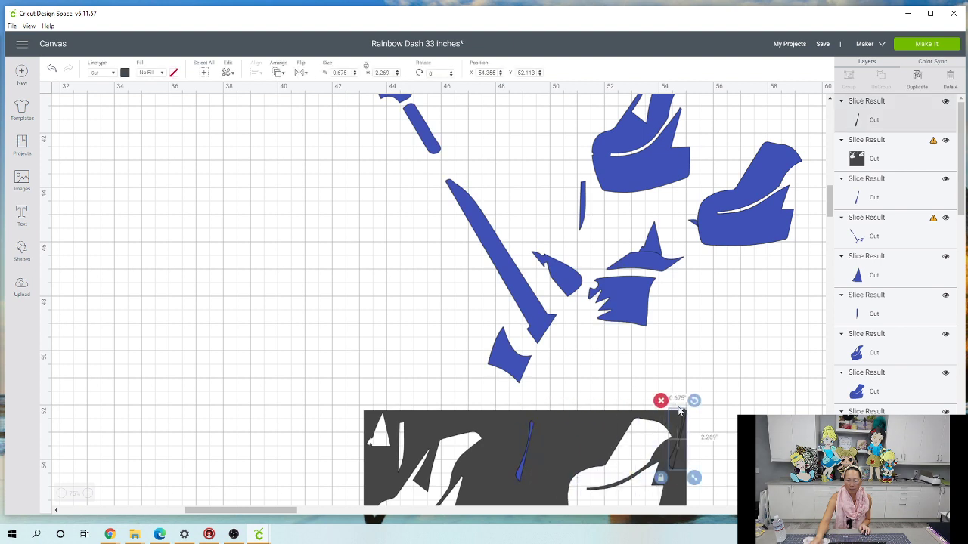
pyautogui.click(661, 401)
pyautogui.moveTo(508, 445); pyautogui.dragTo(291, 425)
pyautogui.moveTo(527, 450); pyautogui.dragTo(730, 247)
# Move the blue layer over, rotate the dark square to about 32°, and position it to fully cover only the lower four-cornered blue piece
pyautogui.moveTo(642, 306); pyautogui.dragTo(480, 333)
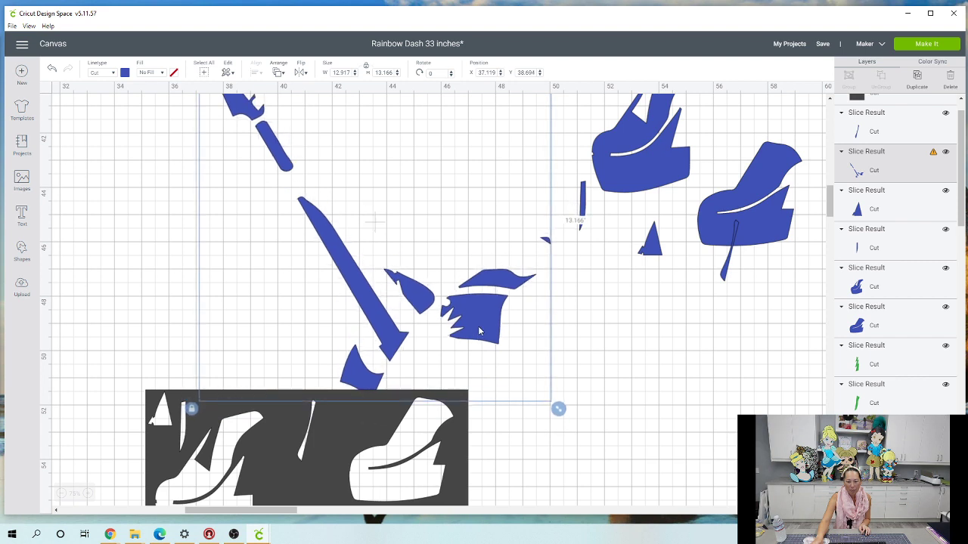
pyautogui.click(459, 441)
pyautogui.moveTo(475, 383); pyautogui.dragTo(487, 438)
pyautogui.moveTo(367, 414); pyautogui.dragTo(341, 375)
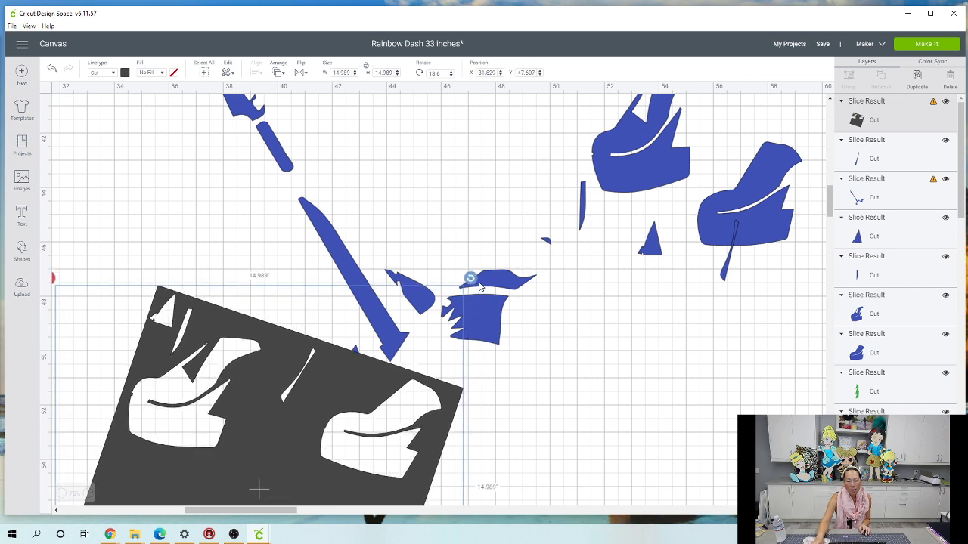
pyautogui.moveTo(493, 282); pyautogui.dragTo(488, 339)
pyautogui.click(458, 399)
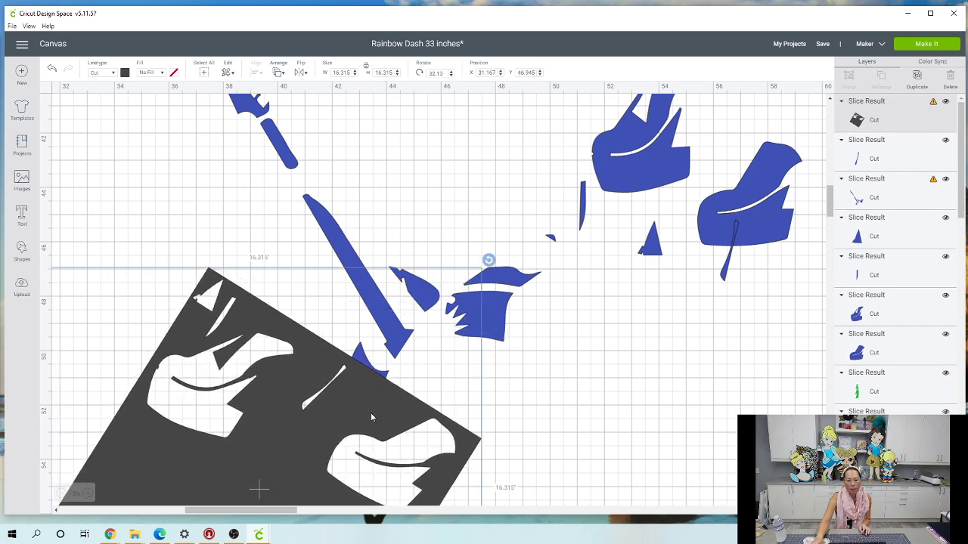
pyautogui.moveTo(361, 389); pyautogui.dragTo(359, 381)
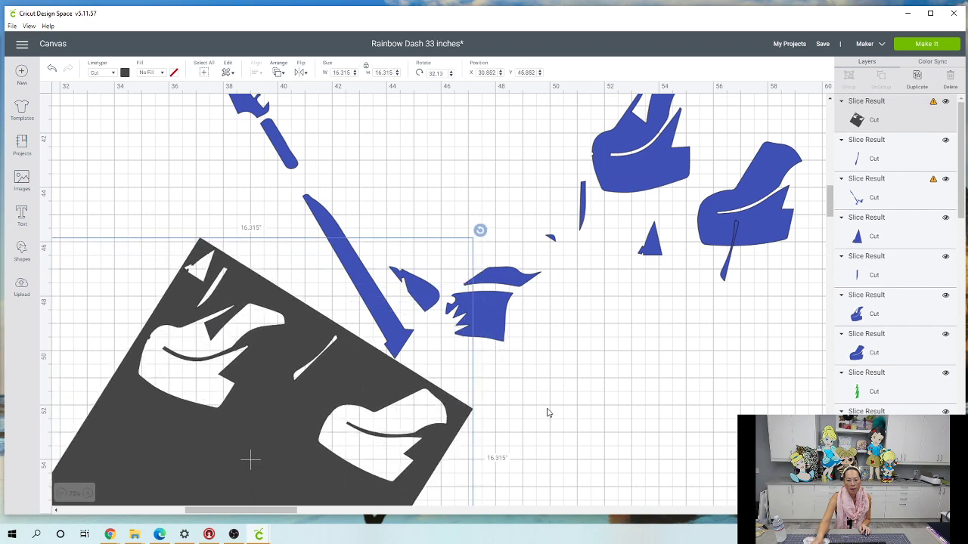
# Slice the four-cornered piece out of the blue layer with the dark square and delete its dark copy
pyautogui.click(533, 428)
pyautogui.moveTo(436, 404); pyautogui.dragTo(333, 368)
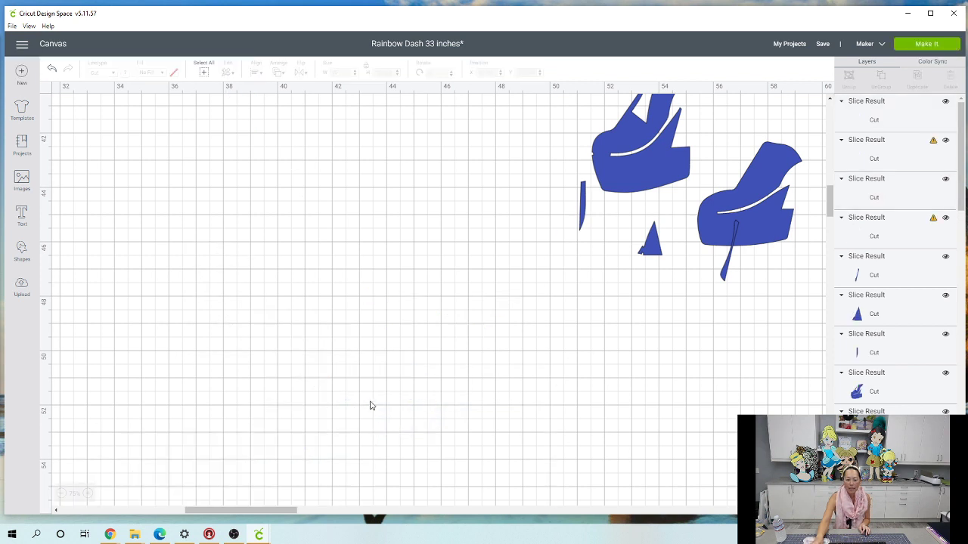
pyautogui.moveTo(363, 374); pyautogui.dragTo(589, 360)
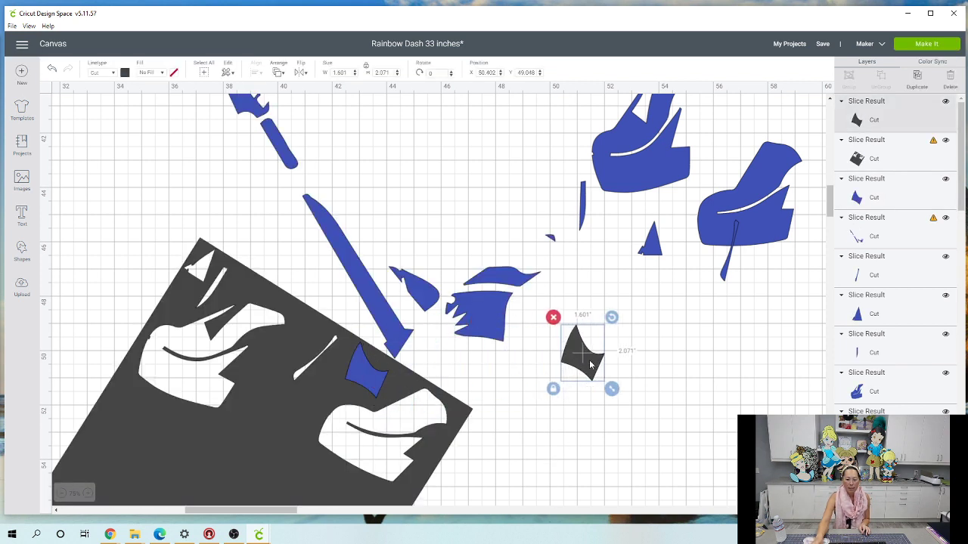
pyautogui.click(553, 317)
# Shift the dark square away and place the cut-out four-cornered blue piece below the small triangle at about X 53.8, Y 46.9
pyautogui.moveTo(269, 401); pyautogui.dragTo(305, 478)
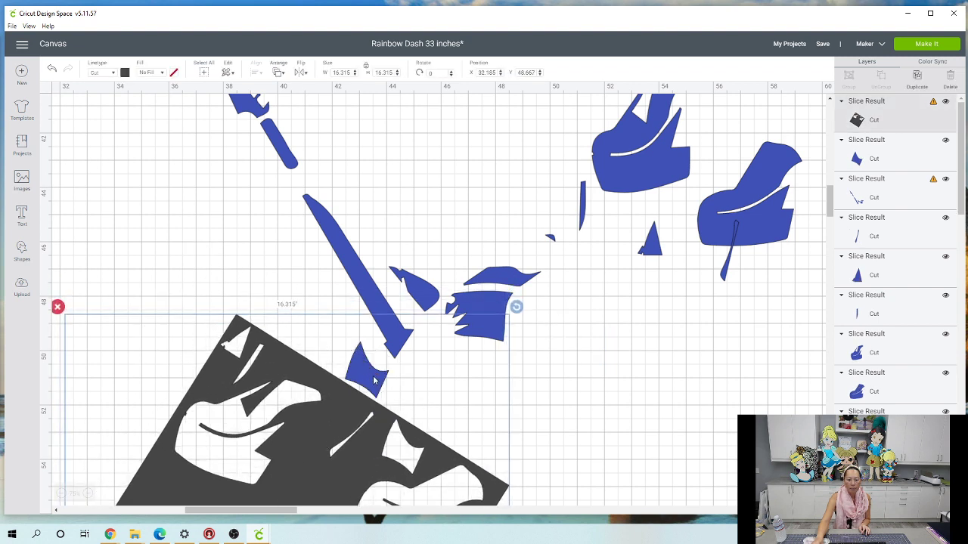
pyautogui.click(632, 380)
pyautogui.moveTo(380, 380); pyautogui.dragTo(373, 441)
pyautogui.moveTo(367, 371); pyautogui.dragTo(675, 295)
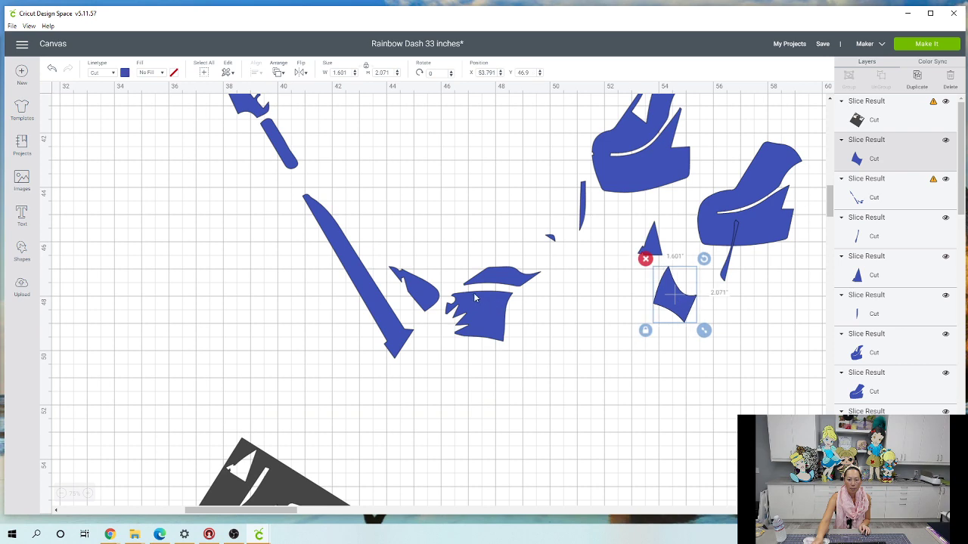
# Lower the blue layer, rotate the dark square nearly upright, and bring its solid area over the guitar headstock and upper neck
pyautogui.moveTo(384, 322); pyautogui.dragTo(393, 377)
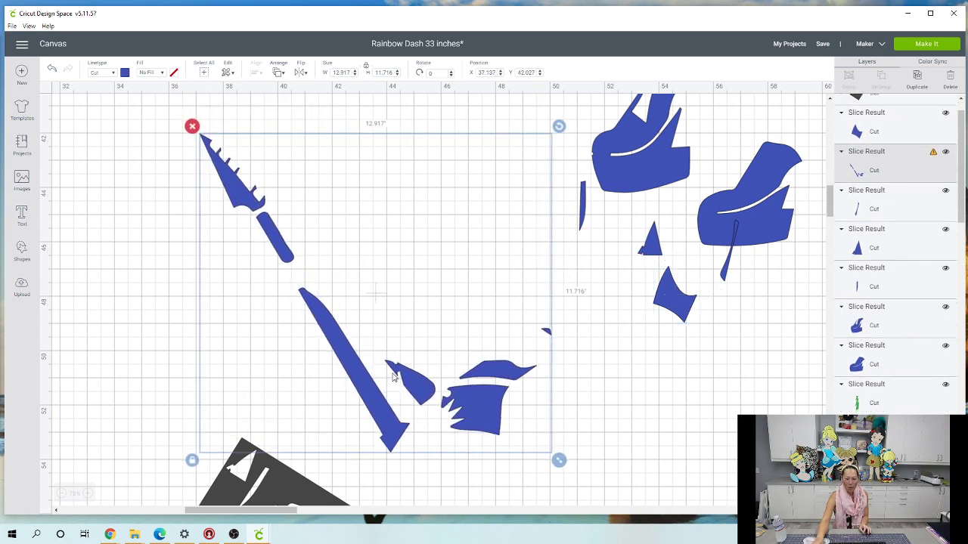
pyautogui.scroll(-3, 394, 330)
pyautogui.moveTo(394, 224); pyautogui.dragTo(649, 495)
pyautogui.moveTo(305, 442); pyautogui.dragTo(352, 331)
pyautogui.moveTo(570, 121); pyautogui.dragTo(395, 124)
pyautogui.moveTo(435, 376); pyautogui.dragTo(501, 255)
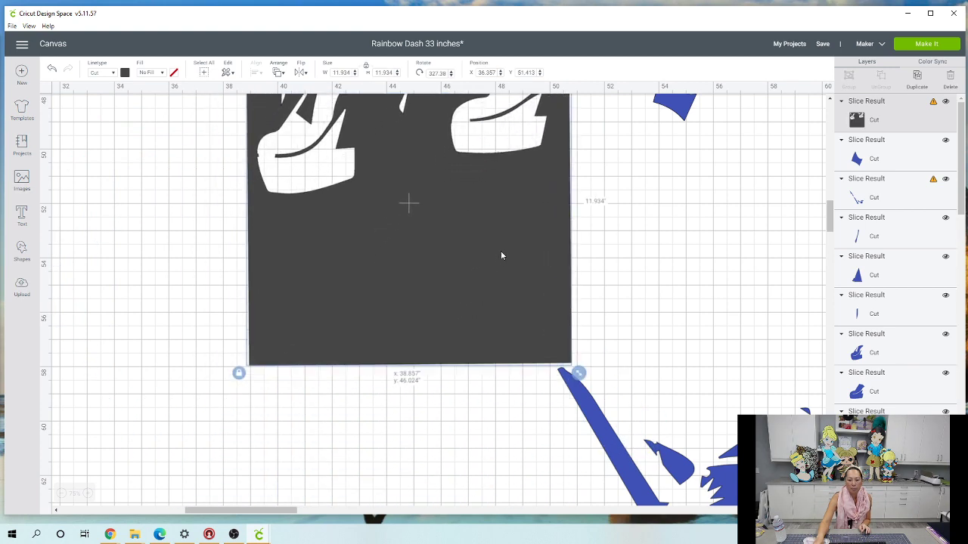
# Slice the guitar headstock and neck piece out of the blue layer, delete its dark copy, and place it at about X 51.6, Y 51.4
pyautogui.click(453, 451)
pyautogui.moveTo(479, 441); pyautogui.dragTo(481, 465)
pyautogui.click(402, 464)
pyautogui.moveTo(401, 464); pyautogui.dragTo(530, 294)
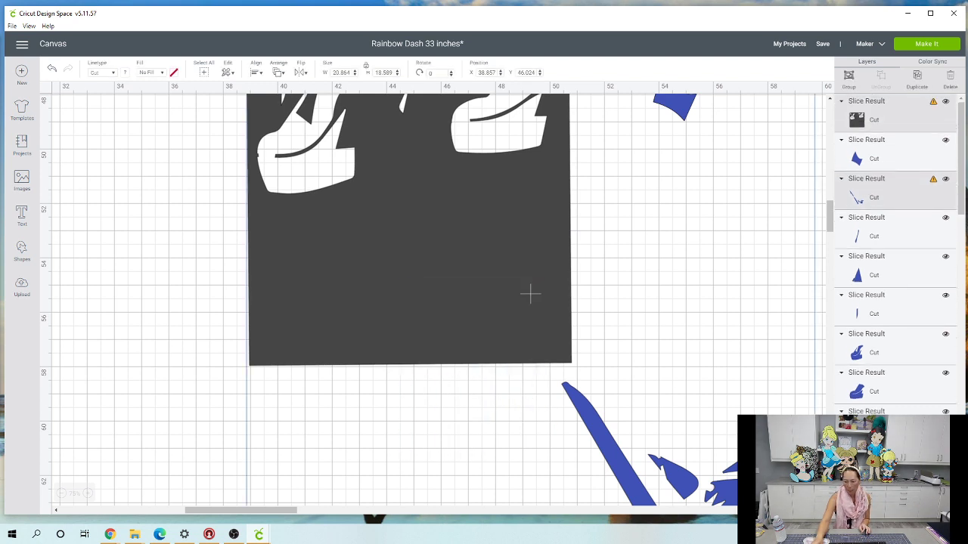
pyautogui.hotkey('ctrl', 'z')
pyautogui.moveTo(465, 231); pyautogui.dragTo(330, 335)
pyautogui.press('Delete')
pyautogui.moveTo(534, 324); pyautogui.dragTo(666, 281)
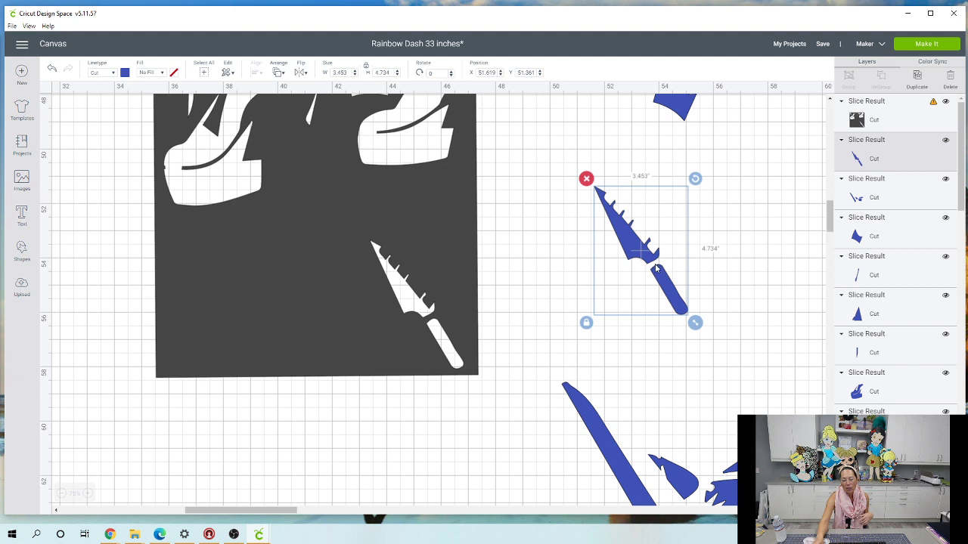
# Move the blue layer to about X 33.4, Y 57.1, cover its tiny fragment with the dark square's corner, and slice it out
pyautogui.moveTo(614, 433); pyautogui.dragTo(81, 384)
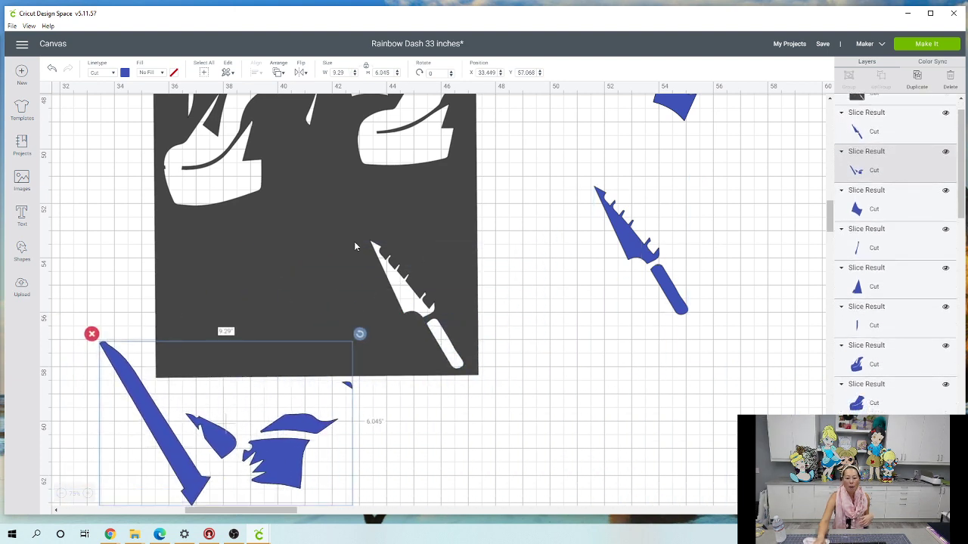
pyautogui.moveTo(444, 271); pyautogui.dragTo(509, 282)
pyautogui.moveTo(349, 277); pyautogui.dragTo(447, 295)
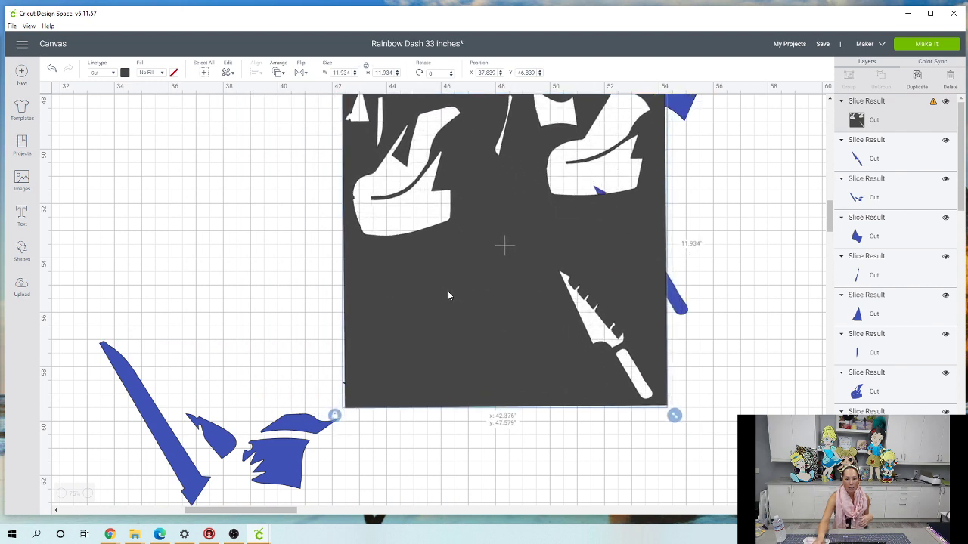
pyautogui.click(307, 318)
pyautogui.moveTo(391, 443); pyautogui.dragTo(338, 354)
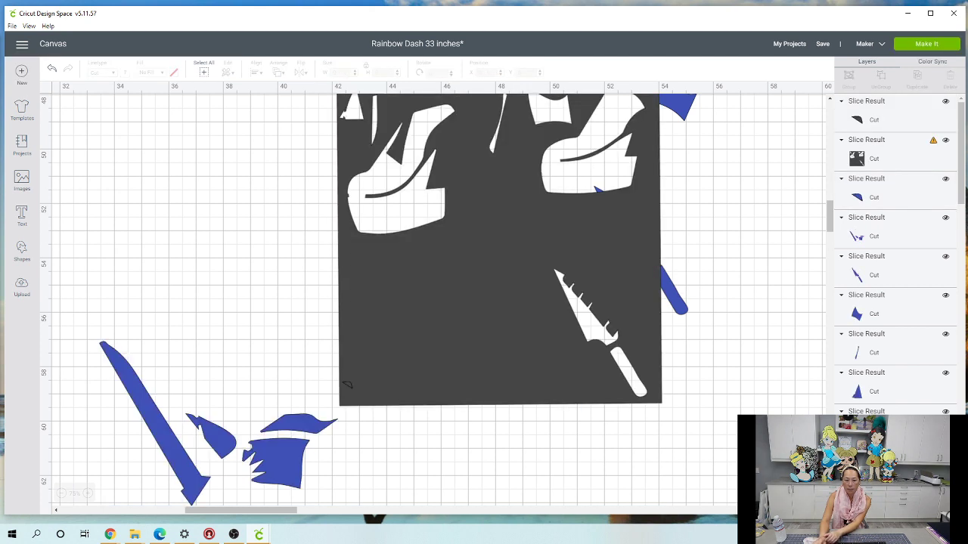
# Remove the tiny fragment's dark copy and raise the remaining blue layer to about X 33.8, Y 52.9
pyautogui.moveTo(521, 385); pyautogui.dragTo(568, 385)
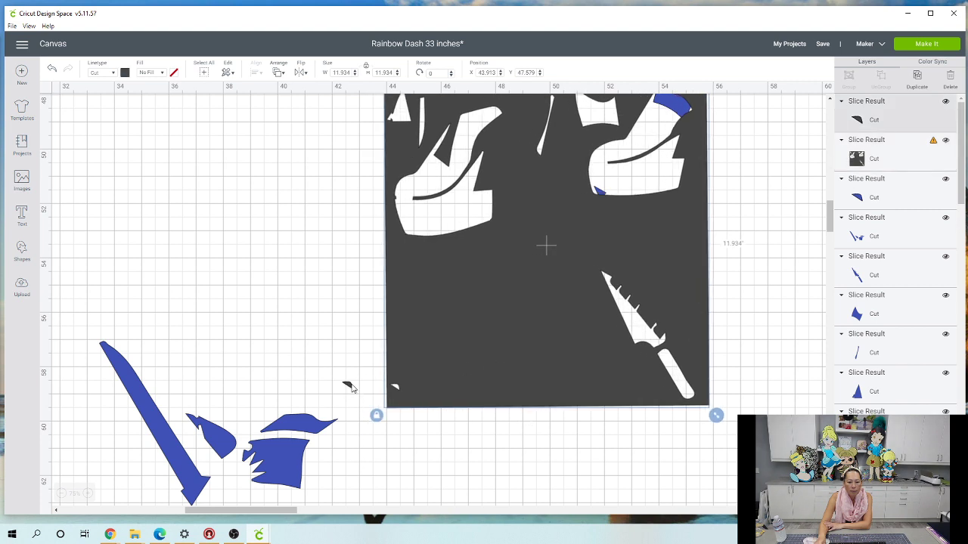
pyautogui.moveTo(349, 387); pyautogui.dragTo(352, 451)
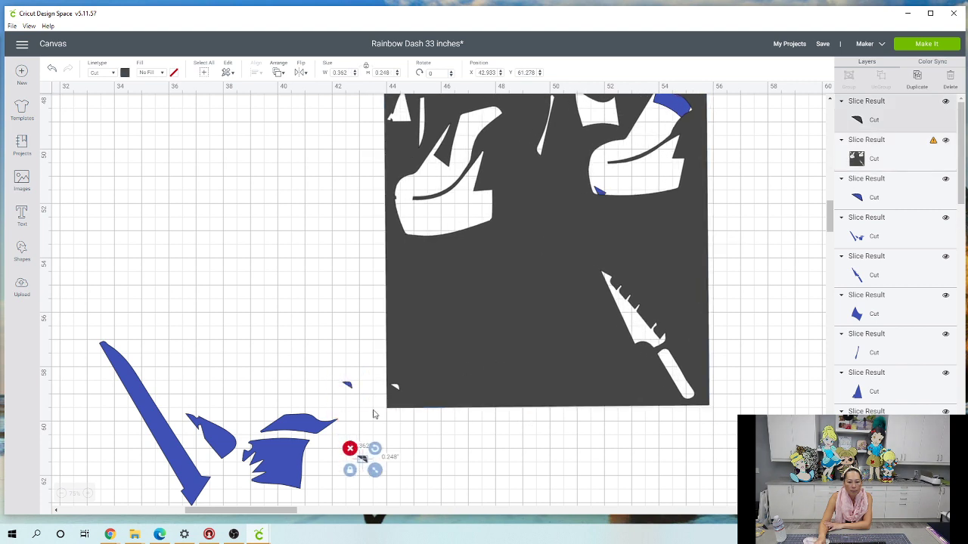
pyautogui.click(266, 448)
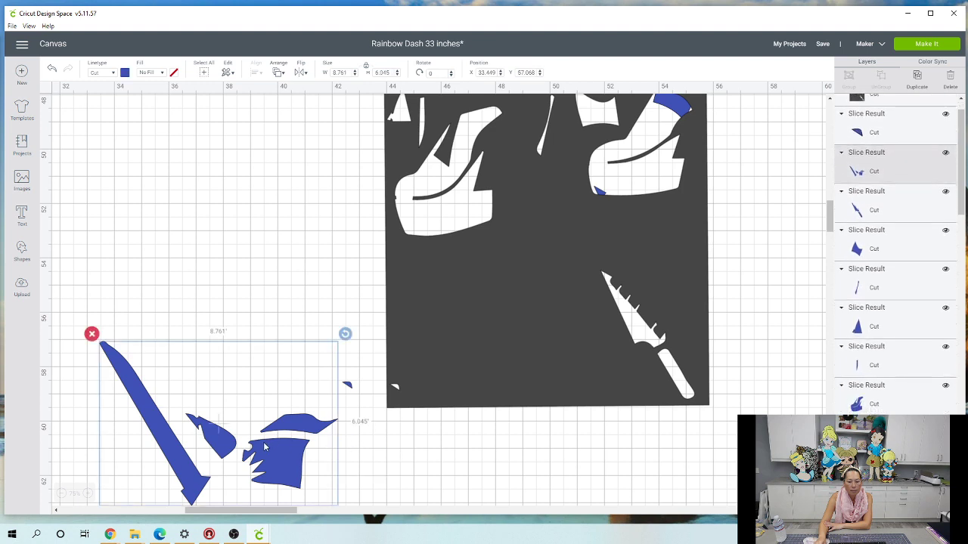
pyautogui.moveTo(266, 448); pyautogui.dragTo(277, 337)
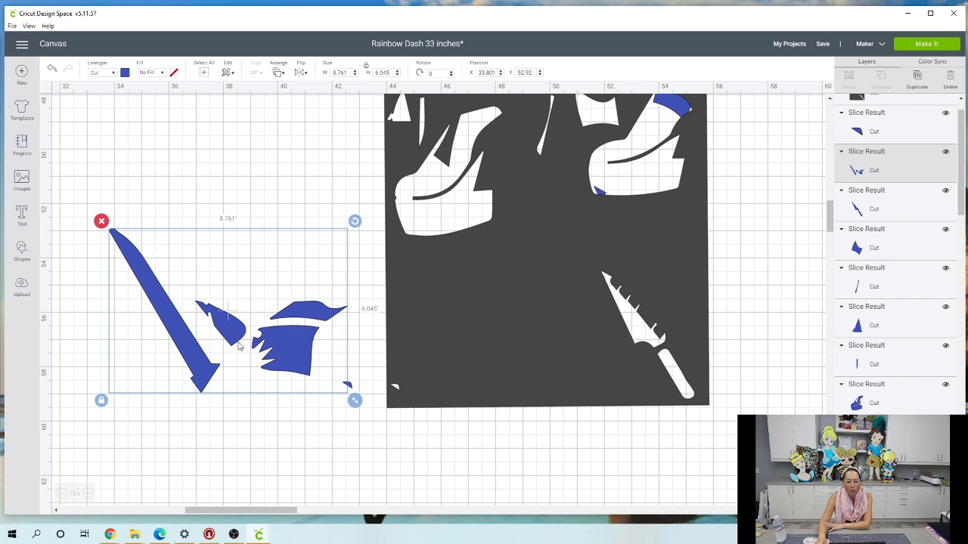
# Pull the dark cutting square away from the blue pieces and delete it
pyautogui.moveTo(565, 227); pyautogui.dragTo(659, 396)
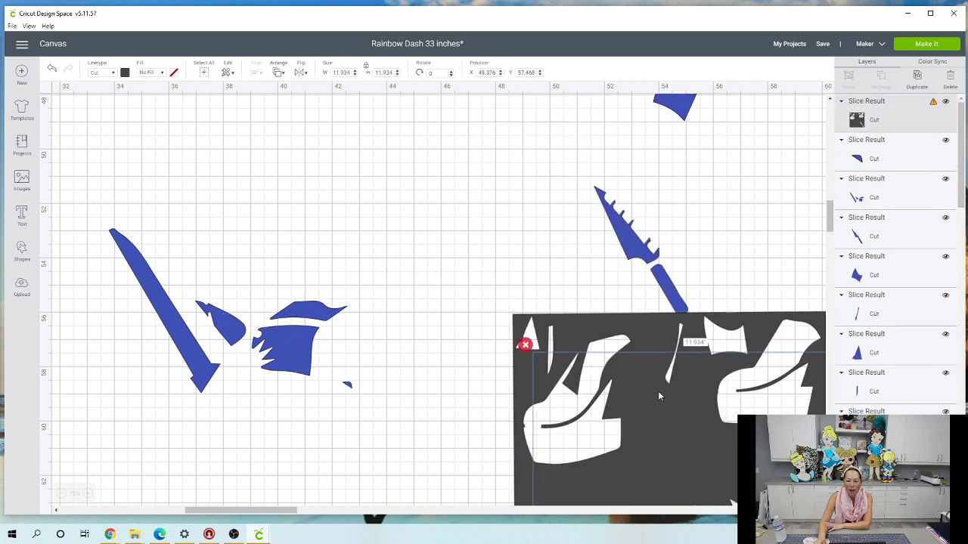
pyautogui.moveTo(523, 343); pyautogui.dragTo(525, 346)
pyautogui.press('Delete')
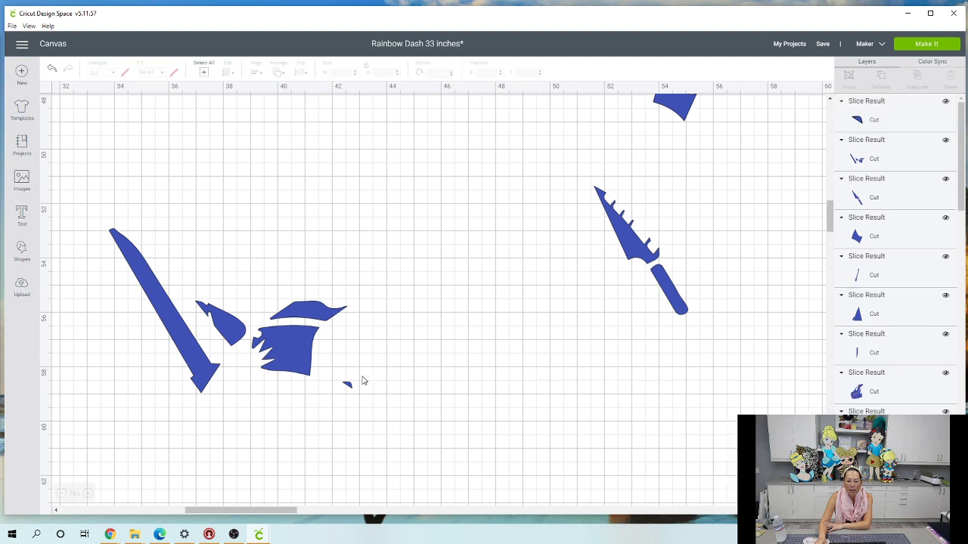
# Bring the guitar headstock piece beside the blue layer, rotate it to 283.23°, and slide the layer around it compactly
pyautogui.moveTo(648, 259); pyautogui.dragTo(333, 225)
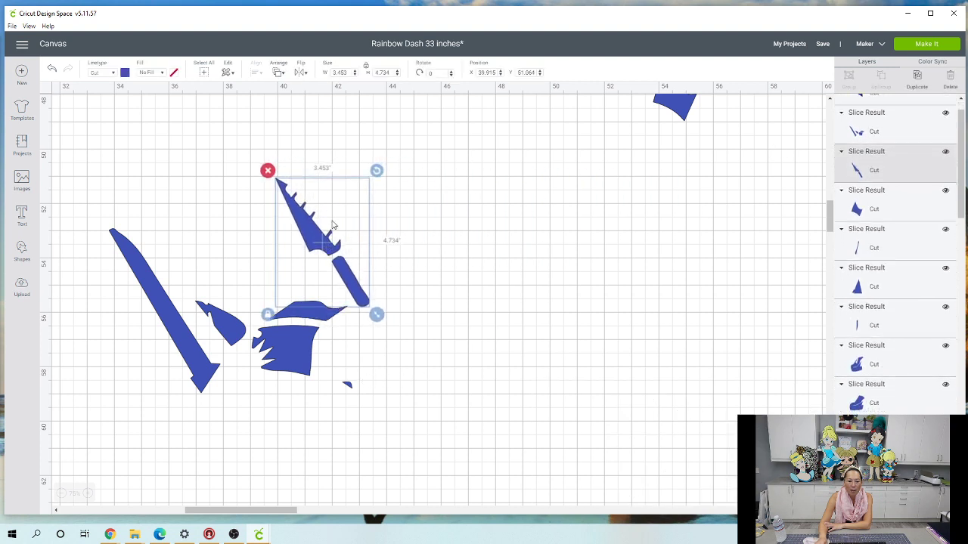
pyautogui.moveTo(377, 172); pyautogui.dragTo(338, 235)
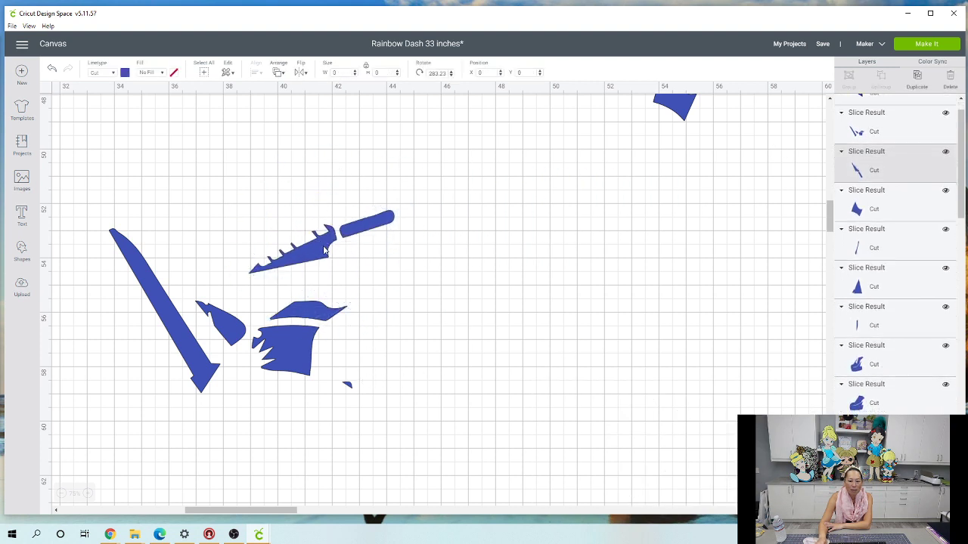
pyautogui.moveTo(83, 412); pyautogui.dragTo(352, 221)
pyautogui.moveTo(302, 252); pyautogui.dragTo(398, 242)
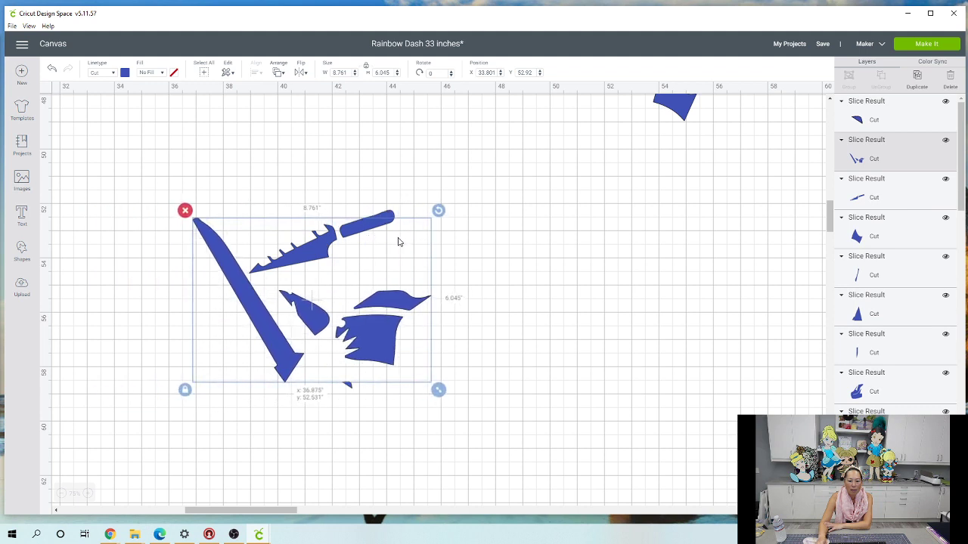
# Place the four-cornered piece under the headstock, then move the remaining blue layer to about X 45.5, Y 50.7 and the tiny fragment beside it
pyautogui.click(695, 151)
pyautogui.moveTo(694, 113); pyautogui.dragTo(509, 319)
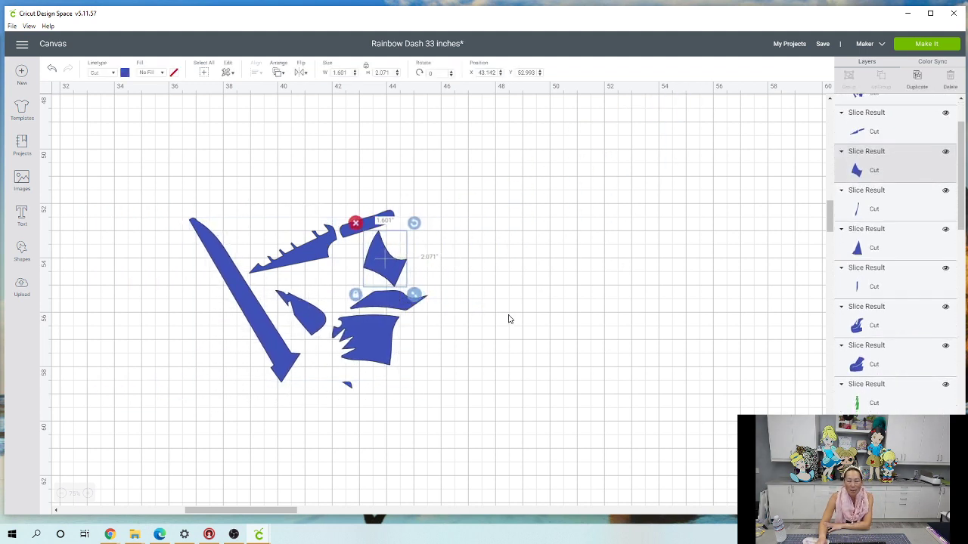
pyautogui.click(301, 318)
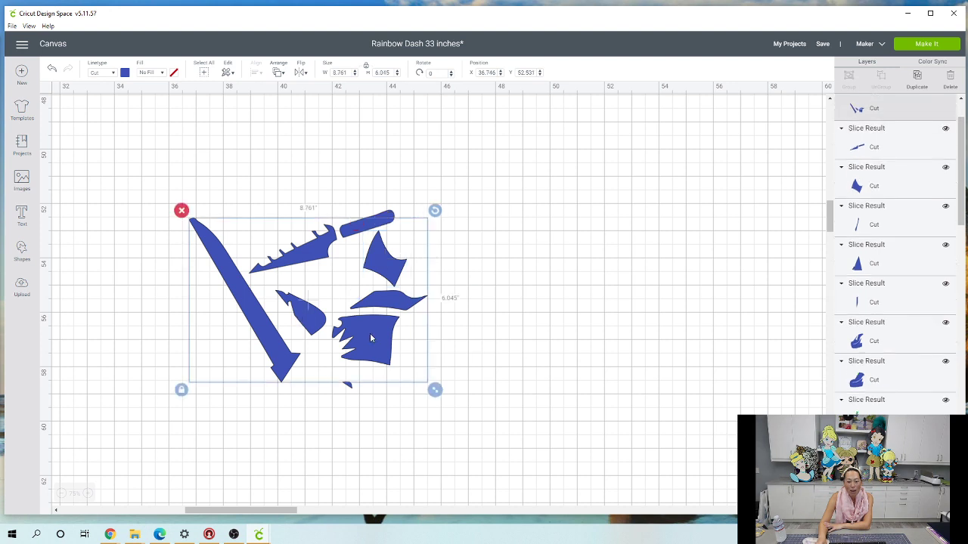
pyautogui.moveTo(362, 316); pyautogui.dragTo(601, 267)
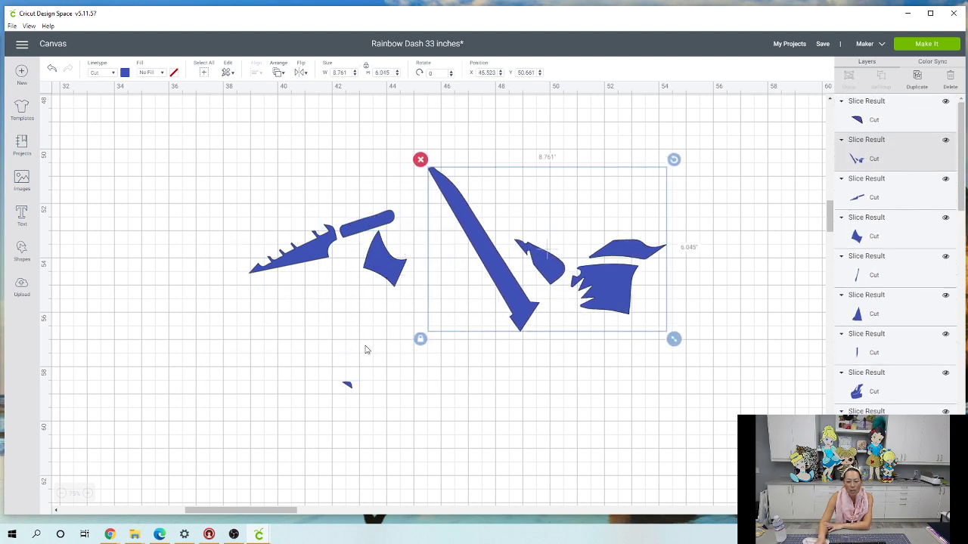
pyautogui.click(463, 288)
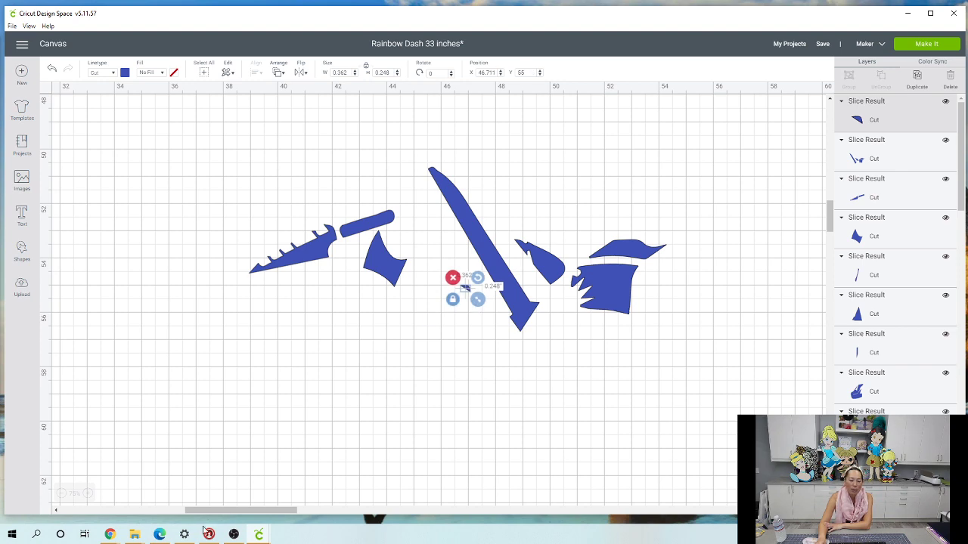
# Move the bright blue layer with the hair streak and lightning bolt off the main figure to about X 2.6, Y 8.2
pyautogui.moveTo(220, 510); pyautogui.dragTo(97, 513)
pyautogui.scroll(15, 289, 407)
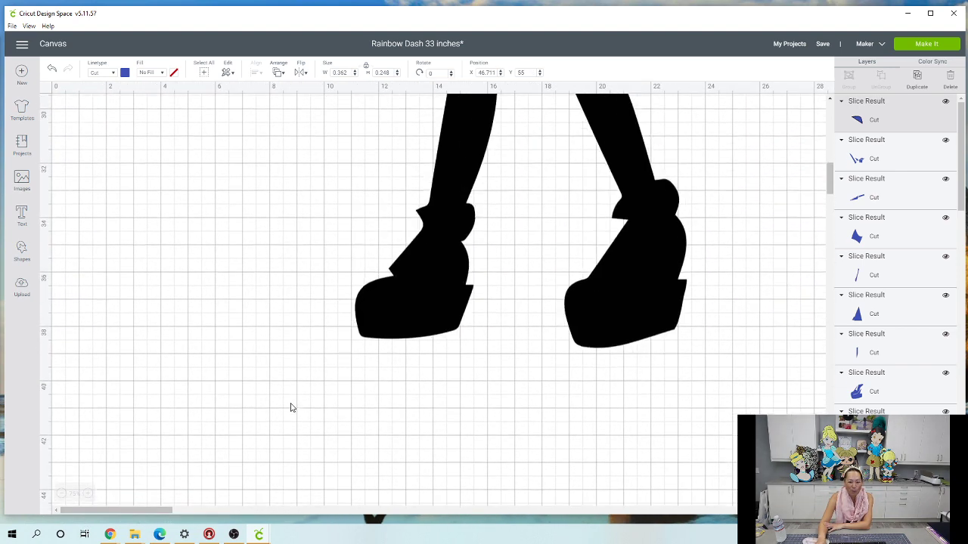
pyautogui.scroll(4, 291, 408)
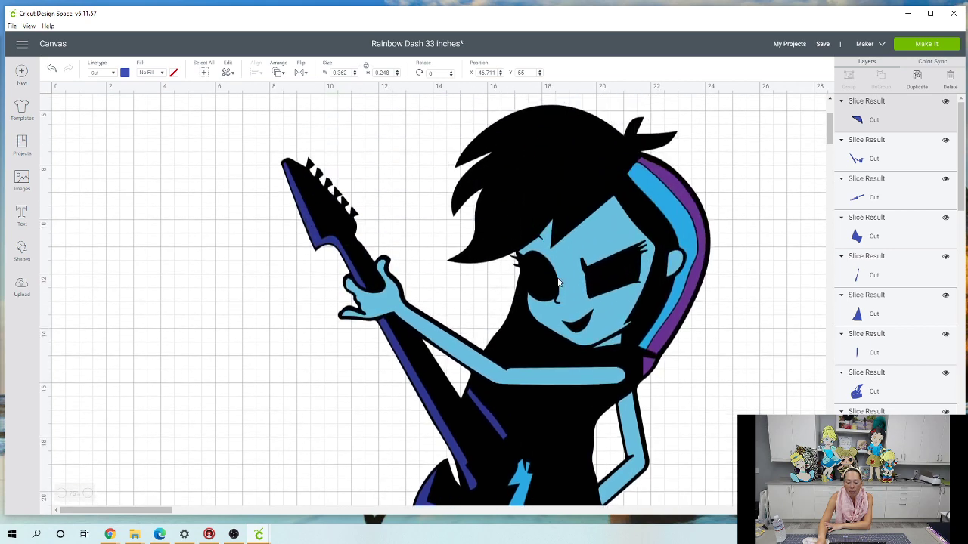
pyautogui.scroll(-2, 496, 313)
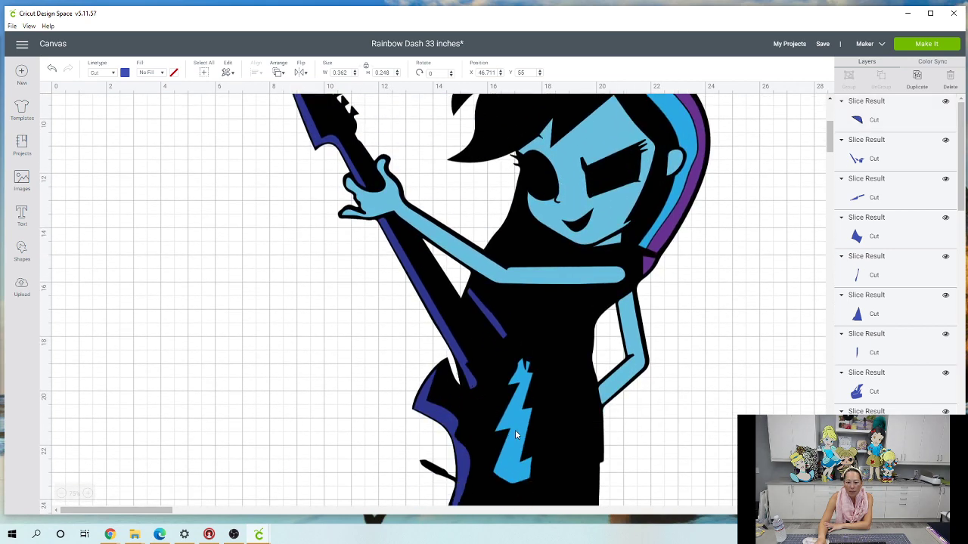
pyautogui.moveTo(515, 430); pyautogui.dragTo(175, 447)
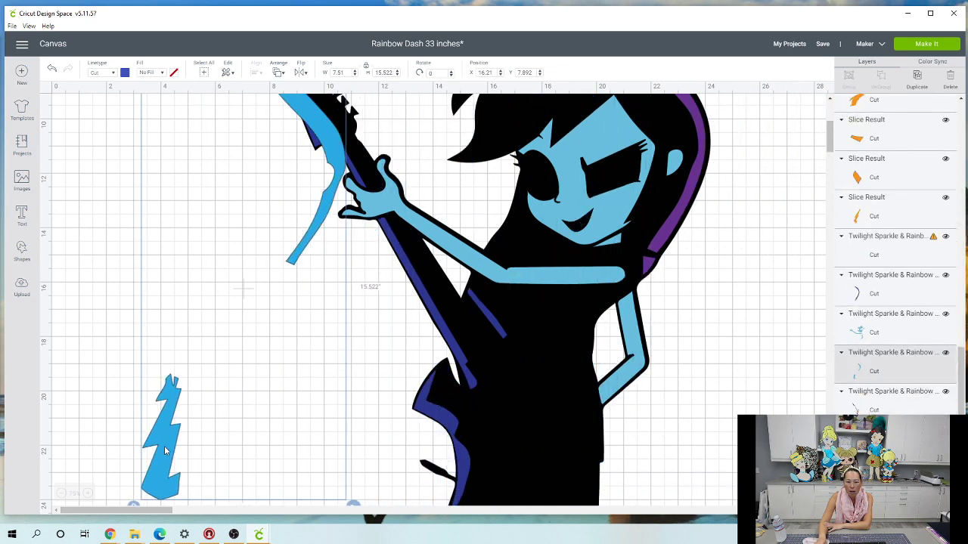
pyautogui.scroll(3, 227, 401)
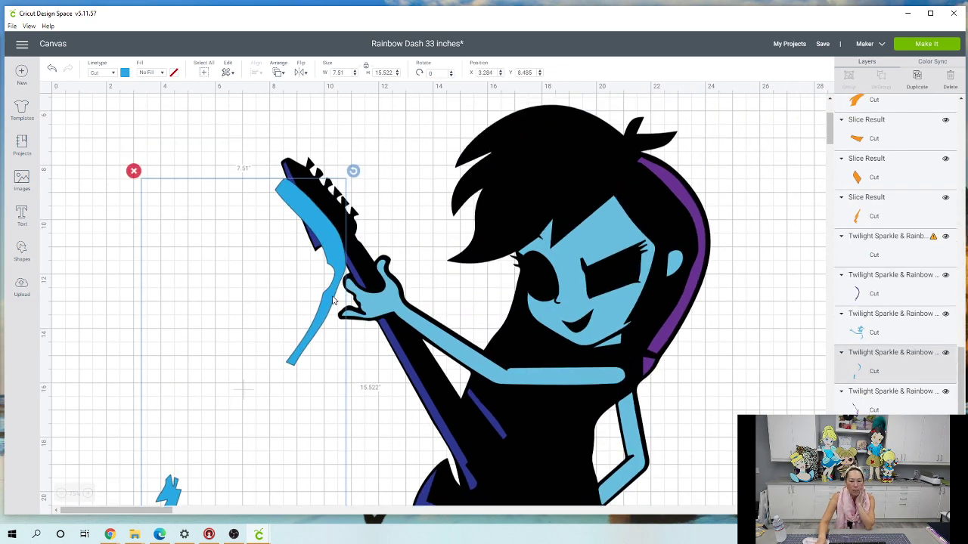
pyautogui.moveTo(333, 300); pyautogui.dragTo(310, 297)
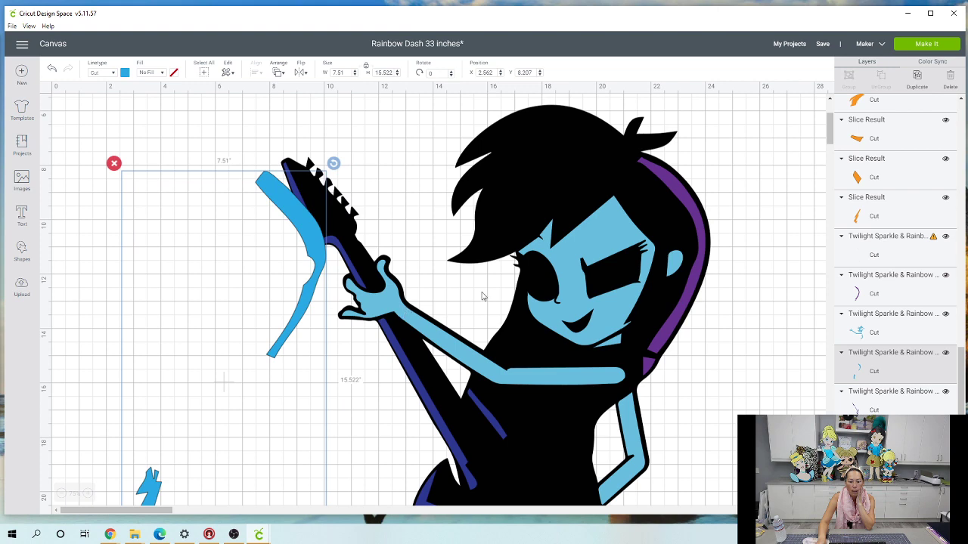
pyautogui.scroll(-4, 209, 373)
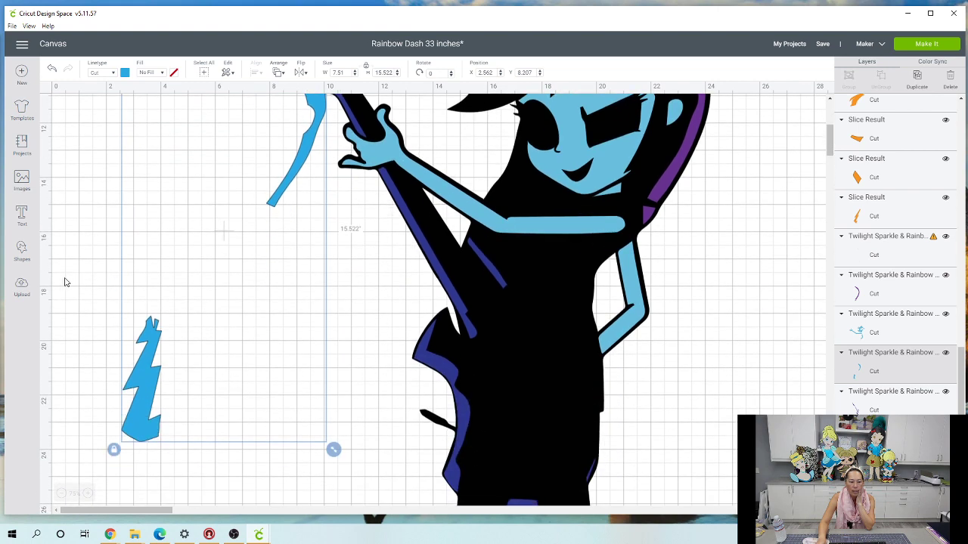
# Insert a square on the canvas and enlarge it to about 10.28 inches for use as a slicing shape
pyautogui.click(61, 493)
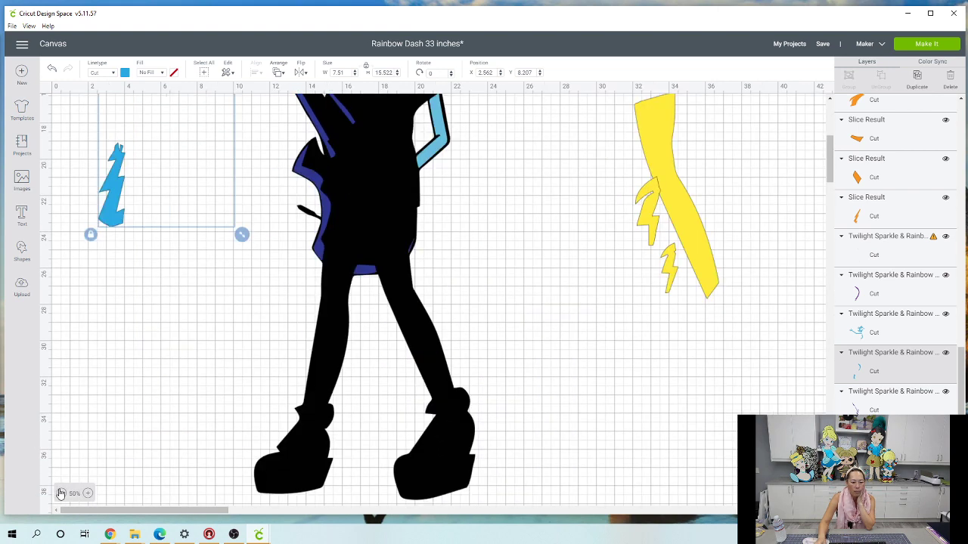
pyautogui.click(60, 493)
pyautogui.scroll(2, 79, 340)
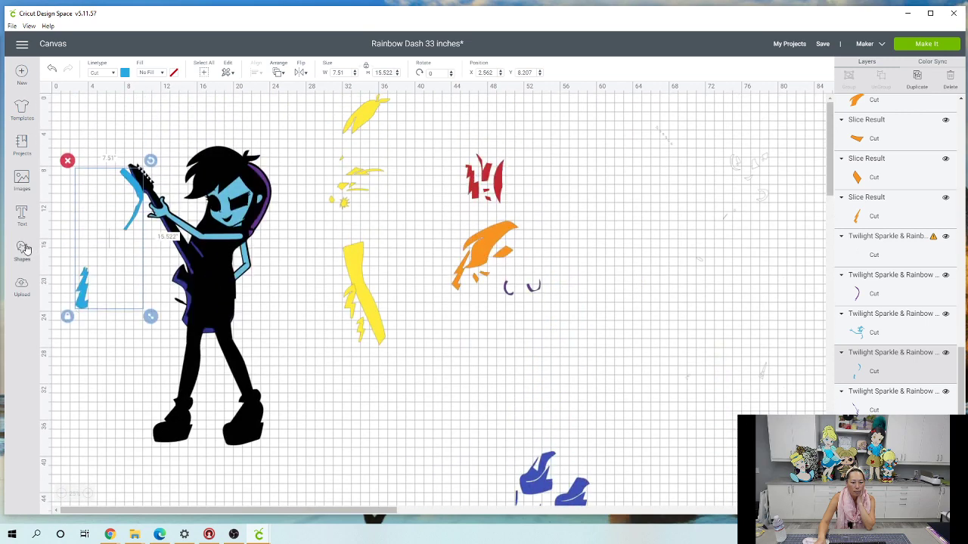
pyautogui.click(23, 250)
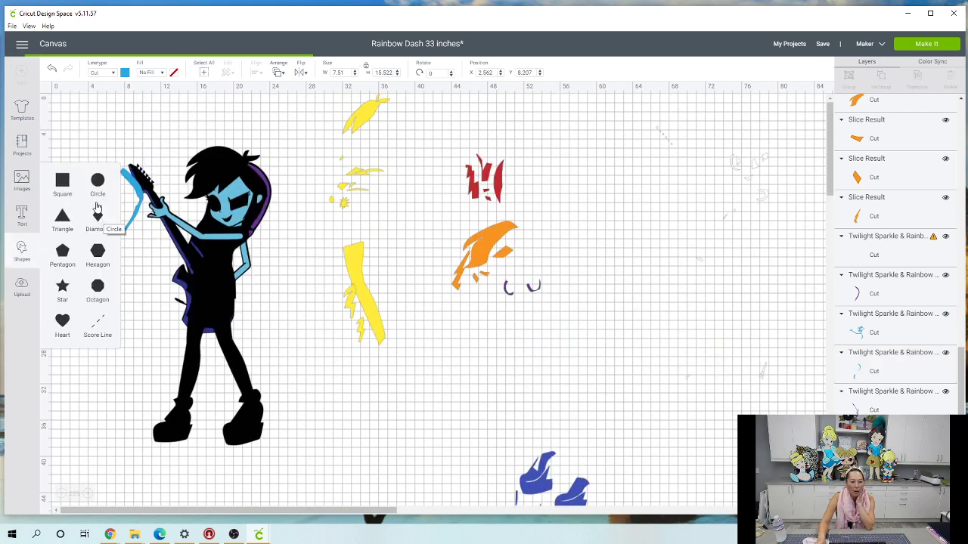
pyautogui.click(62, 181)
pyautogui.moveTo(119, 174); pyautogui.dragTo(217, 417)
# Move the bright blue layer clear of the figure, cover its lightning bolt with the square, and slice the two shapes
pyautogui.moveTo(82, 291)
pyautogui.mouseDown()
pyautogui.moveTo(400, 387)
pyautogui.moveTo(402, 406)
pyautogui.mouseUp()
pyautogui.moveTo(201, 401); pyautogui.dragTo(408, 449)
pyautogui.moveTo(412, 501)
pyautogui.mouseDown()
pyautogui.moveTo(421, 500)
pyautogui.moveTo(372, 380)
pyautogui.mouseUp()
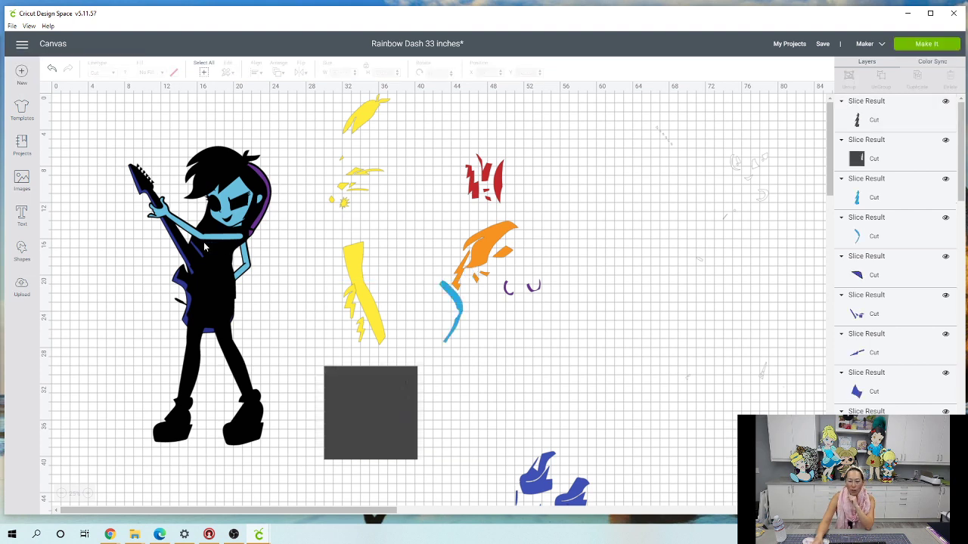
# Pull the dark square away from the sliced bolt and delete the dark lightning bolt cutout
pyautogui.click(384, 428)
pyautogui.moveTo(384, 428); pyautogui.dragTo(373, 487)
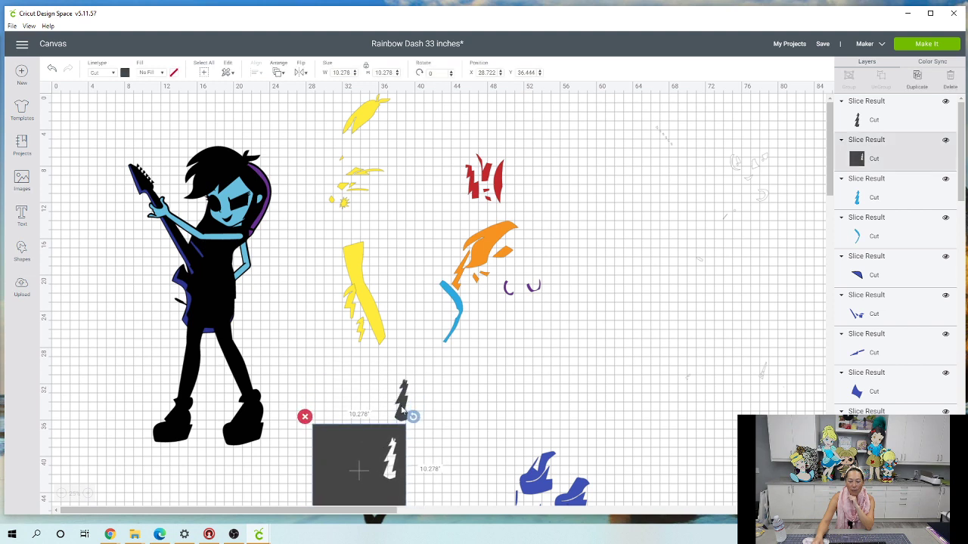
pyautogui.moveTo(404, 399); pyautogui.dragTo(478, 386)
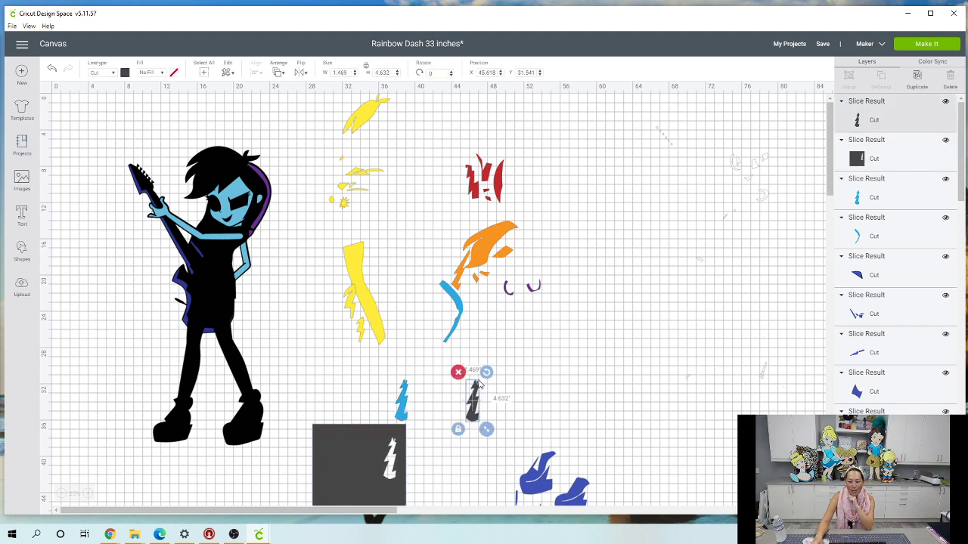
pyautogui.click(459, 373)
# Place the bright blue hair streak at about X 49.5, Y 21.0 and the lightning bolt beside it at about X 53.6, Y 22.9
pyautogui.moveTo(454, 333); pyautogui.dragTo(517, 336)
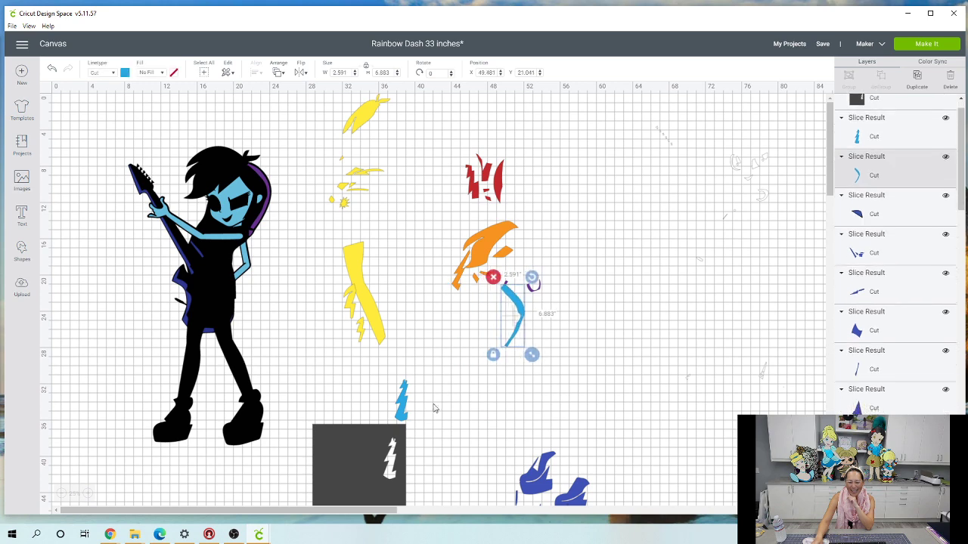
pyautogui.moveTo(405, 402); pyautogui.dragTo(547, 327)
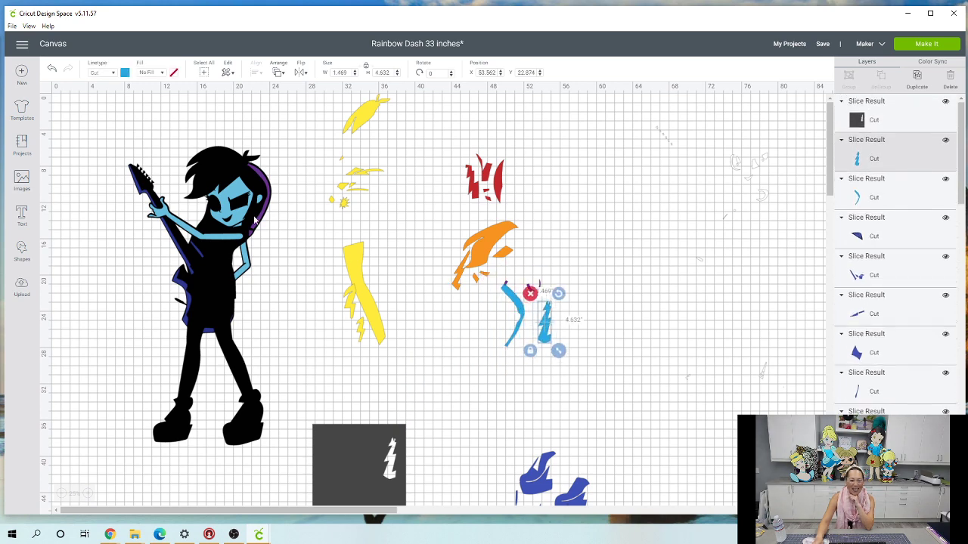
# Move the light blue face-and-arms layer off the figure onto the dark square and slice the bent arm from it
pyautogui.moveTo(231, 214); pyautogui.dragTo(322, 402)
pyautogui.click(456, 425)
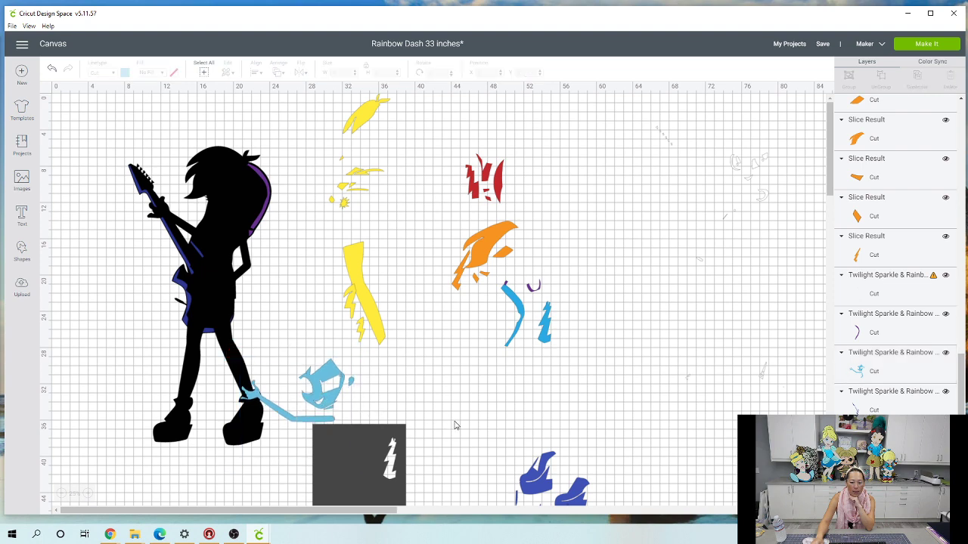
pyautogui.moveTo(441, 425); pyautogui.dragTo(323, 439)
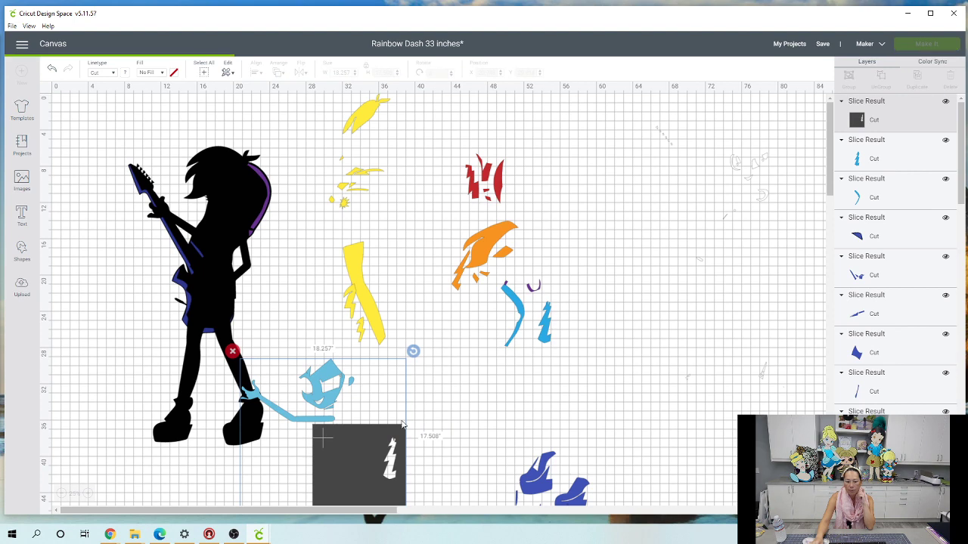
# Move the light blue face and outstretched arm piece away from the black figure to about X 32.6, Y 30.8
pyautogui.press('Delete')
pyautogui.hotkey('ctrl', 'z')
pyautogui.moveTo(400, 399); pyautogui.dragTo(457, 403)
pyautogui.scroll(-5, 456, 391)
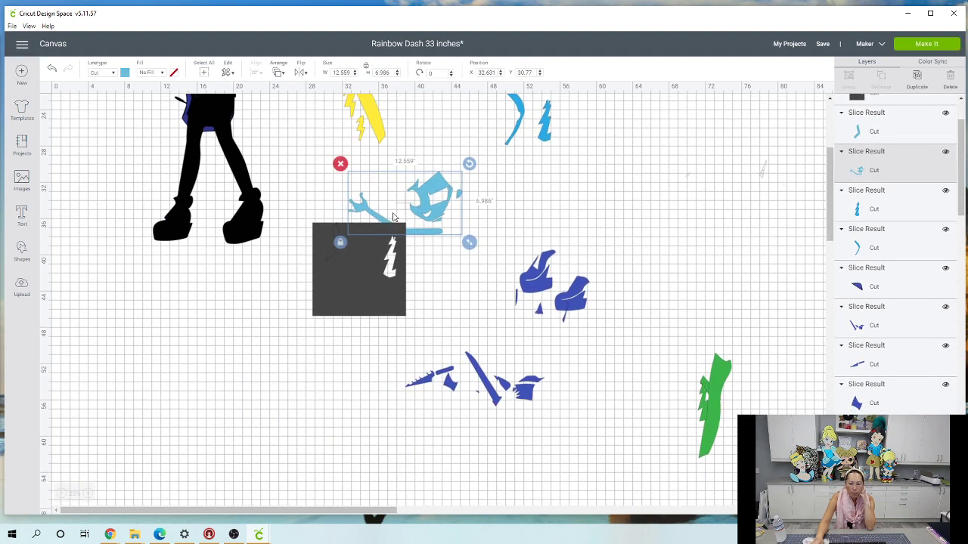
# Position the light-blue face and arm piece with its face over the dark square and slice the face from the arm
pyautogui.moveTo(431, 211); pyautogui.dragTo(349, 306)
pyautogui.click(344, 370)
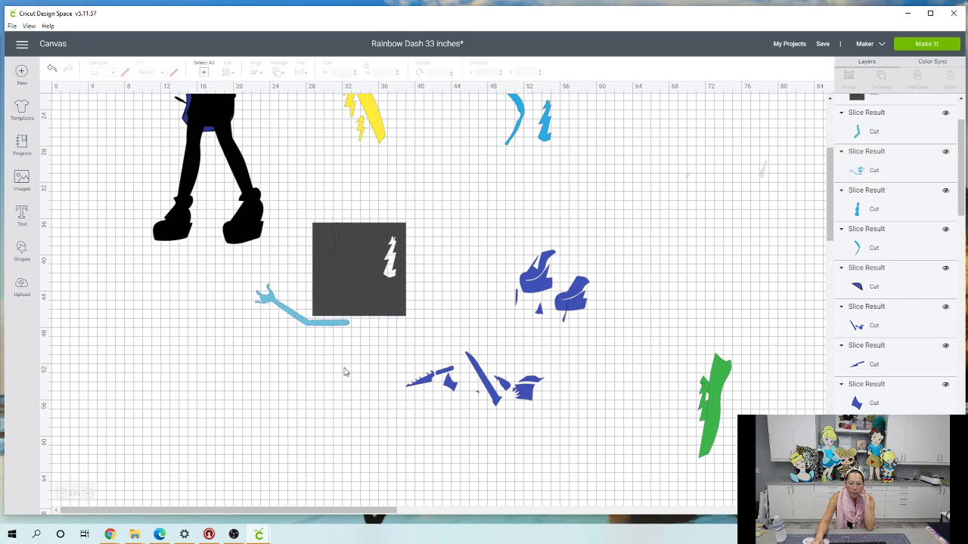
pyautogui.click(331, 276)
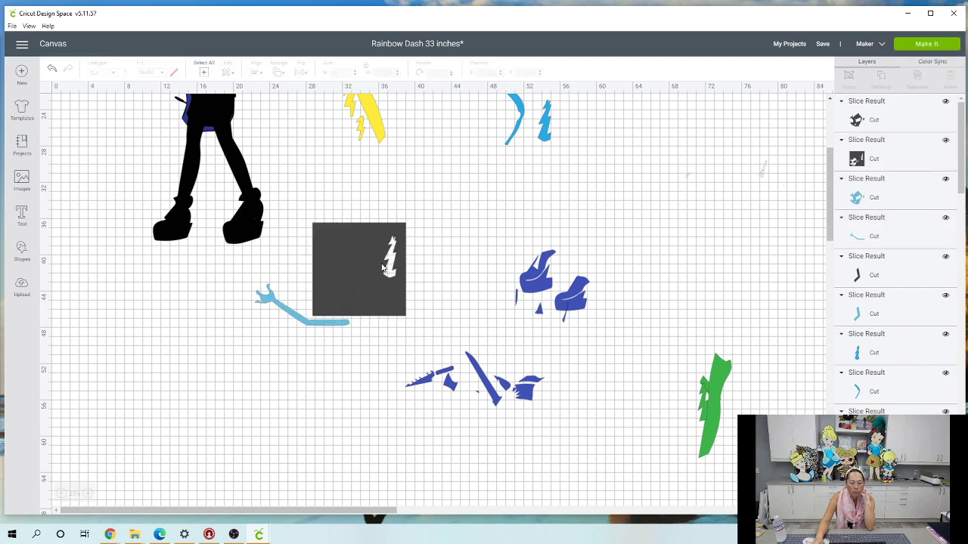
# Move the dark square, the dark face copy and the dark zigzag copy off the light-blue pieces and delete them
pyautogui.moveTo(322, 230); pyautogui.dragTo(261, 357)
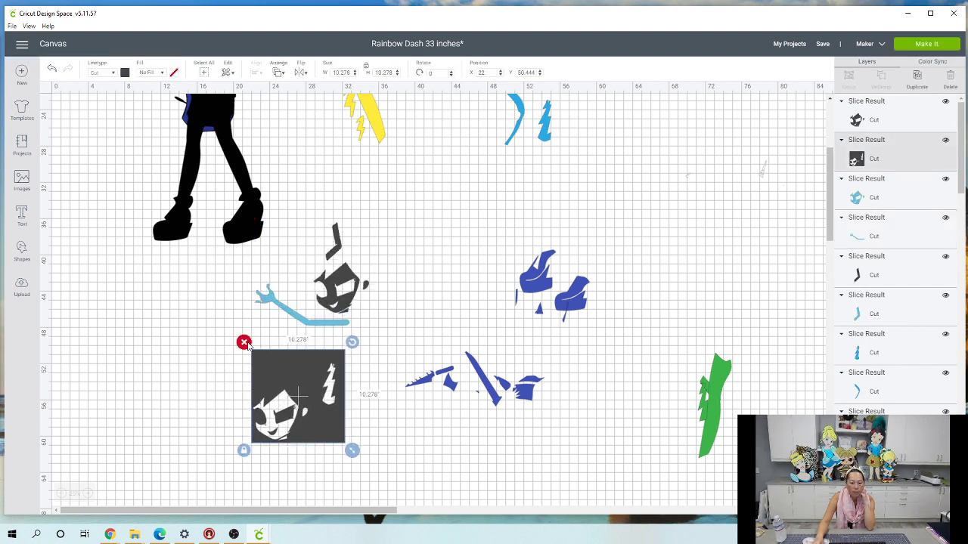
pyautogui.press('Delete')
pyautogui.moveTo(349, 281); pyautogui.dragTo(270, 365)
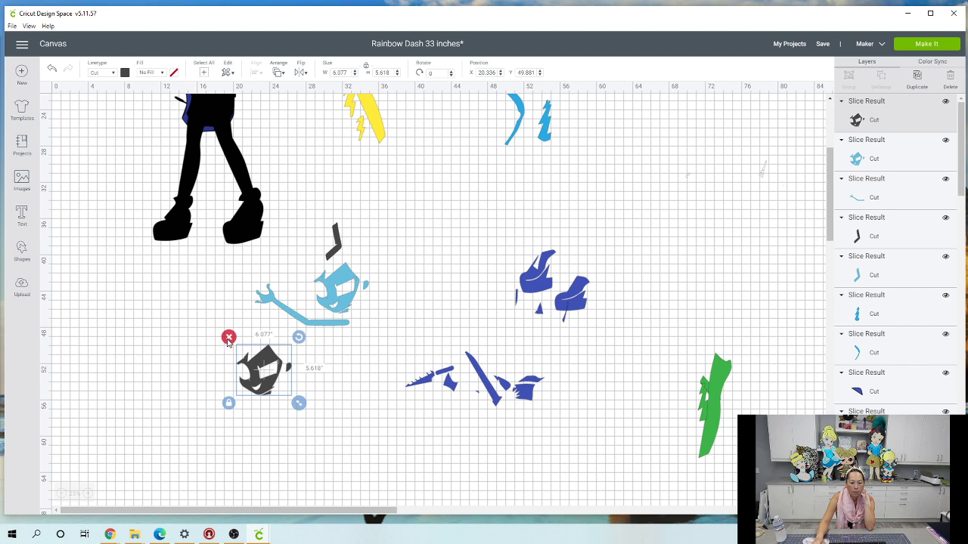
pyautogui.press('Delete')
pyautogui.moveTo(335, 257); pyautogui.dragTo(218, 362)
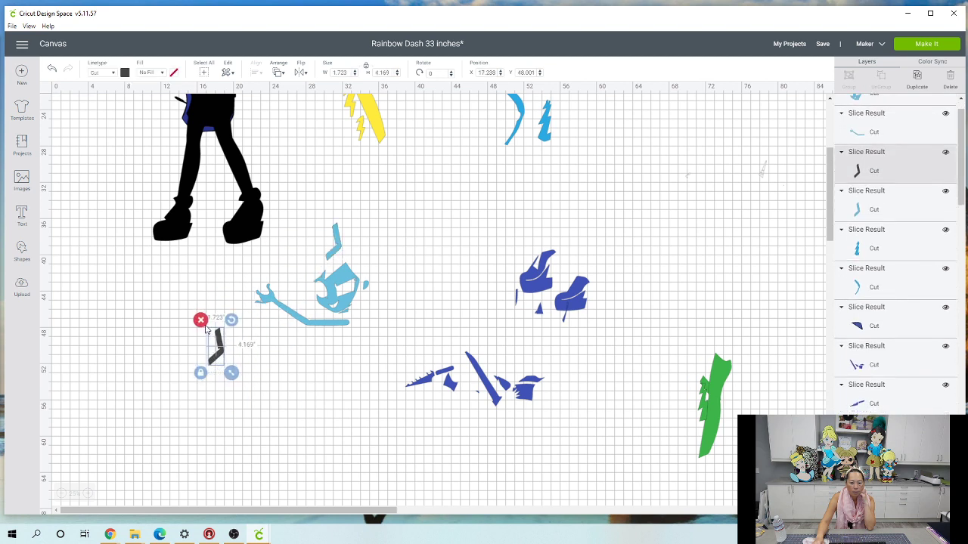
pyautogui.press('Delete')
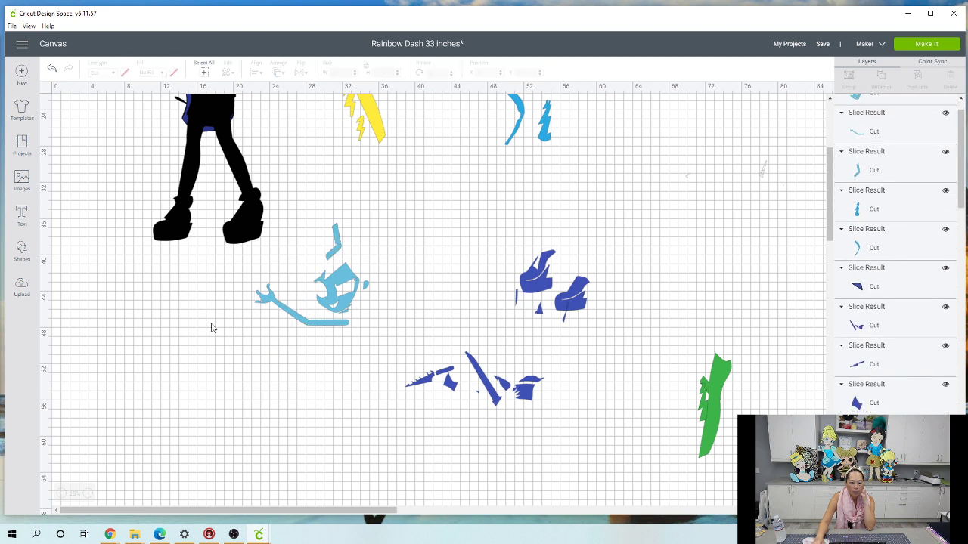
# Move the separated light-blue arm up beneath the blue arc and lightning pieces, and select the light-blue face
pyautogui.click(304, 325)
pyautogui.moveTo(304, 325); pyautogui.dragTo(410, 252)
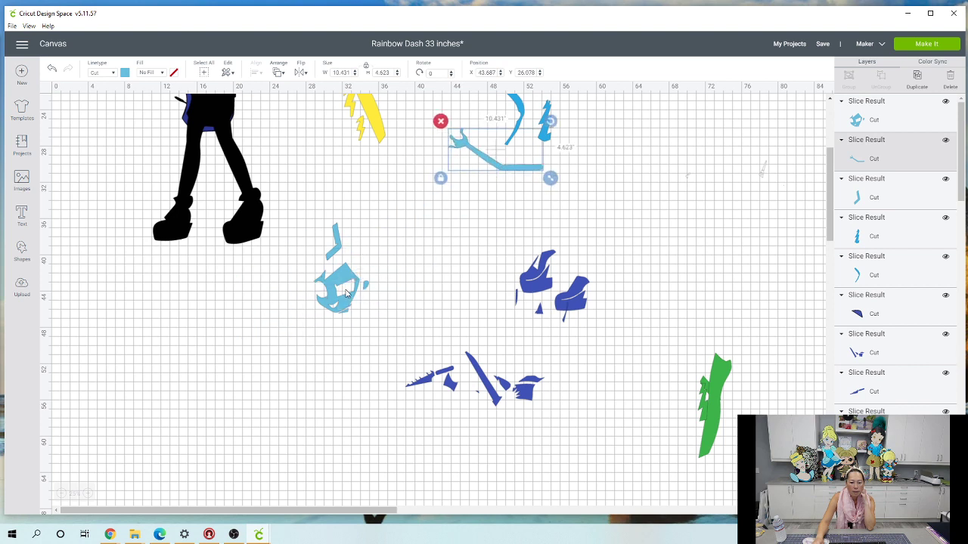
pyautogui.click(332, 266)
pyautogui.scroll(5, 173, 226)
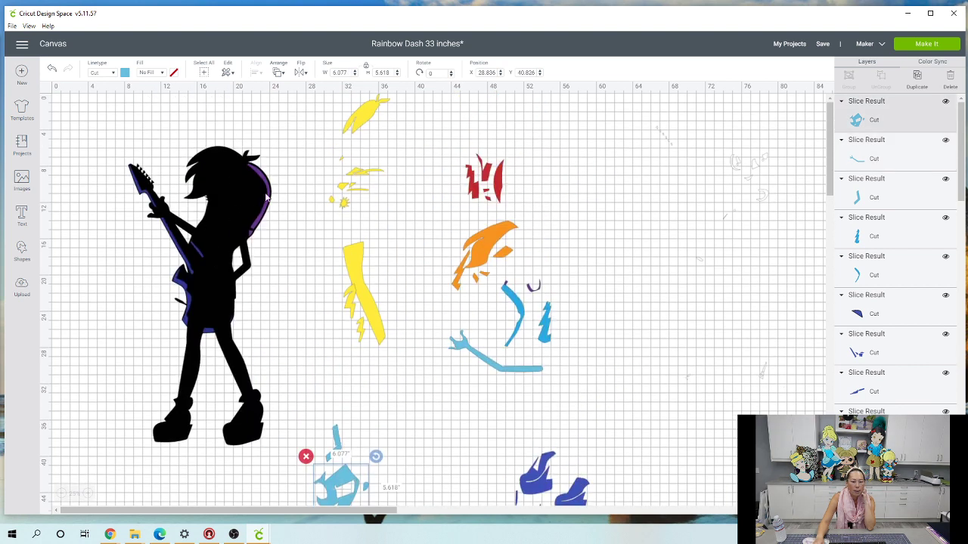
# Move the purple hair strip off the silhouette and weld a circle of about 0.5 inch onto its lower end
pyautogui.moveTo(266, 196); pyautogui.dragTo(317, 295)
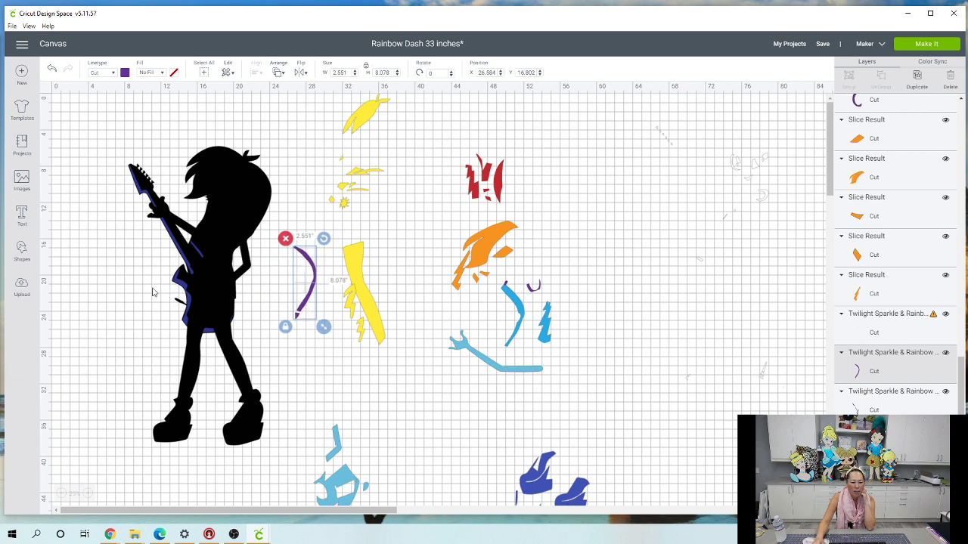
pyautogui.click(21, 254)
pyautogui.click(98, 185)
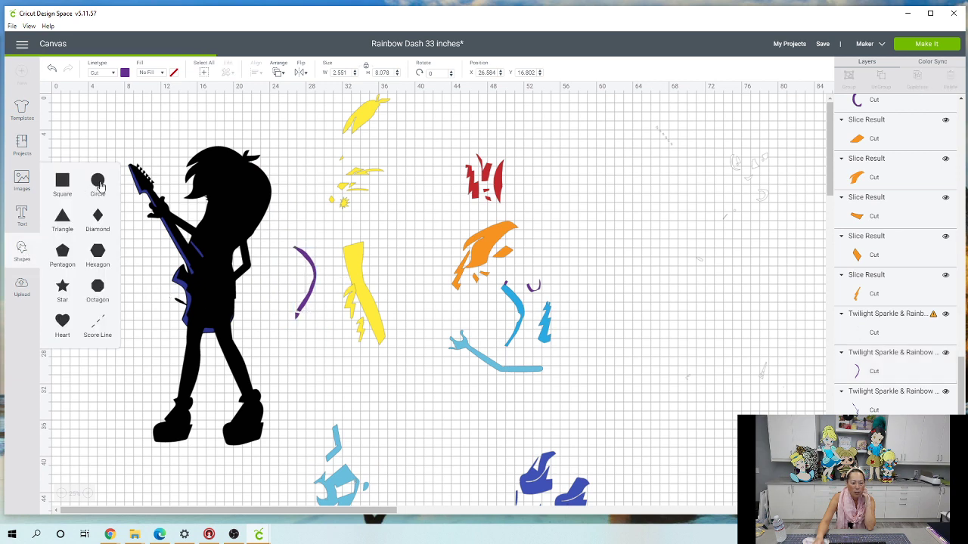
pyautogui.moveTo(114, 151); pyautogui.dragTo(307, 322)
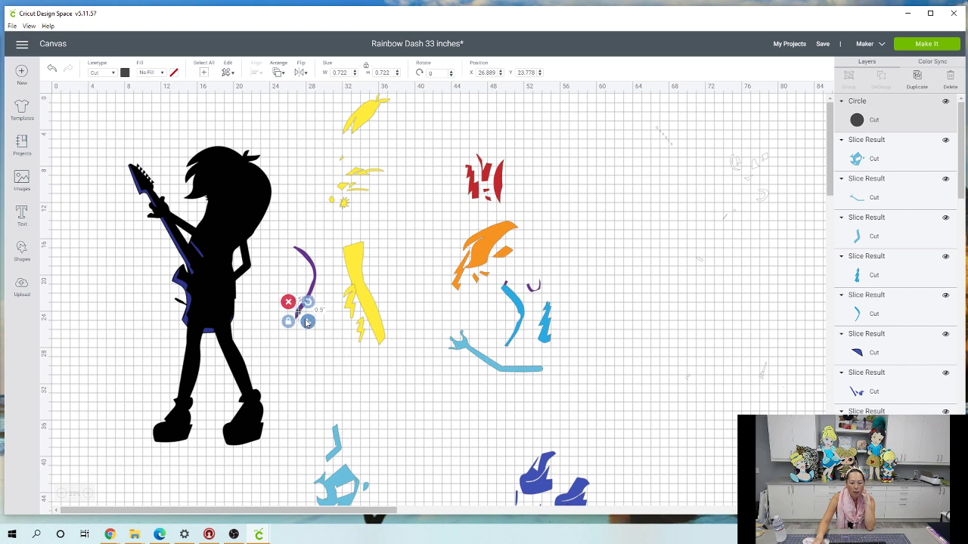
pyautogui.click(301, 356)
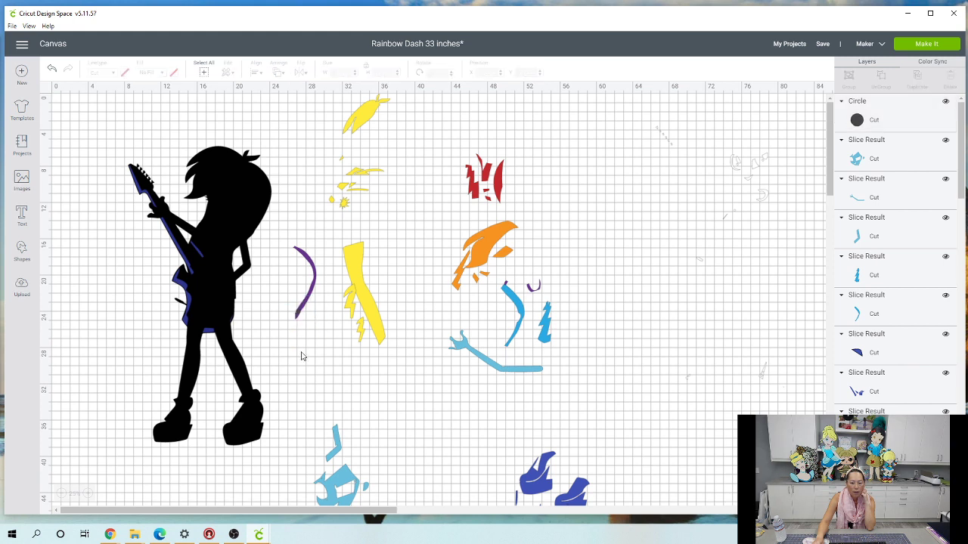
pyautogui.click(296, 301)
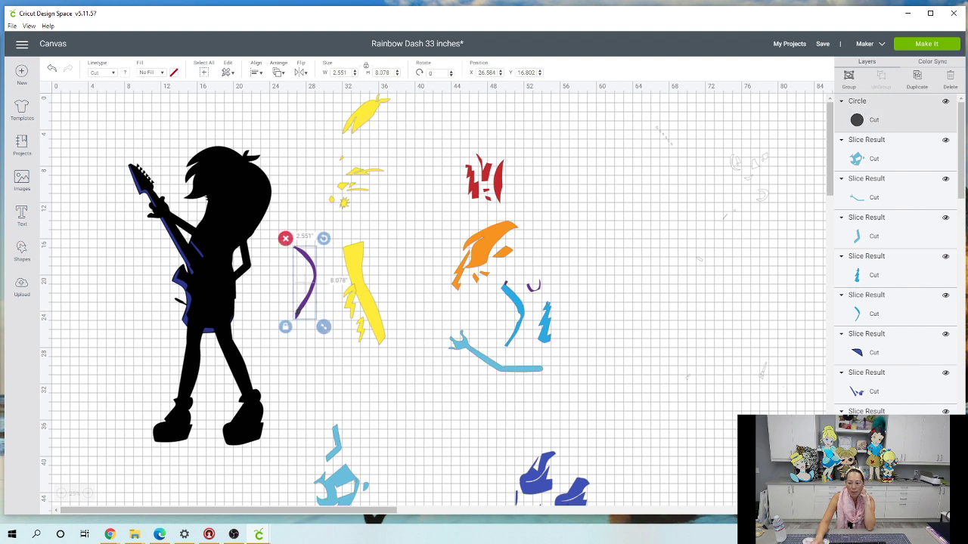
pyautogui.click(877, 522)
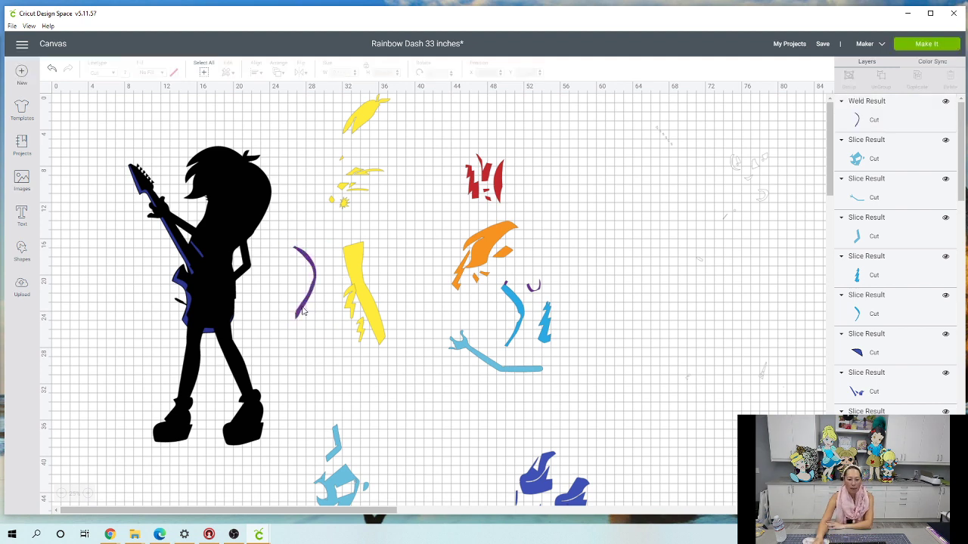
# Move the navy guitar lines off the silhouette to open canvas and cover their uppermost zigzag with a square of about 8.167 inches
pyautogui.moveTo(182, 287); pyautogui.dragTo(660, 384)
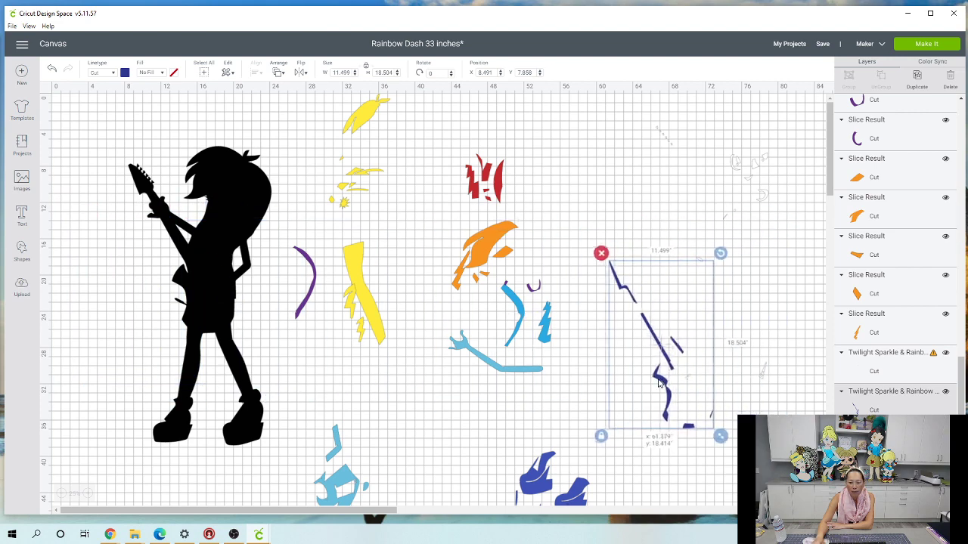
pyautogui.click(24, 250)
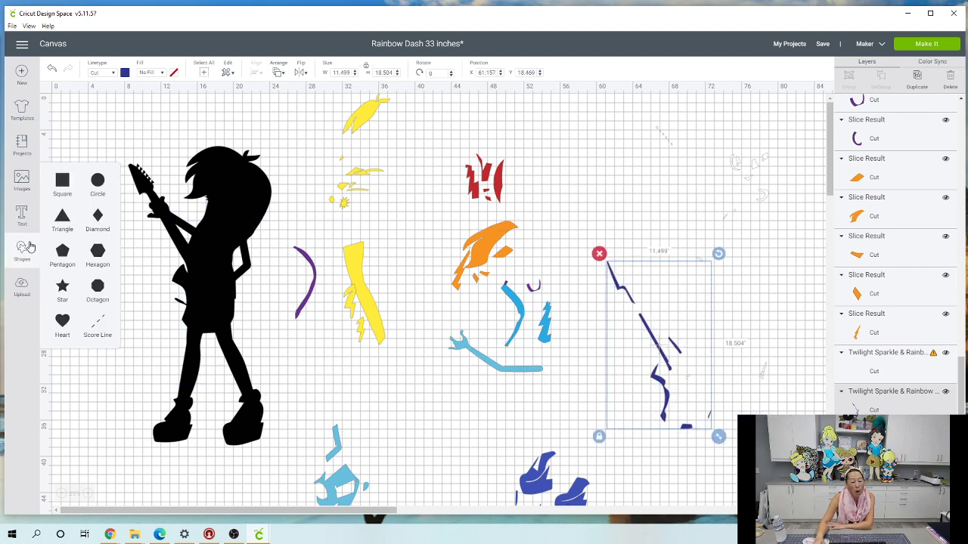
pyautogui.click(65, 192)
pyautogui.moveTo(132, 161); pyautogui.dragTo(628, 387)
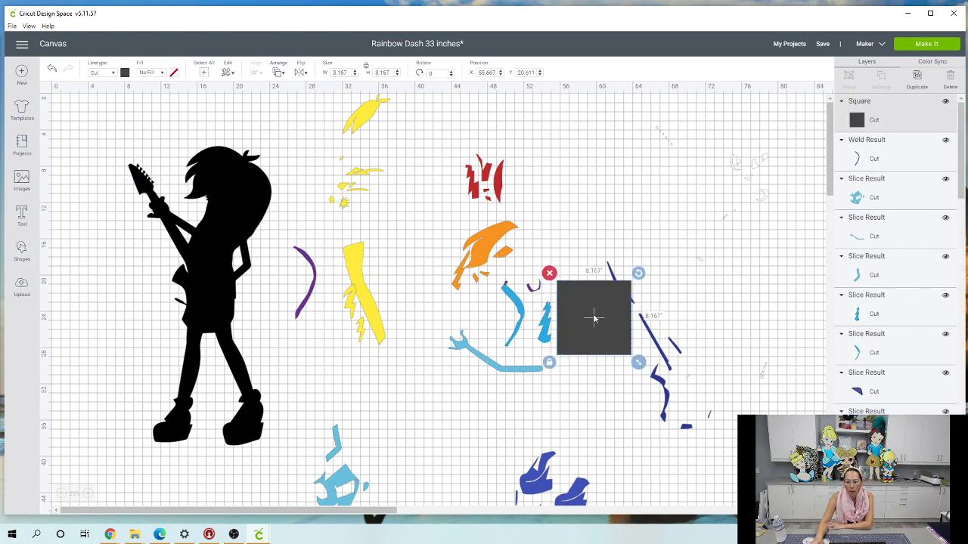
pyautogui.moveTo(594, 319); pyautogui.dragTo(604, 270)
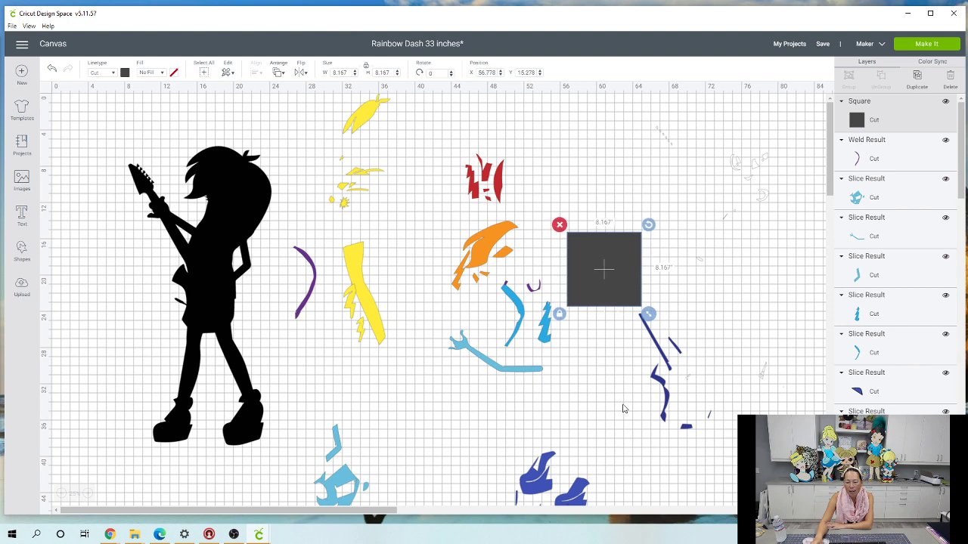
# Slice the uppermost zigzag from the navy guitar lines with the dark square
pyautogui.click(614, 406)
pyautogui.moveTo(635, 455); pyautogui.dragTo(612, 286)
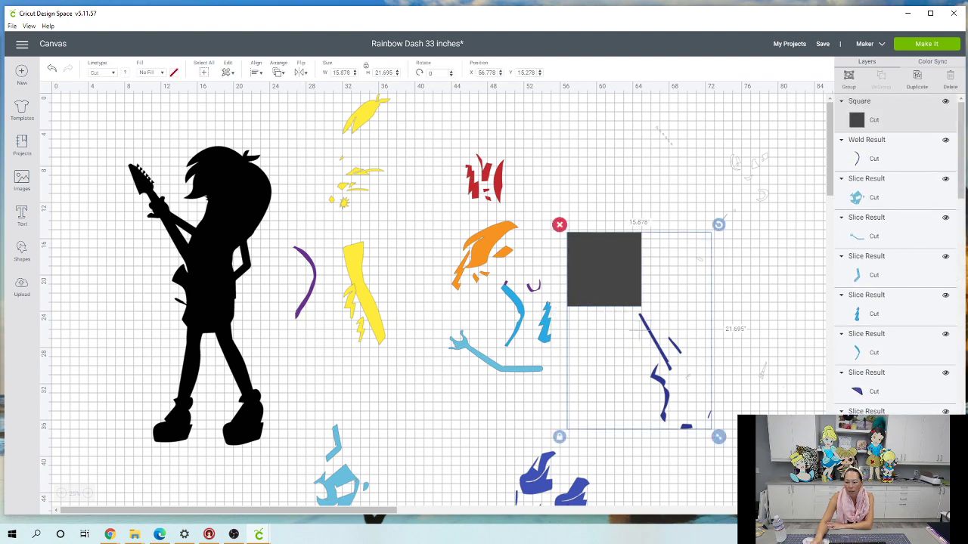
pyautogui.click(676, 366)
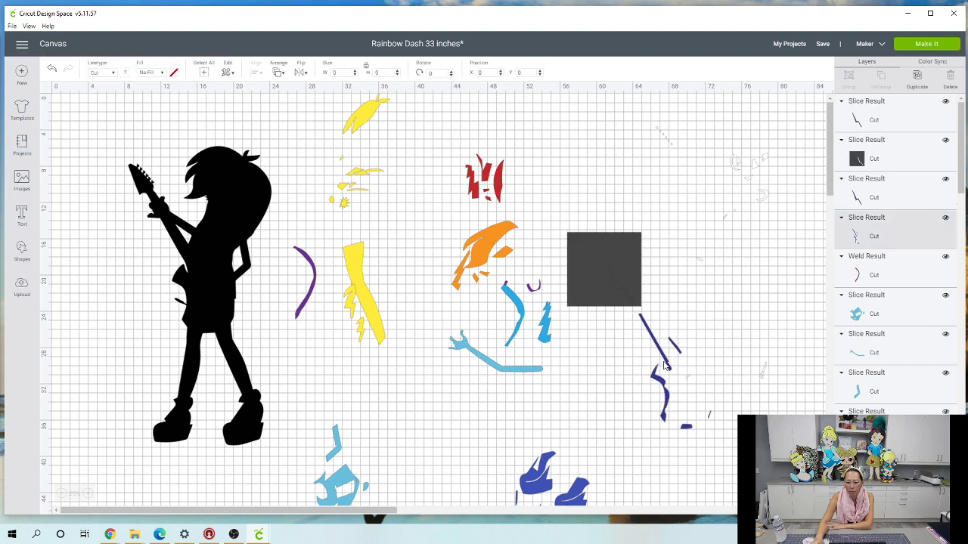
# Move the remaining navy lines up so their small bottom trapezoid lies over the dark square, and slice it off
pyautogui.click(665, 366)
pyautogui.moveTo(664, 367); pyautogui.dragTo(595, 175)
pyautogui.click(584, 321)
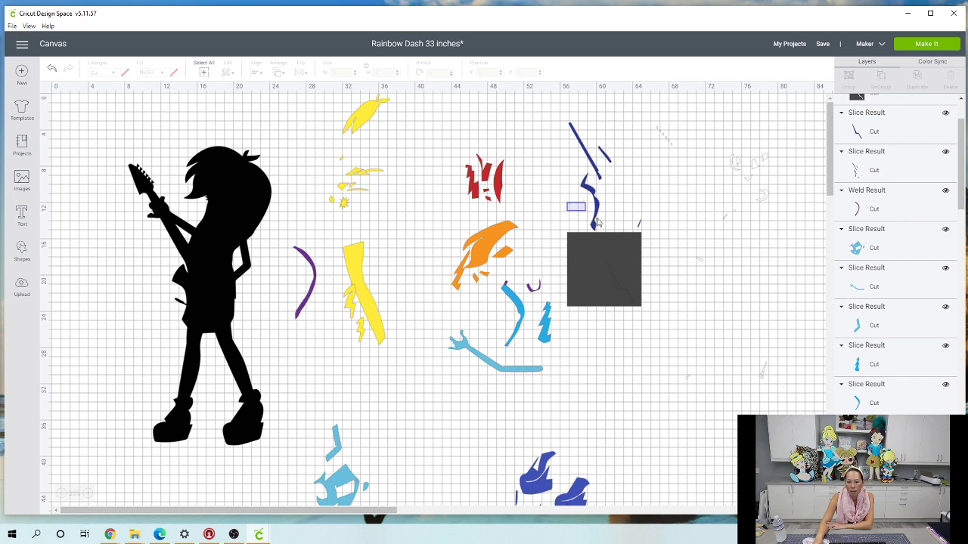
pyautogui.moveTo(598, 222); pyautogui.dragTo(602, 236)
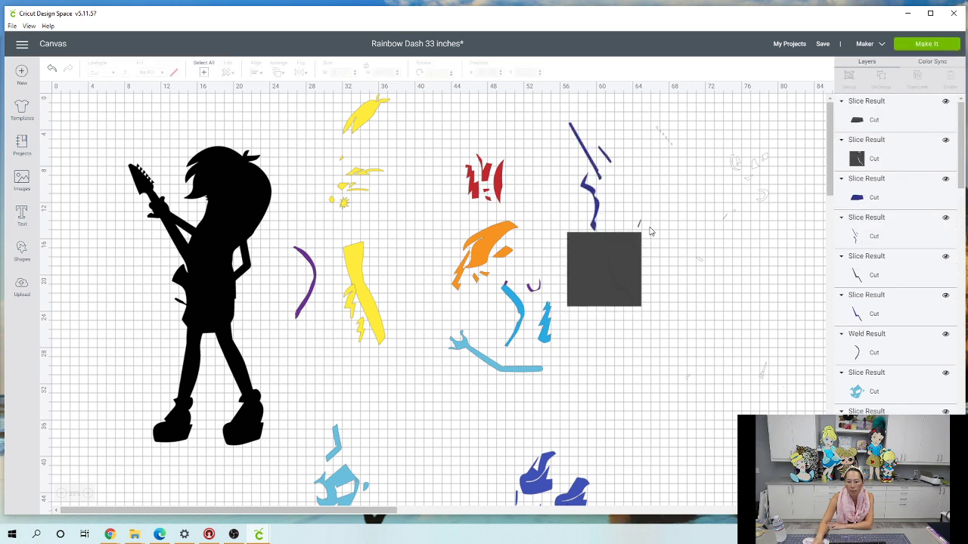
# Shift the remaining navy lines aside and delete the sliced dark square and the leftover dark trapezoid
pyautogui.moveTo(640, 230); pyautogui.dragTo(629, 224)
pyautogui.moveTo(591, 252); pyautogui.dragTo(594, 338)
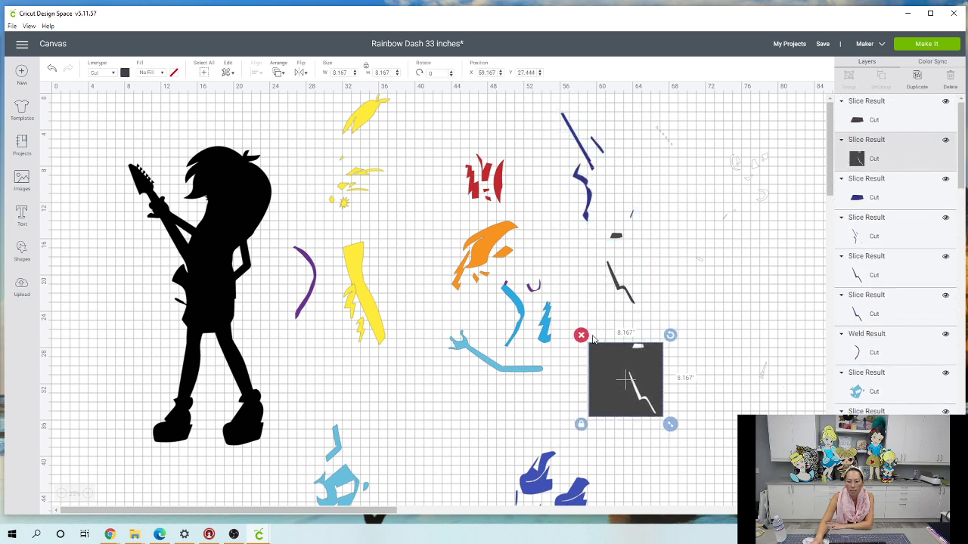
pyautogui.click(581, 184)
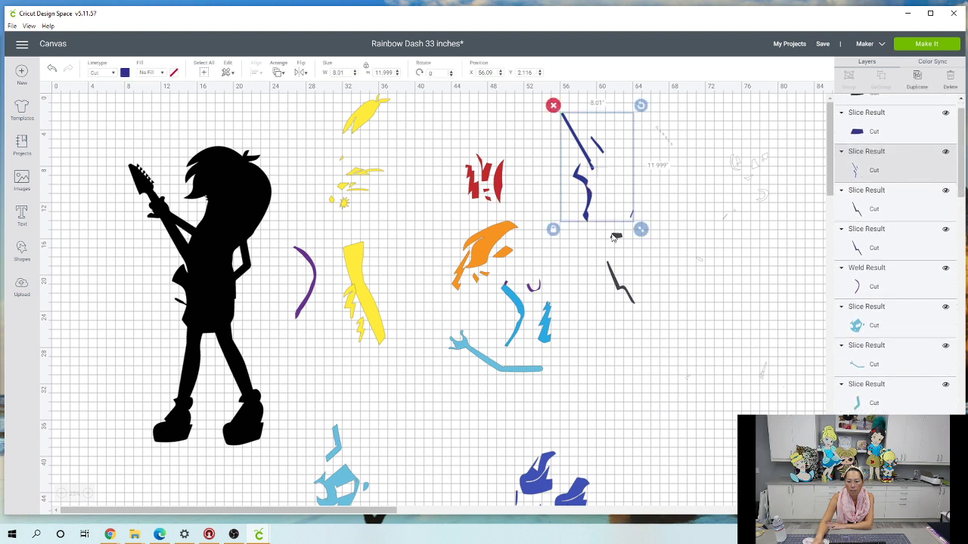
pyautogui.moveTo(614, 238); pyautogui.dragTo(626, 262)
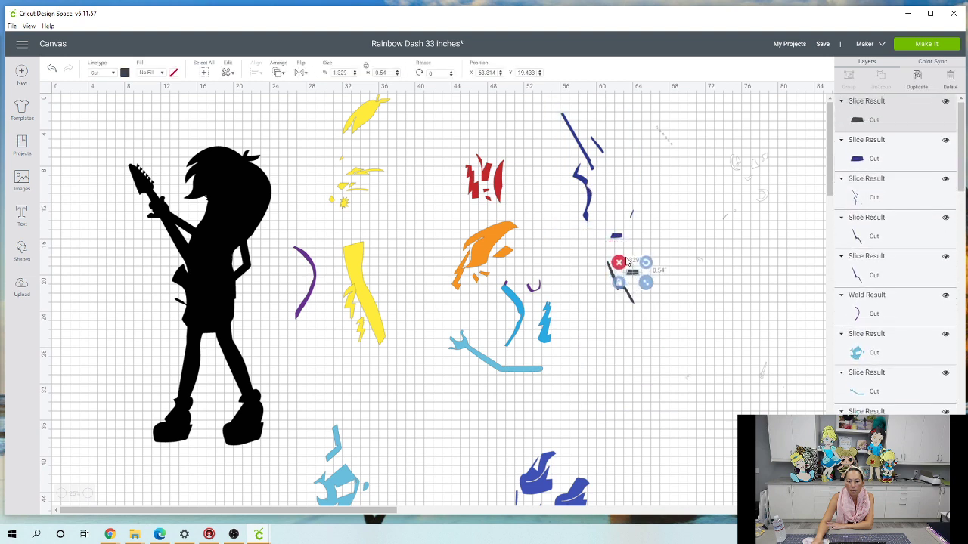
# Rotate the remaining navy guitar lines to about 343.7 degrees and move them over the blue lightning piece, to about X 51.9, Y 20.6
pyautogui.click(596, 170)
pyautogui.moveTo(622, 300); pyautogui.dragTo(652, 442)
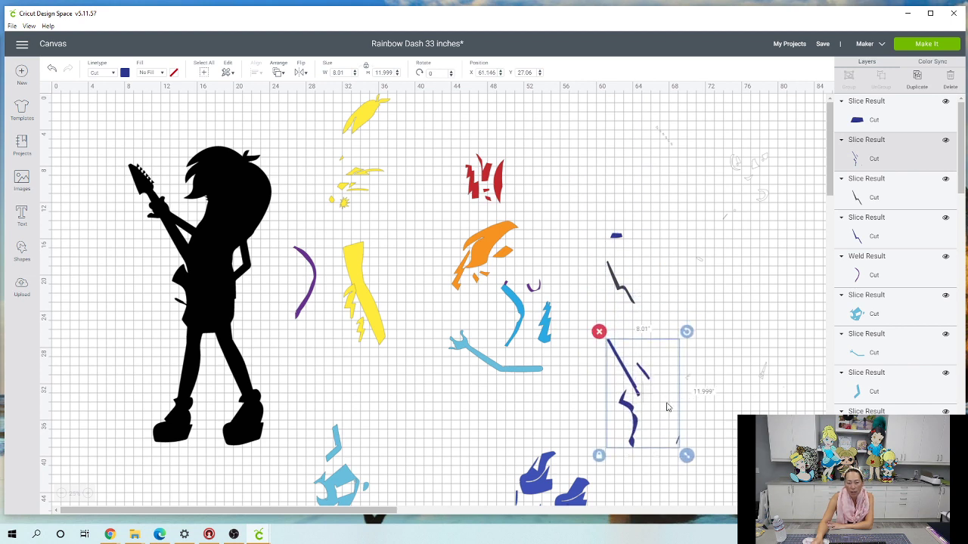
pyautogui.moveTo(687, 333); pyautogui.dragTo(672, 319)
pyautogui.click(672, 319)
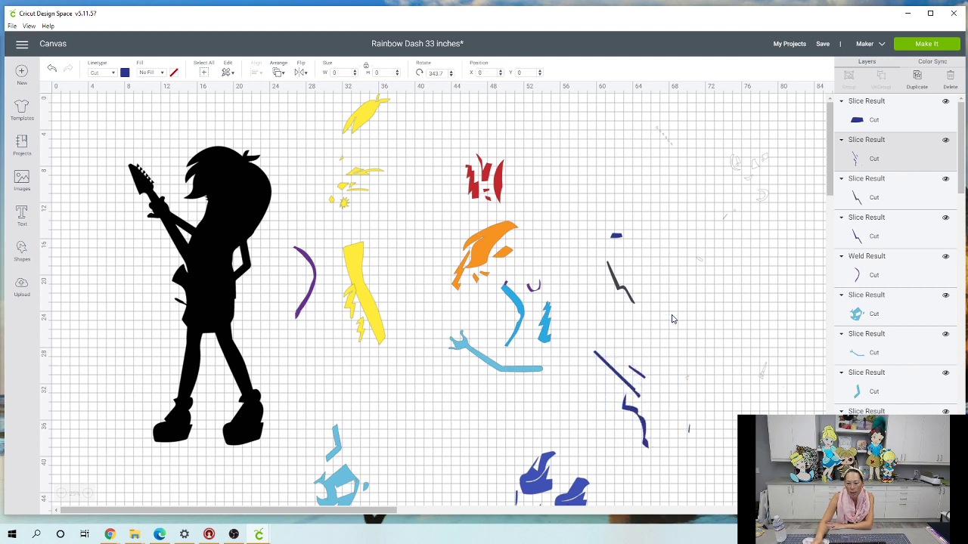
pyautogui.click(637, 399)
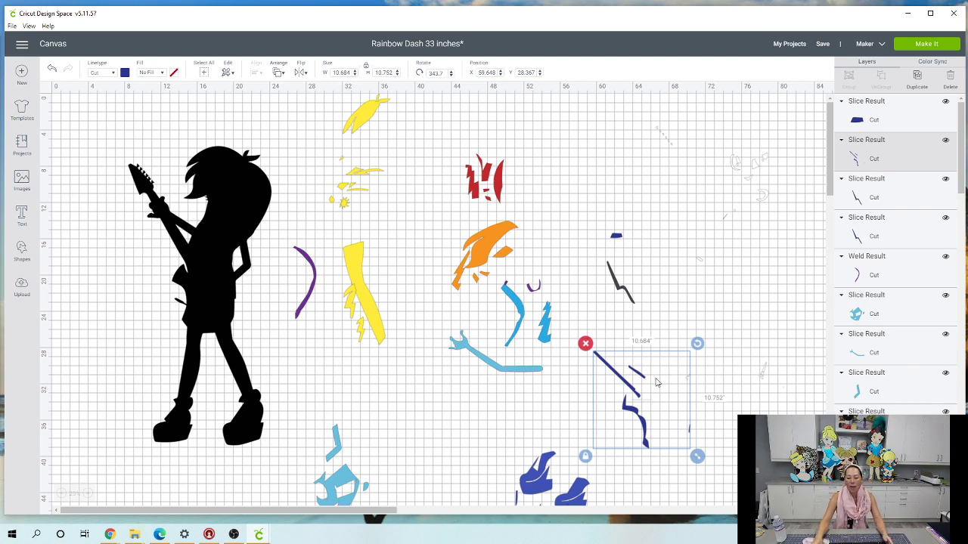
pyautogui.moveTo(636, 401); pyautogui.dragTo(565, 330)
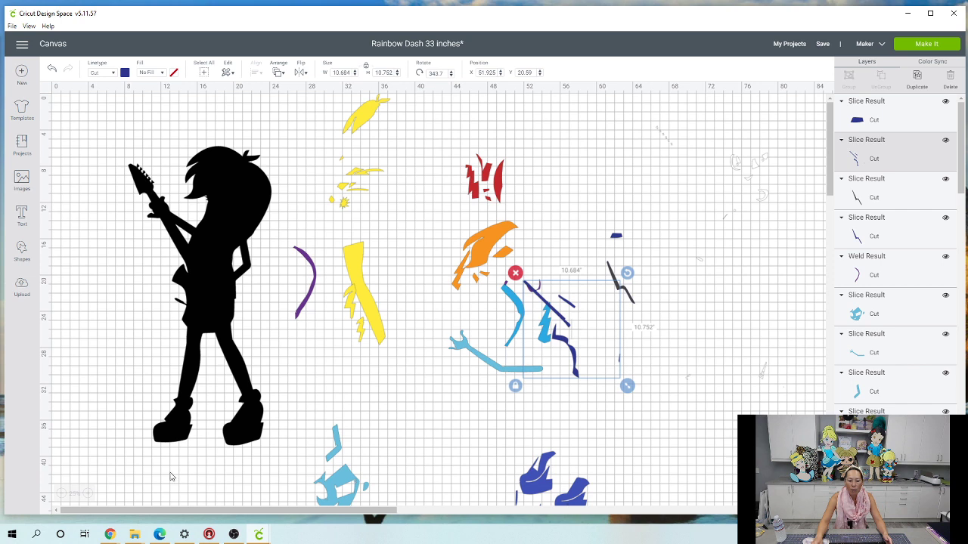
# Add a 3.111-inch square at about X 77.3, Y 24.2 and a 3.111-inch circle at about X 81.8, Y 18
pyautogui.click(34, 244)
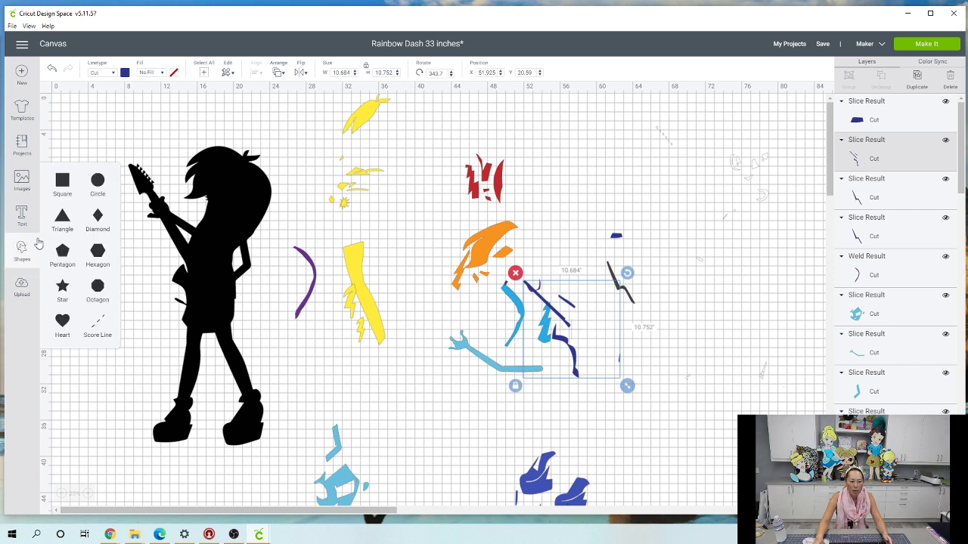
pyautogui.click(66, 190)
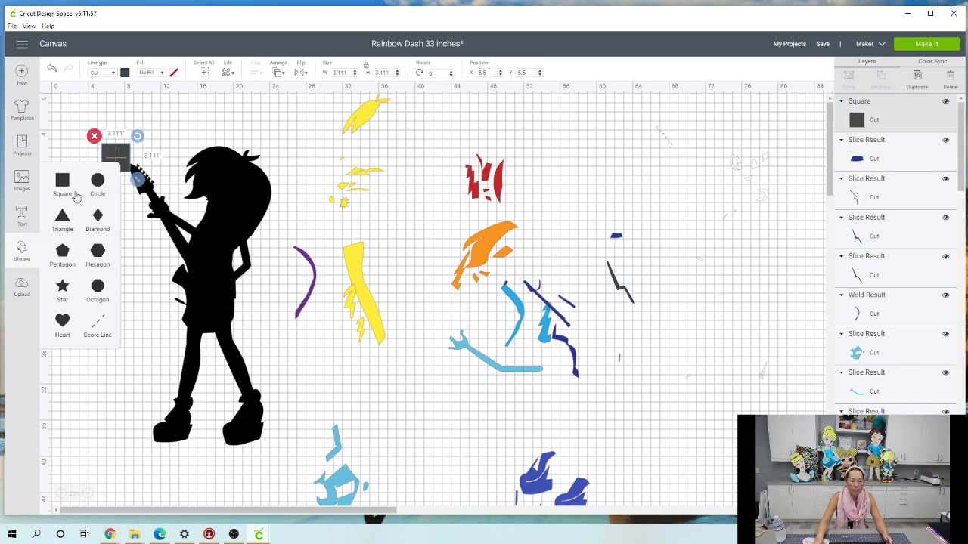
pyautogui.moveTo(112, 160); pyautogui.dragTo(764, 331)
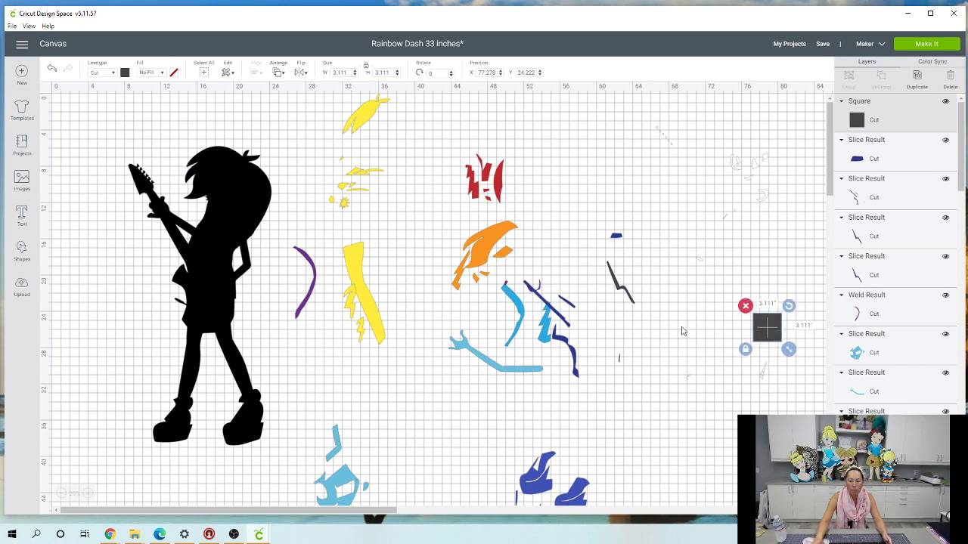
pyautogui.click(22, 250)
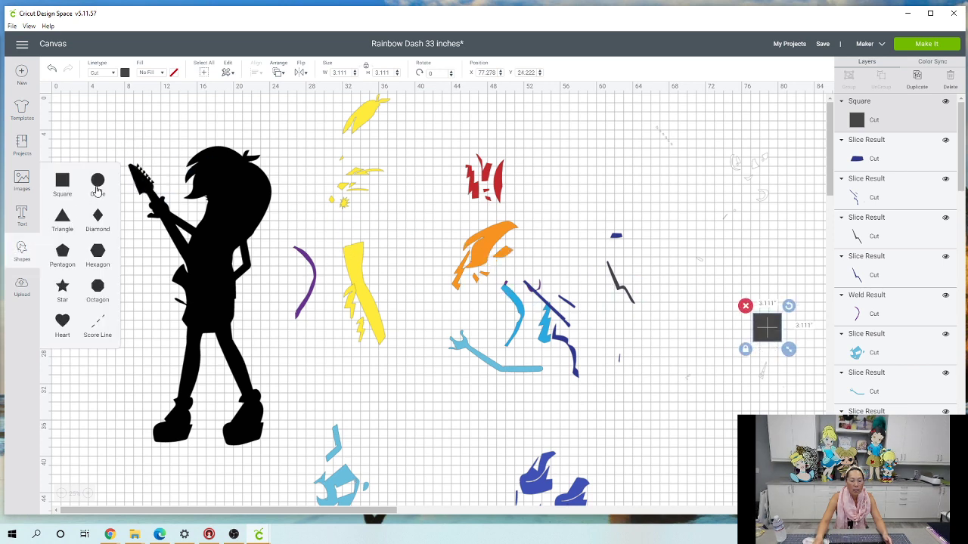
pyautogui.click(96, 189)
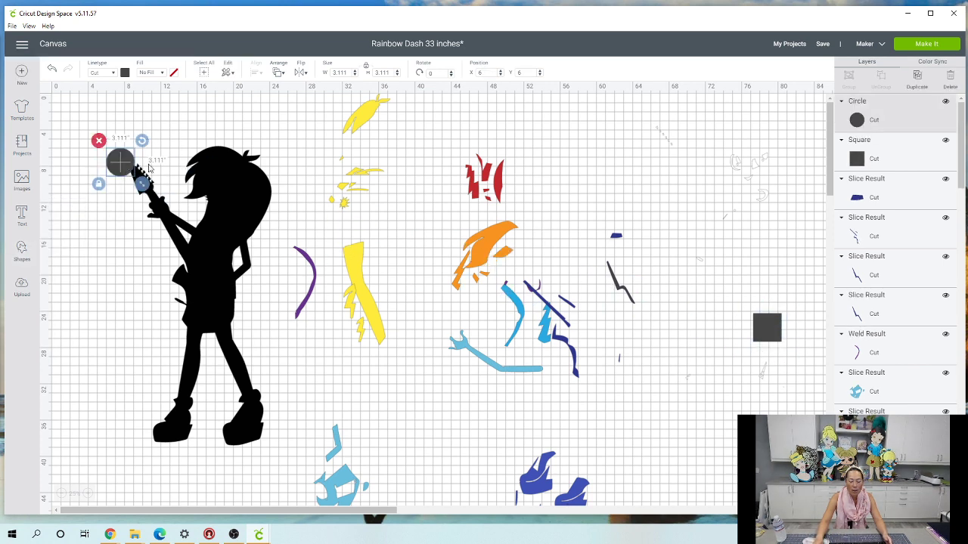
pyautogui.moveTo(121, 162); pyautogui.dragTo(788, 266)
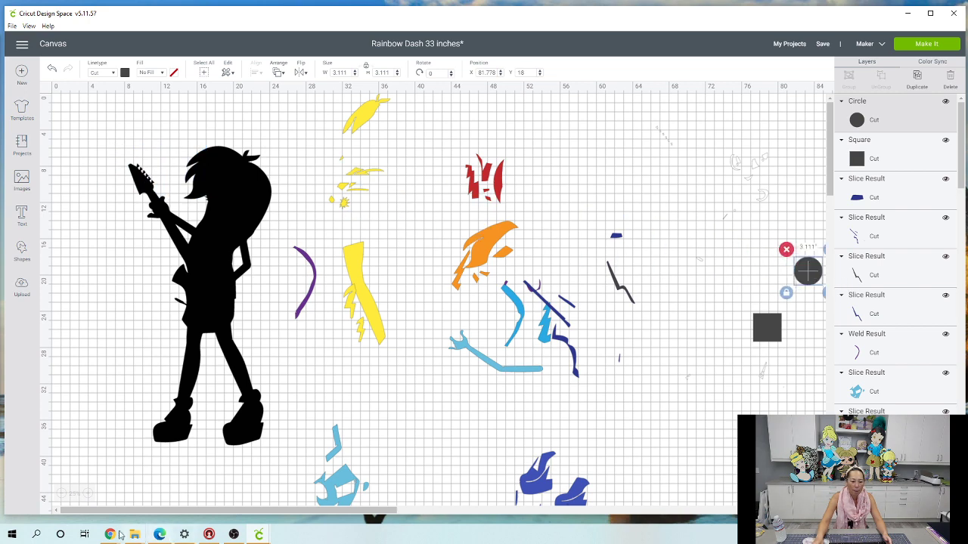
# Shift the white detail layer slightly, to about X 67.7, Y 5.3
pyautogui.click(89, 493)
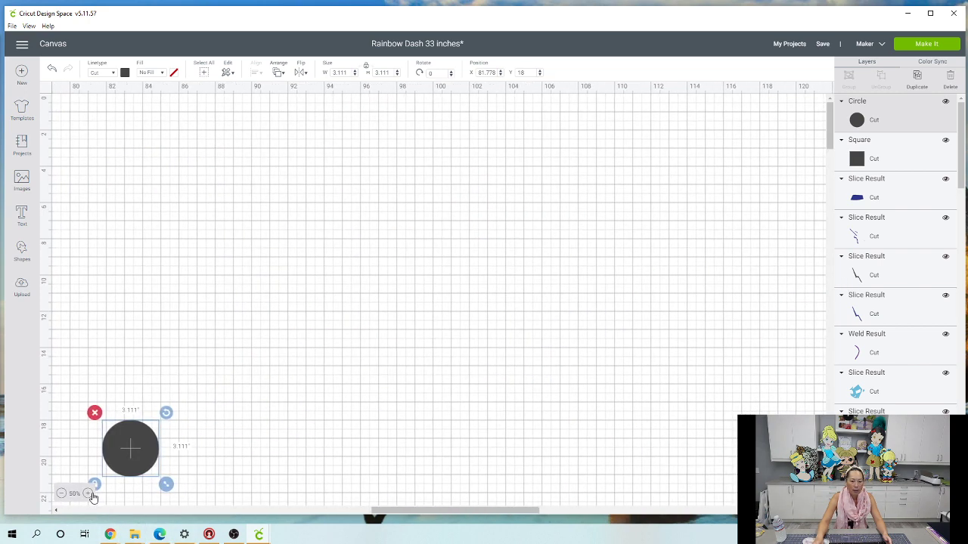
pyautogui.click(88, 494)
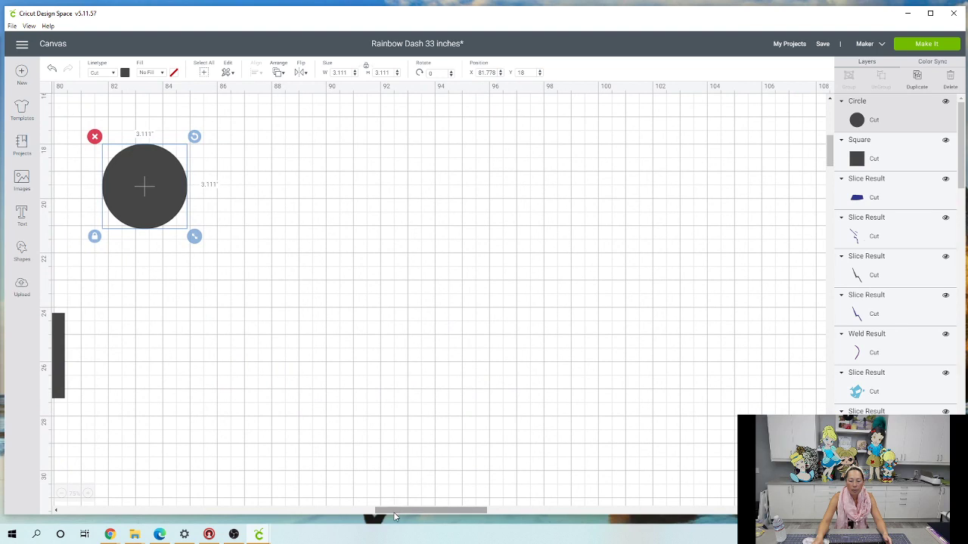
pyautogui.moveTo(394, 504); pyautogui.dragTo(329, 503)
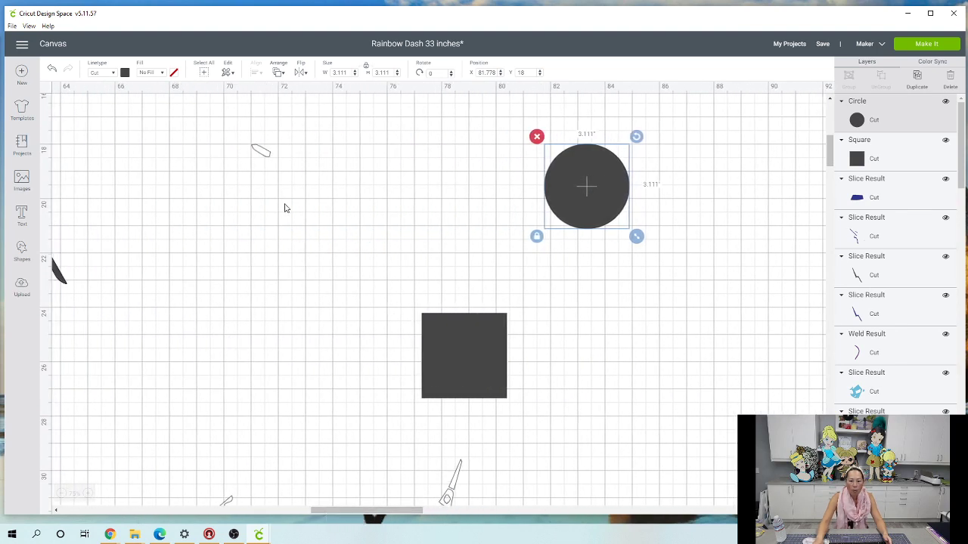
pyautogui.moveTo(269, 165); pyautogui.dragTo(301, 192)
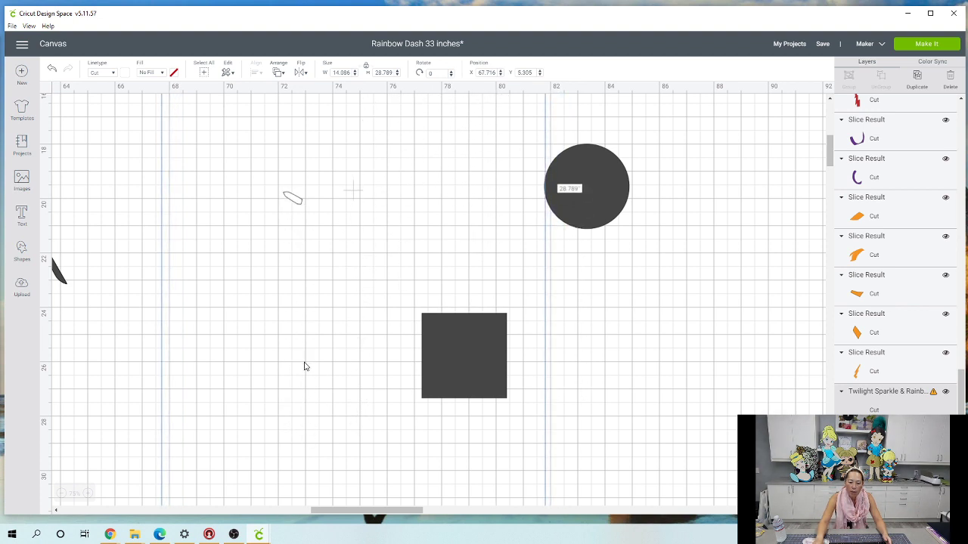
pyautogui.scroll(-3, 611, 433)
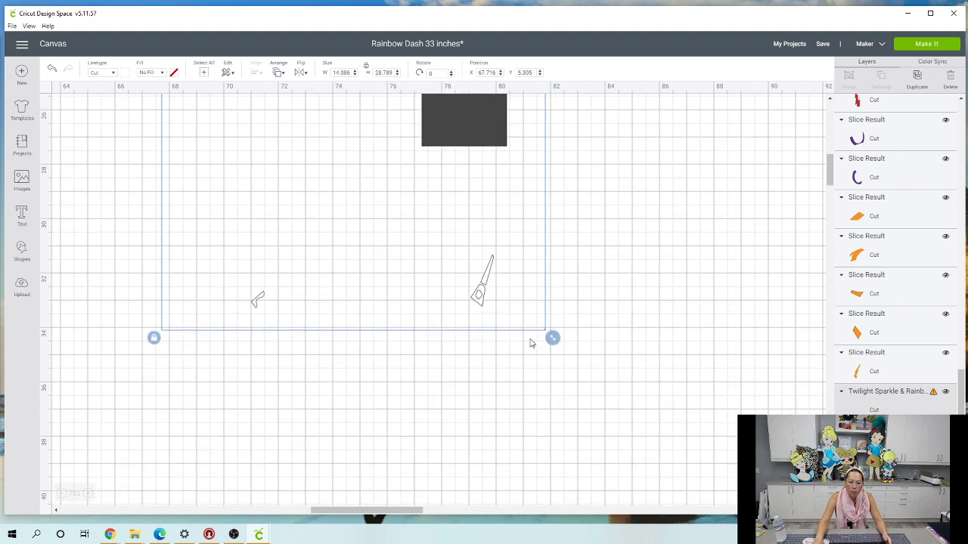
pyautogui.scroll(2, 442, 316)
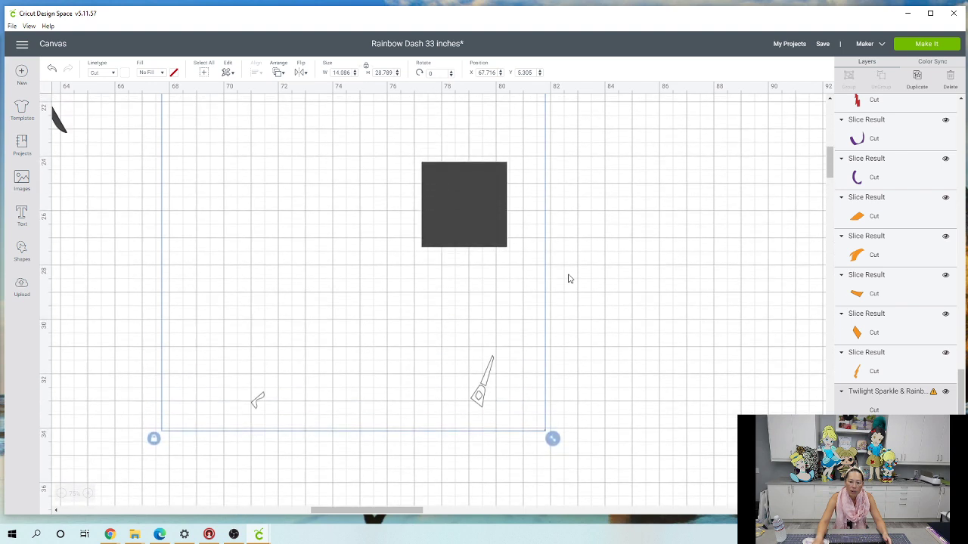
pyautogui.scroll(2, 569, 279)
# Move the circle near the pointed white piece, to about X 82.4, Y 30.5, and the square aside to about X 88.5, Y 24.9
pyautogui.moveTo(600, 158); pyautogui.dragTo(617, 497)
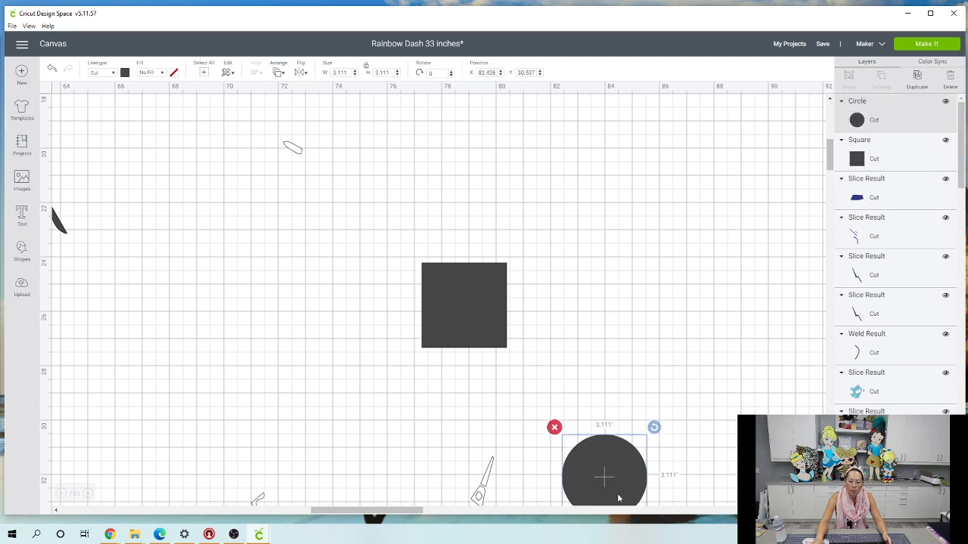
pyautogui.scroll(-3, 469, 319)
pyautogui.click(469, 165)
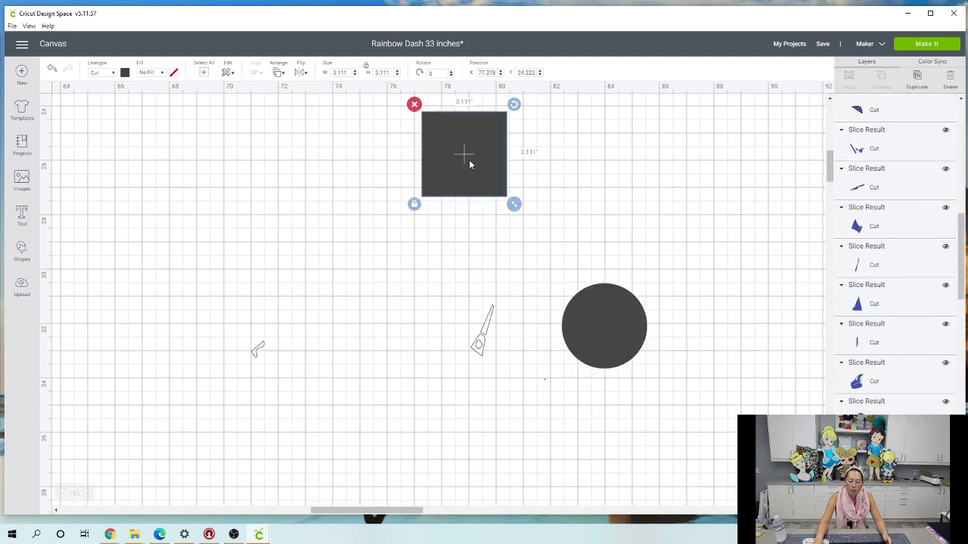
pyautogui.moveTo(469, 165); pyautogui.dragTo(774, 182)
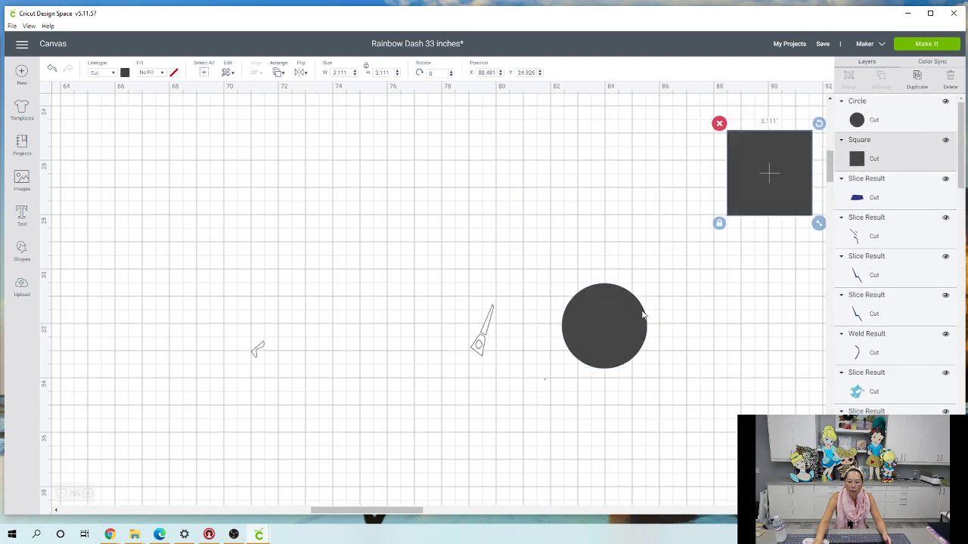
# Shrink the circle to about 0.13 inches over the gap in the pointed white piece and weld it to the white layer
pyautogui.moveTo(585, 343); pyautogui.dragTo(538, 361)
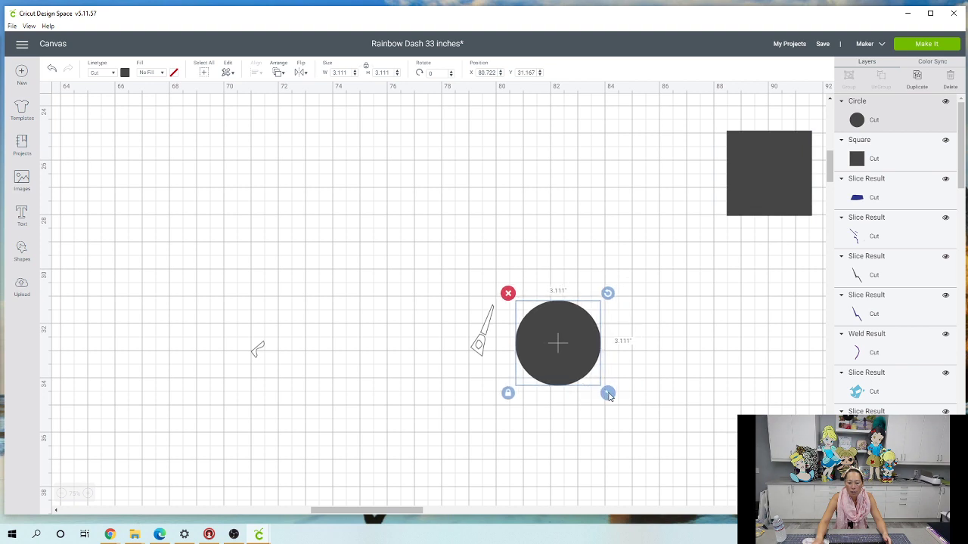
pyautogui.moveTo(608, 394); pyautogui.dragTo(495, 350)
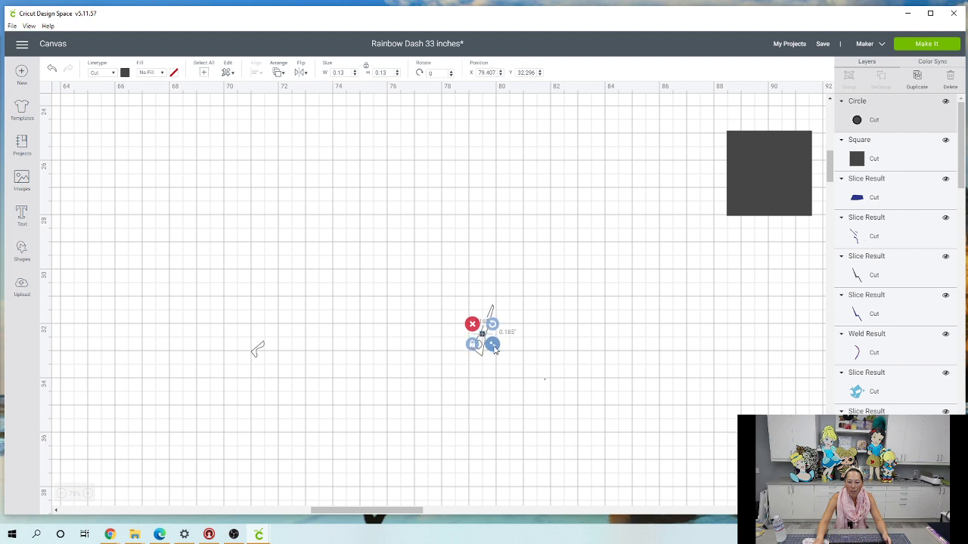
pyautogui.click(506, 397)
pyautogui.moveTo(506, 400); pyautogui.dragTo(463, 317)
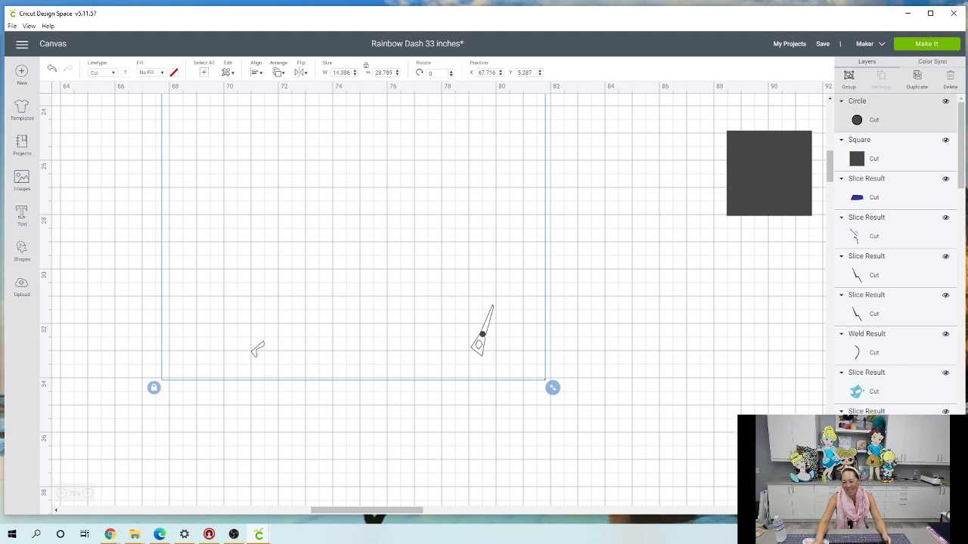
pyautogui.click(871, 505)
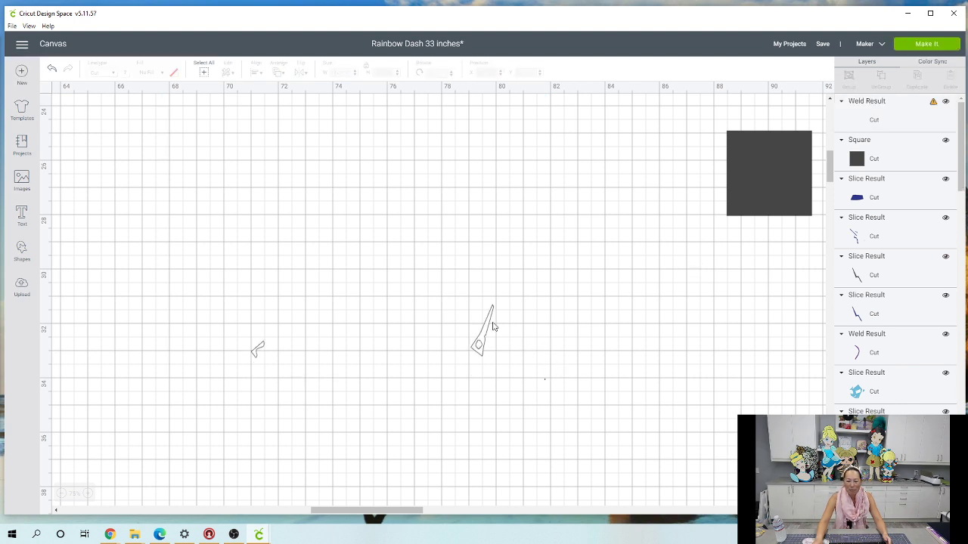
# Slice the pointed white piece and the small bent white piece out of the white layer with the dark square
pyautogui.moveTo(739, 212); pyautogui.dragTo(482, 343)
pyautogui.click(509, 434)
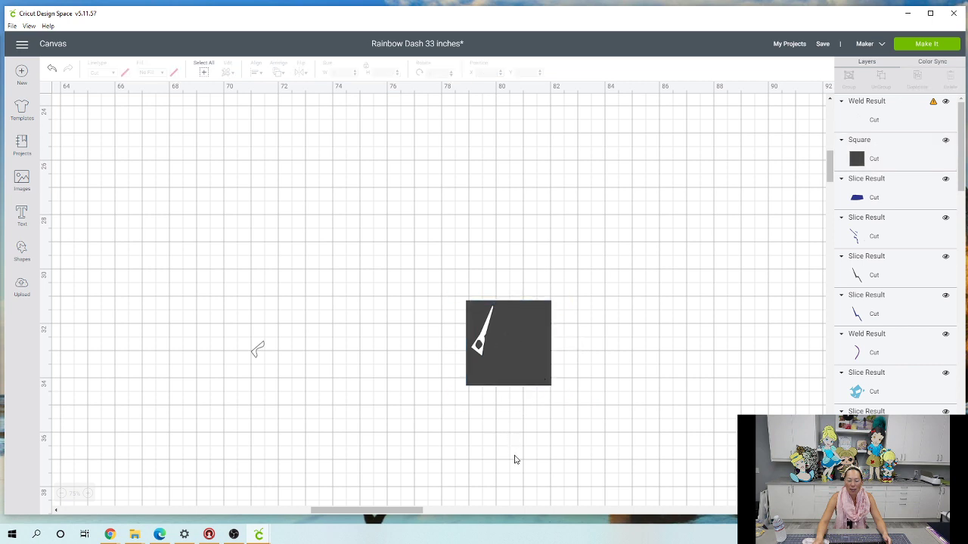
pyautogui.moveTo(527, 465); pyautogui.dragTo(462, 292)
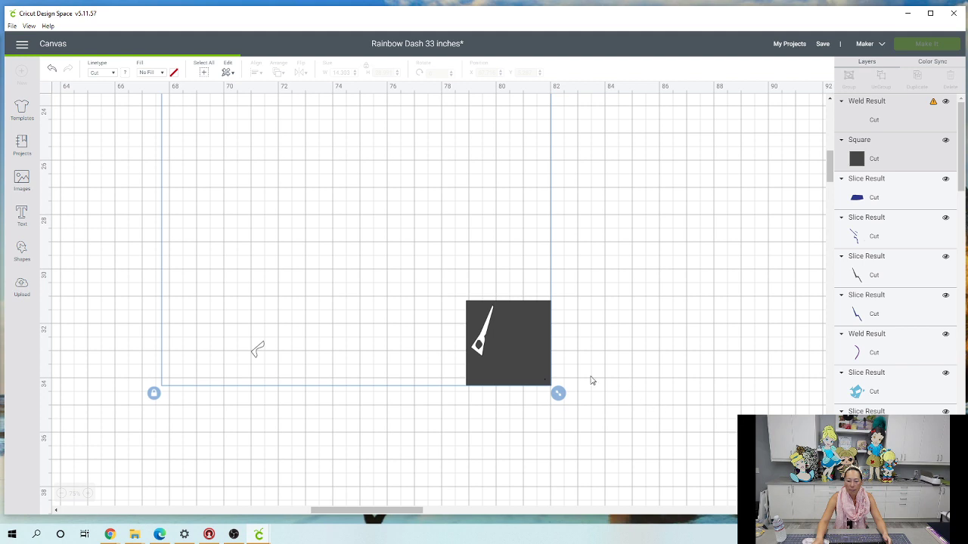
pyautogui.moveTo(523, 346); pyautogui.dragTo(259, 372)
pyautogui.moveTo(310, 395); pyautogui.dragTo(261, 340)
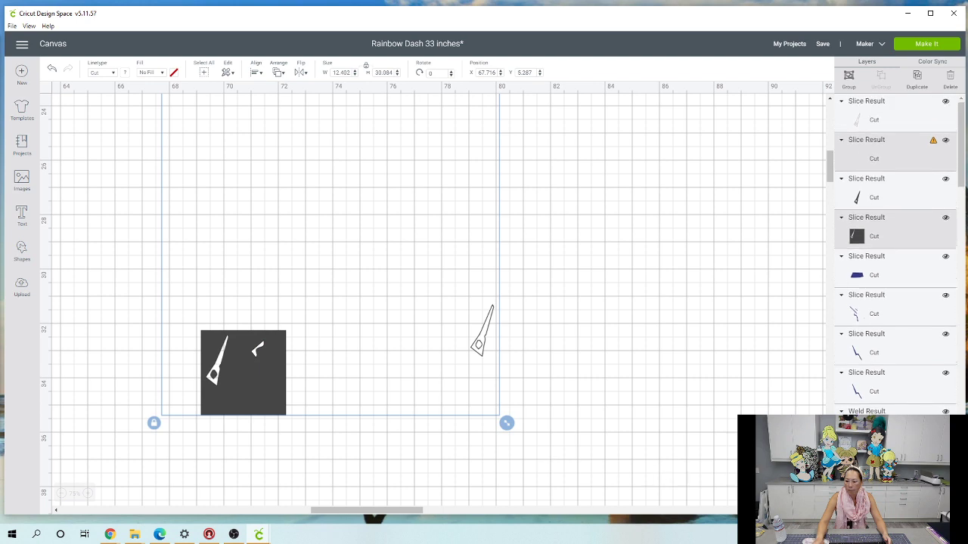
# Pull the two sliced white pieces clear of the square and delete their dark cutouts
pyautogui.moveTo(245, 371); pyautogui.dragTo(604, 372)
pyautogui.moveTo(481, 345); pyautogui.dragTo(442, 416)
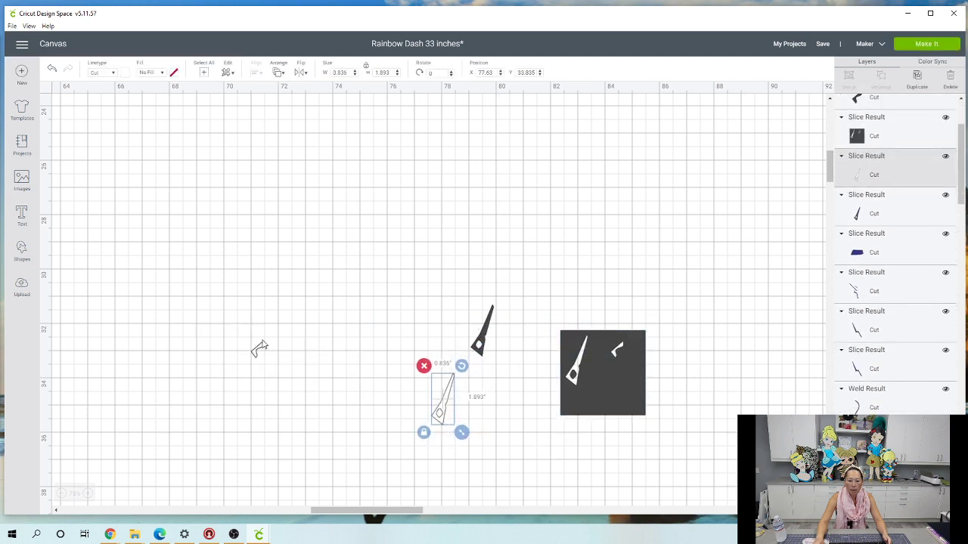
pyautogui.moveTo(257, 348); pyautogui.dragTo(331, 397)
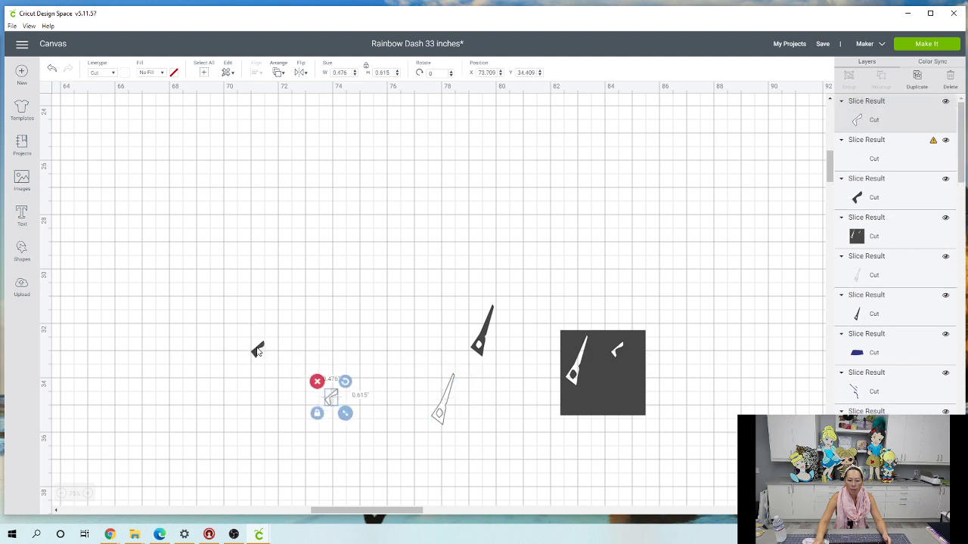
pyautogui.moveTo(257, 350); pyautogui.dragTo(494, 353)
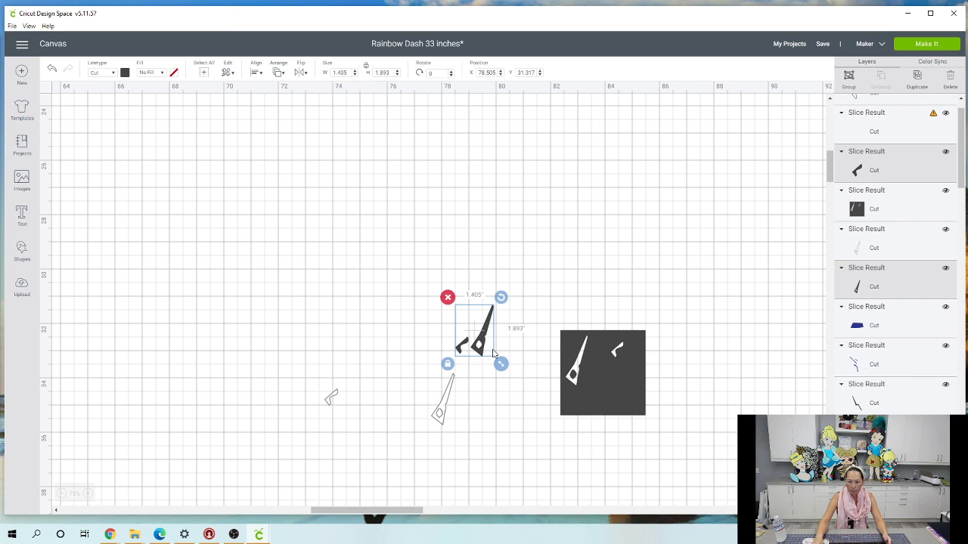
pyautogui.press('Delete')
# Place the dark square over the small elongated white piece near X 72, Y 20 and slice that piece out
pyautogui.scroll(3, 503, 378)
pyautogui.moveTo(581, 487); pyautogui.dragTo(279, 262)
pyautogui.scroll(3, 343, 352)
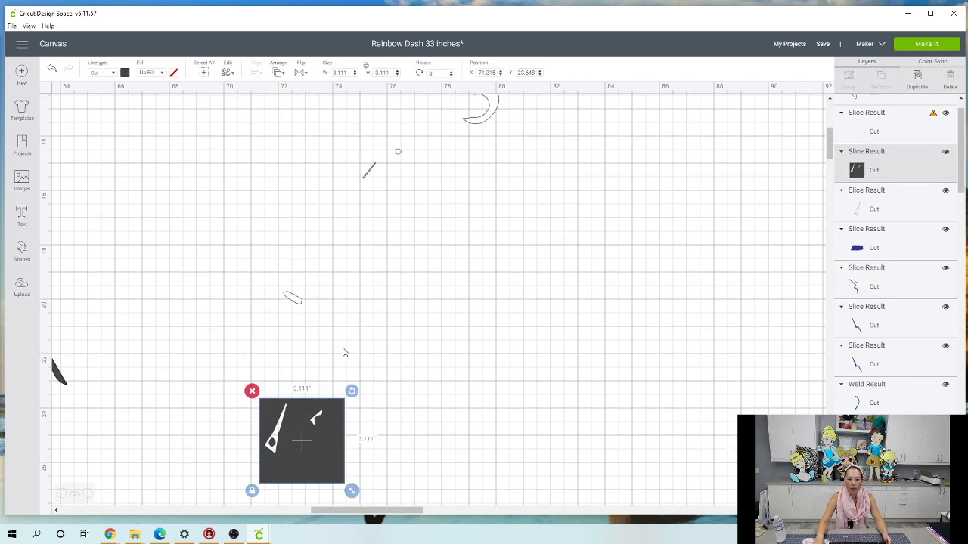
pyautogui.moveTo(326, 446); pyautogui.dragTo(319, 333)
pyautogui.moveTo(347, 421); pyautogui.dragTo(290, 245)
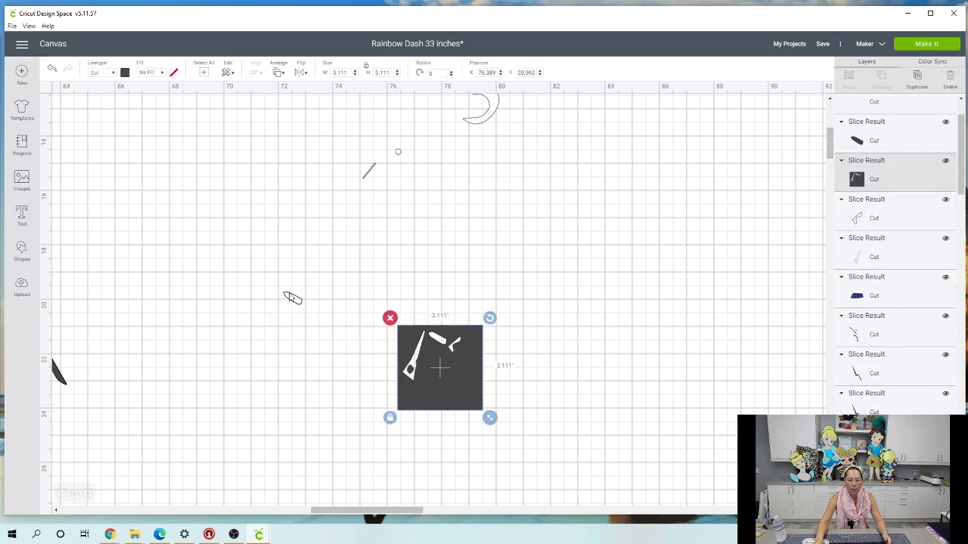
# Move the sliced elongated white piece aside and delete its dark cutout
pyautogui.click(293, 299)
pyautogui.click(287, 303)
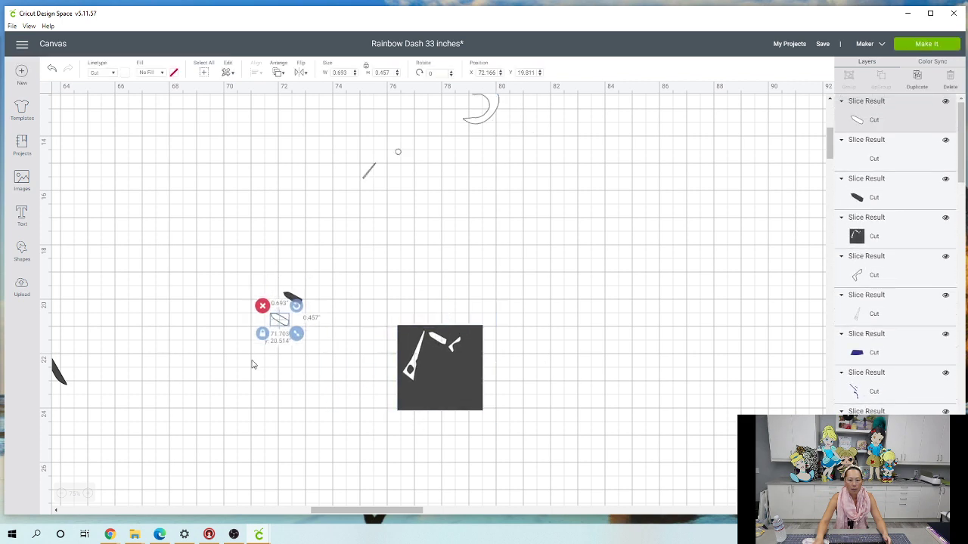
pyautogui.click(292, 299)
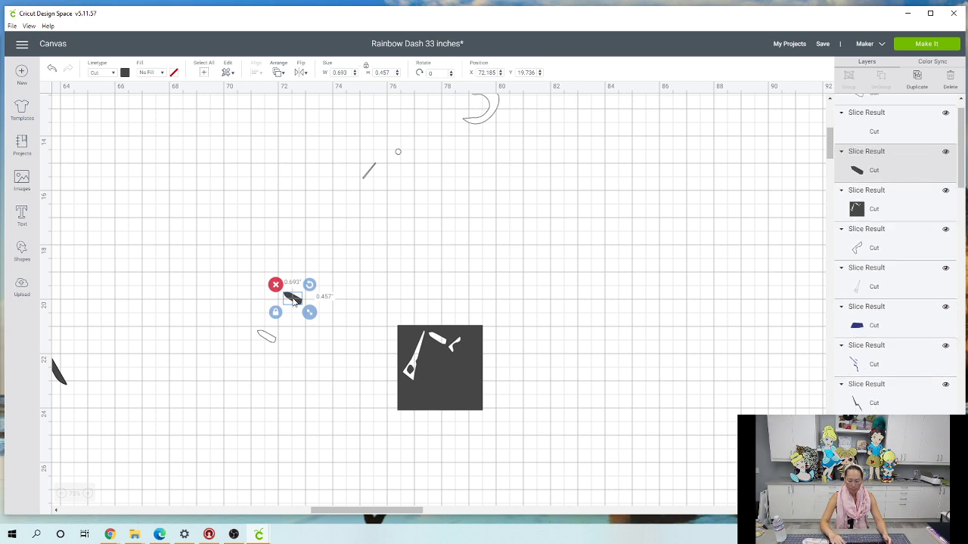
pyautogui.press('Delete')
# Move the dark square up to about X 75.7, Y 18.1 and the remaining white layer to about X 74, Y 10.7
pyautogui.scroll(5, 340, 308)
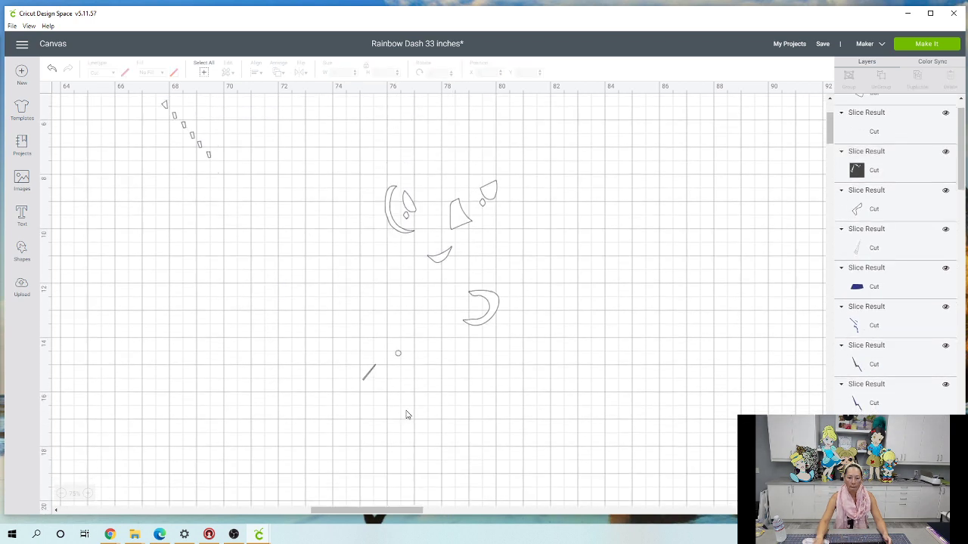
pyautogui.scroll(-3, 408, 415)
pyautogui.moveTo(443, 469); pyautogui.dragTo(425, 391)
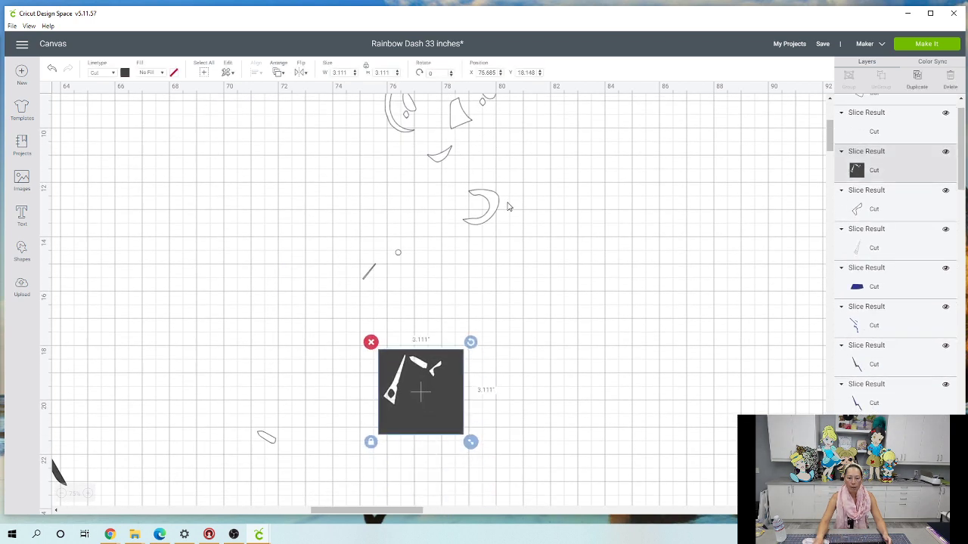
pyautogui.moveTo(507, 215); pyautogui.dragTo(659, 348)
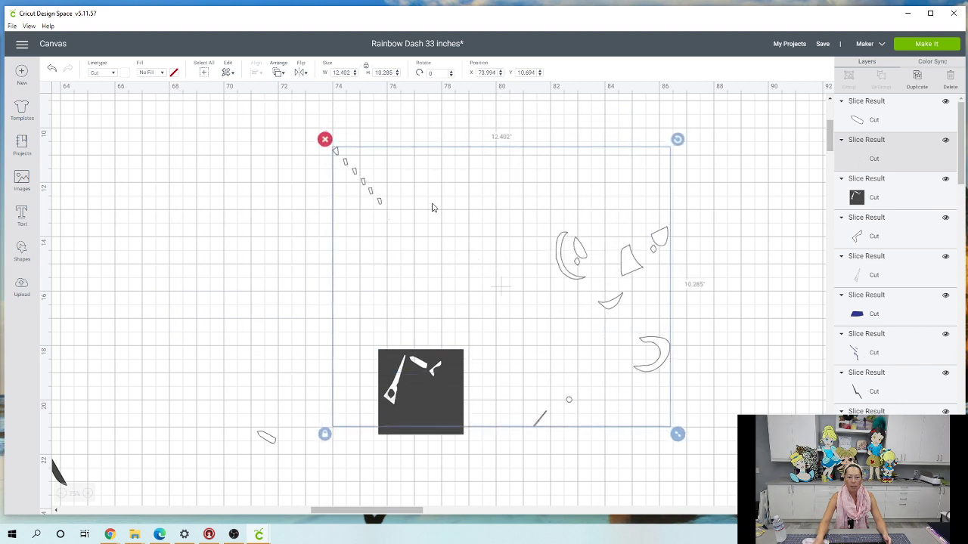
# Rotate the dark square to about 309.25 degrees over the row of white dashes, at about X 72.1, Y 10.6, and slice them
pyautogui.moveTo(436, 433); pyautogui.dragTo(329, 247)
pyautogui.moveTo(351, 184)
pyautogui.mouseDown()
pyautogui.moveTo(324, 162)
pyautogui.moveTo(294, 162)
pyautogui.moveTo(310, 216)
pyautogui.moveTo(349, 200)
pyautogui.moveTo(365, 180)
pyautogui.mouseUp()
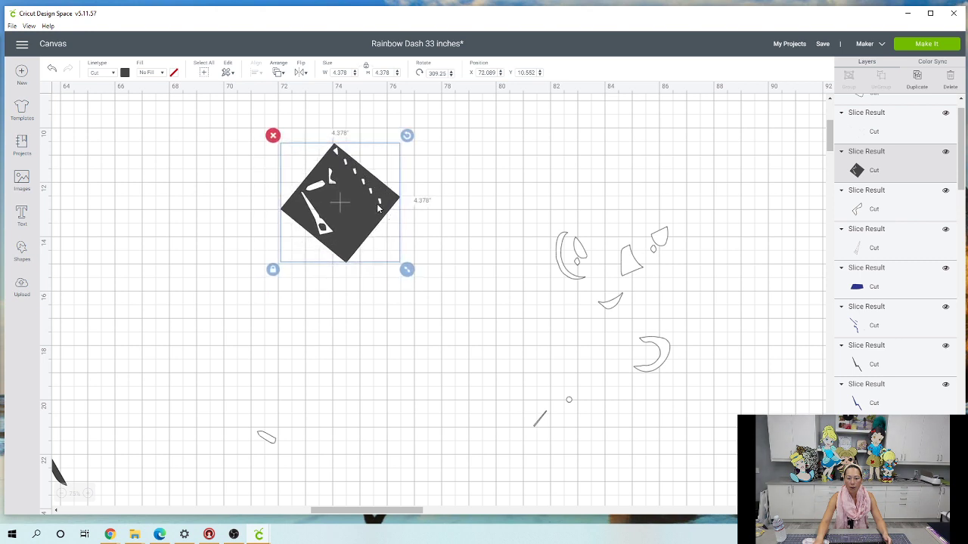
pyautogui.click(235, 195)
pyautogui.moveTo(235, 167); pyautogui.dragTo(521, 287)
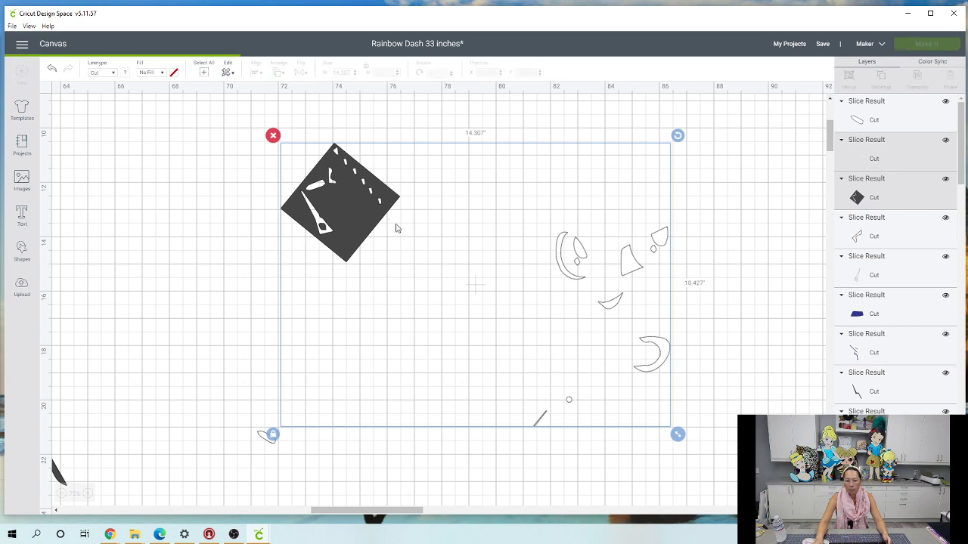
# Move the sliced white dashes toward the other white outlines and delete their dark cutouts and the leftover dark square
pyautogui.moveTo(349, 199); pyautogui.dragTo(518, 313)
pyautogui.click(627, 266)
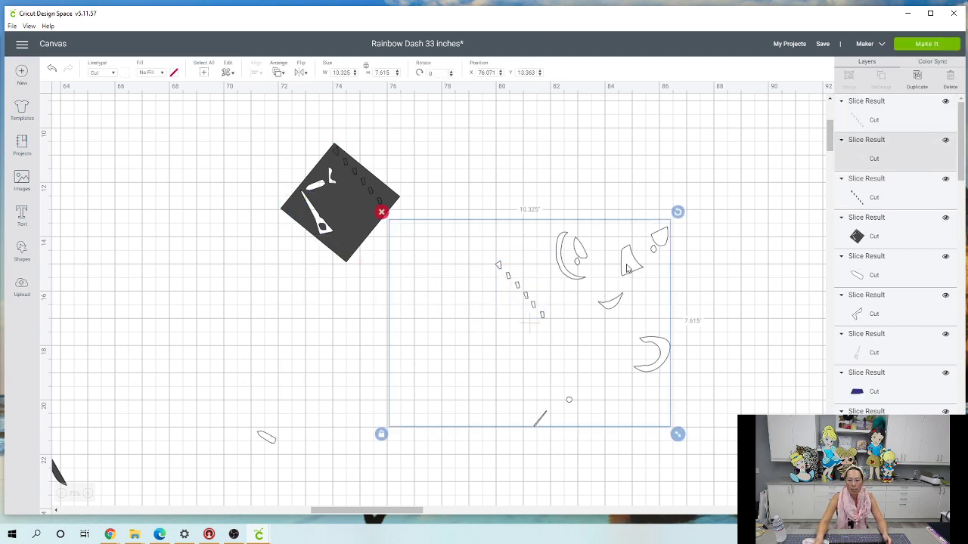
pyautogui.click(371, 212)
pyautogui.moveTo(337, 153); pyautogui.dragTo(216, 244)
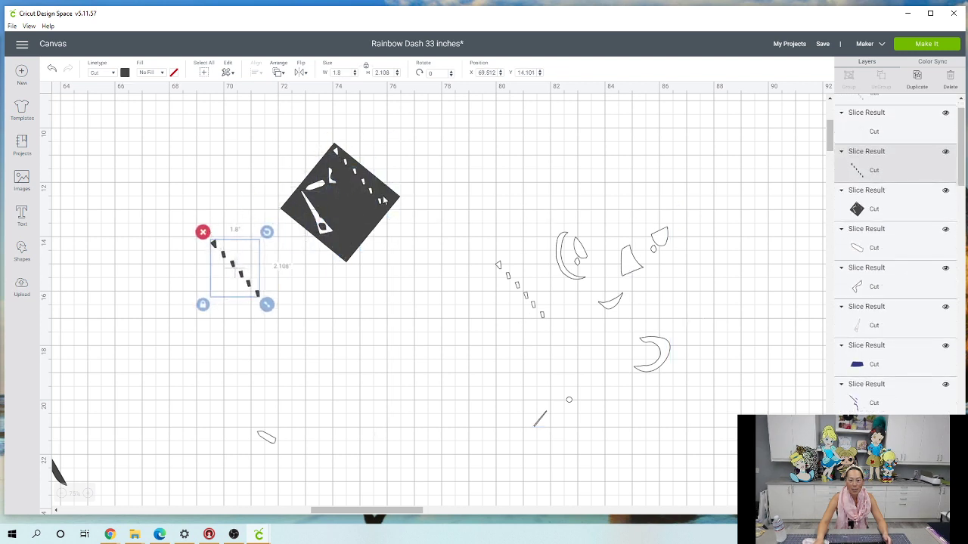
pyautogui.press('Delete')
pyautogui.moveTo(361, 207); pyautogui.dragTo(287, 260)
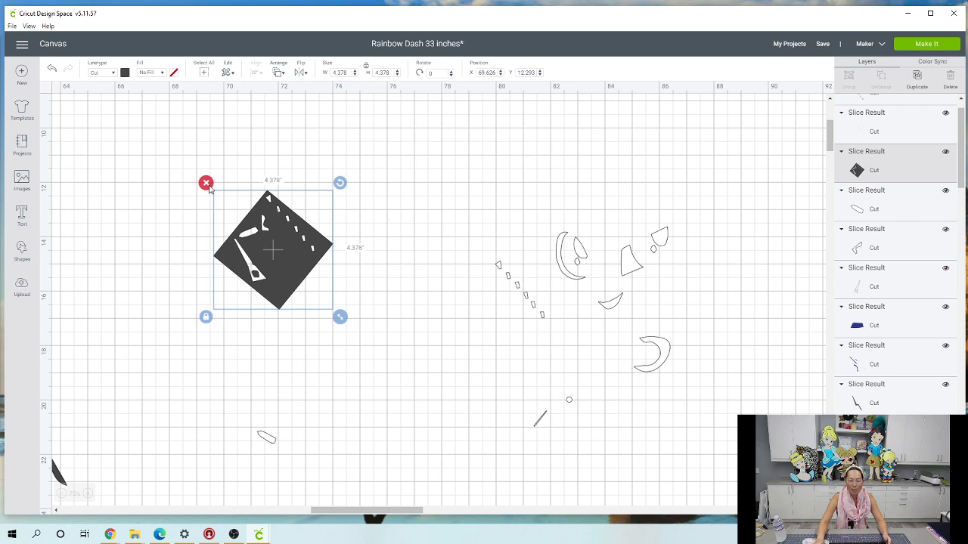
pyautogui.press('Delete')
pyautogui.moveTo(346, 509); pyautogui.dragTo(103, 513)
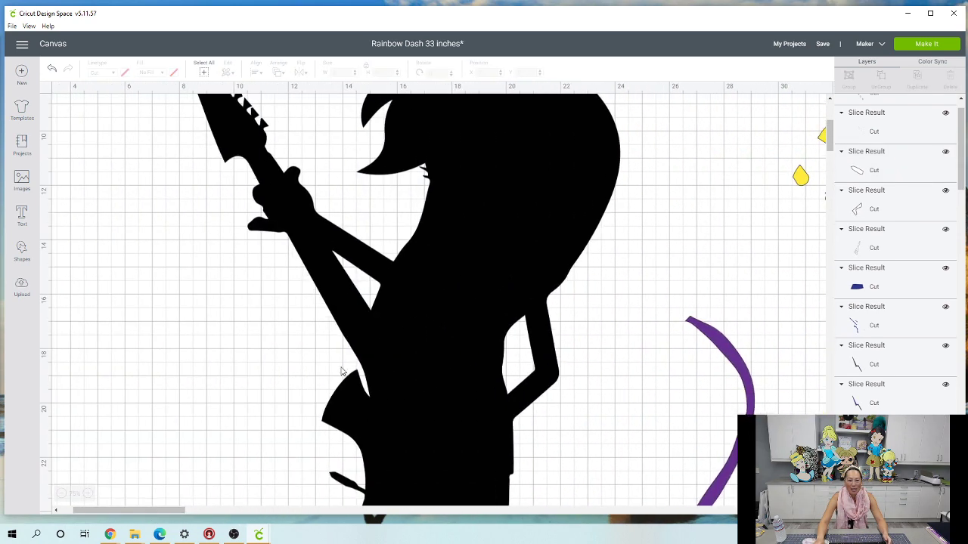
pyautogui.click(63, 494)
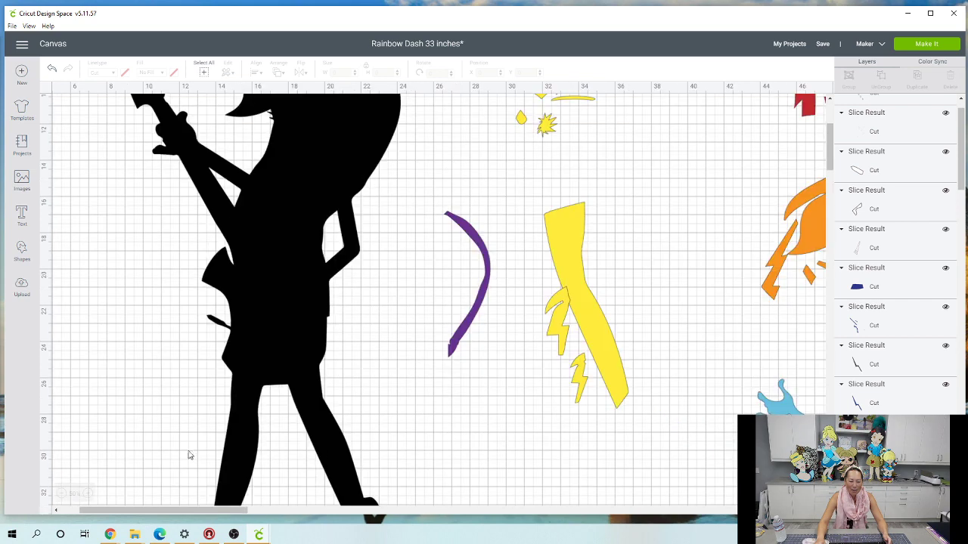
pyautogui.click(62, 494)
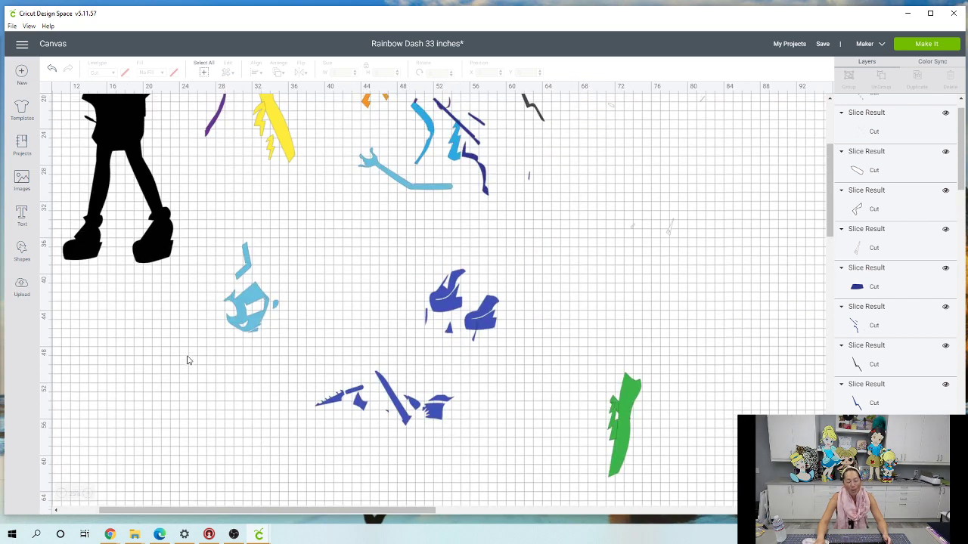
pyautogui.scroll(3, 226, 318)
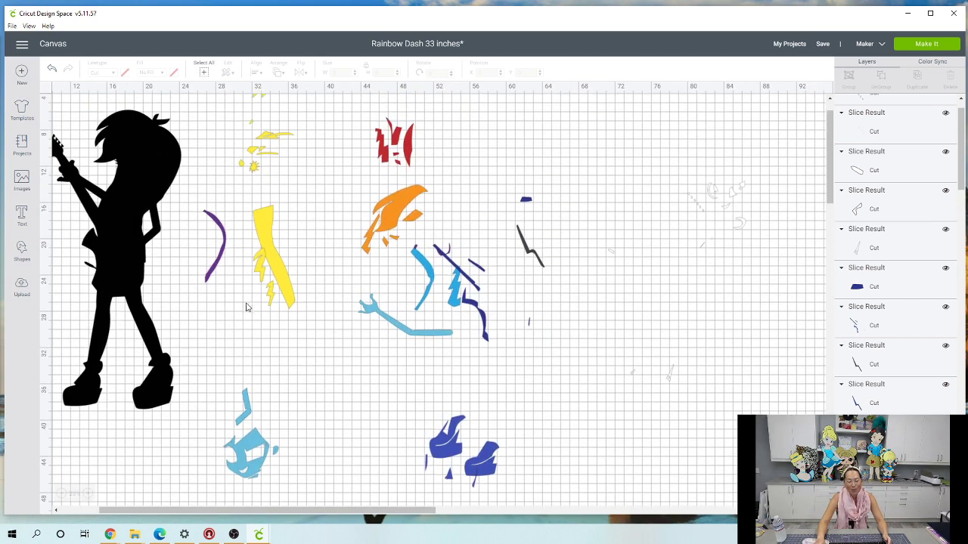
# Save the project and move the selected coloured layers well clear of the black silhouette, to about X 65.25, Y -0.56
pyautogui.click(835, 59)
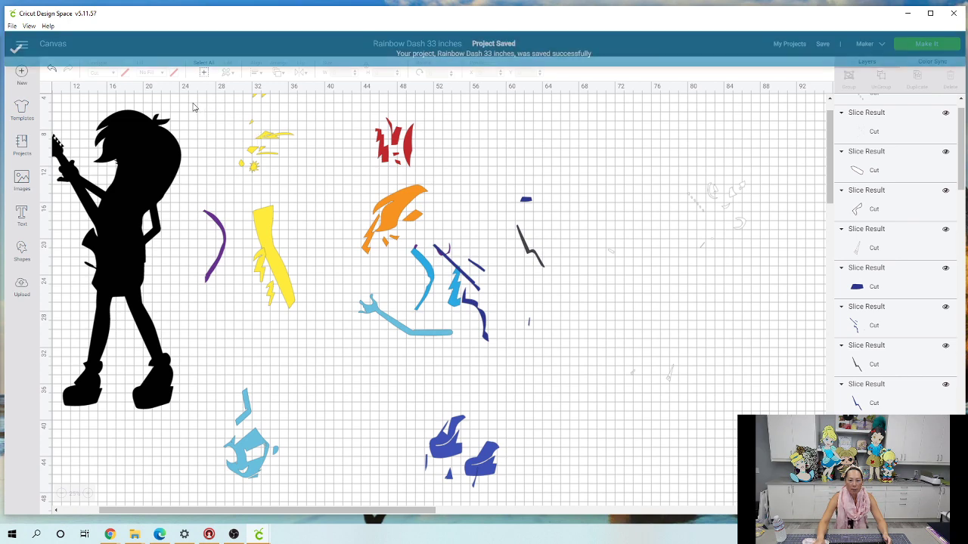
pyautogui.moveTo(193, 103); pyautogui.dragTo(507, 502)
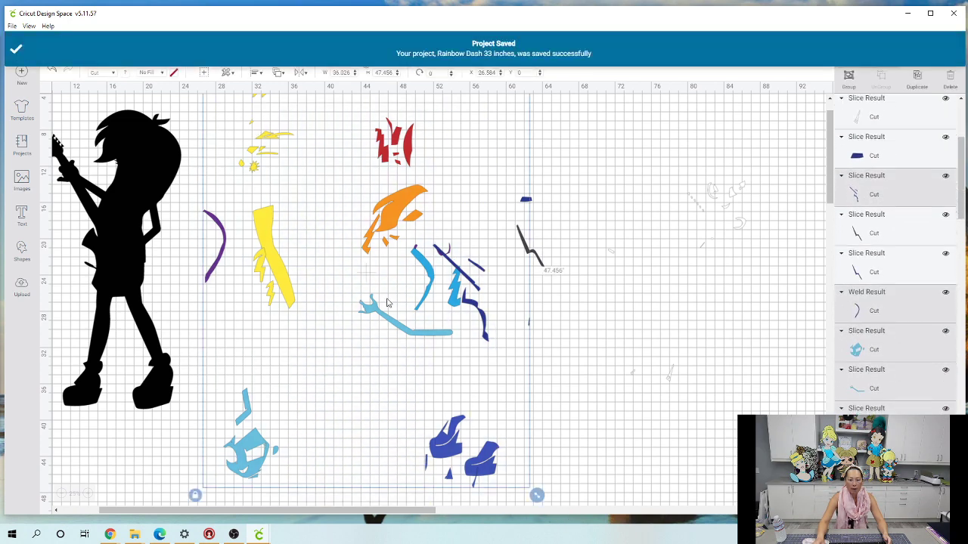
pyautogui.moveTo(366, 247); pyautogui.dragTo(719, 249)
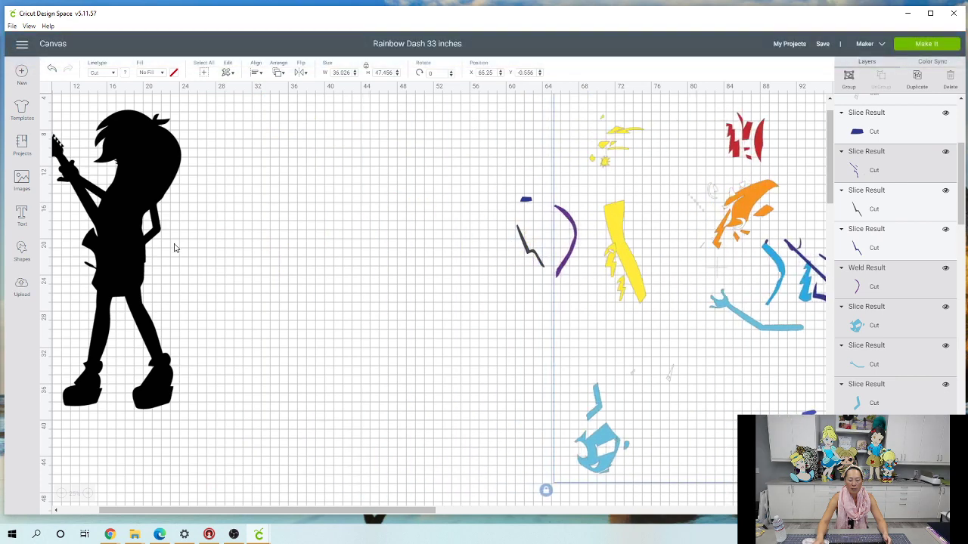
# Move the black silhouette to about X 14.1, Y 8.5 and add an 11 by 11 inch square over its upper part
pyautogui.moveTo(144, 191); pyautogui.dragTo(196, 215)
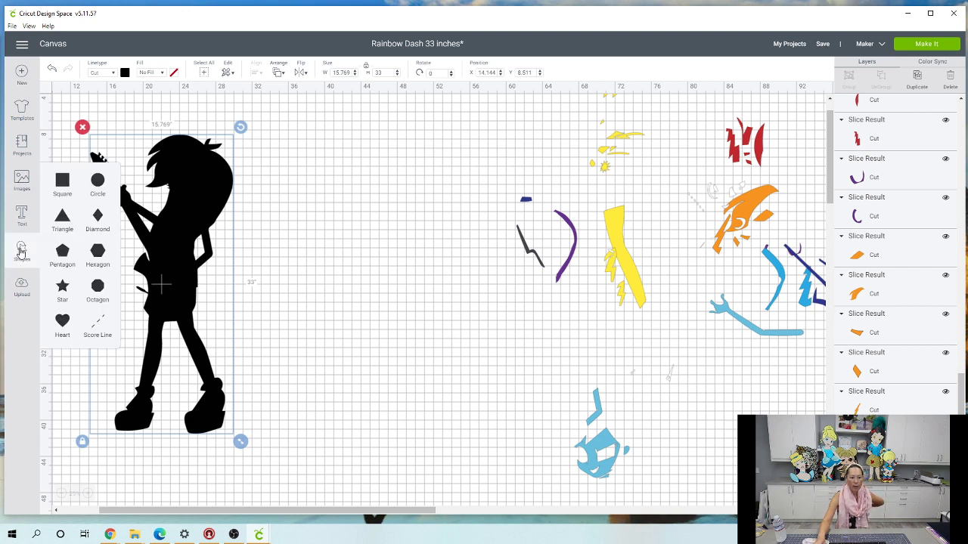
pyautogui.click(97, 186)
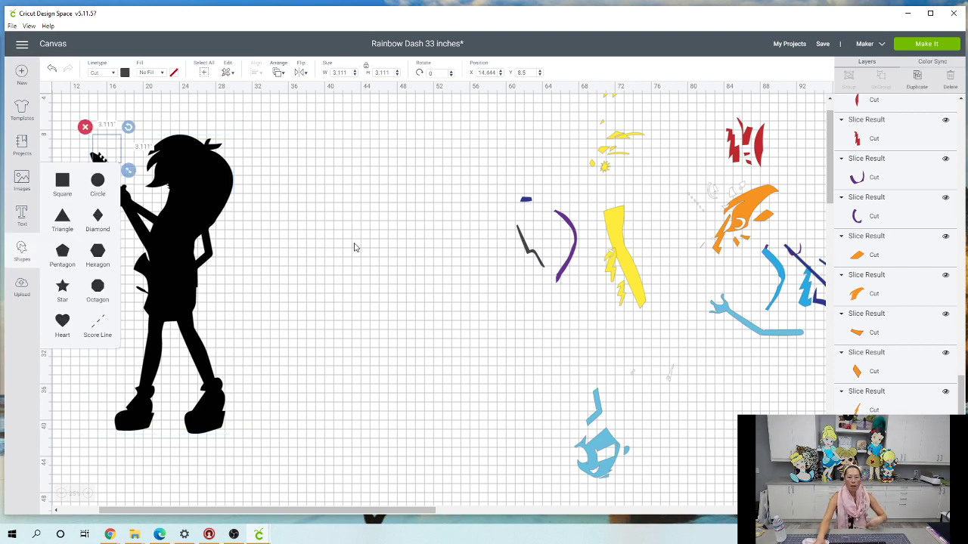
pyautogui.doubleClick(344, 72)
pyautogui.write('11')
pyautogui.press('Tab')
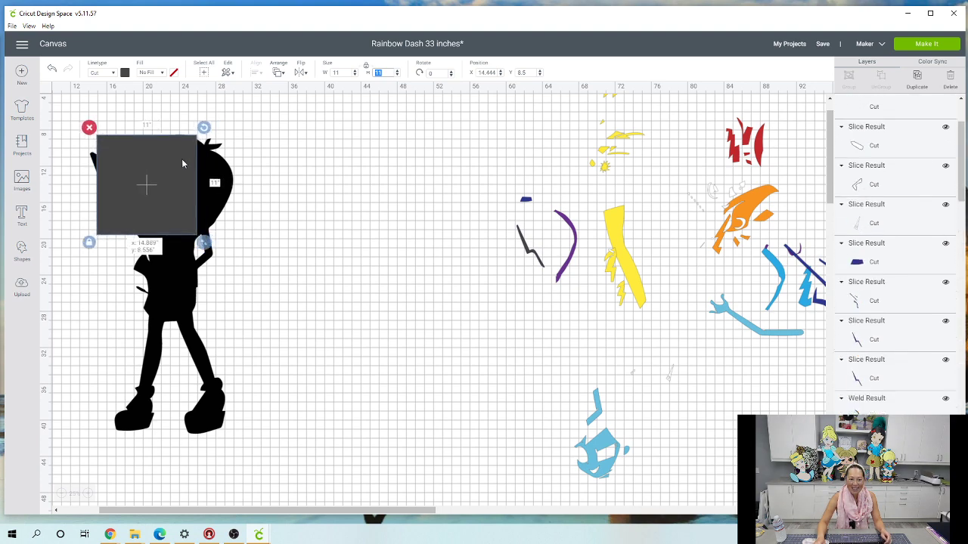
# Position the 11-inch square over the silhouette's upper part at X 13, Y 8
pyautogui.moveTo(181, 159); pyautogui.dragTo(140, 176)
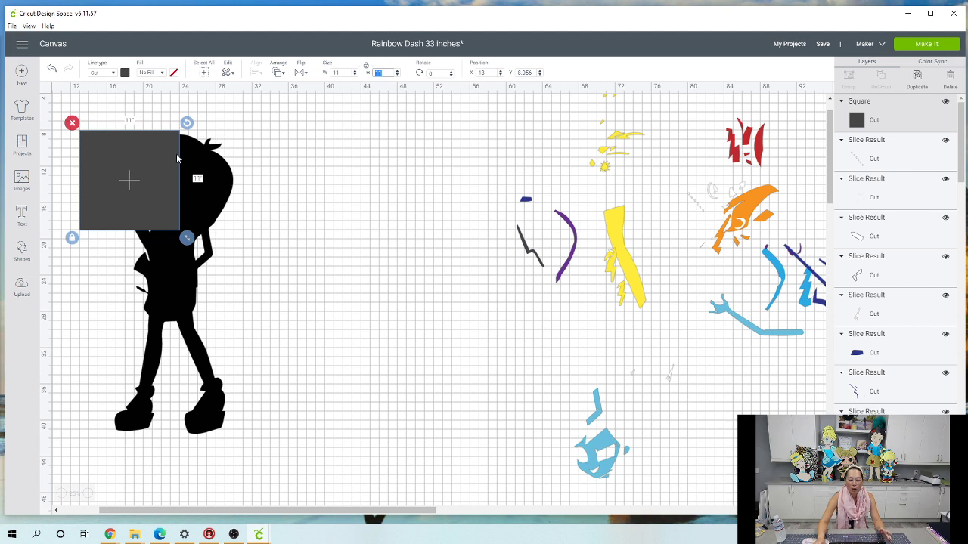
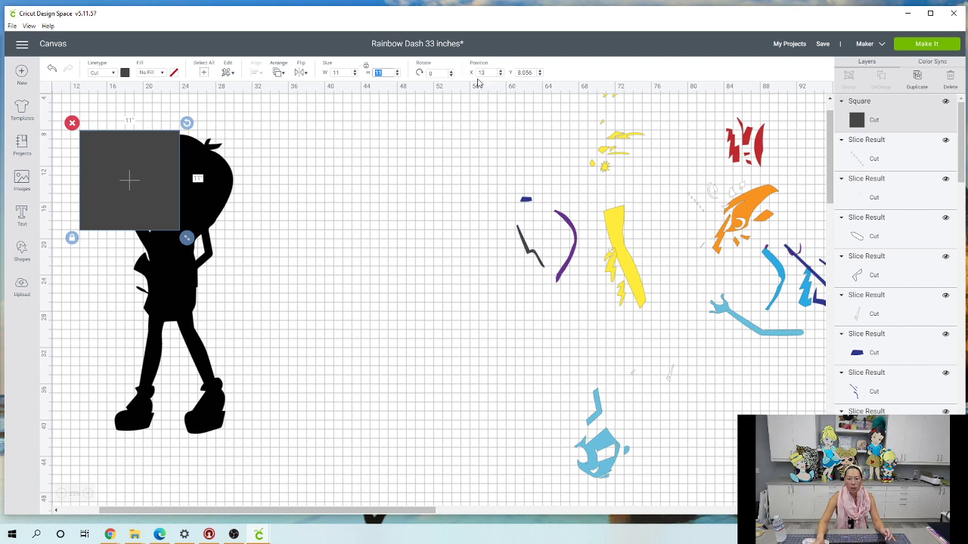
pyautogui.click(529, 72)
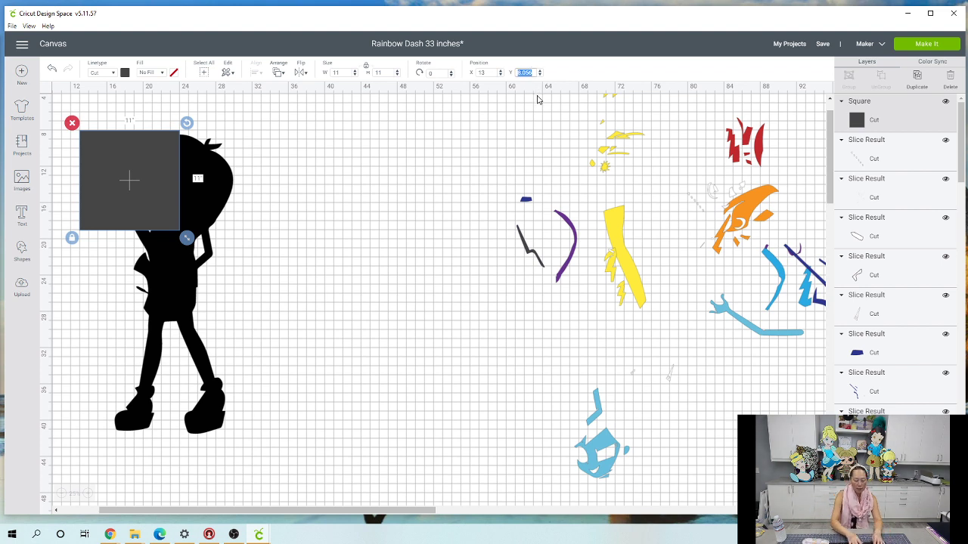
pyautogui.write('8')
pyautogui.press('Return')
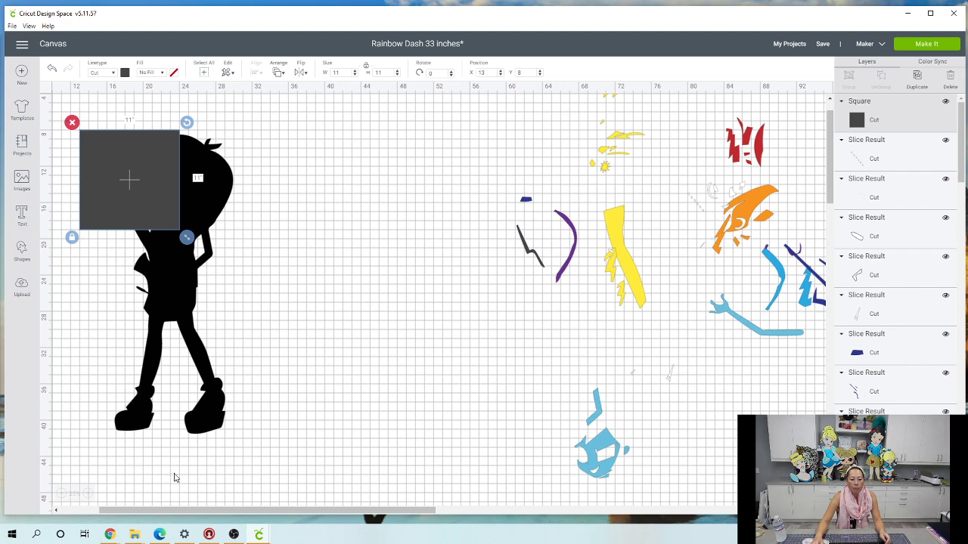
# Duplicate the 11-inch square and place the copy flush beside the original at X 24, Y 8
pyautogui.moveTo(173, 510); pyautogui.dragTo(124, 514)
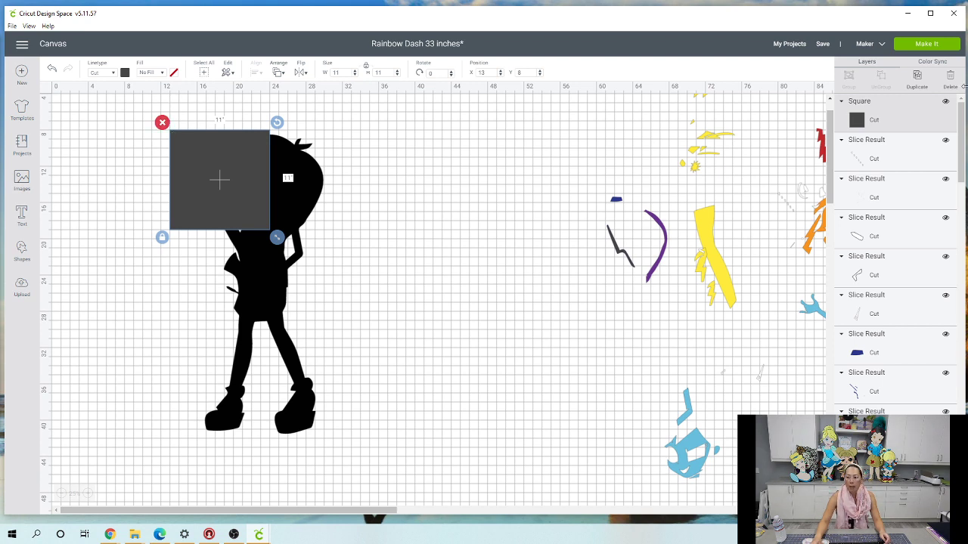
pyautogui.click(801, 108)
pyautogui.click(260, 162)
pyautogui.hotkey('ctrl', 'd')
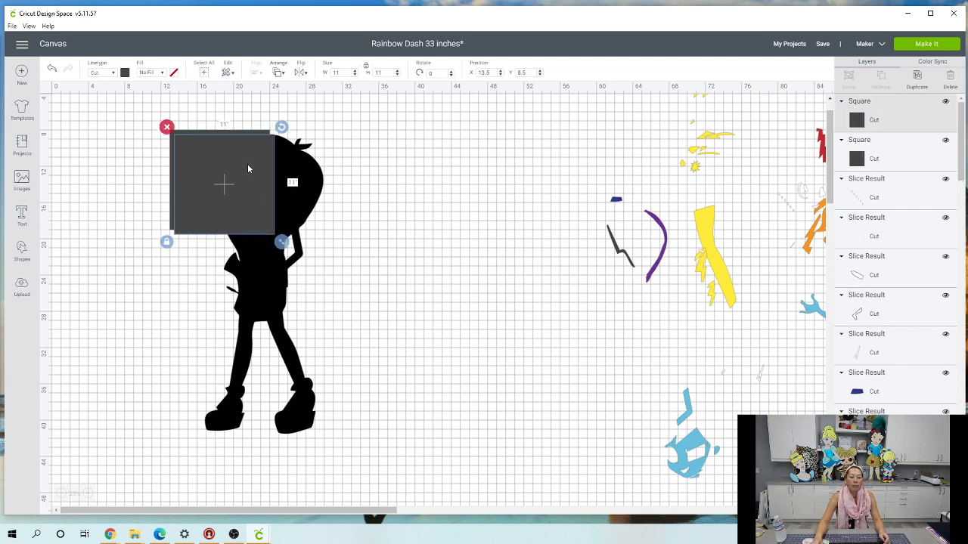
pyautogui.moveTo(248, 164); pyautogui.dragTo(347, 159)
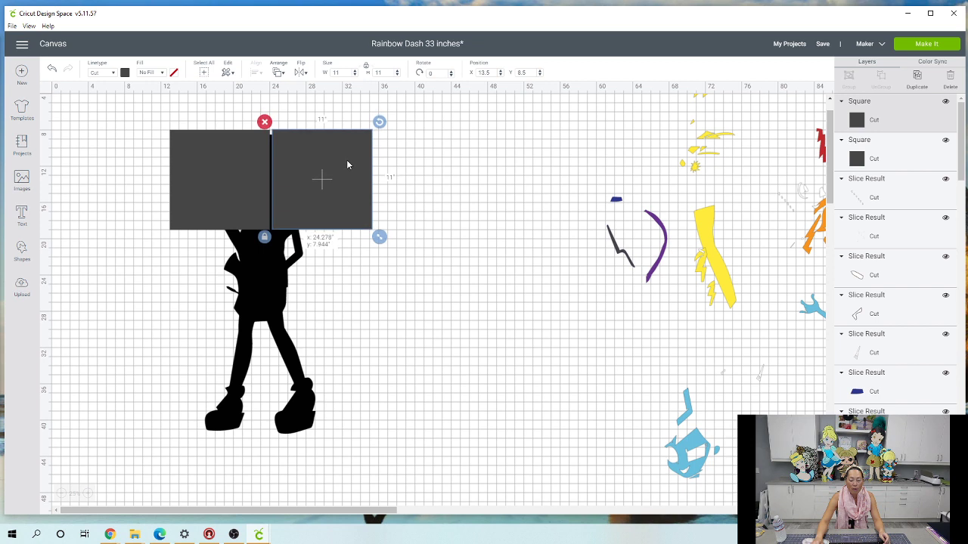
pyautogui.doubleClick(486, 73)
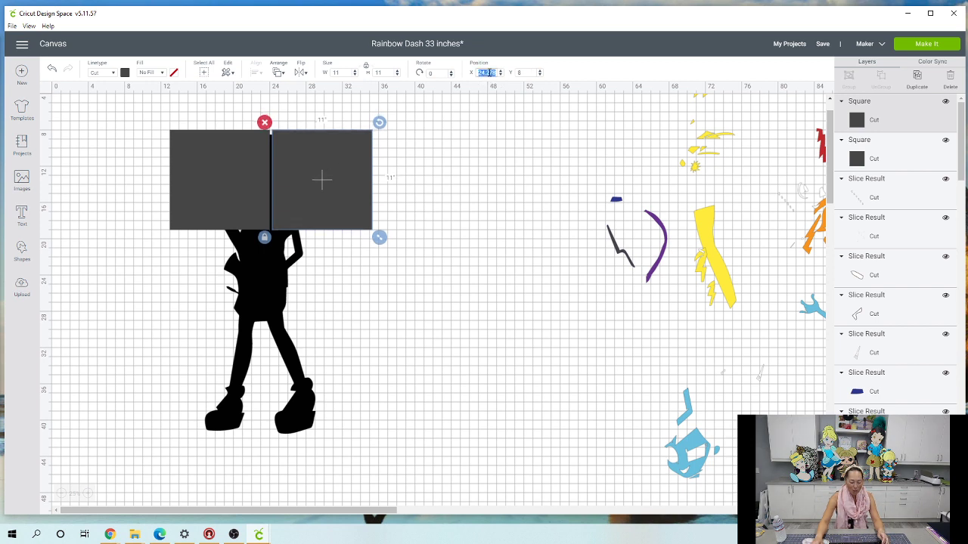
pyautogui.write('24')
pyautogui.press('Tab')
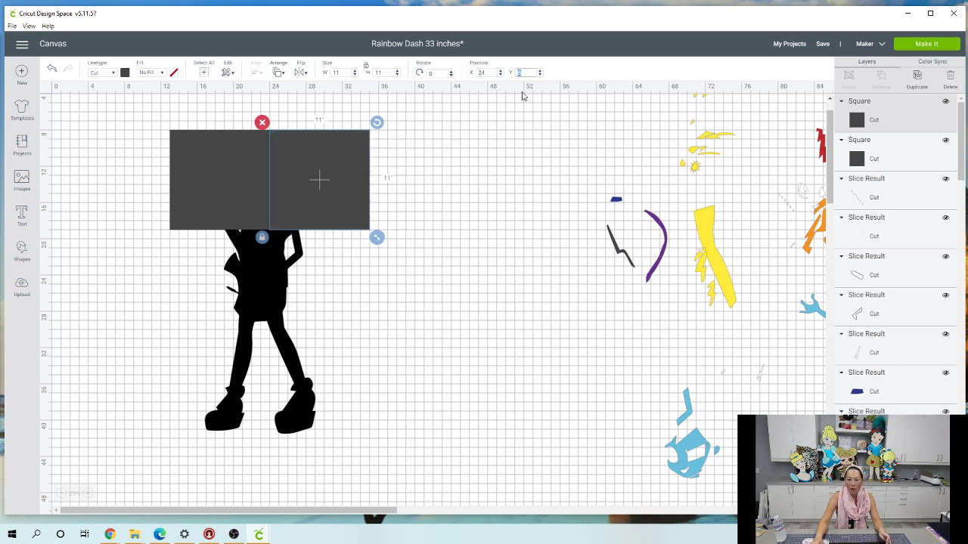
pyautogui.click(402, 174)
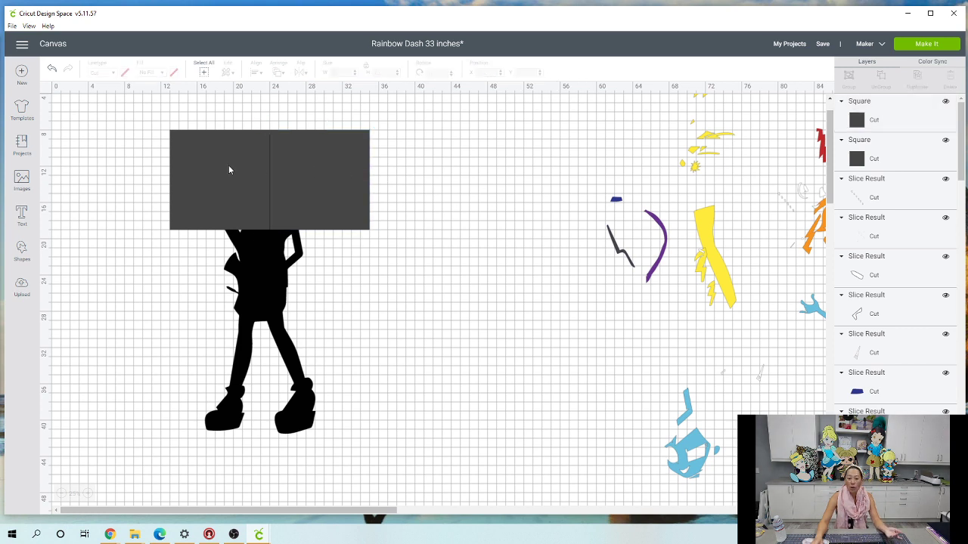
# Duplicate both squares as a pair and place the copies directly beneath the first row at X 13, Y 19
pyautogui.click(176, 165)
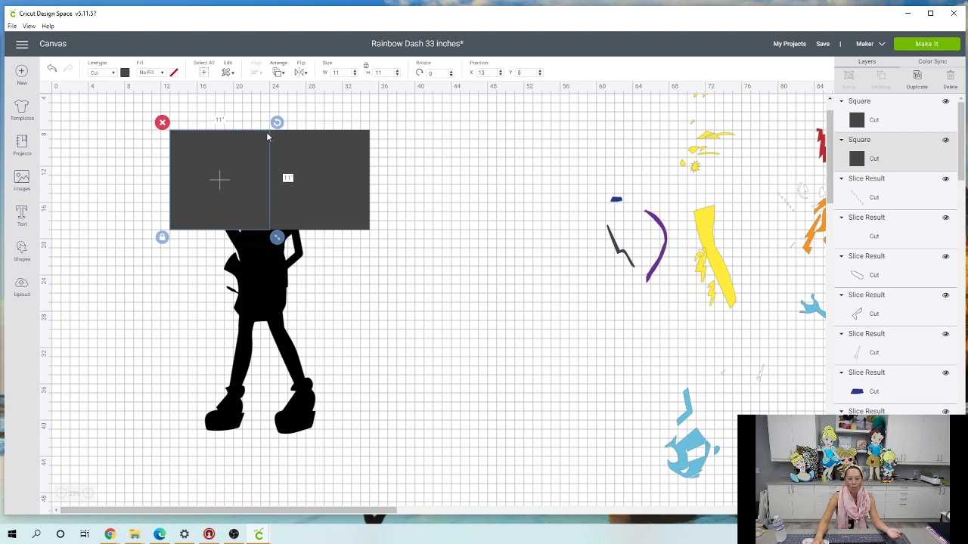
pyautogui.click(286, 140)
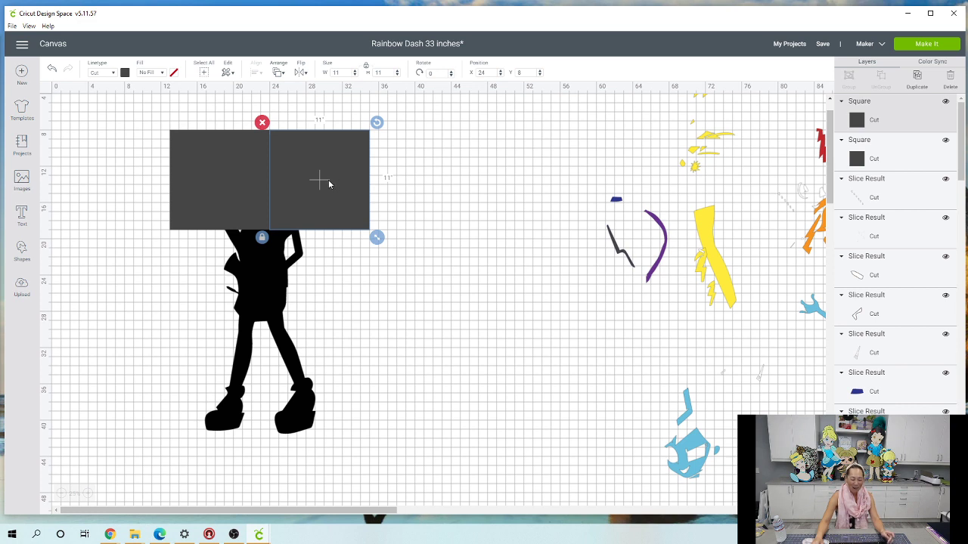
pyautogui.keyDown('shift'); pyautogui.click(231, 179); pyautogui.keyUp('shift')
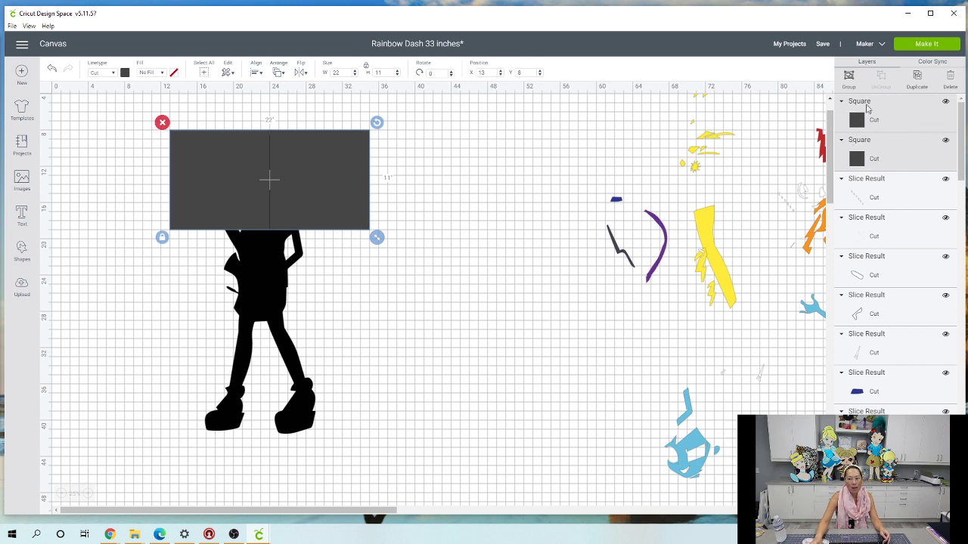
pyautogui.click(915, 79)
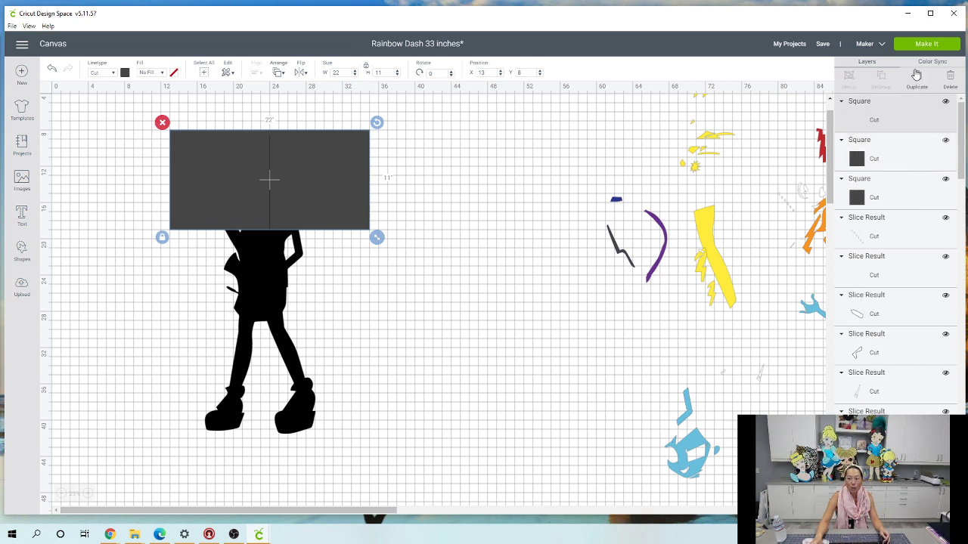
pyautogui.moveTo(327, 175); pyautogui.dragTo(323, 269)
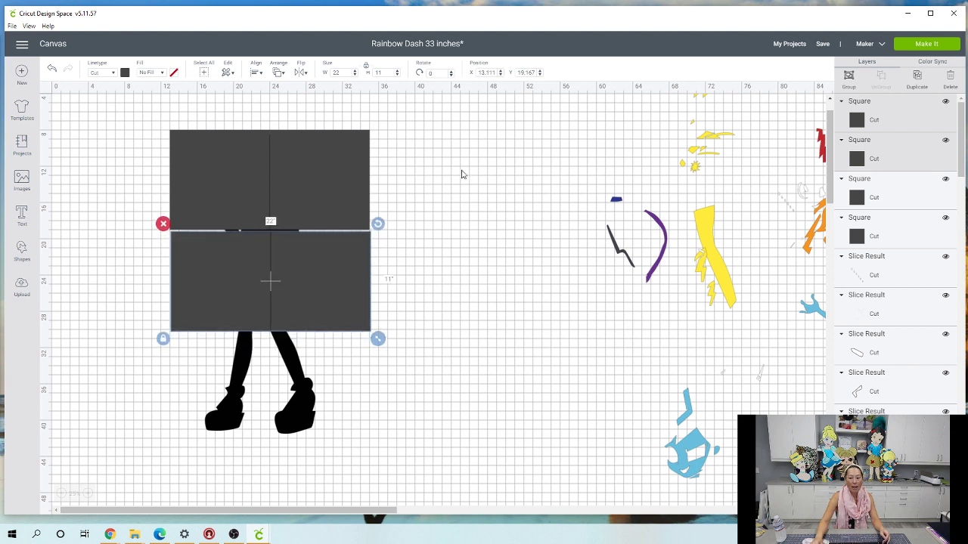
pyautogui.click(490, 73)
pyautogui.write('13')
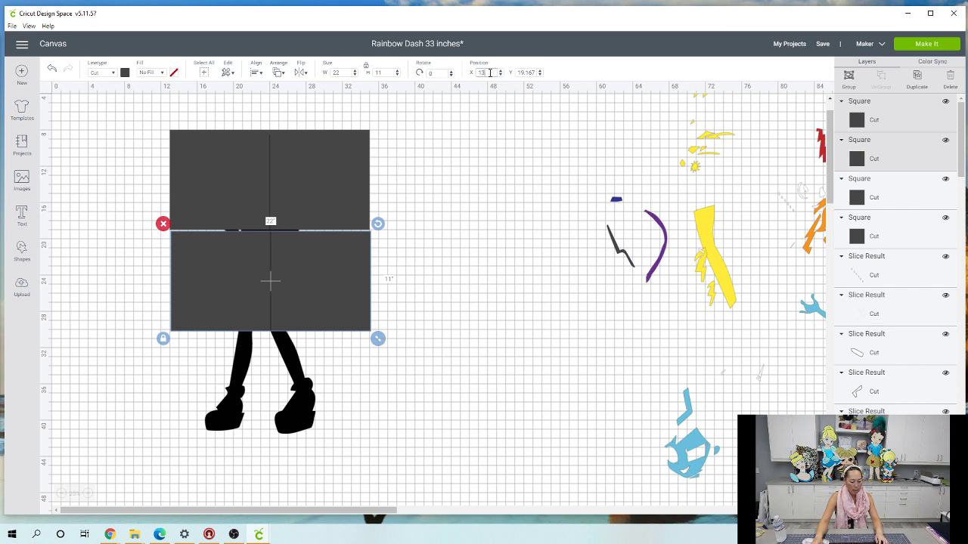
pyautogui.press('Tab')
pyautogui.write('1')
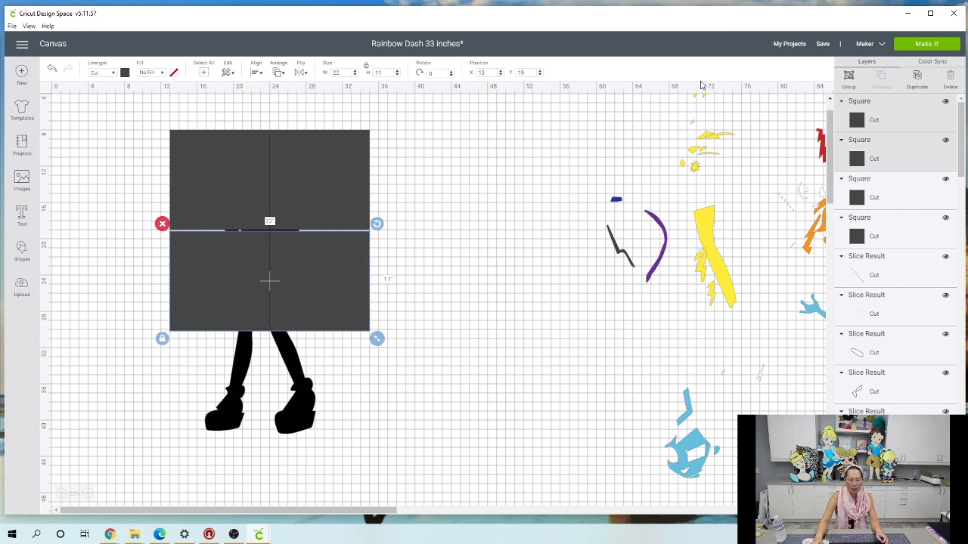
pyautogui.press('Return')
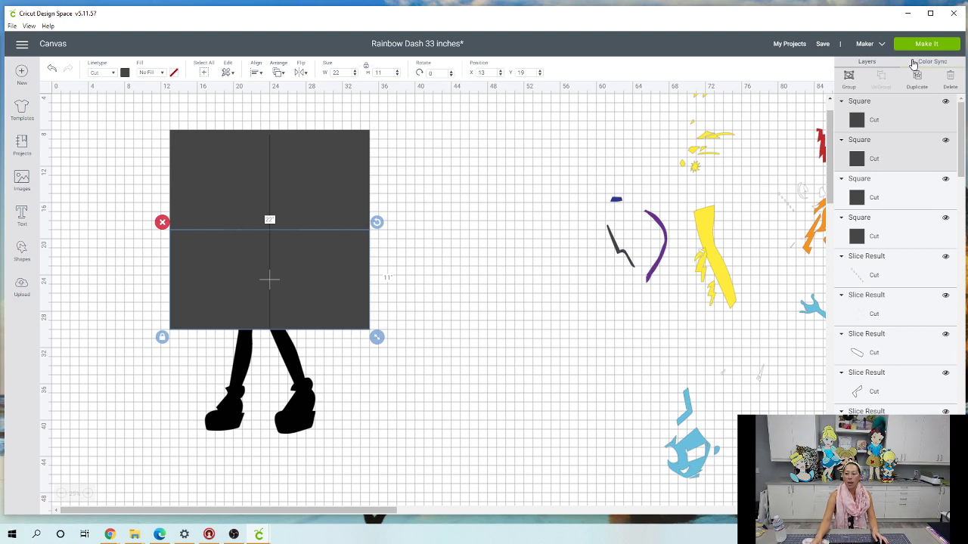
# Duplicate the second row of squares and place the copies as a third row at X 13, Y 30
pyautogui.click(916, 77)
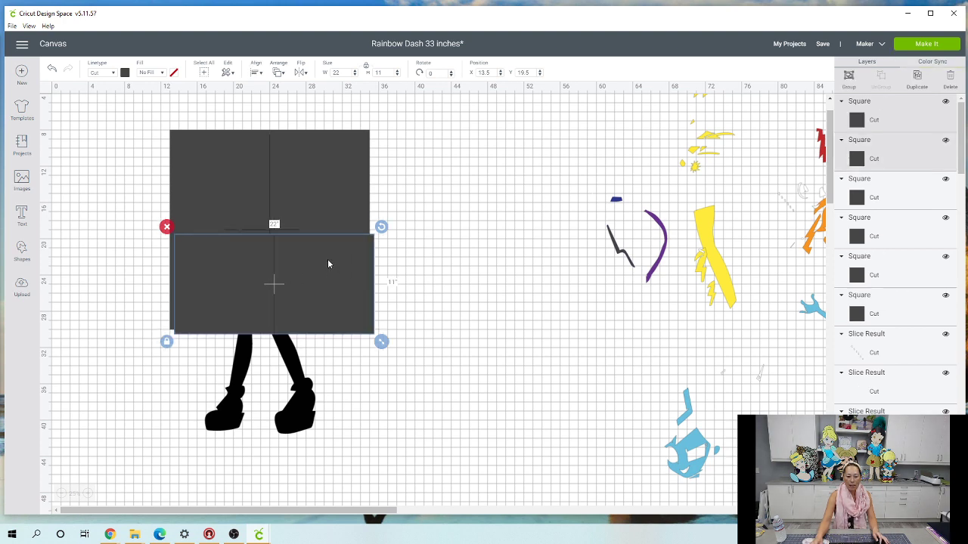
pyautogui.moveTo(328, 258); pyautogui.dragTo(323, 360)
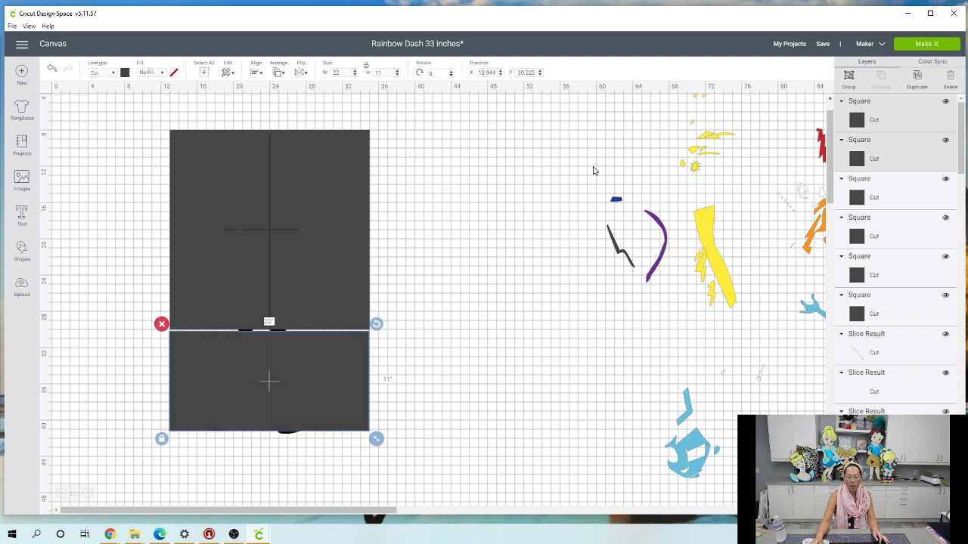
pyautogui.click(492, 72)
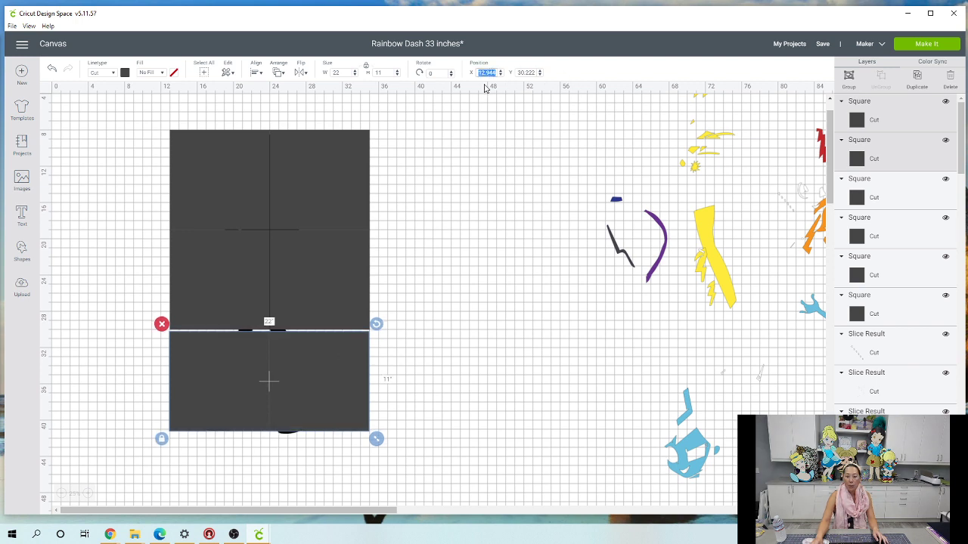
pyautogui.write('13')
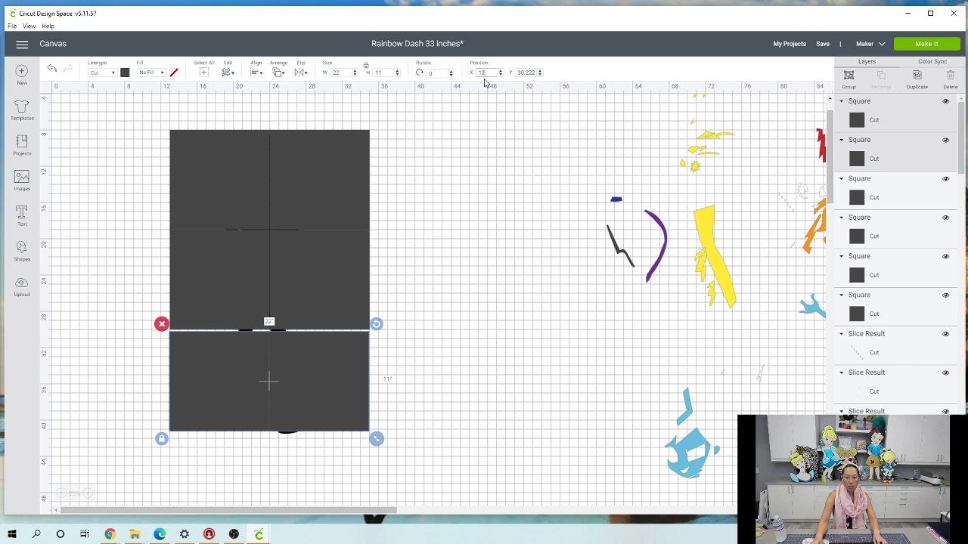
pyautogui.press('Tab')
pyautogui.write('3')
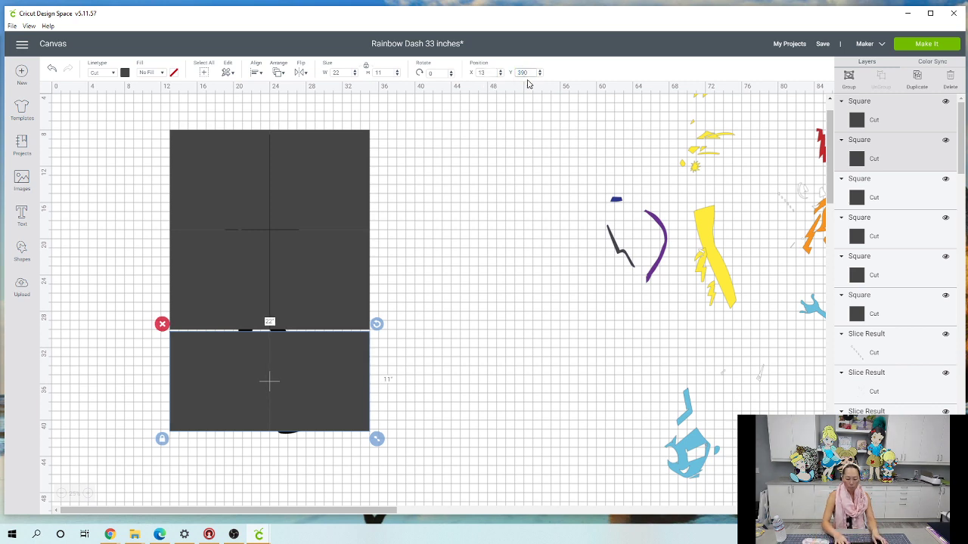
pyautogui.press('Return')
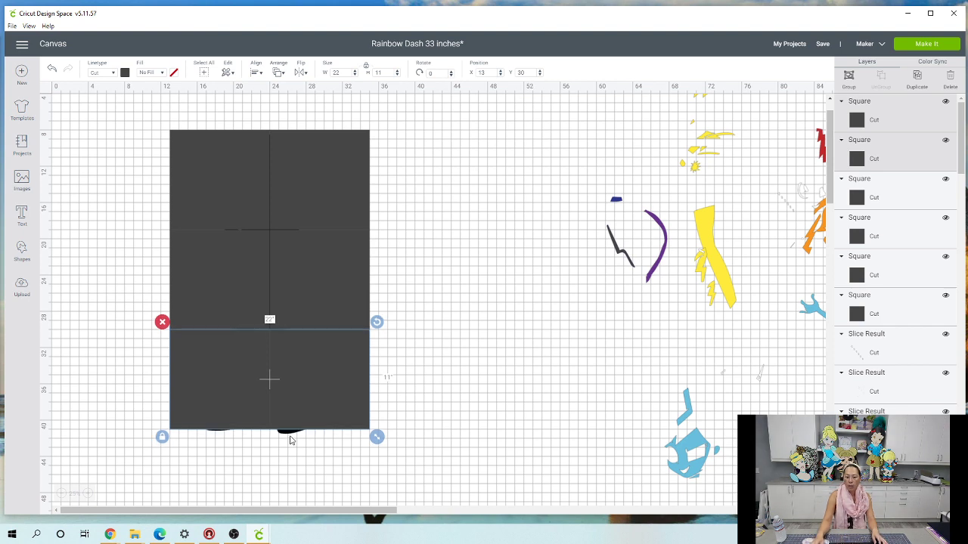
# Bring the black silhouette to the front and shift it slightly so it fits inside the grid of six squares
pyautogui.click(291, 435)
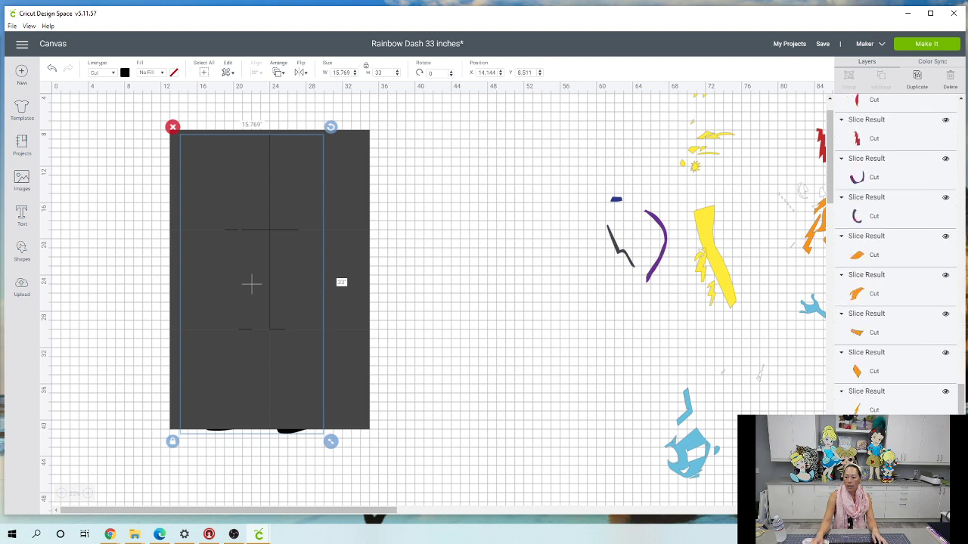
pyautogui.click(278, 73)
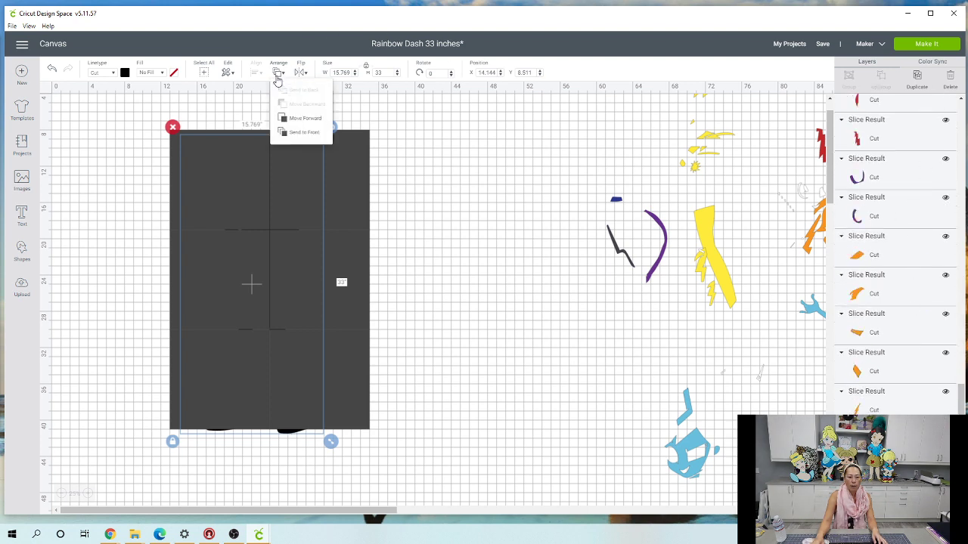
pyautogui.click(303, 133)
pyautogui.moveTo(291, 212); pyautogui.dragTo(296, 204)
pyautogui.click(428, 211)
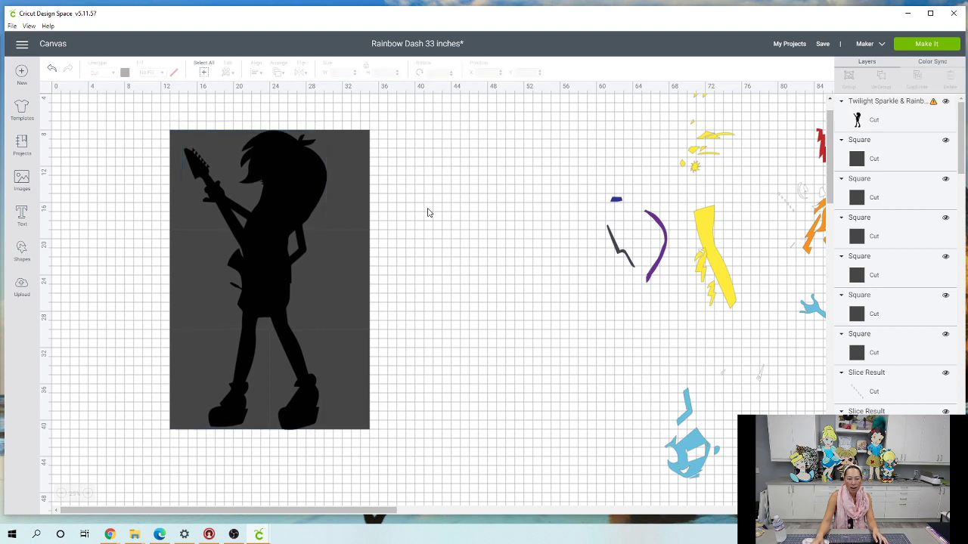
pyautogui.click(89, 494)
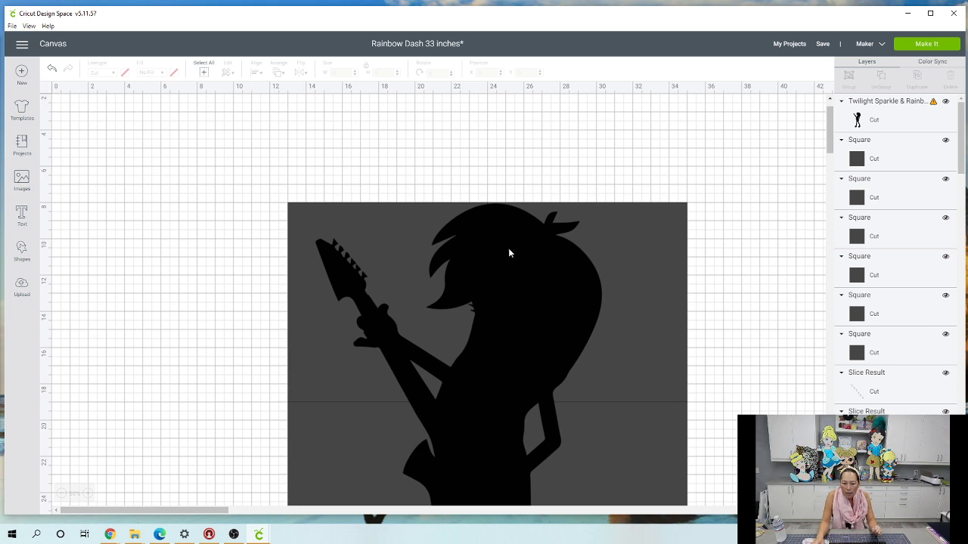
pyautogui.scroll(-8, 576, 370)
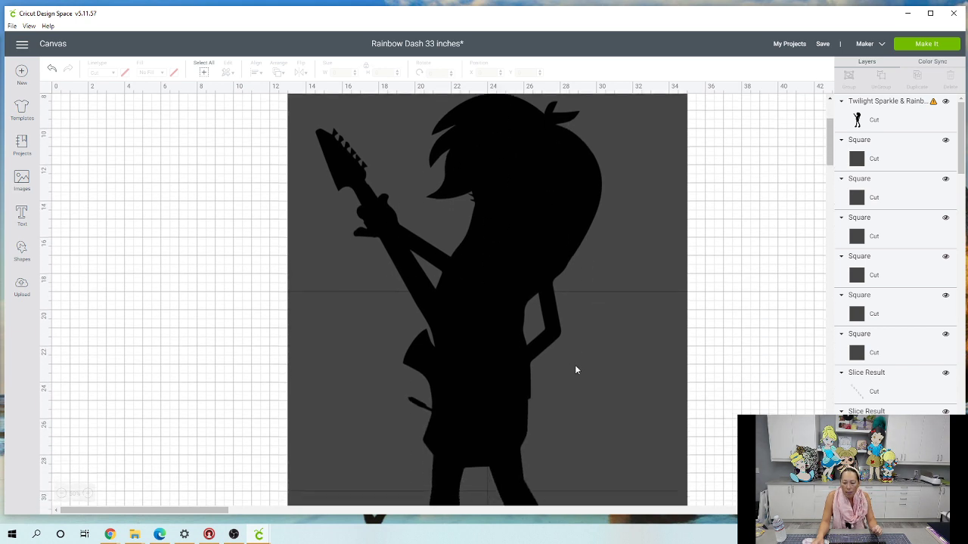
# Check the black silhouette against the grid and nudge it up to Y 7.983 so it stays inside the squares
pyautogui.scroll(-5, 575, 369)
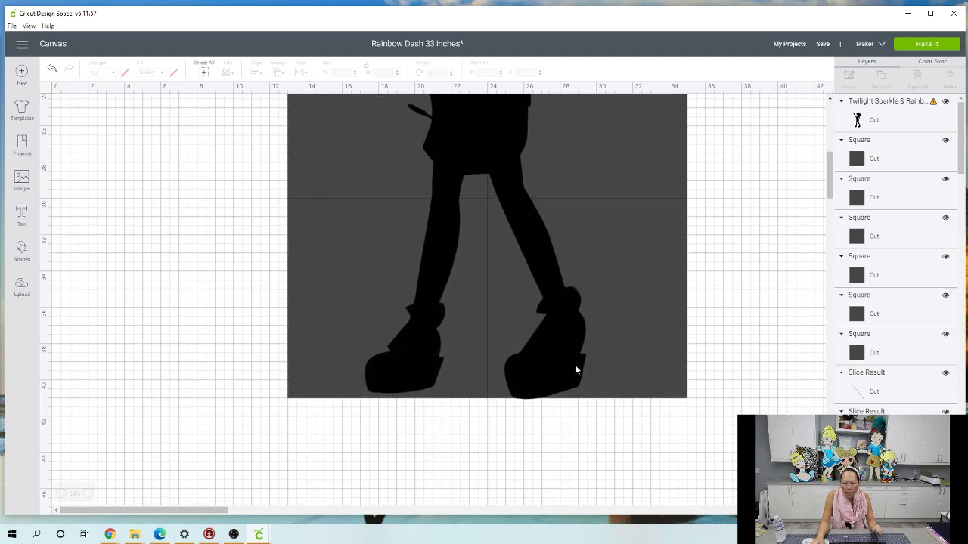
pyautogui.scroll(12, 576, 367)
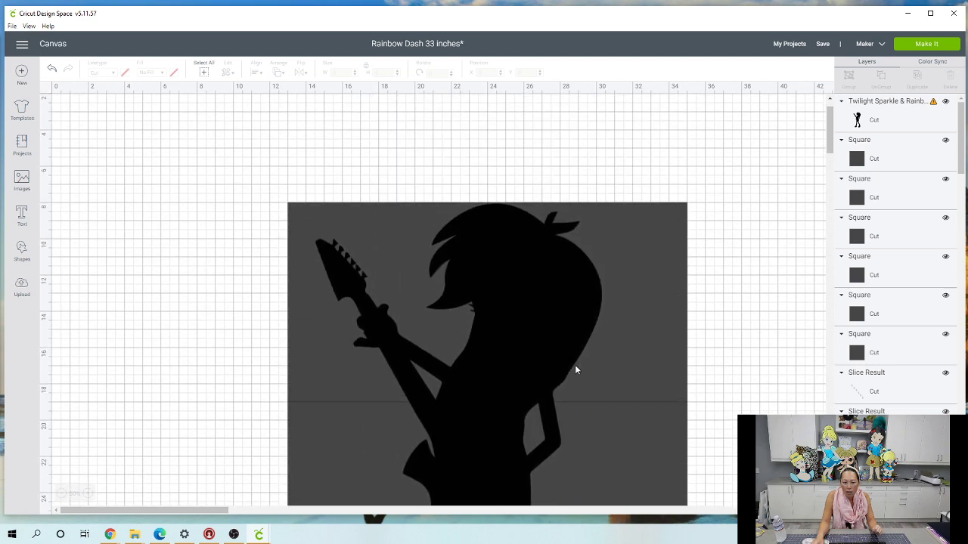
pyautogui.click(560, 316)
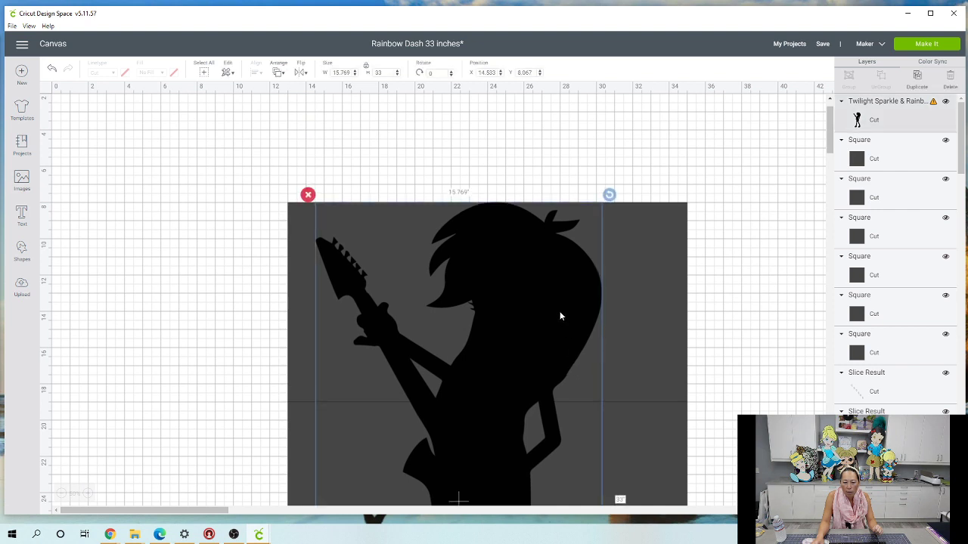
pyautogui.scroll(-9, 560, 316)
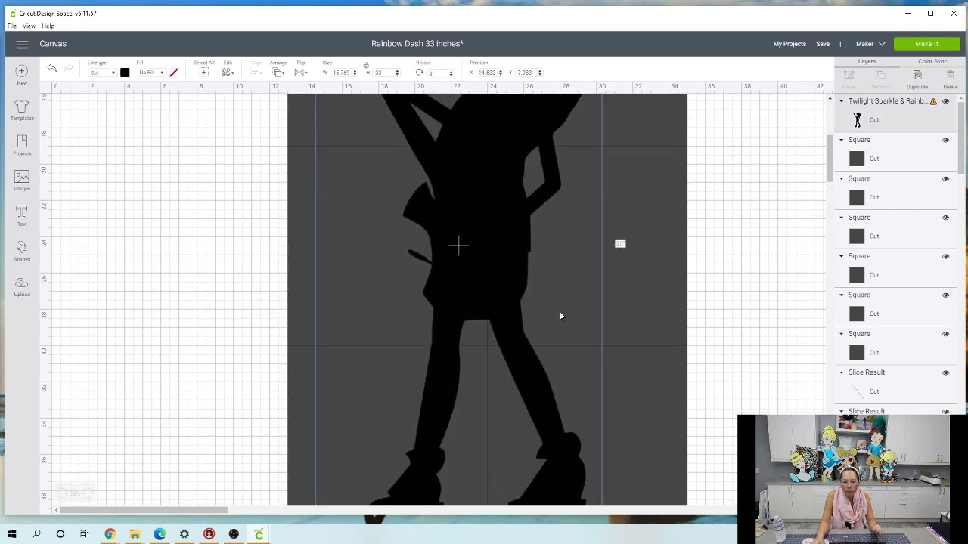
pyautogui.scroll(7, 560, 316)
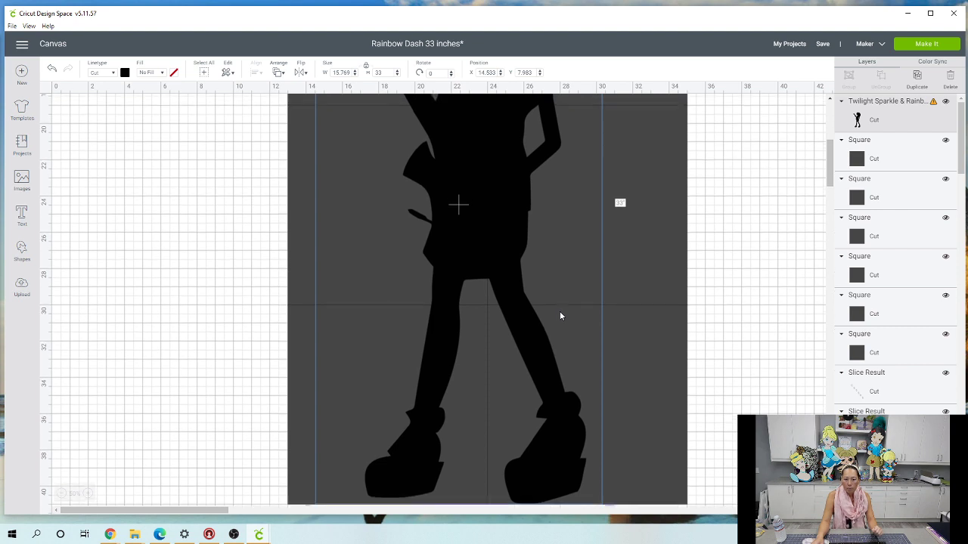
pyautogui.click(276, 284)
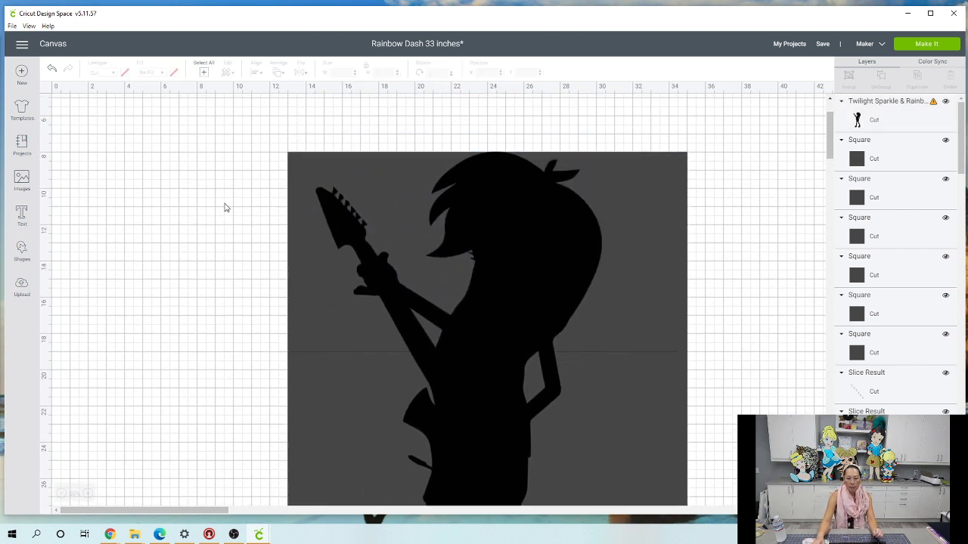
# Slice the black silhouette with each of the three squares in the grid's first column, from upper to lower
pyautogui.moveTo(214, 194); pyautogui.dragTo(383, 254)
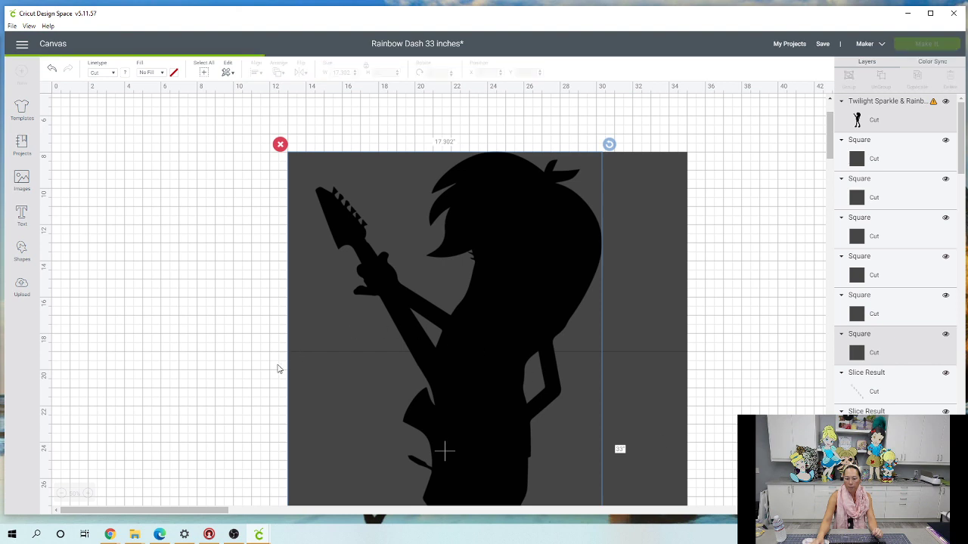
pyautogui.scroll(-5, 276, 369)
pyautogui.moveTo(250, 276); pyautogui.dragTo(436, 326)
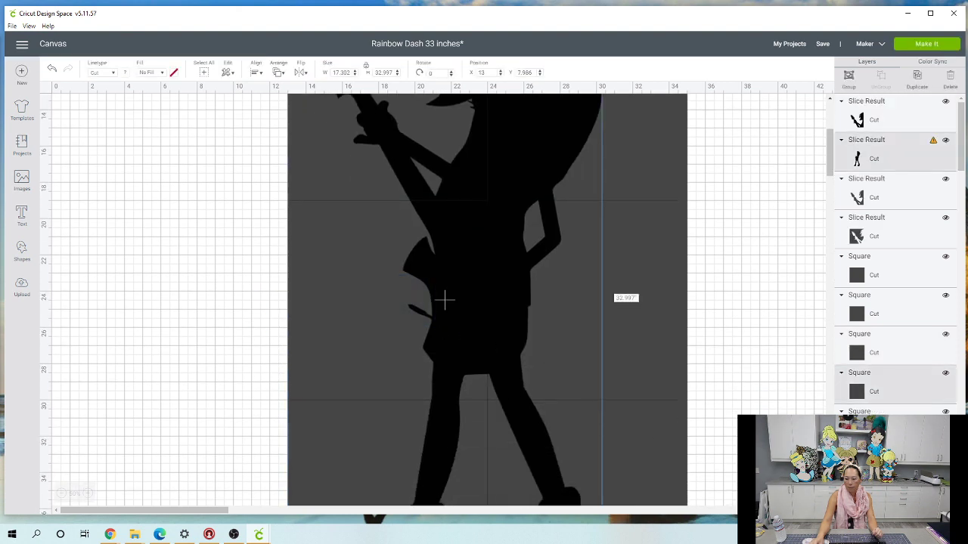
pyautogui.scroll(-3, 168, 300)
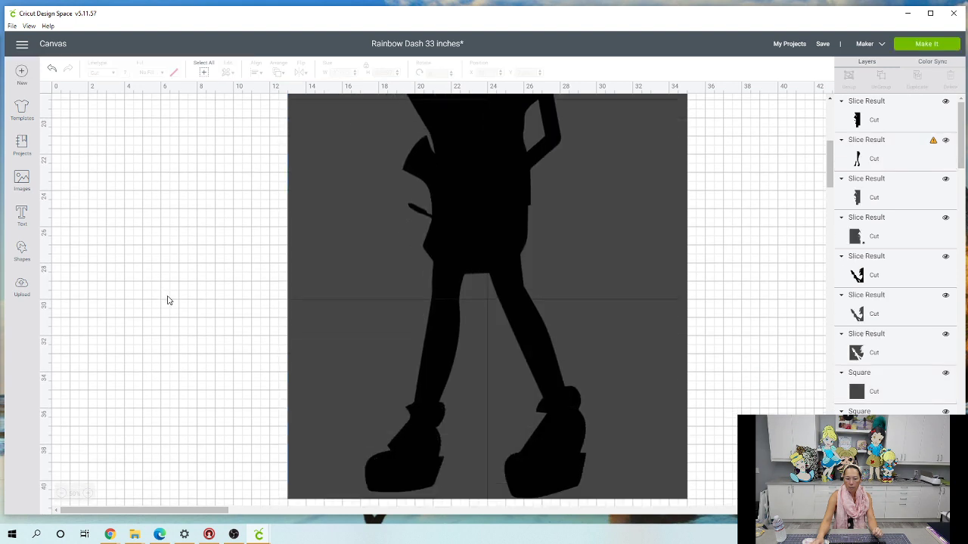
pyautogui.scroll(-2, 167, 301)
pyautogui.moveTo(190, 302); pyautogui.dragTo(413, 415)
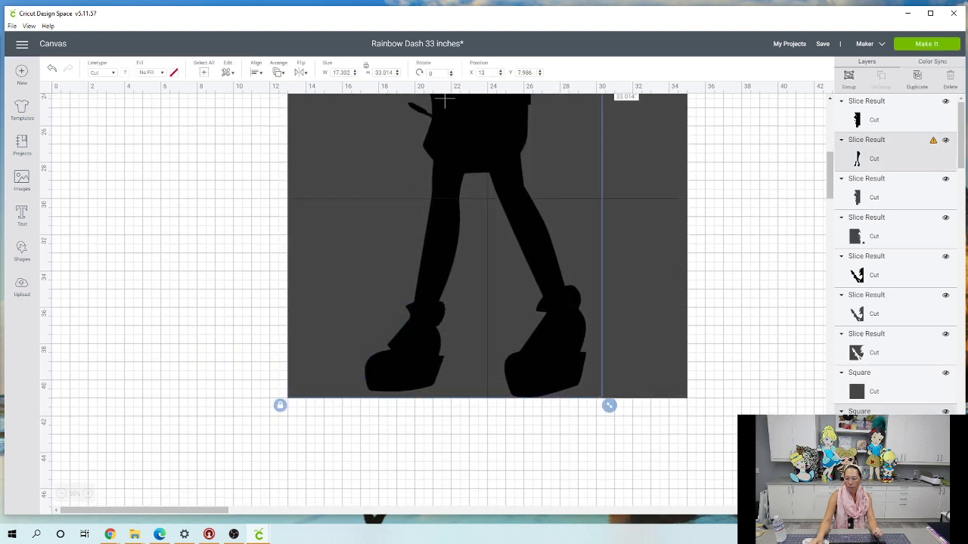
pyautogui.click(851, 503)
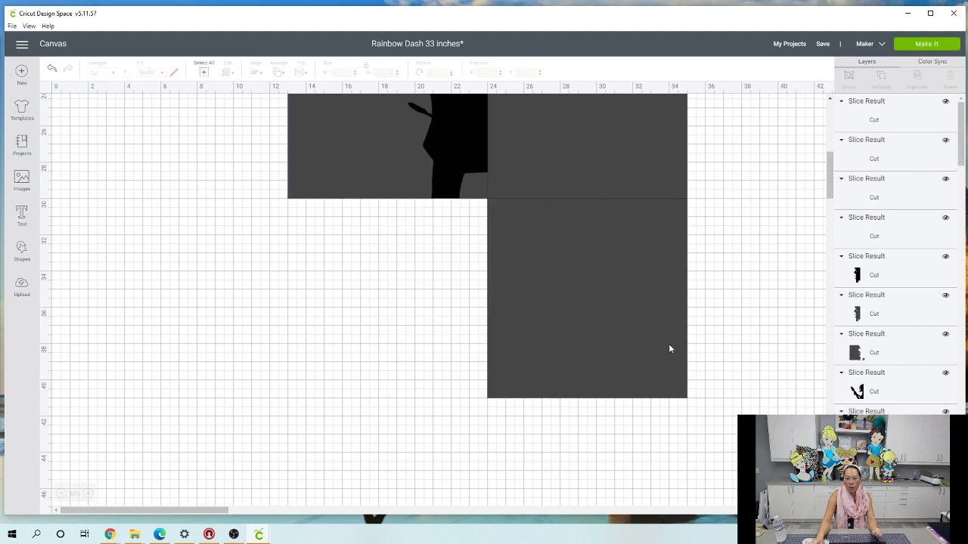
# Slice the remaining silhouette with the lower and middle squares of the grid's second column
pyautogui.moveTo(735, 334); pyautogui.dragTo(540, 364)
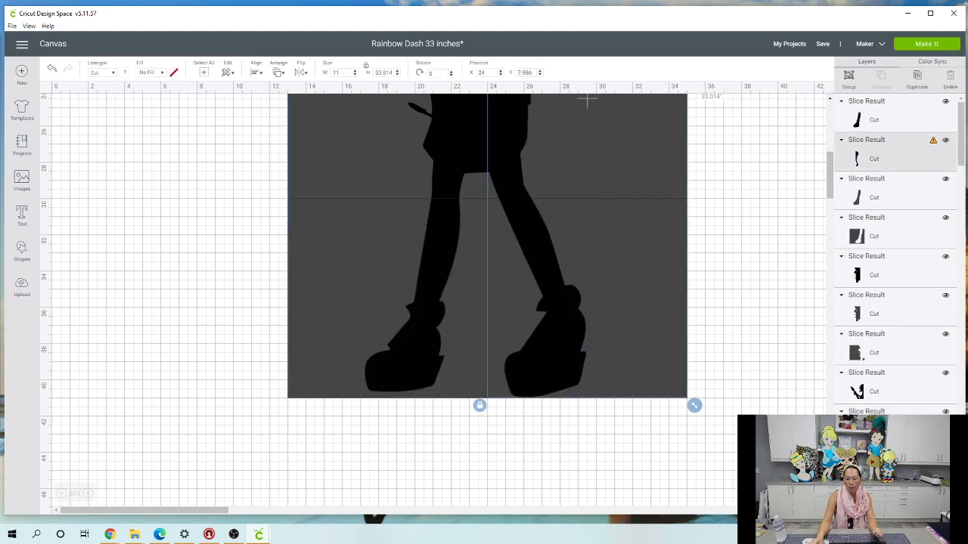
pyautogui.click(851, 503)
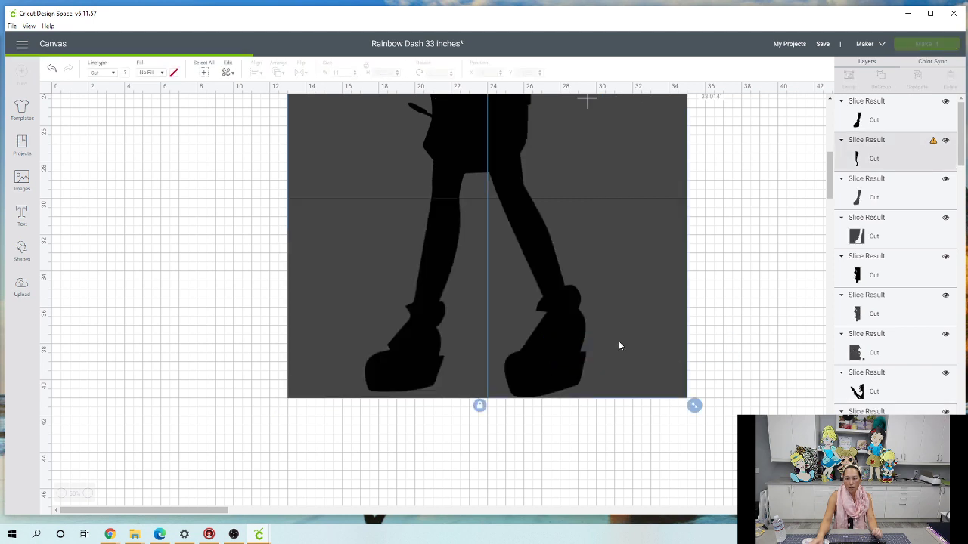
pyautogui.click(575, 335)
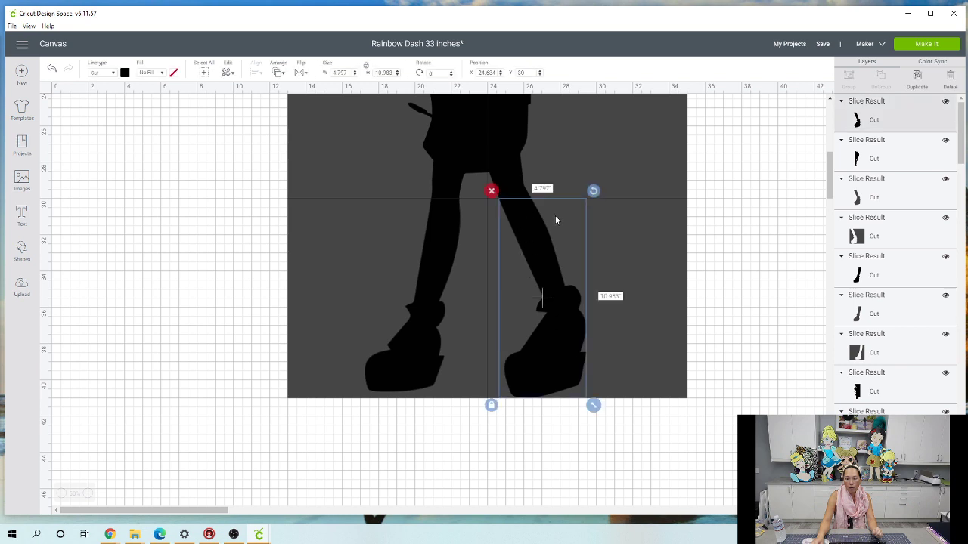
pyautogui.scroll(3, 559, 267)
pyautogui.moveTo(733, 253); pyautogui.dragTo(516, 228)
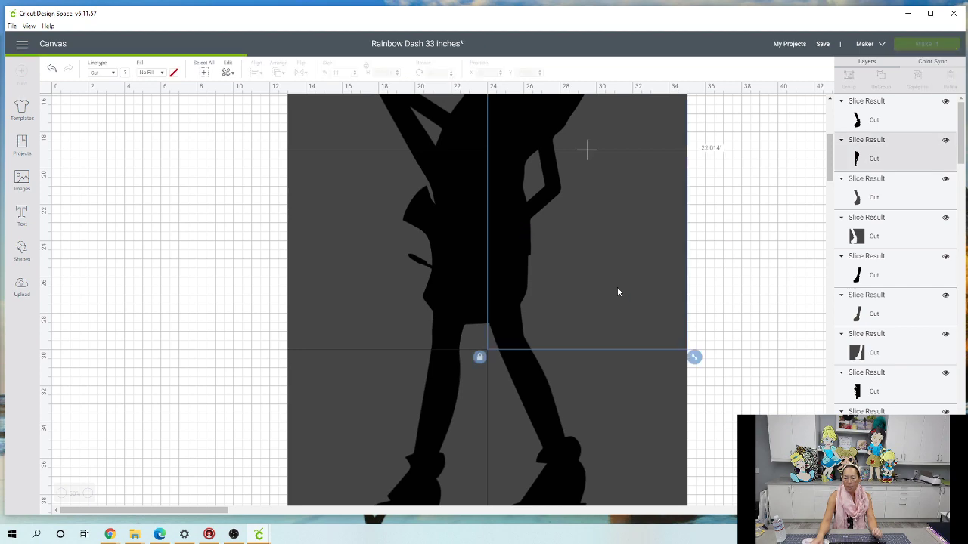
pyautogui.press('Delete')
# Move the six black silhouette pieces off the squares and lay them out beside the grid in their original order with narrow gaps
pyautogui.scroll(2, 614, 288)
pyautogui.scroll(2, 614, 291)
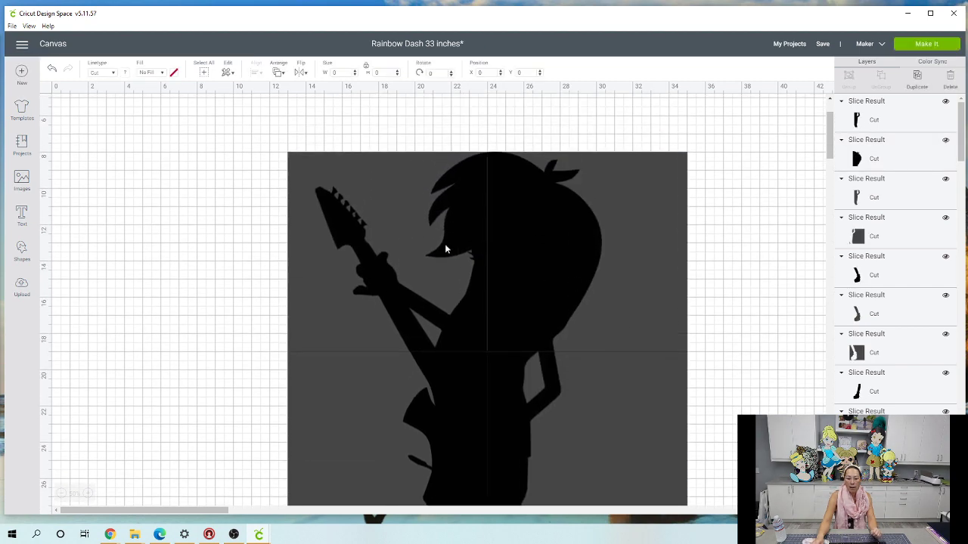
pyautogui.moveTo(443, 242); pyautogui.dragTo(198, 242)
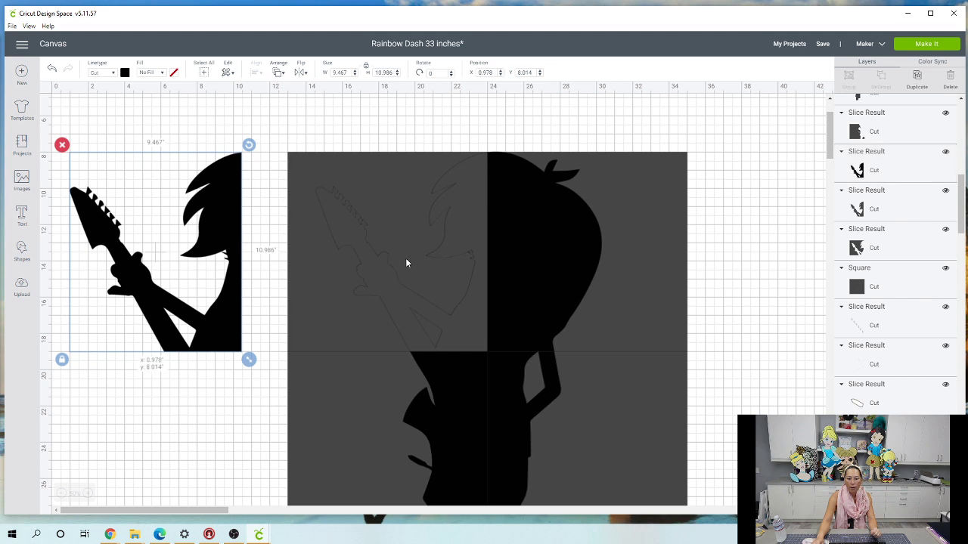
pyautogui.click(575, 263)
pyautogui.moveTo(453, 268); pyautogui.dragTo(200, 270)
pyautogui.scroll(-1, 431, 352)
pyautogui.scroll(-3, 431, 352)
pyautogui.moveTo(460, 324); pyautogui.dragTo(214, 328)
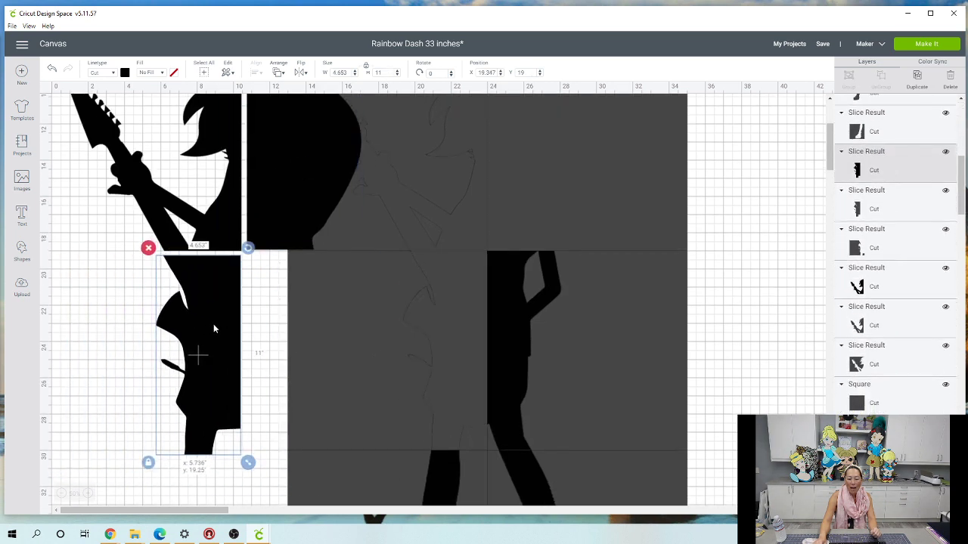
pyautogui.moveTo(518, 334); pyautogui.dragTo(275, 338)
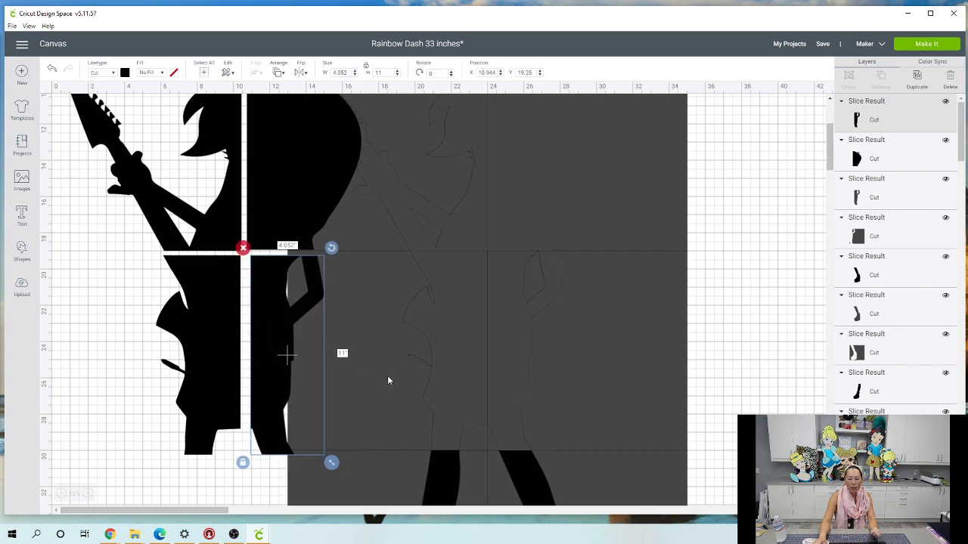
pyautogui.scroll(-5, 387, 380)
pyautogui.moveTo(419, 353); pyautogui.dragTo(164, 360)
pyautogui.moveTo(545, 384); pyautogui.dragTo(279, 397)
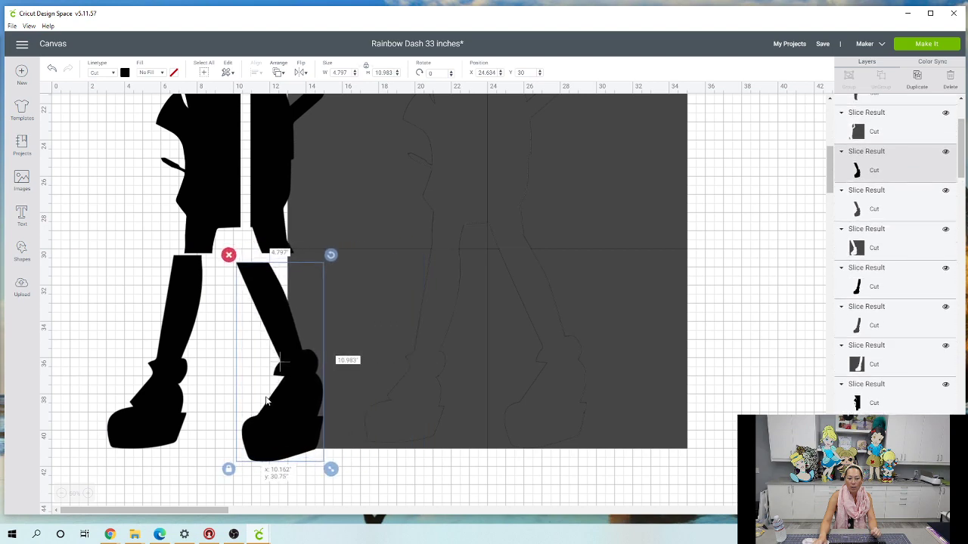
# Delete the leftover dark grey squares and slice remnants, keeping only the six black silhouette pieces
pyautogui.moveTo(589, 472); pyautogui.dragTo(427, 183)
pyautogui.press('Delete')
pyautogui.scroll(4, 466, 203)
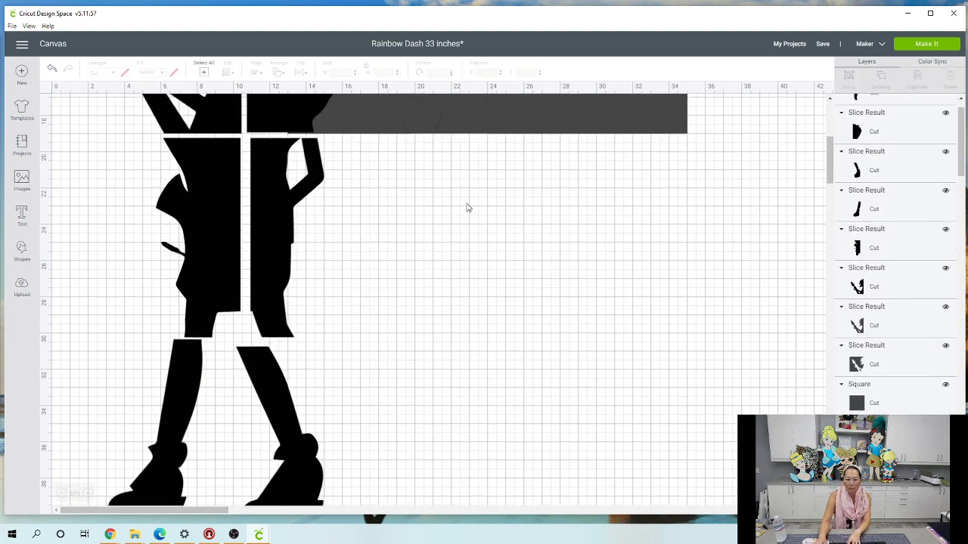
pyautogui.moveTo(584, 266); pyautogui.dragTo(438, 135)
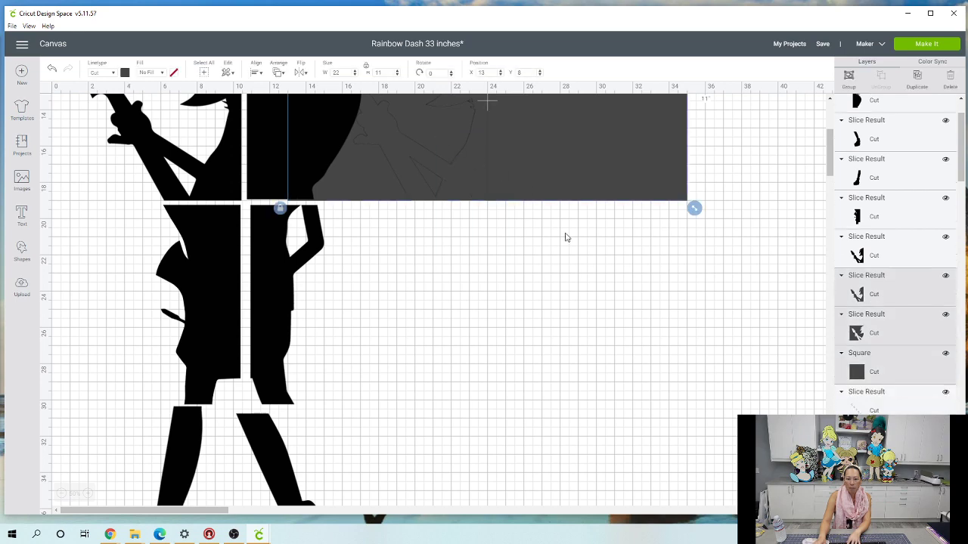
pyautogui.press('Delete')
pyautogui.scroll(4, 566, 239)
pyautogui.scroll(-5, 565, 239)
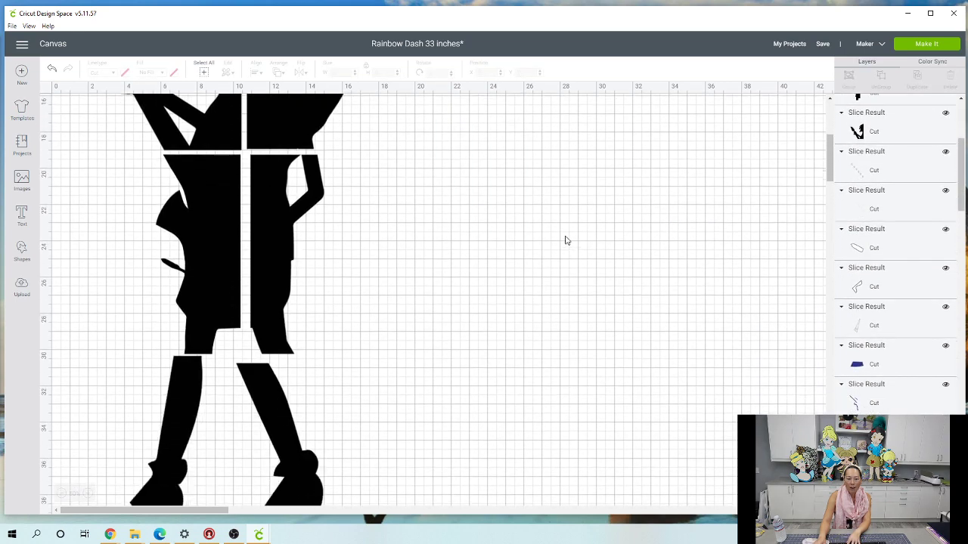
# Save the project and try to send it to cutting
pyautogui.click(829, 58)
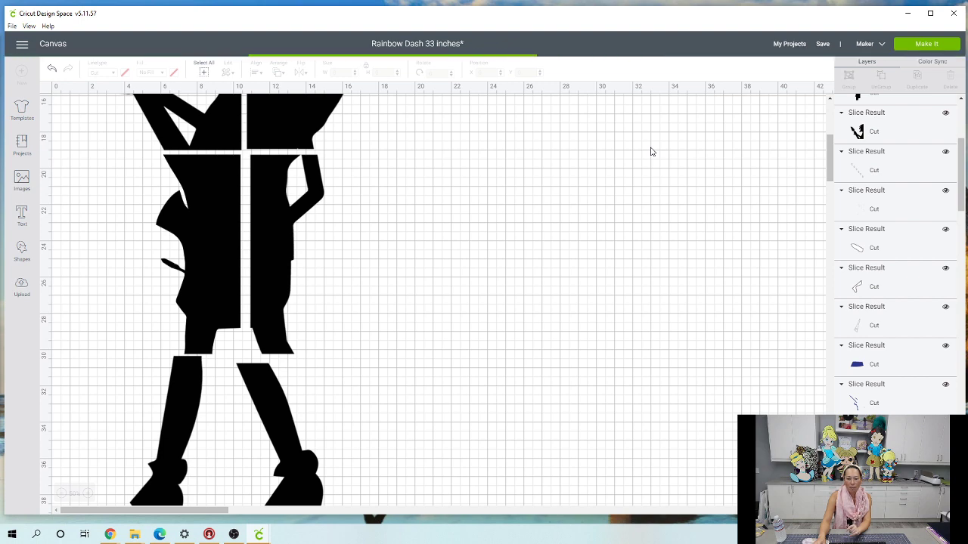
pyautogui.click(918, 47)
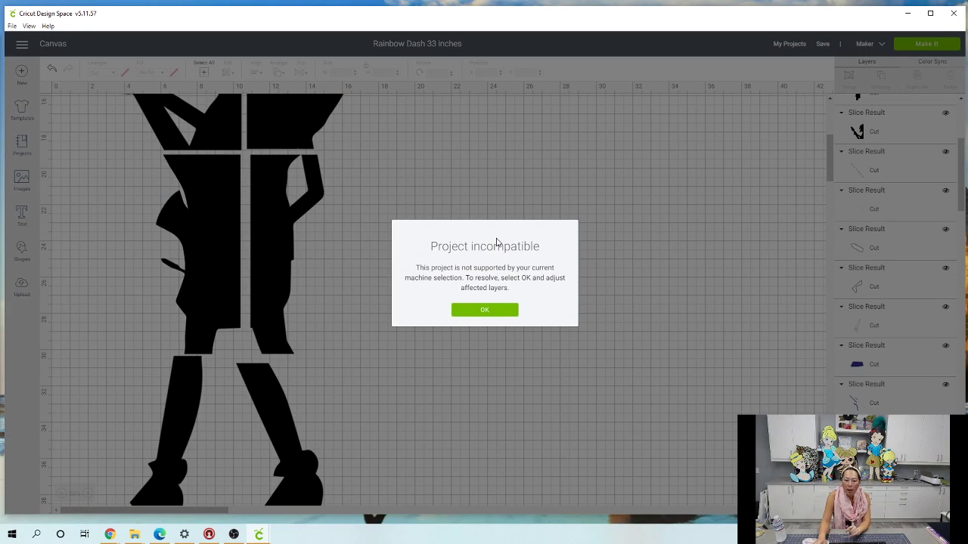
pyautogui.click(485, 309)
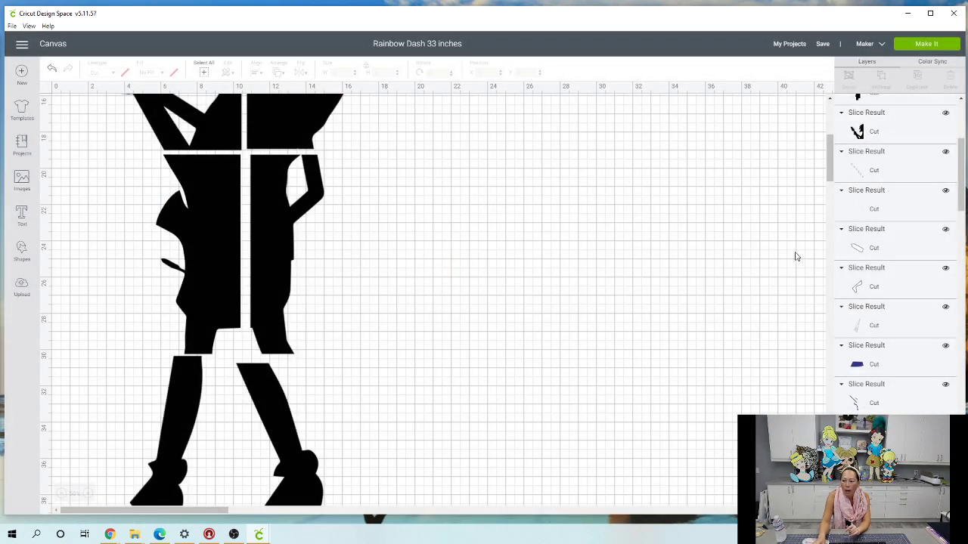
# Look through the whole layer list for warning flags and try again to send the project to cutting
pyautogui.scroll(5, 875, 260)
pyautogui.scroll(-5, 875, 265)
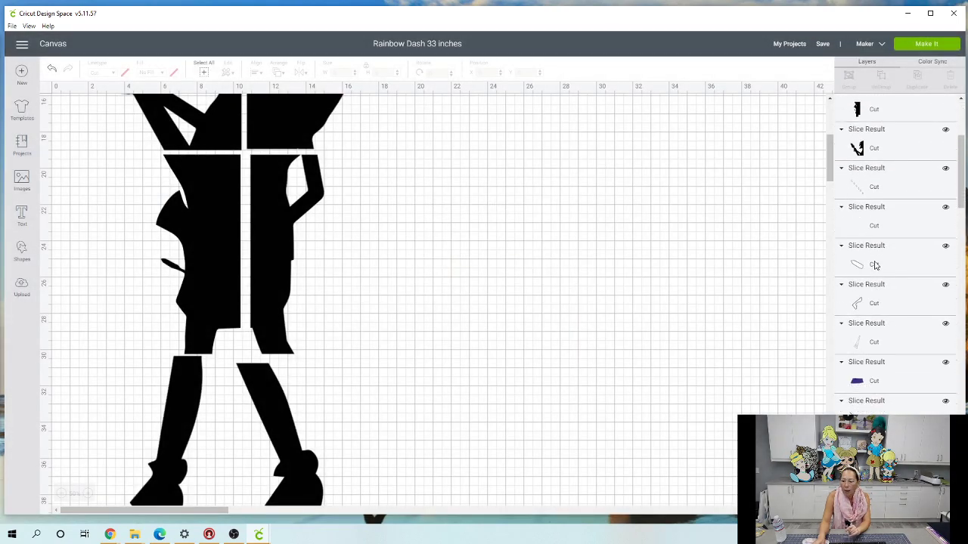
pyautogui.scroll(-10, 887, 202)
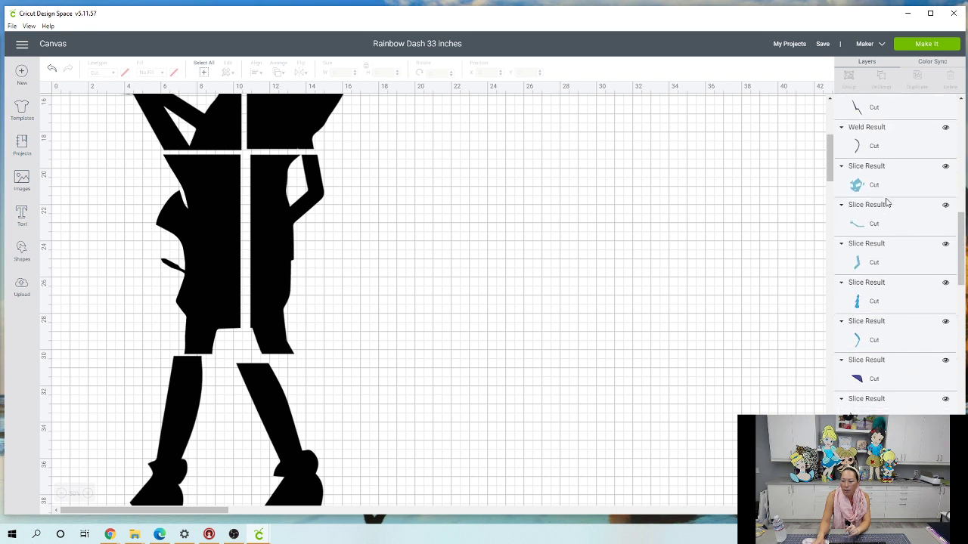
pyautogui.scroll(-10, 887, 202)
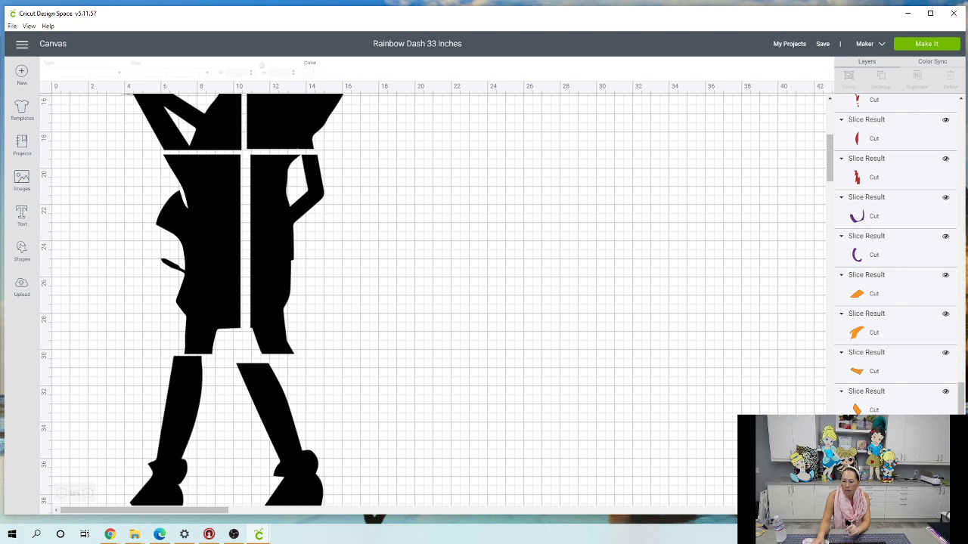
pyautogui.scroll(-4, 536, 291)
pyautogui.scroll(5, 583, 191)
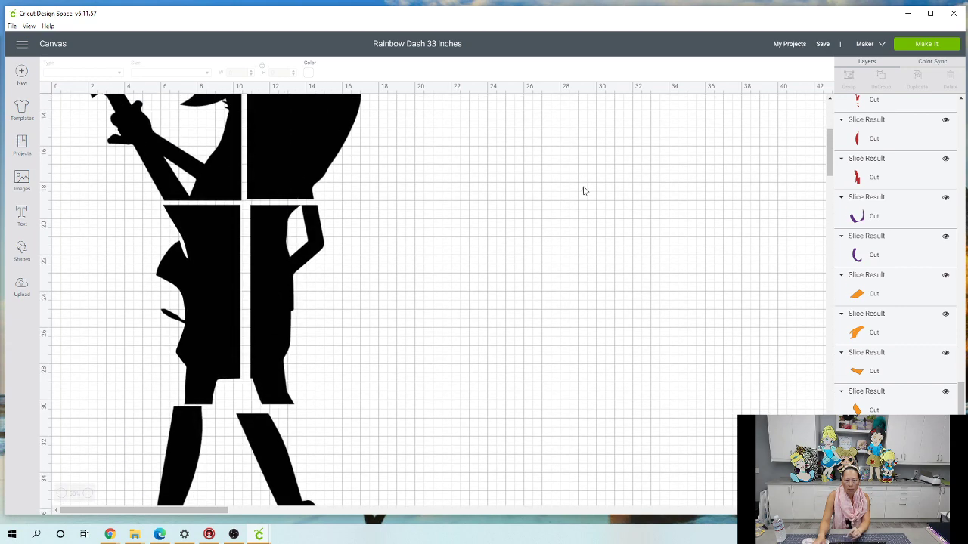
pyautogui.click(932, 43)
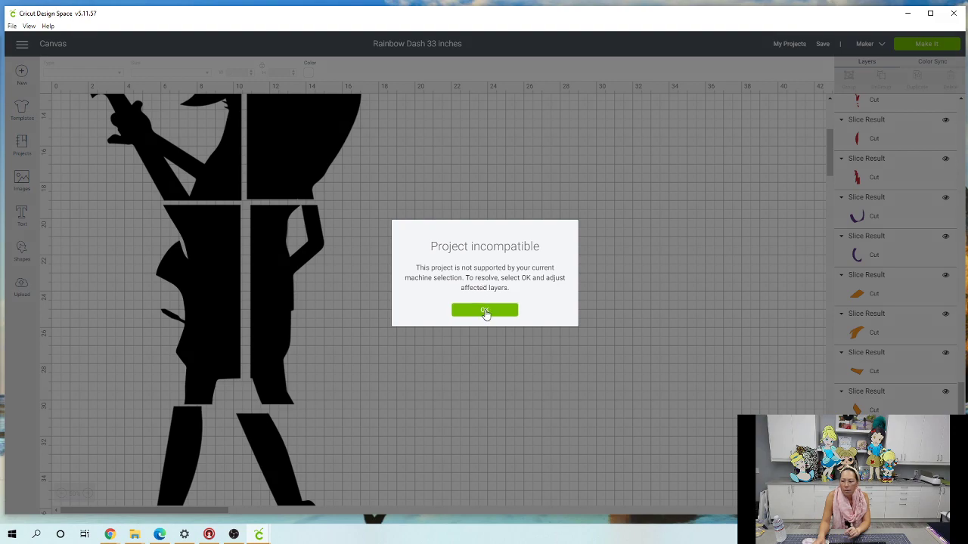
pyautogui.click(484, 311)
# Locate the yellow layer flagged with a warning and move it onto emptier canvas at X 92.09, Y 0.278
pyautogui.scroll(10, 853, 284)
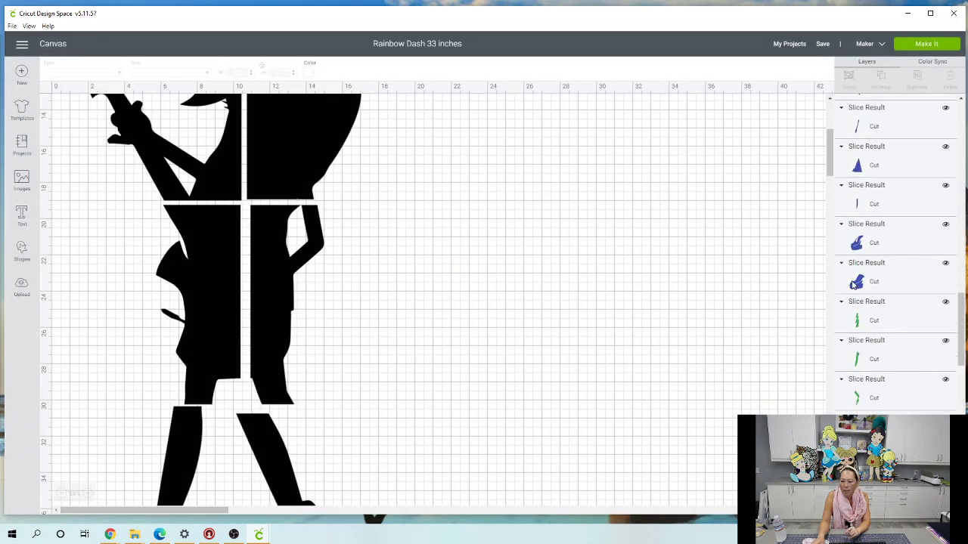
pyautogui.click(897, 327)
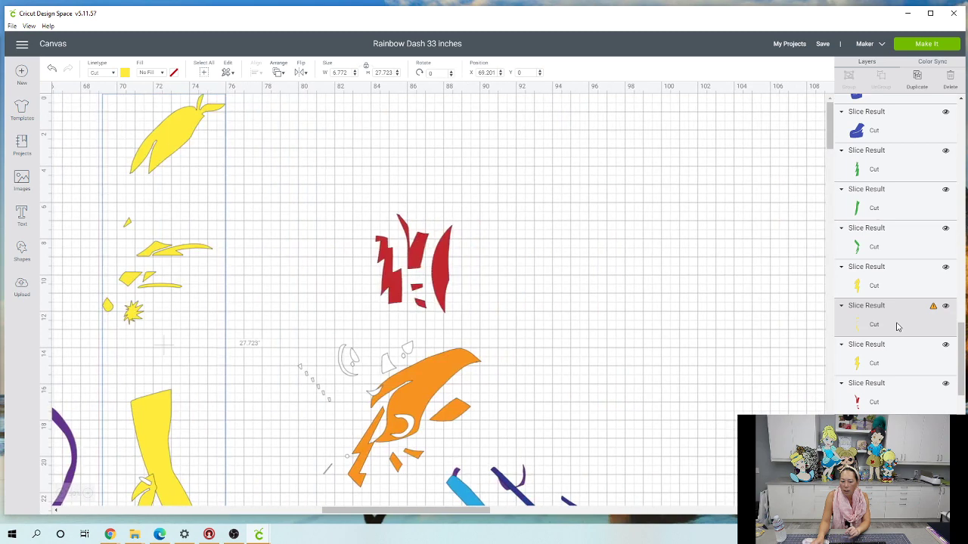
pyautogui.moveTo(189, 143); pyautogui.dragTo(603, 145)
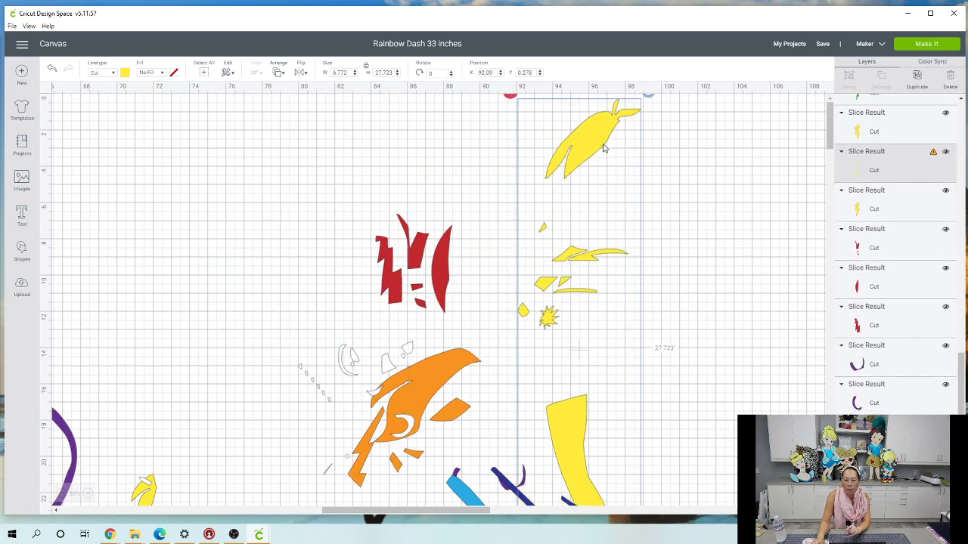
pyautogui.scroll(-6, 621, 227)
pyautogui.scroll(3, 610, 238)
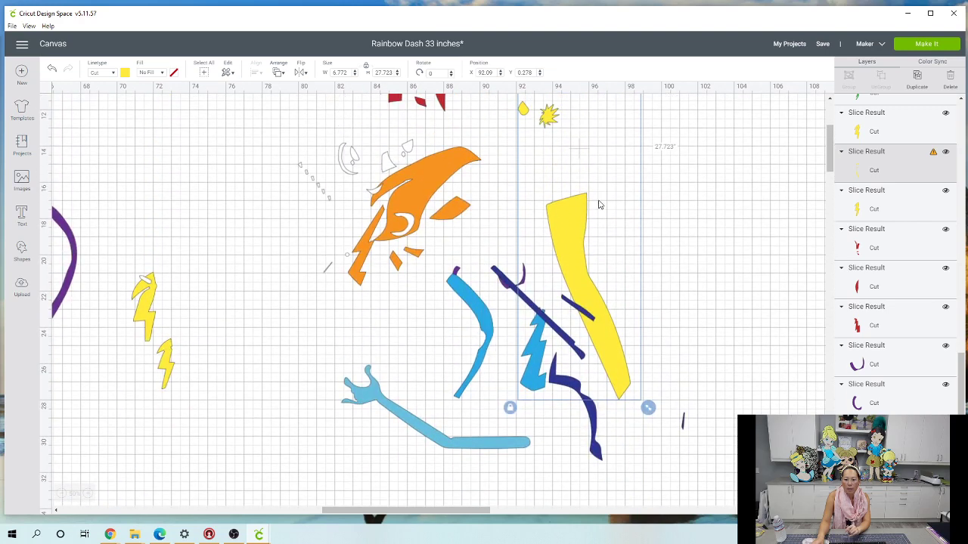
# Add a square, enlarge it to 8 x 8 inches and move the yellow layer so its small details sit under the square
pyautogui.scroll(3, 631, 211)
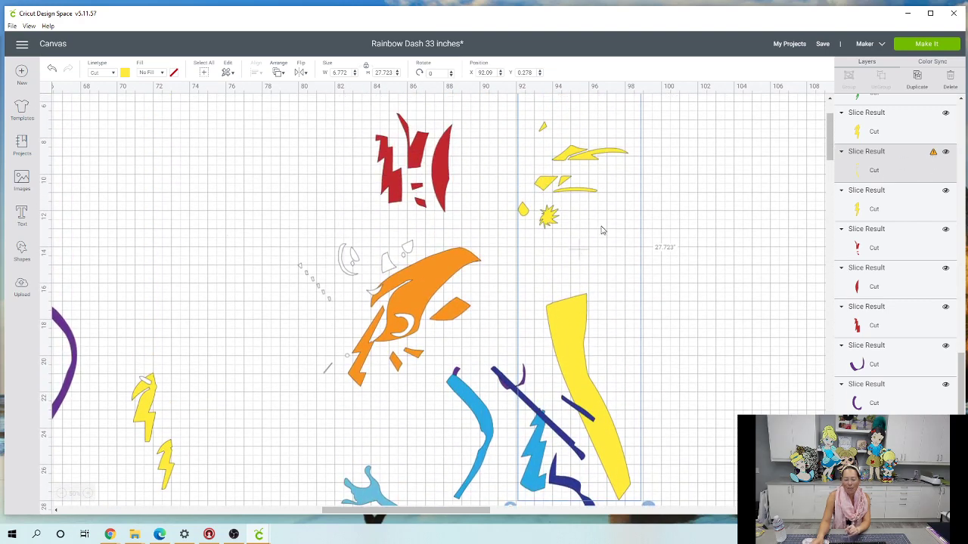
pyautogui.click(22, 251)
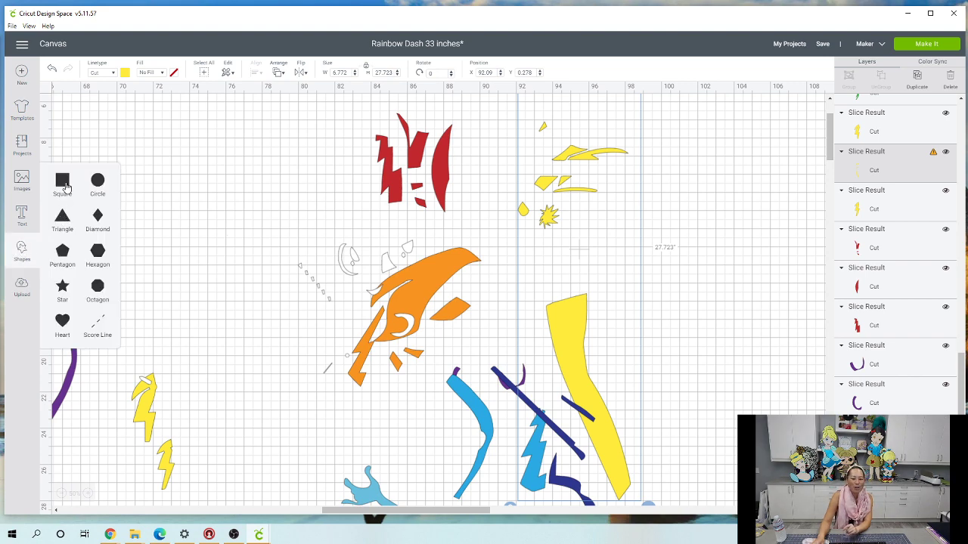
pyautogui.click(63, 183)
pyautogui.moveTo(130, 155); pyautogui.dragTo(619, 248)
pyautogui.moveTo(649, 285); pyautogui.dragTo(737, 373)
pyautogui.moveTo(571, 335); pyautogui.dragTo(687, 486)
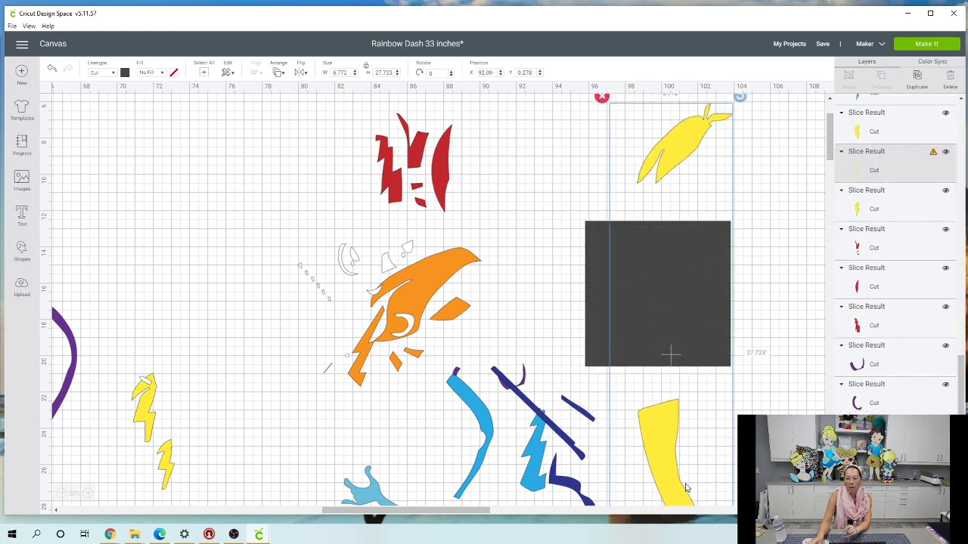
# Slice the small yellow details out of their layer with the square and delete the dark grey cutouts and square remnant
pyautogui.click(796, 323)
pyautogui.moveTo(776, 296); pyautogui.dragTo(648, 288)
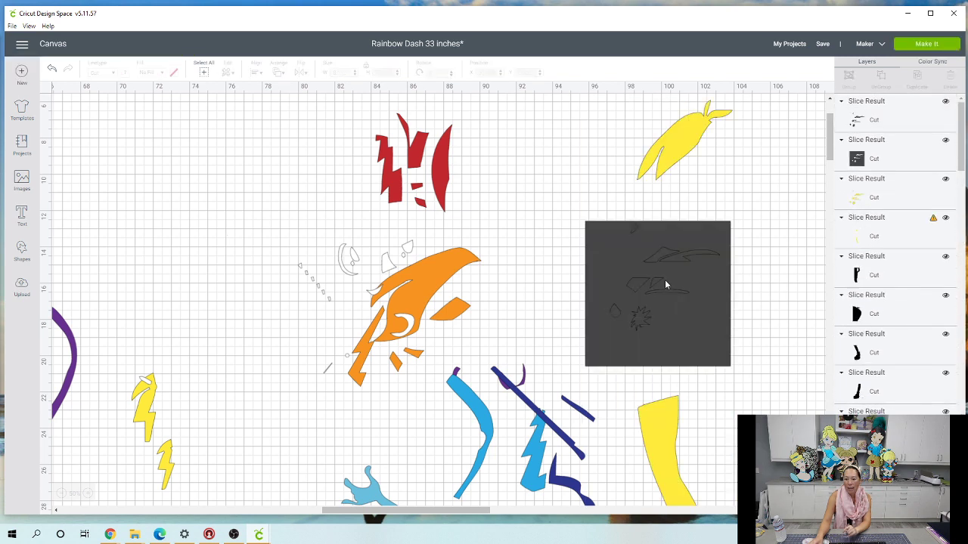
pyautogui.moveTo(664, 280); pyautogui.dragTo(497, 254)
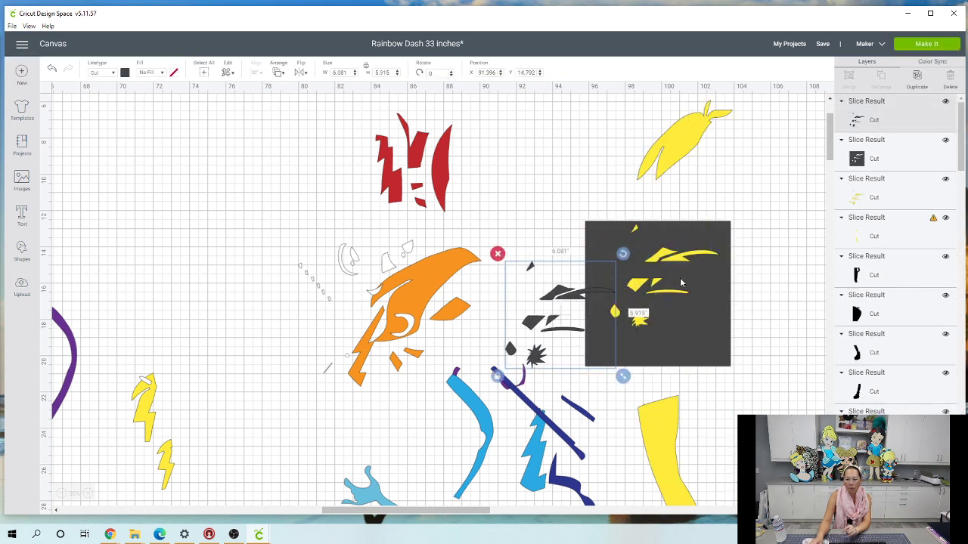
pyautogui.press('Delete')
pyautogui.moveTo(705, 281); pyautogui.dragTo(557, 279)
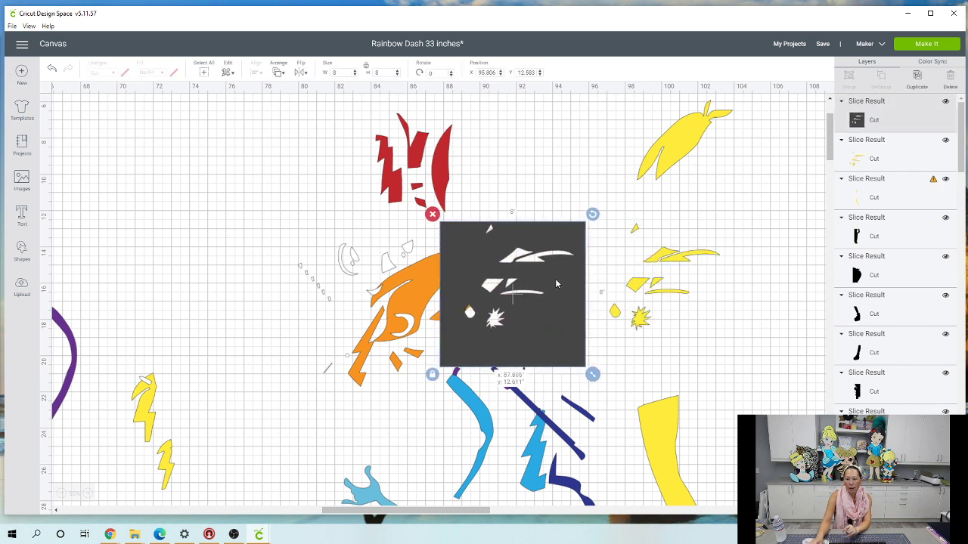
pyautogui.press('Delete')
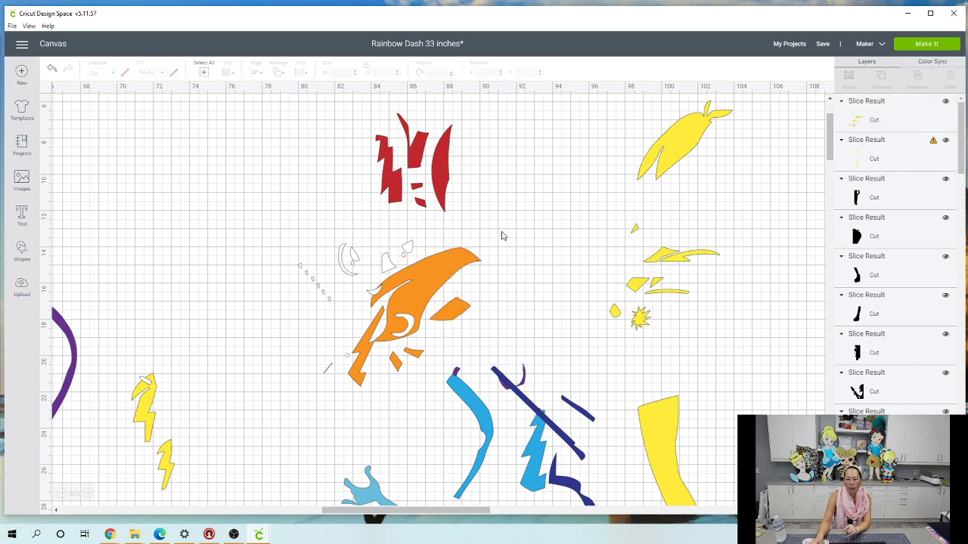
# Move the separated small yellow details beside the orange pieces and reposition the flagged yellow layer at X 98.714, Y 5.722
pyautogui.moveTo(630, 261); pyautogui.dragTo(347, 245)
pyautogui.moveTo(674, 153); pyautogui.dragTo(668, 70)
pyautogui.moveTo(677, 156); pyautogui.dragTo(687, 248)
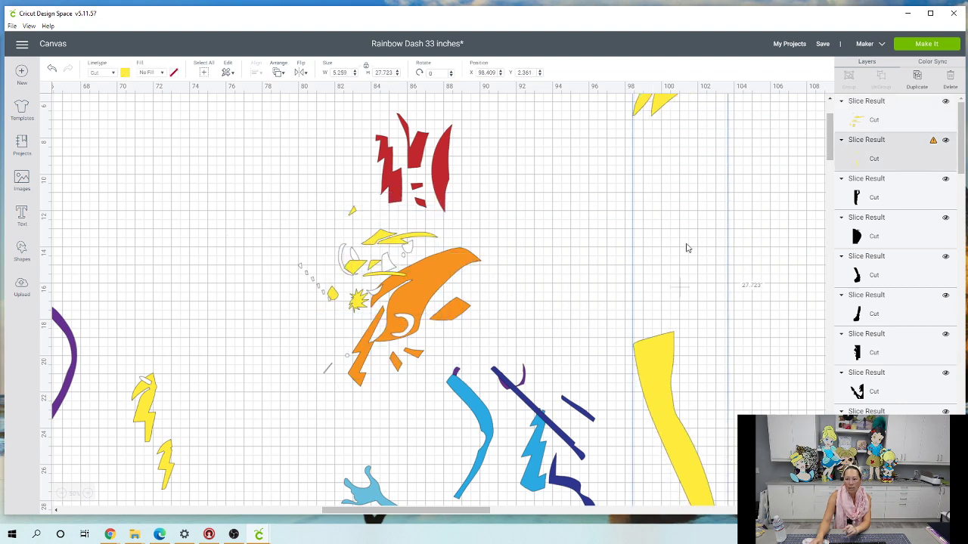
pyautogui.moveTo(675, 355); pyautogui.dragTo(670, 424)
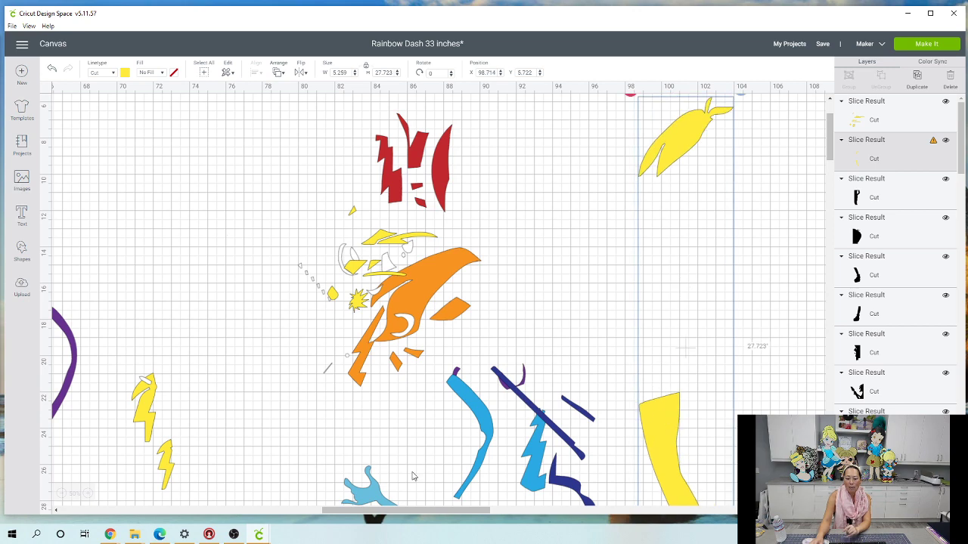
pyautogui.moveTo(412, 510); pyautogui.dragTo(468, 510)
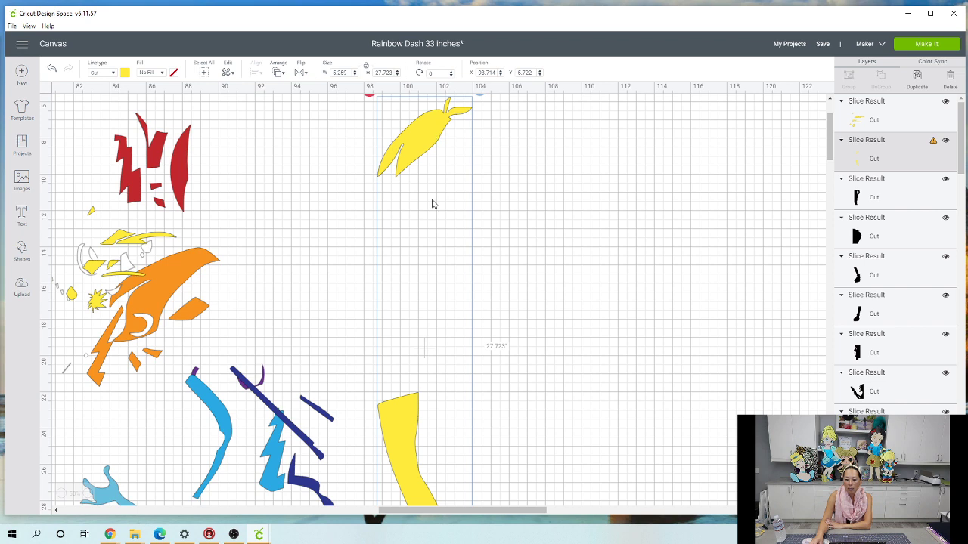
# Duplicate the flagged yellow layer and place the copy right beside the original
pyautogui.click(923, 79)
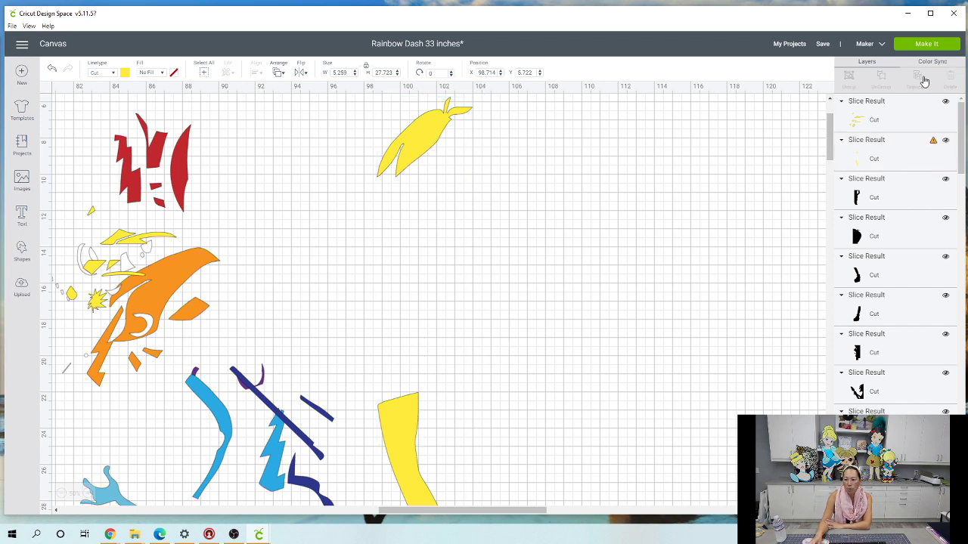
pyautogui.hotkey('ctrl', 'v')
pyautogui.moveTo(438, 141); pyautogui.dragTo(527, 135)
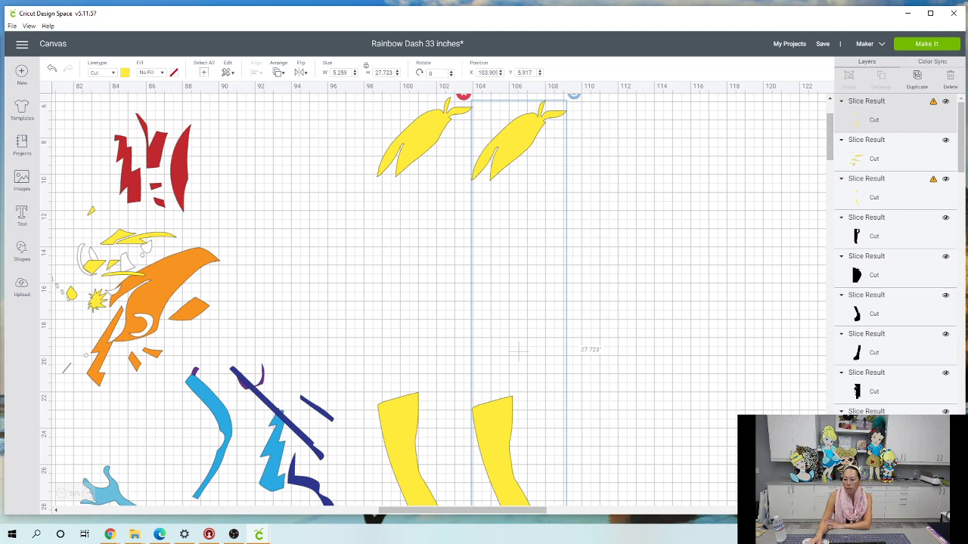
# Hide the feather-shaped contour in the duplicated yellow layer and move its long curved piece onto empty canvas
pyautogui.click(938, 499)
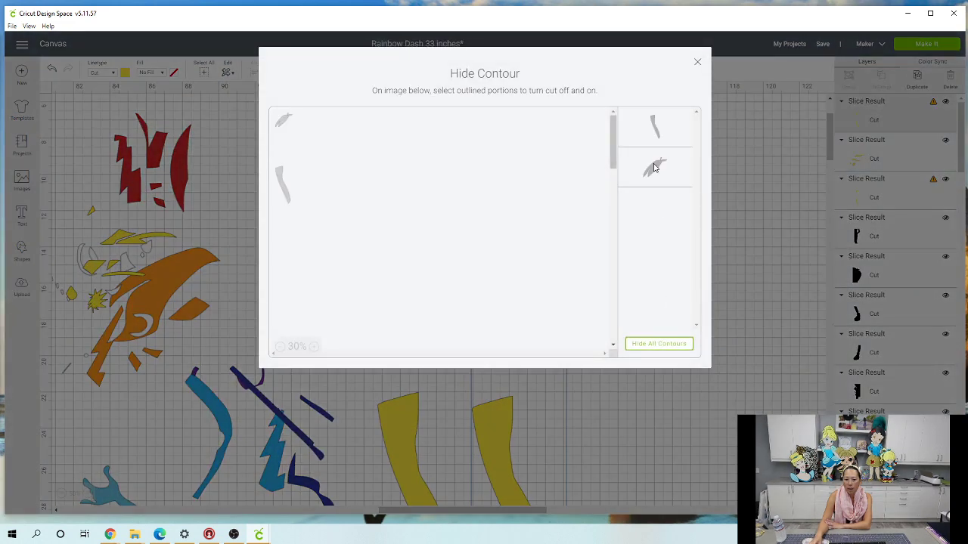
pyautogui.click(684, 169)
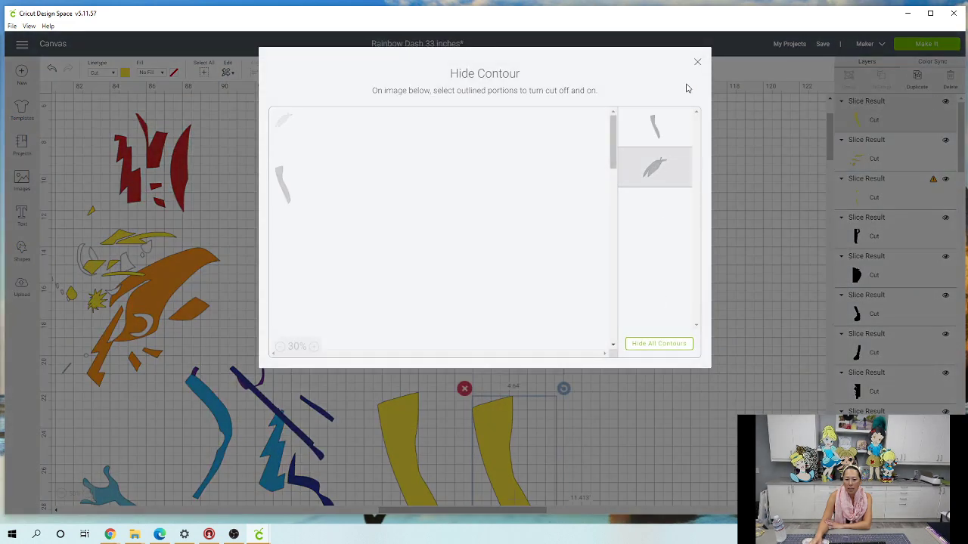
pyautogui.click(698, 63)
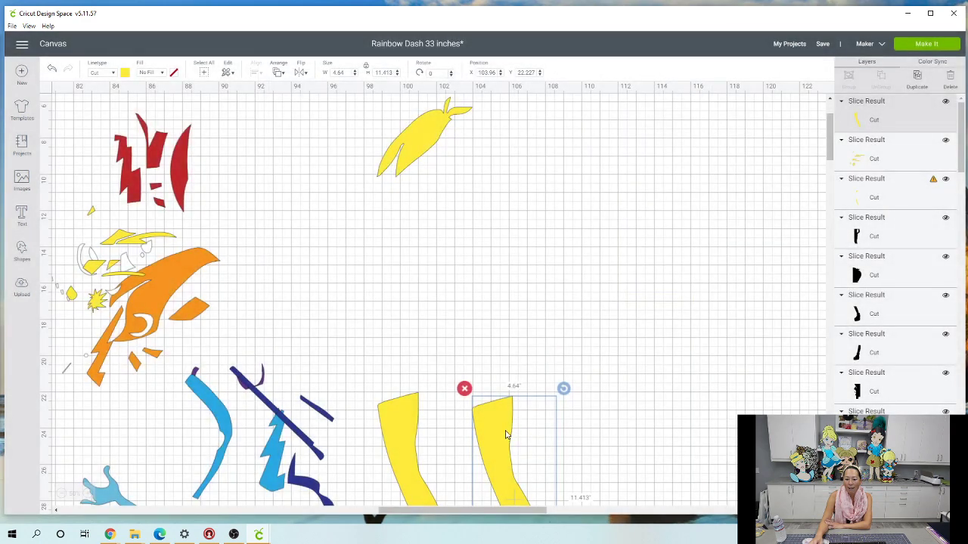
pyautogui.moveTo(506, 434); pyautogui.dragTo(642, 213)
# Hide the long curved contour in the original yellow layer and arrange the feather-shaped and long yellow pieces close together
pyautogui.click(418, 150)
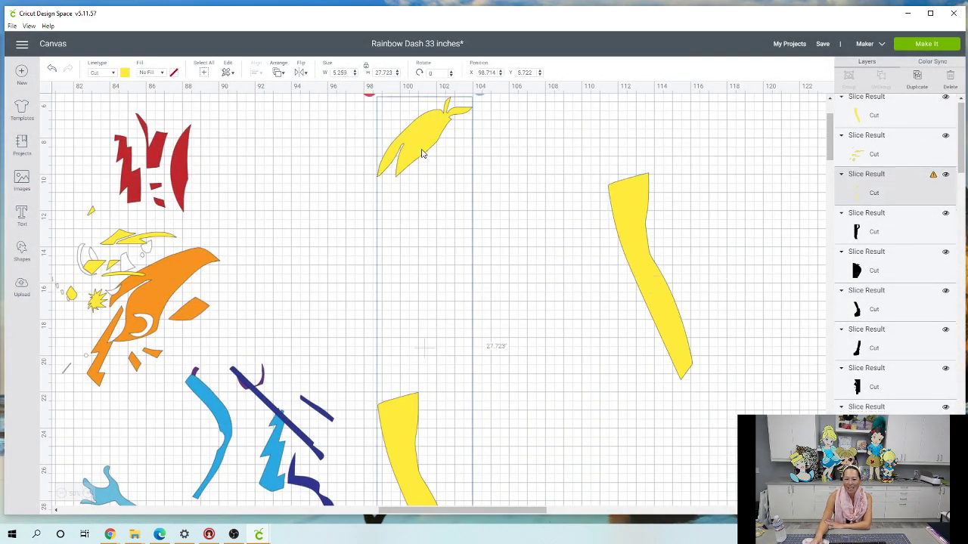
pyautogui.click(941, 501)
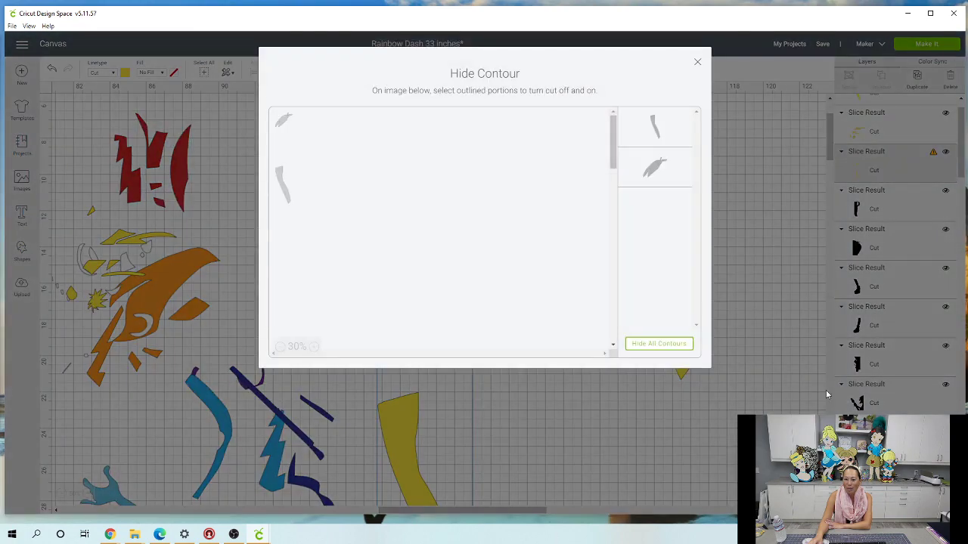
pyautogui.click(654, 136)
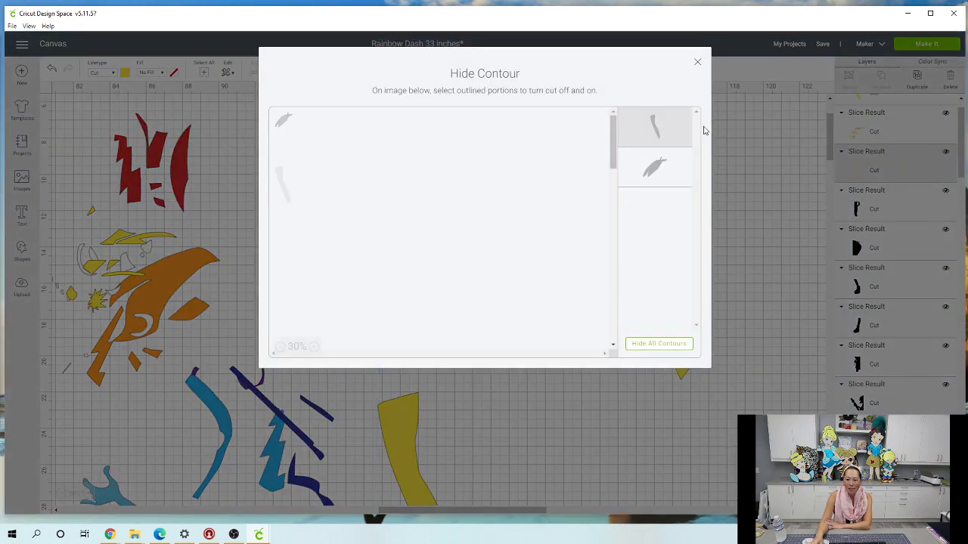
pyautogui.click(696, 62)
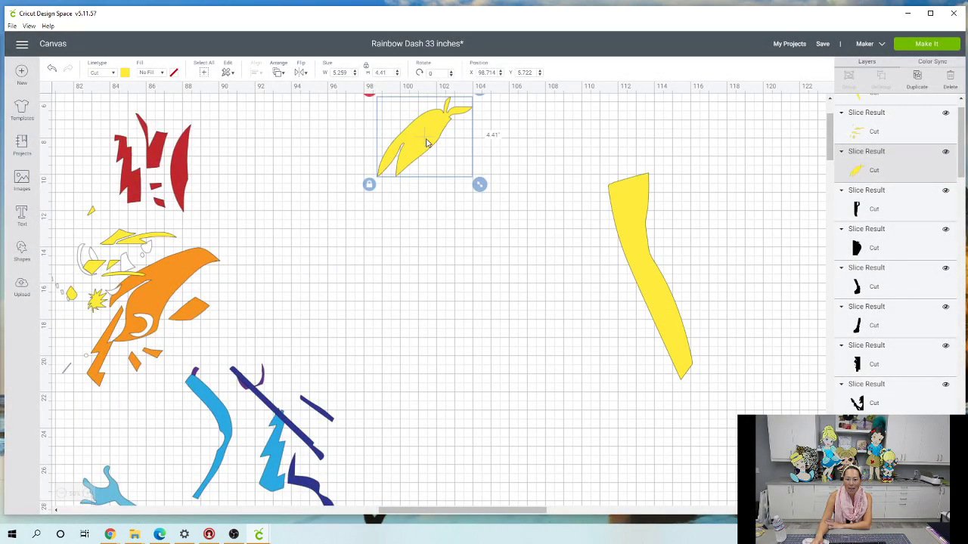
pyautogui.moveTo(427, 142); pyautogui.dragTo(564, 207)
pyautogui.click(618, 318)
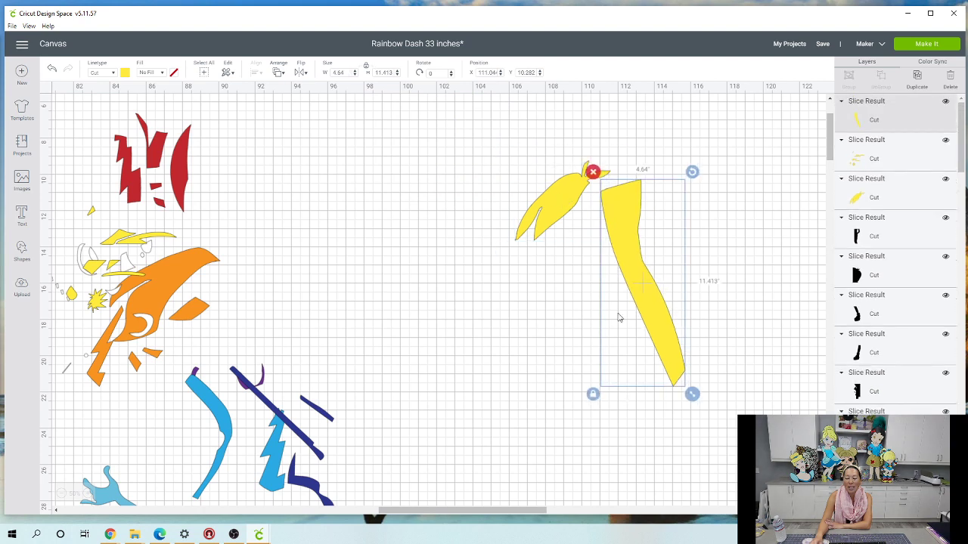
pyautogui.moveTo(639, 313); pyautogui.dragTo(626, 288)
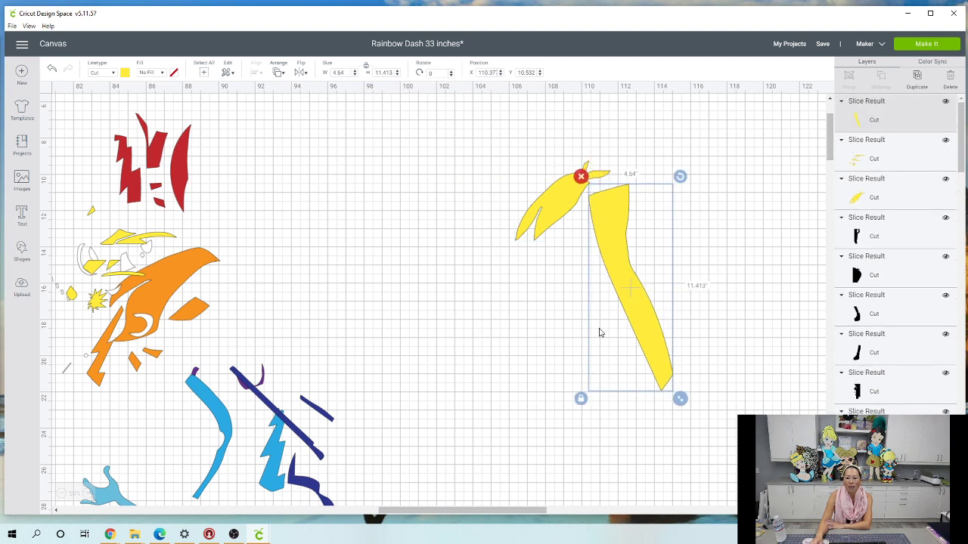
# Send the project to cutting on a larger mat and move the row of tiny shapes near the top edge of mat 1
pyautogui.click(918, 45)
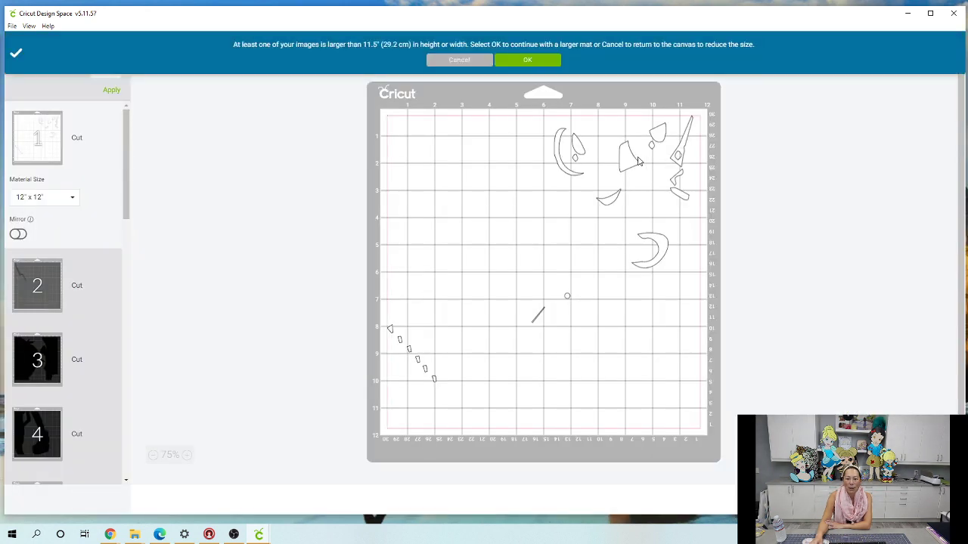
pyautogui.click(519, 61)
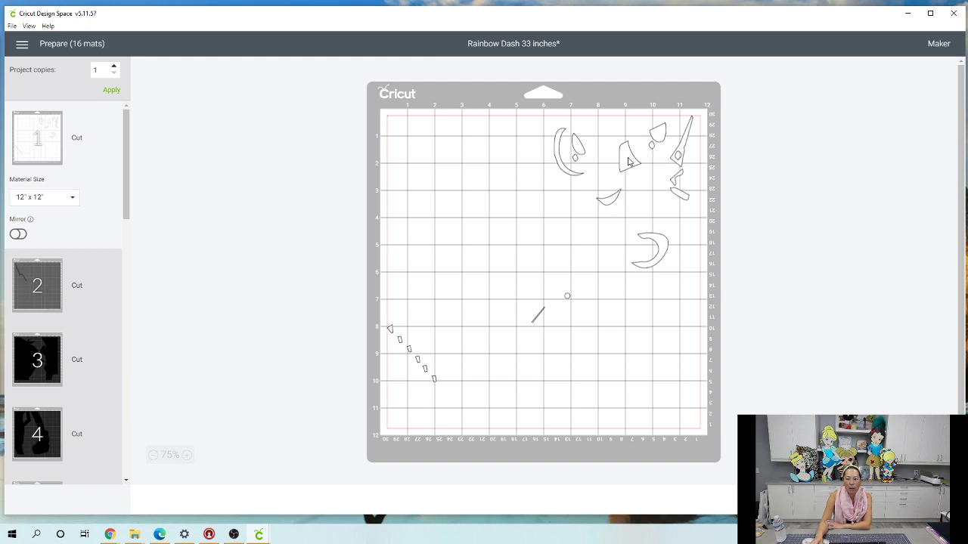
pyautogui.click(628, 162)
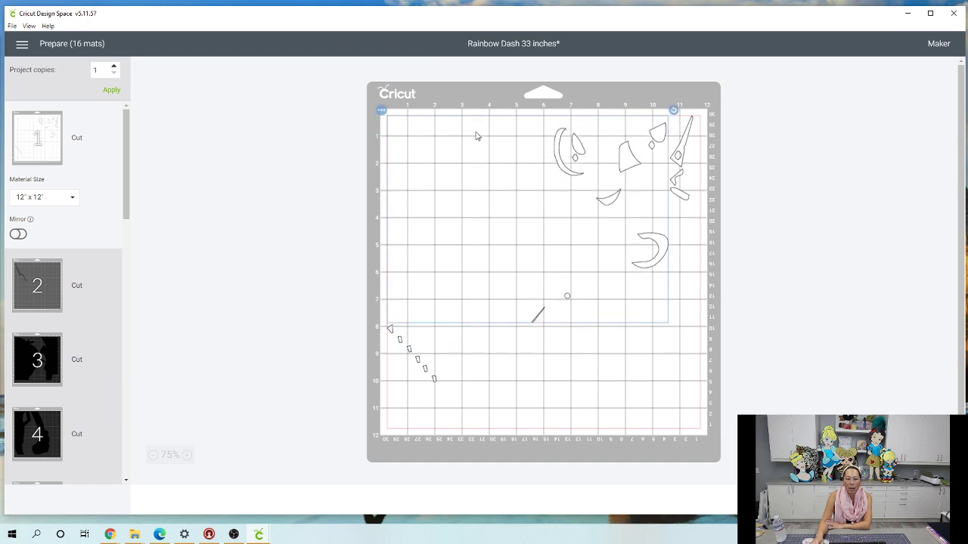
pyautogui.moveTo(432, 380); pyautogui.dragTo(447, 188)
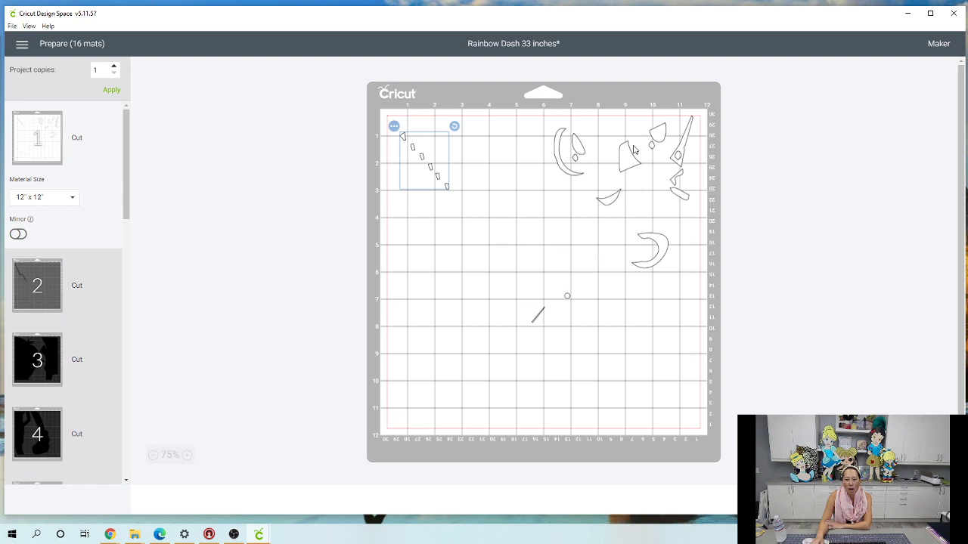
# Hide the thin dark grey zigzag piece on mat 2
pyautogui.click(37, 285)
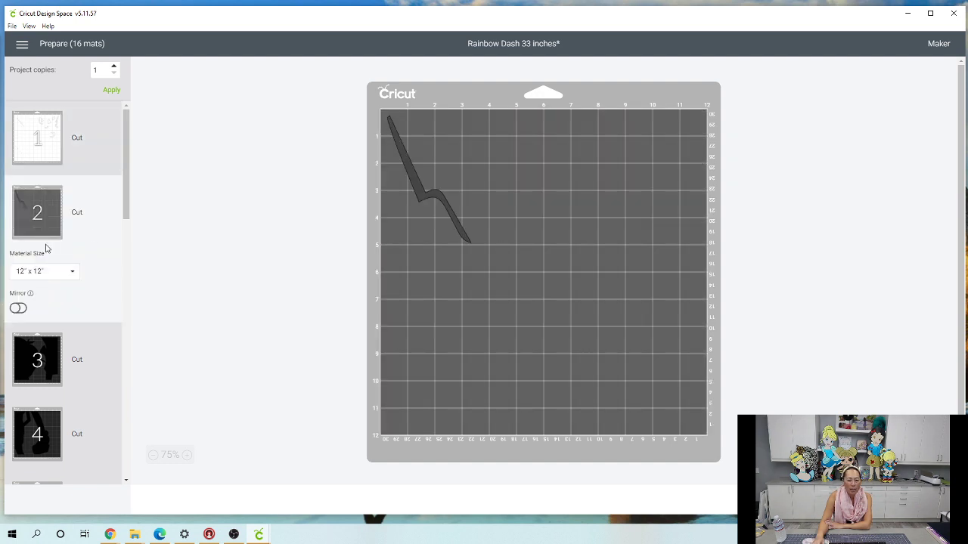
pyautogui.click(431, 202)
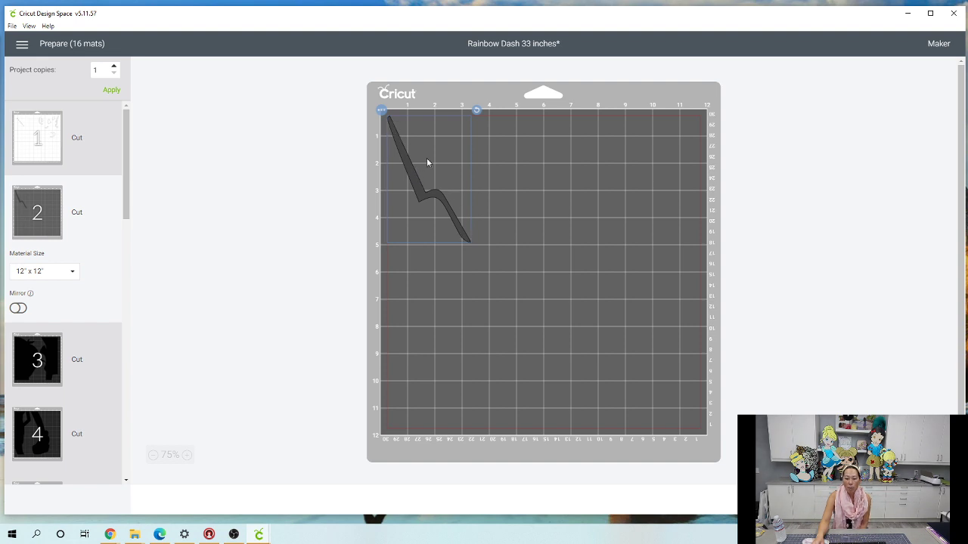
pyautogui.click(382, 115)
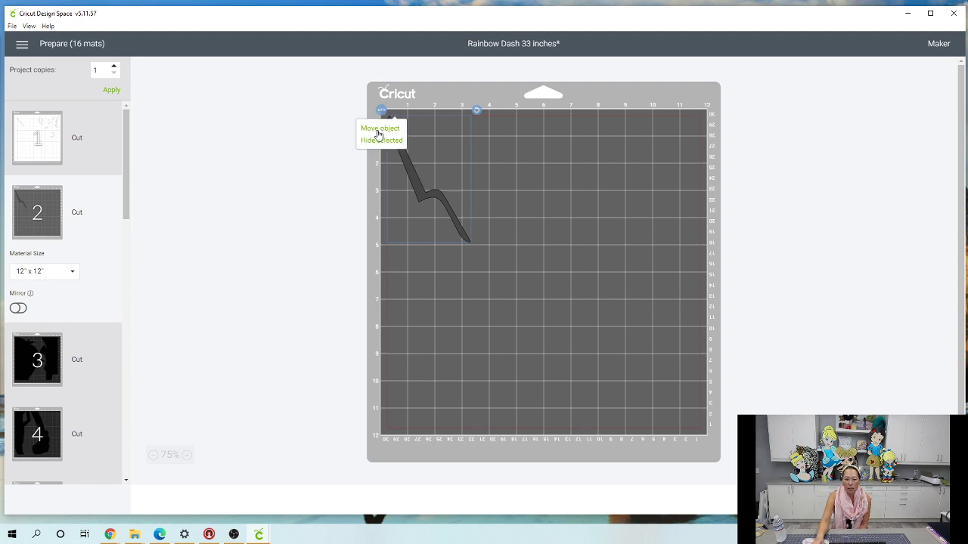
pyautogui.click(376, 140)
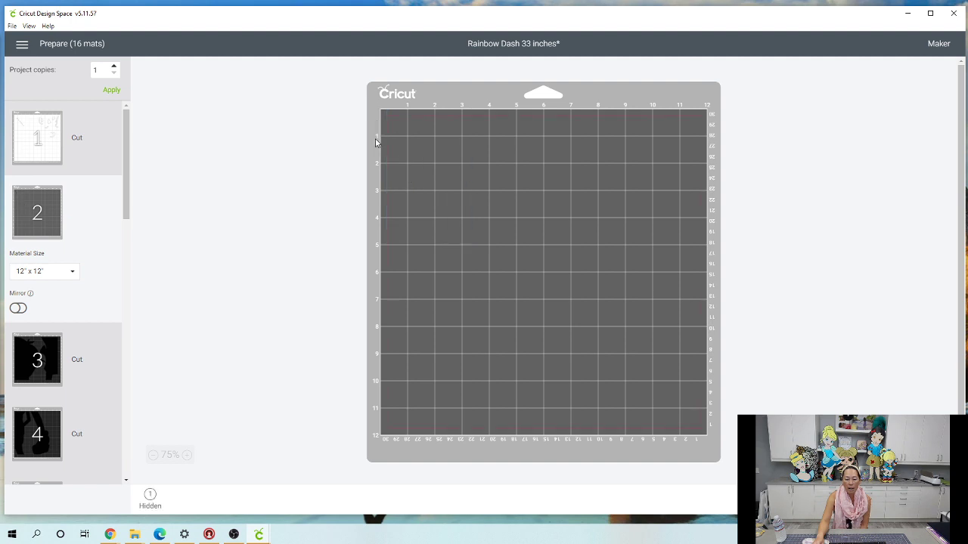
# Examine how the black silhouette pieces are laid out on mats 3 to 6
pyautogui.click(56, 369)
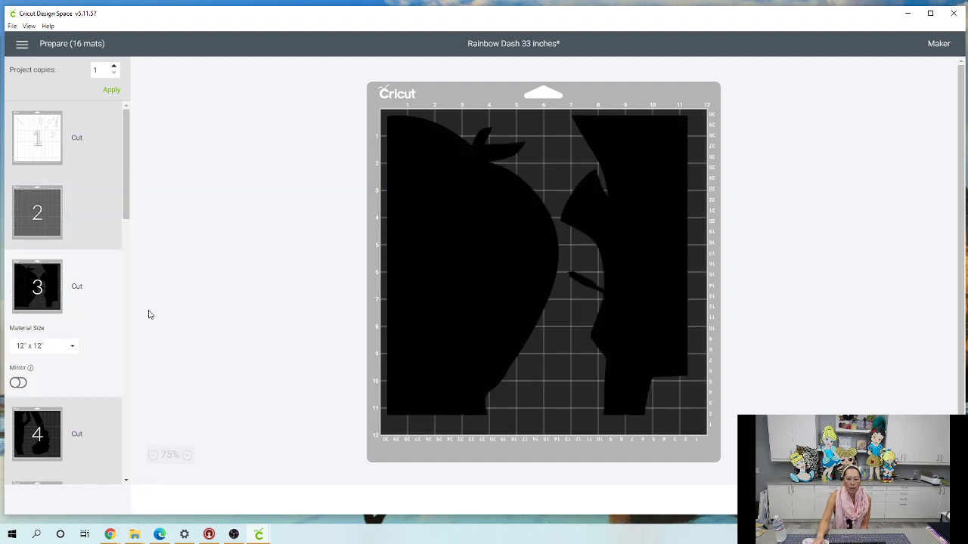
pyautogui.scroll(-1, 149, 315)
pyautogui.scroll(-1, 75, 380)
pyautogui.click(54, 383)
pyautogui.scroll(-3, 57, 367)
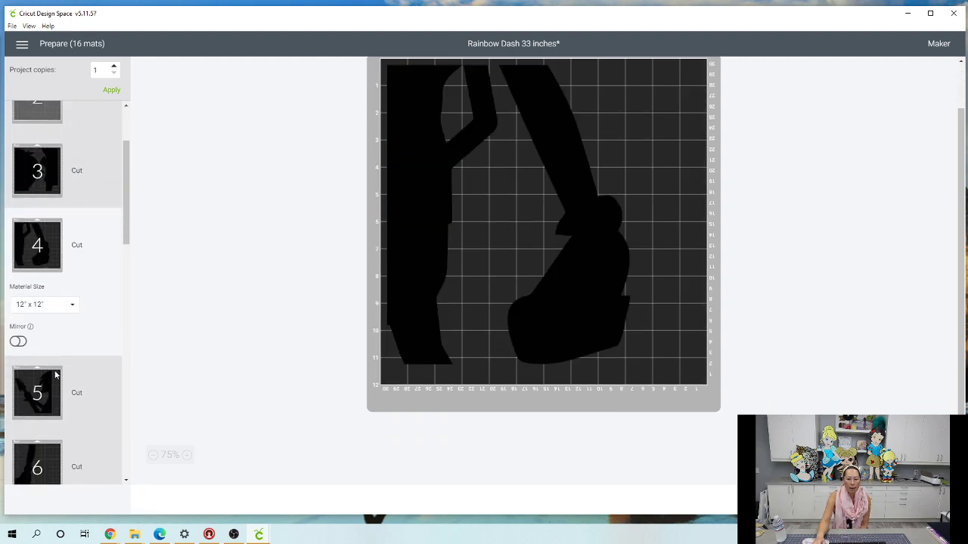
pyautogui.click(56, 324)
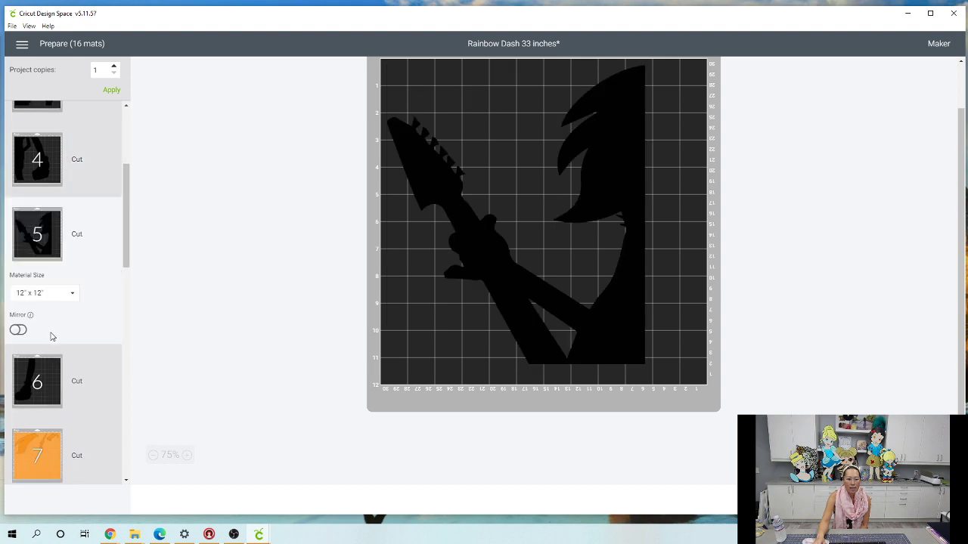
pyautogui.scroll(3, 52, 329)
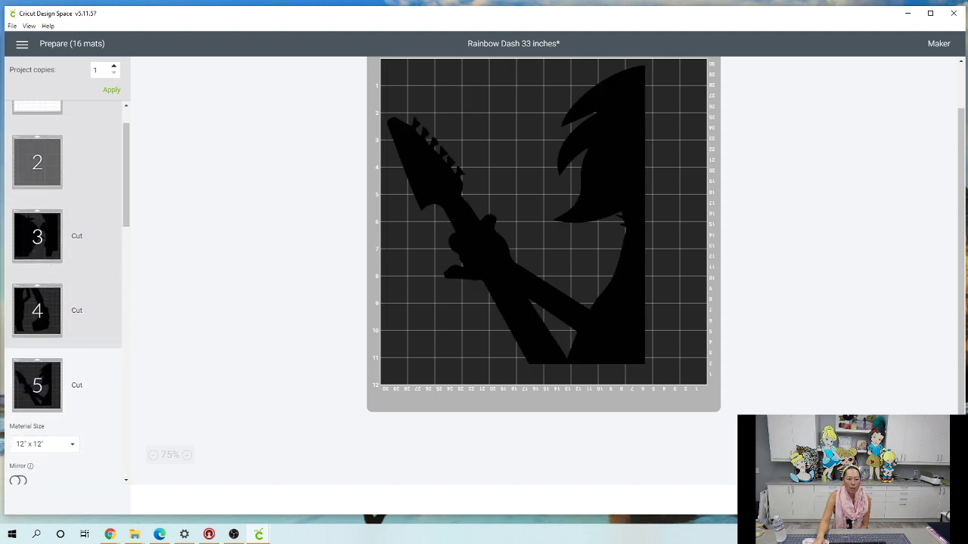
pyautogui.click(54, 310)
pyautogui.scroll(-3, 64, 293)
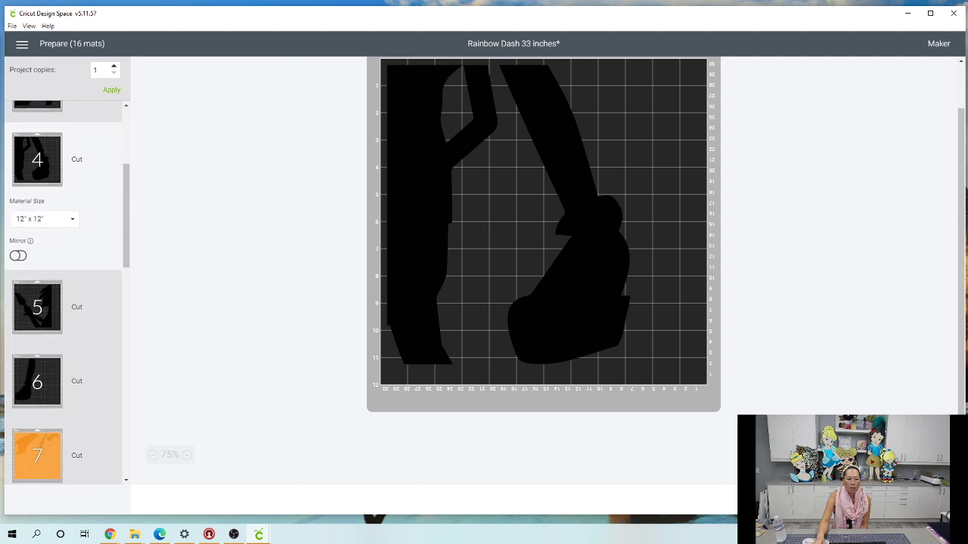
pyautogui.click(44, 371)
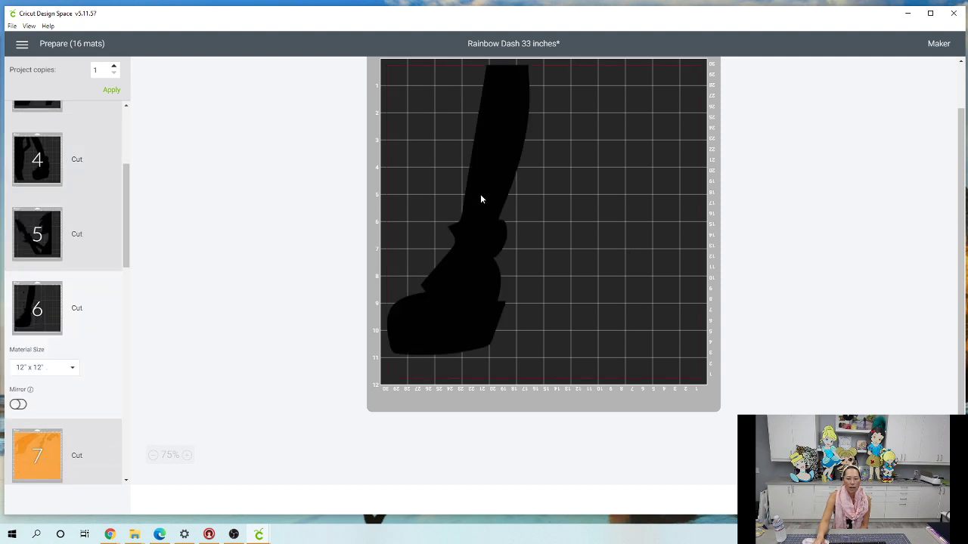
# Move the black boot silhouette from mat 6 onto mat 4
pyautogui.scroll(1, 484, 211)
pyautogui.click(490, 233)
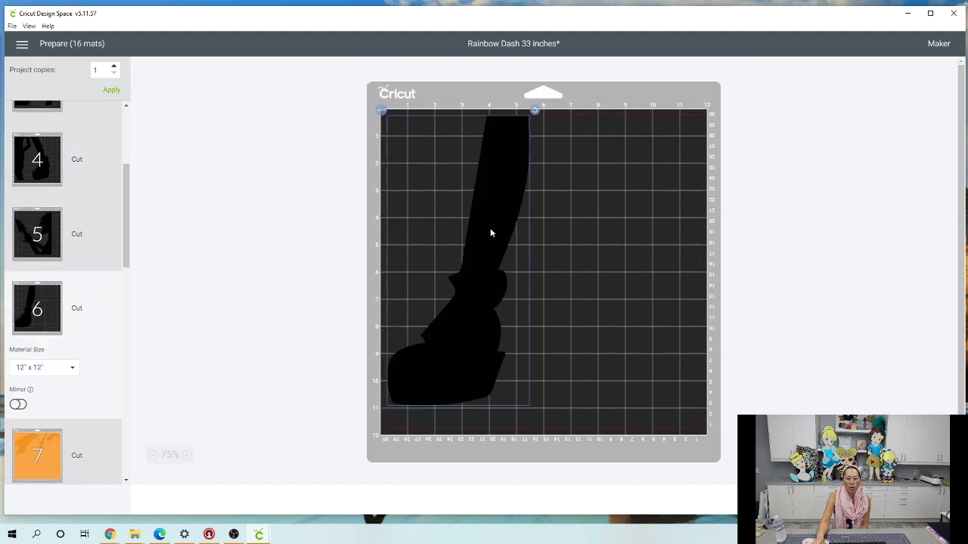
pyautogui.click(381, 111)
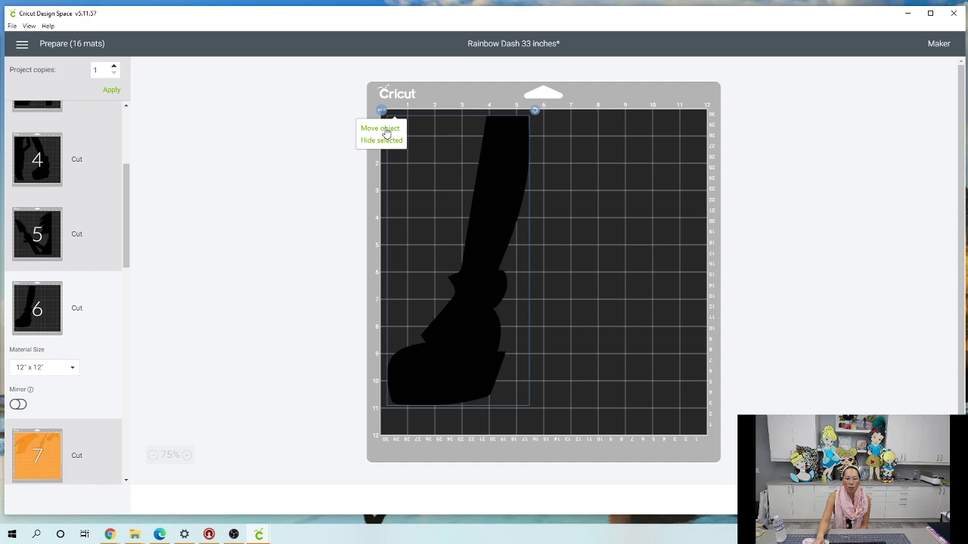
pyautogui.click(380, 128)
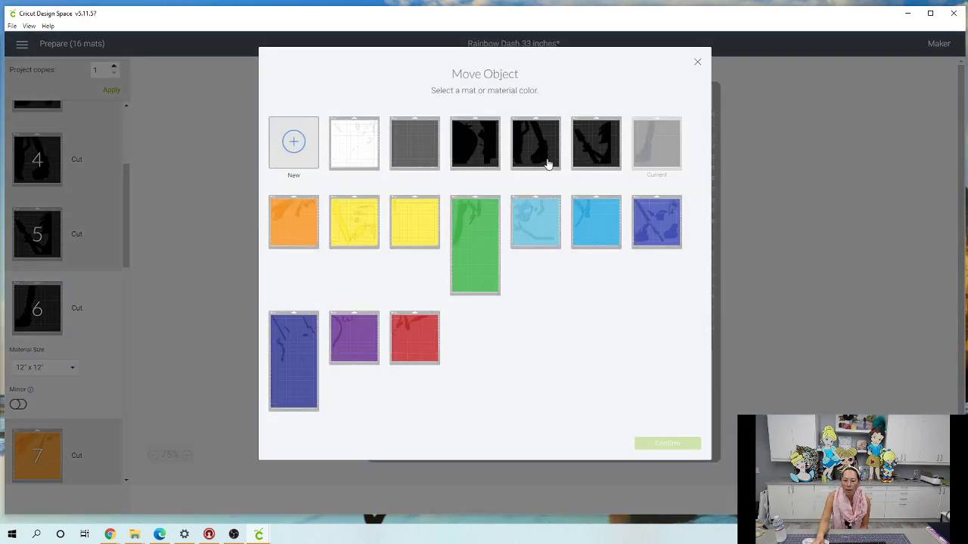
pyautogui.click(546, 162)
pyautogui.click(658, 444)
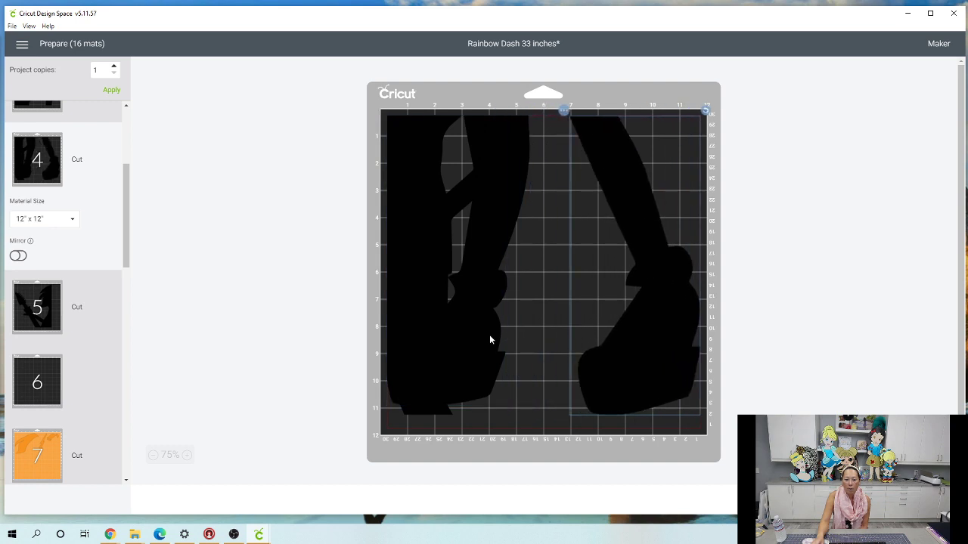
# Reposition and rotate the two black boot silhouettes on mat 4 so they fit beside the tall piece without overlapping
pyautogui.moveTo(489, 334); pyautogui.dragTo(393, 344)
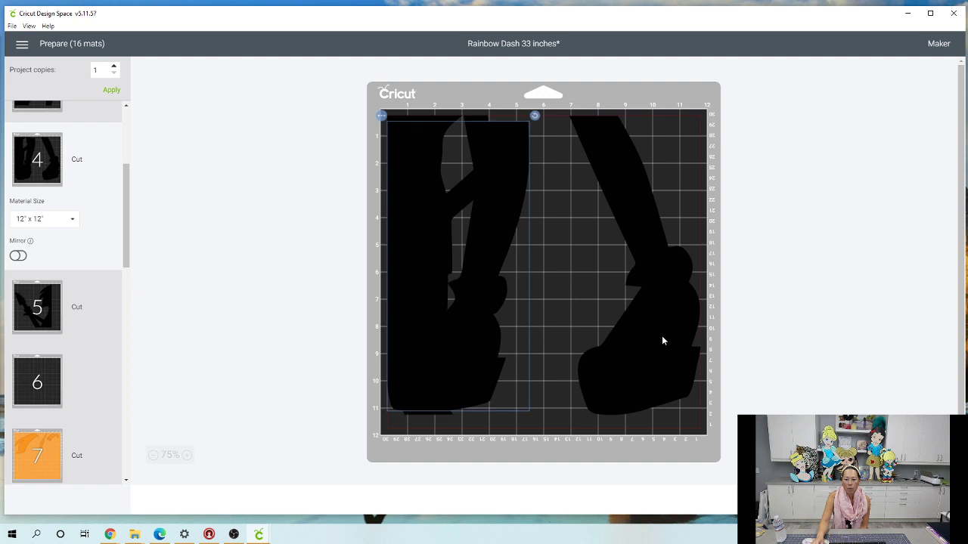
pyautogui.moveTo(664, 340); pyautogui.dragTo(555, 340)
pyautogui.moveTo(495, 357); pyautogui.dragTo(635, 365)
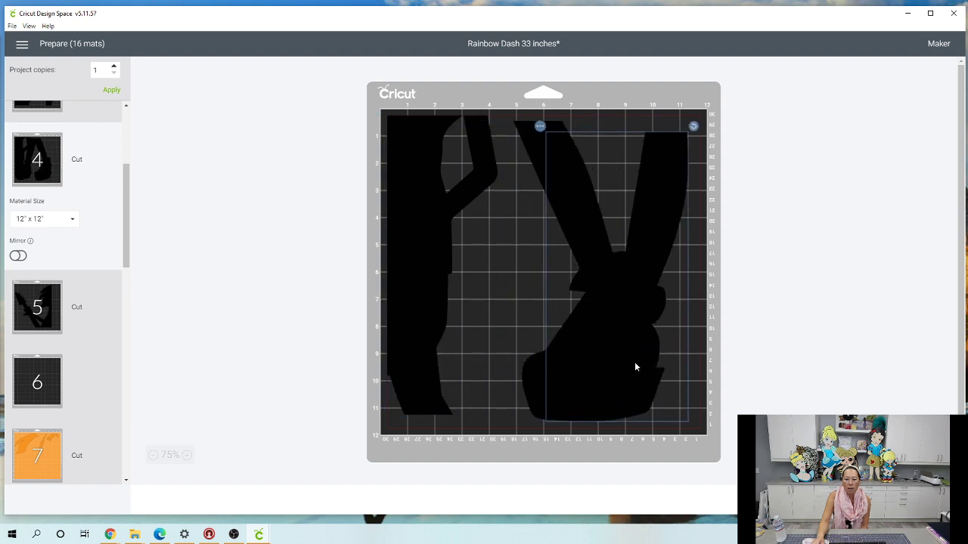
pyautogui.moveTo(694, 126); pyautogui.dragTo(553, 389)
pyautogui.moveTo(639, 199); pyautogui.dragTo(572, 184)
pyautogui.moveTo(672, 320); pyautogui.dragTo(716, 322)
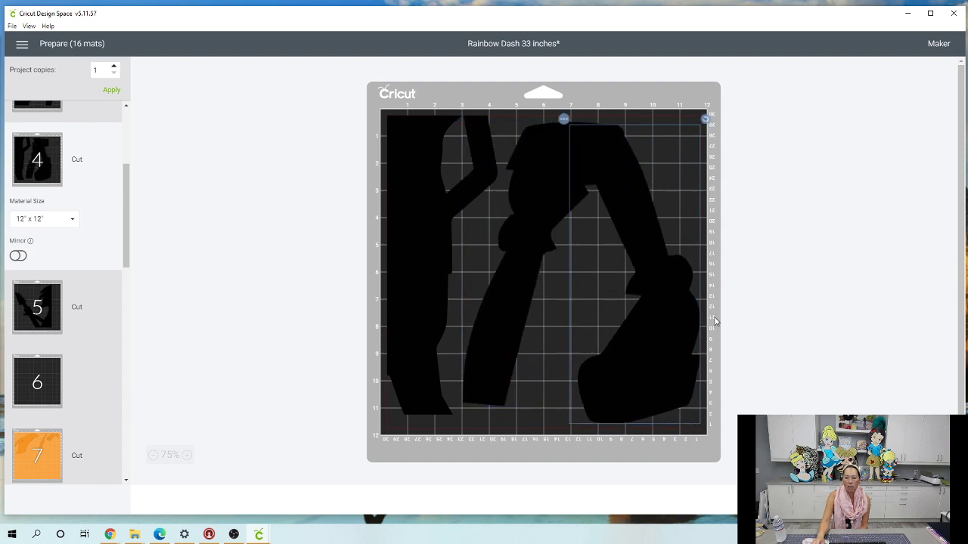
pyautogui.moveTo(705, 119); pyautogui.dragTo(741, 190)
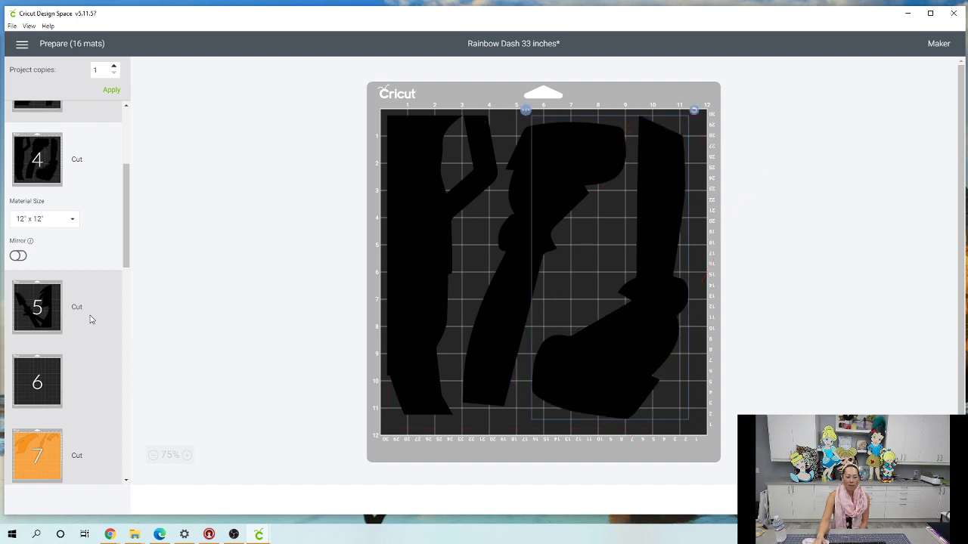
# Check mat 5, then pack the lightning bolt and three small orange pieces tightly around the large curved piece on mat 7
pyautogui.click(49, 310)
pyautogui.scroll(2, 117, 242)
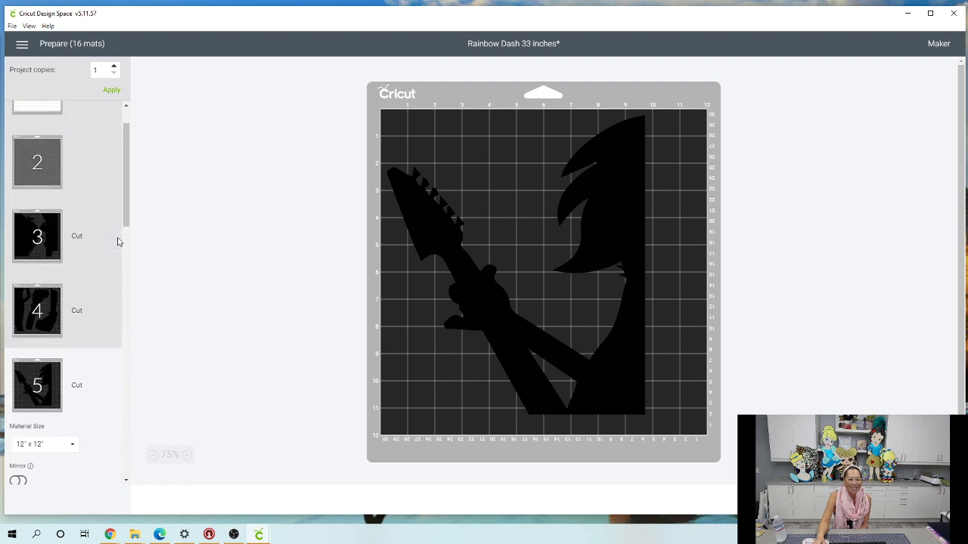
pyautogui.scroll(2, 80, 254)
pyautogui.scroll(-3, 81, 256)
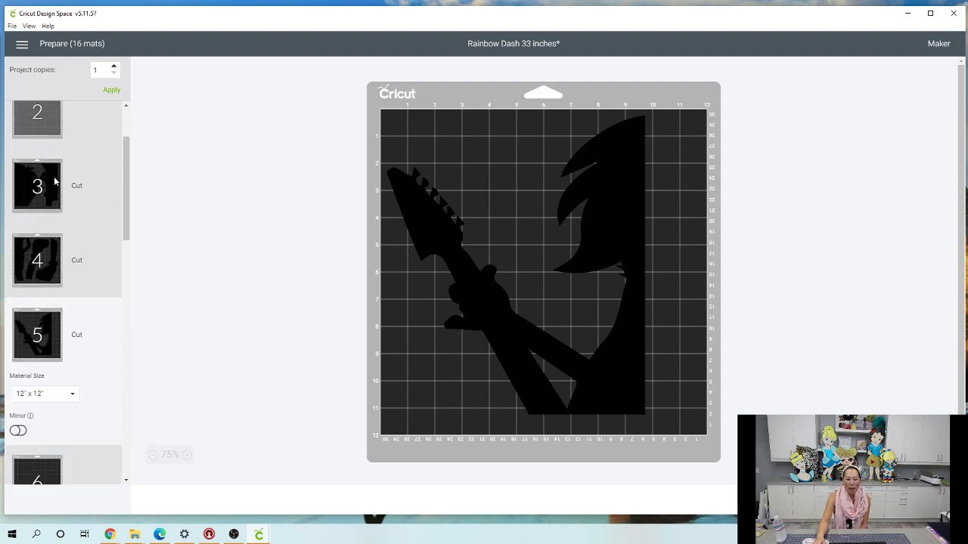
pyautogui.scroll(-3, 42, 309)
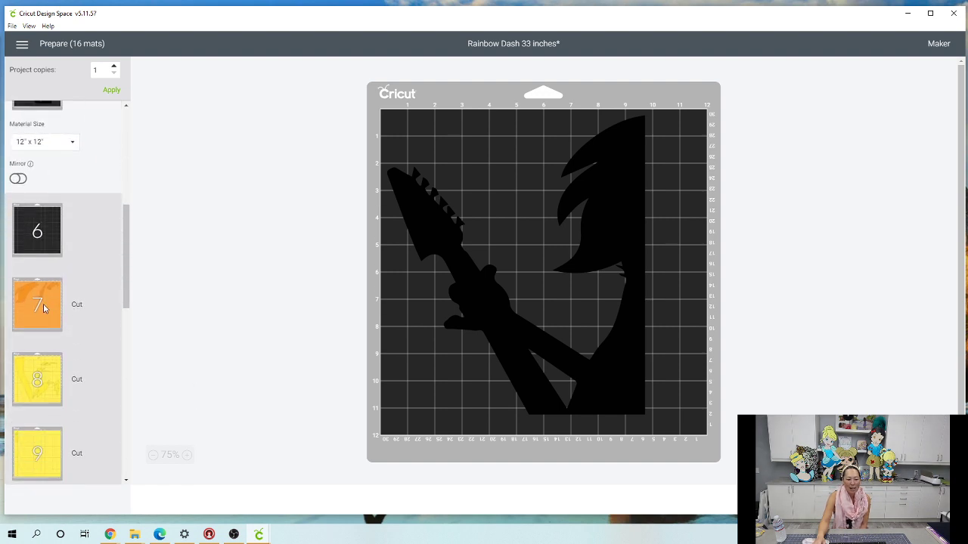
pyautogui.click(43, 308)
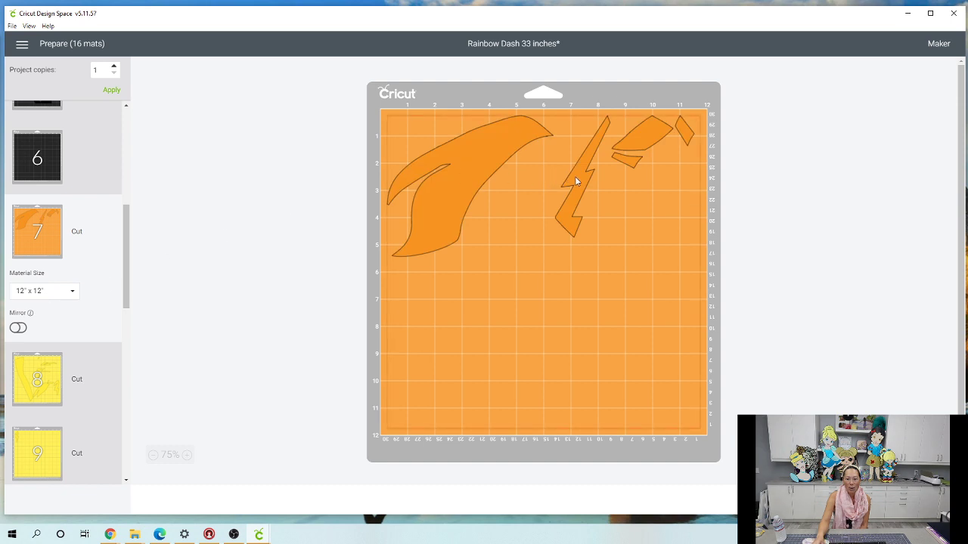
pyautogui.moveTo(574, 180); pyautogui.dragTo(501, 214)
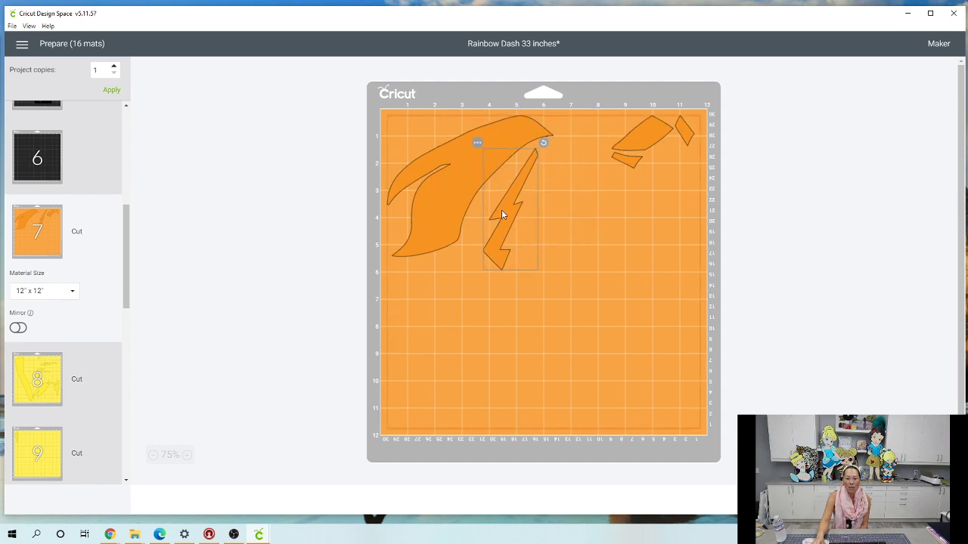
pyautogui.moveTo(626, 145); pyautogui.dragTo(407, 145)
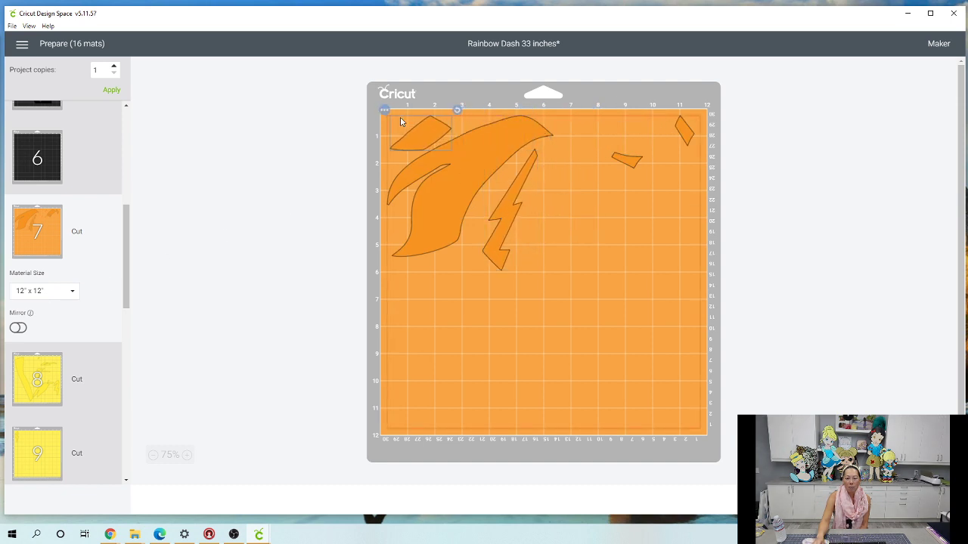
pyautogui.moveTo(614, 159); pyautogui.dragTo(408, 227)
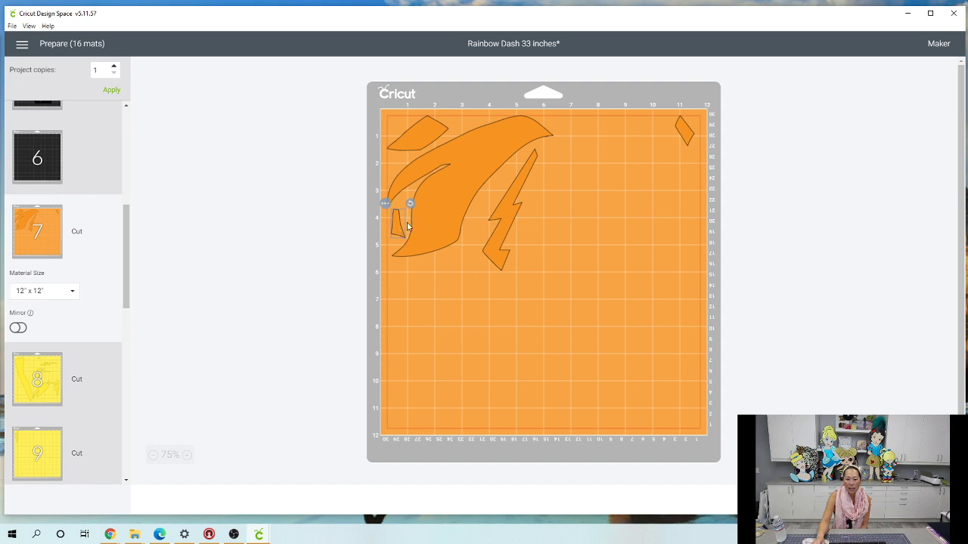
pyautogui.moveTo(684, 134); pyautogui.dragTo(488, 210)
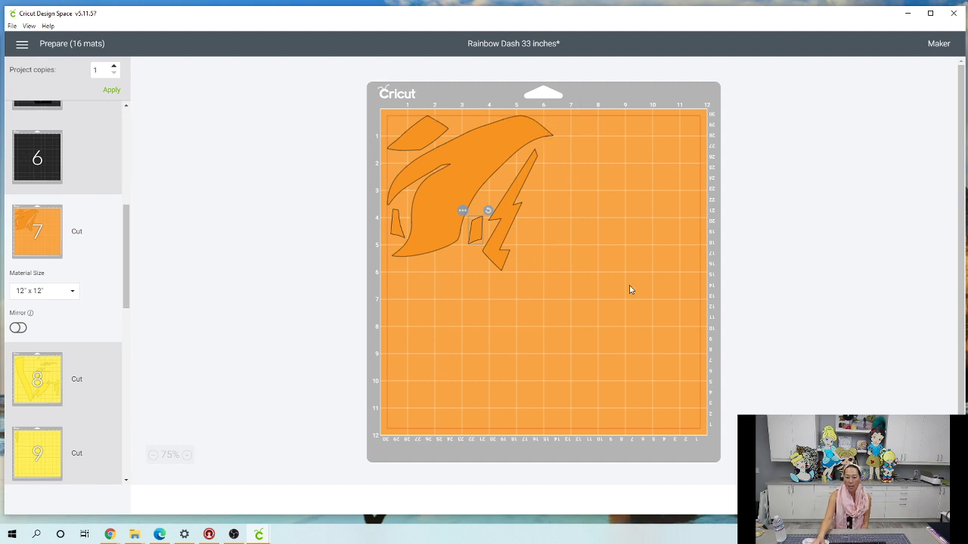
# Move the small yellow lightning bolt piece from mat 9 onto mat 8
pyautogui.click(52, 379)
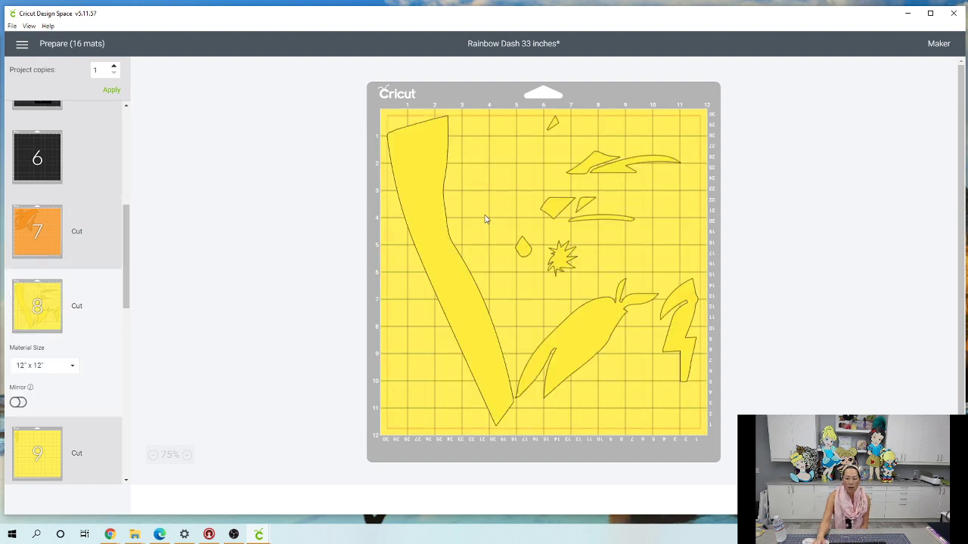
pyautogui.scroll(-2, 486, 218)
pyautogui.click(43, 443)
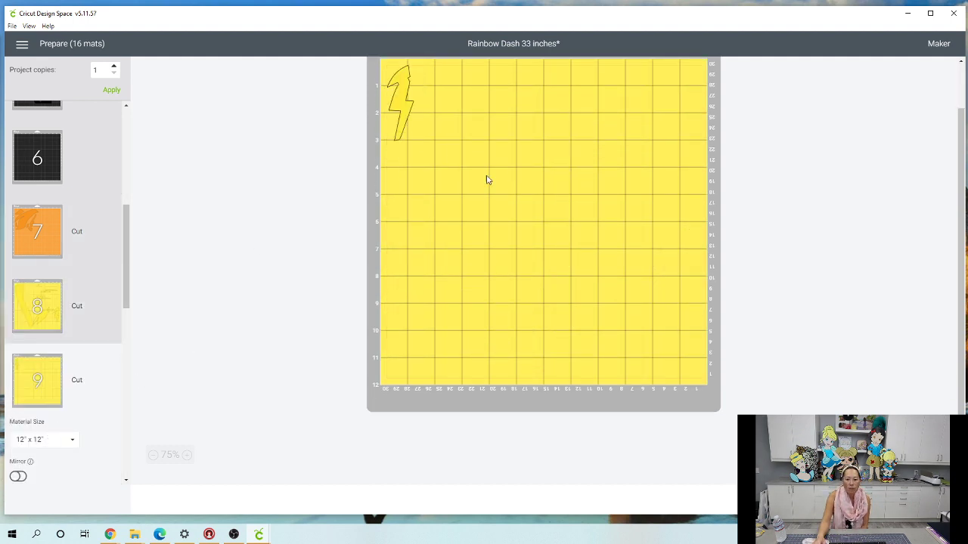
pyautogui.scroll(2, 499, 174)
pyautogui.click(406, 153)
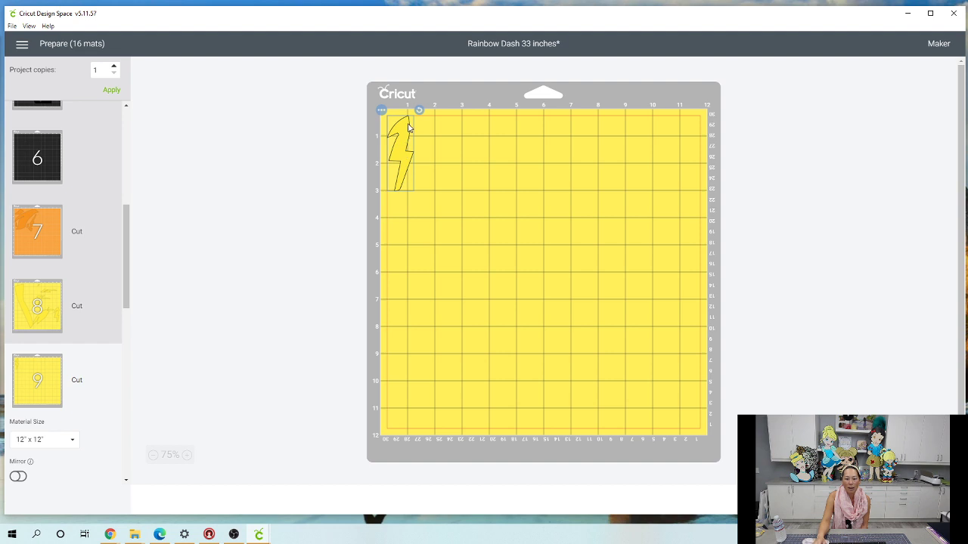
pyautogui.click(381, 112)
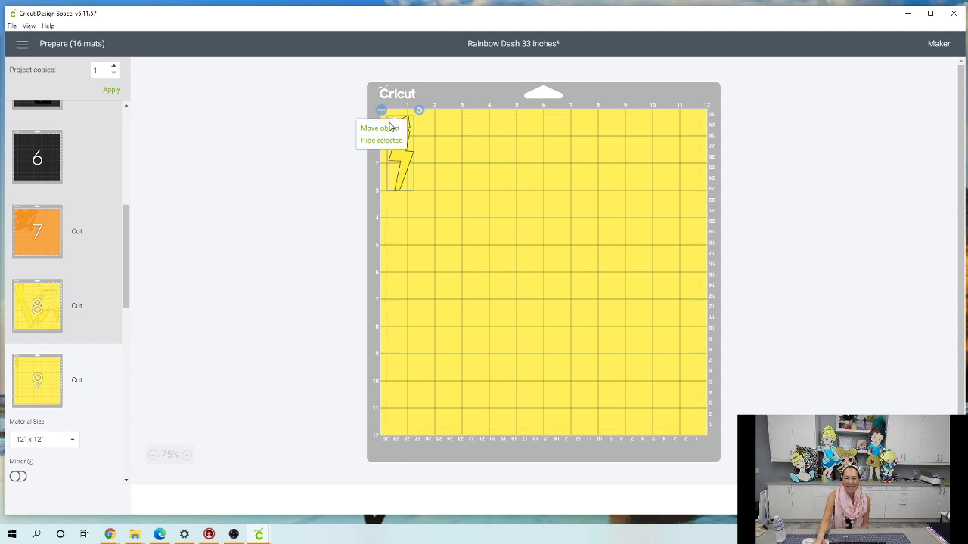
pyautogui.click(387, 129)
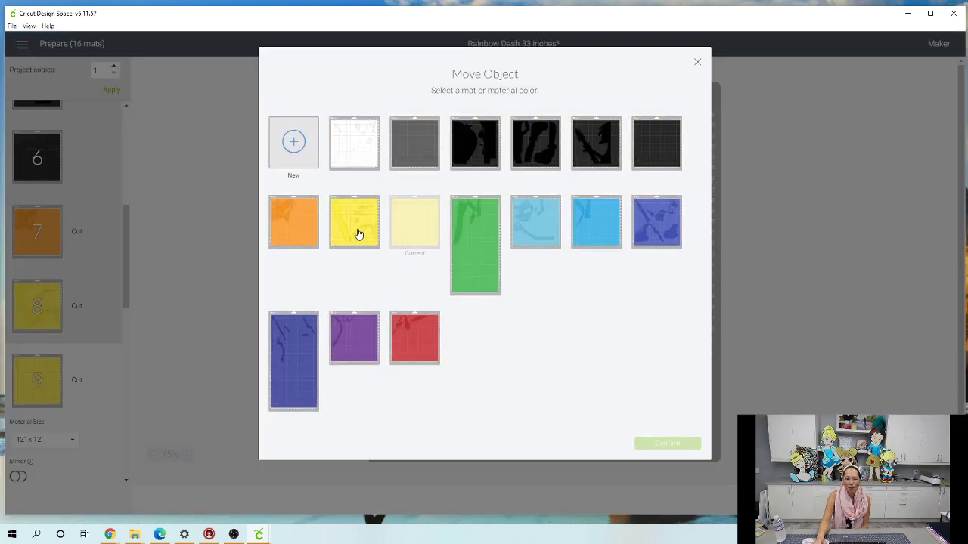
pyautogui.click(357, 234)
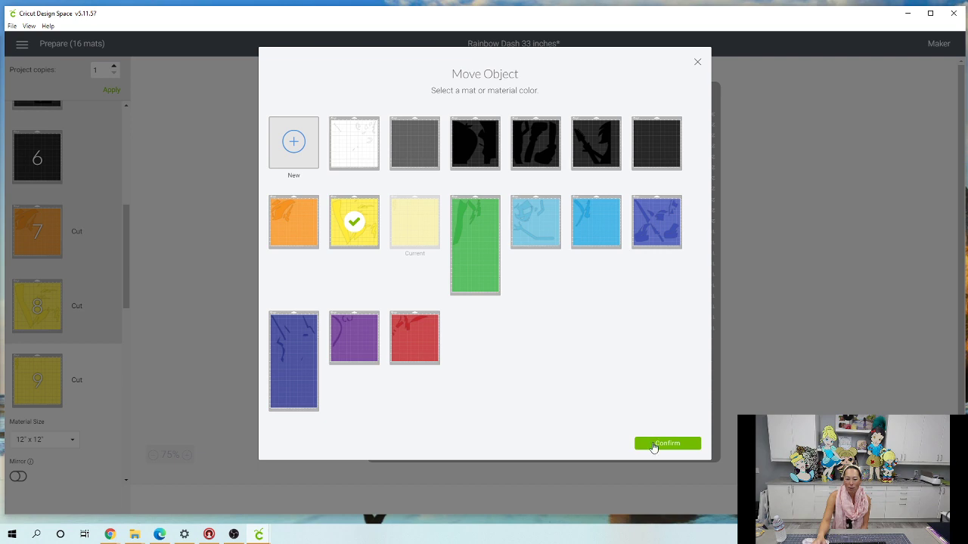
pyautogui.click(655, 443)
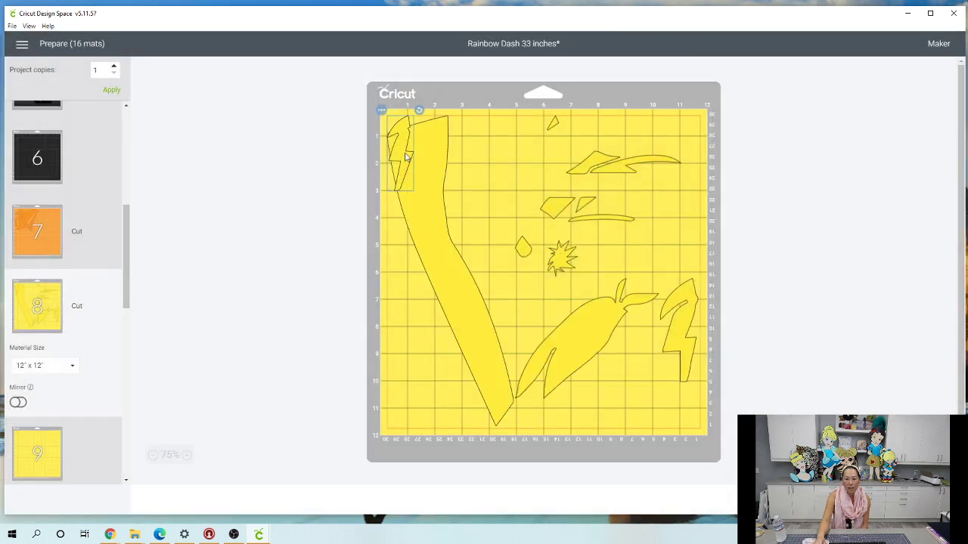
# Rearrange mat 8 by grouping the smaller yellow shapes near the top and rotating the long piece to lie horizontally below them
pyautogui.moveTo(413, 158); pyautogui.dragTo(394, 282)
pyautogui.moveTo(614, 167); pyautogui.dragTo(568, 166)
pyautogui.moveTo(614, 287); pyautogui.dragTo(670, 132)
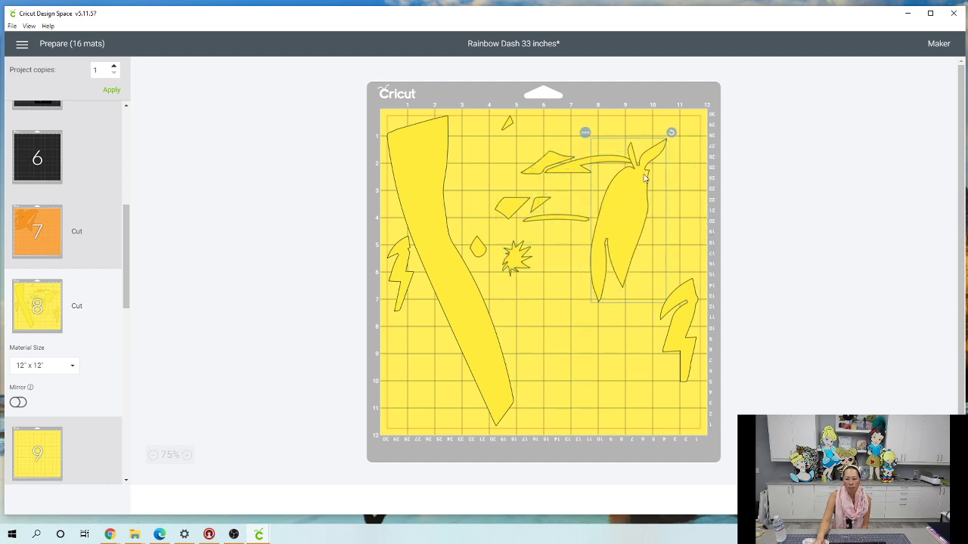
pyautogui.moveTo(647, 198); pyautogui.dragTo(696, 177)
pyautogui.moveTo(680, 340); pyautogui.dragTo(481, 174)
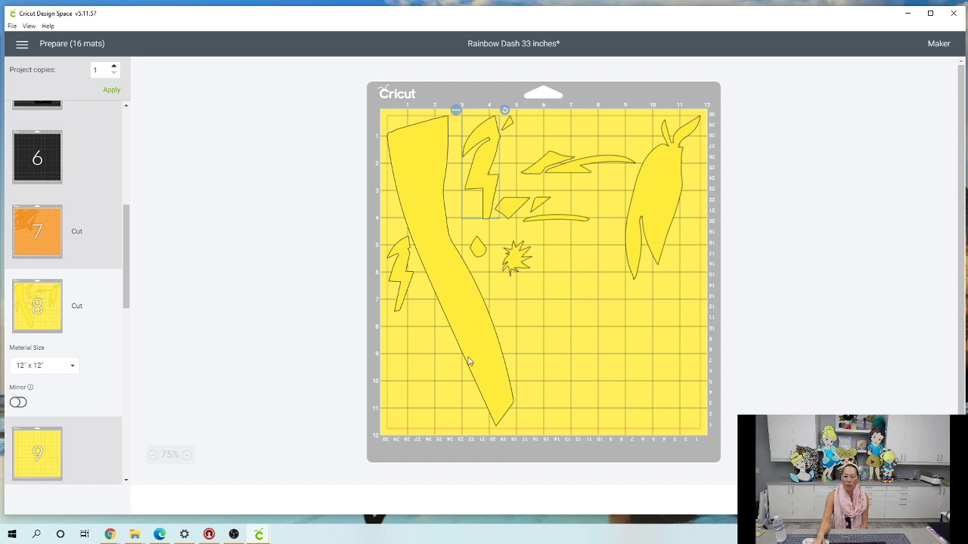
pyautogui.moveTo(399, 274); pyautogui.dragTo(583, 234)
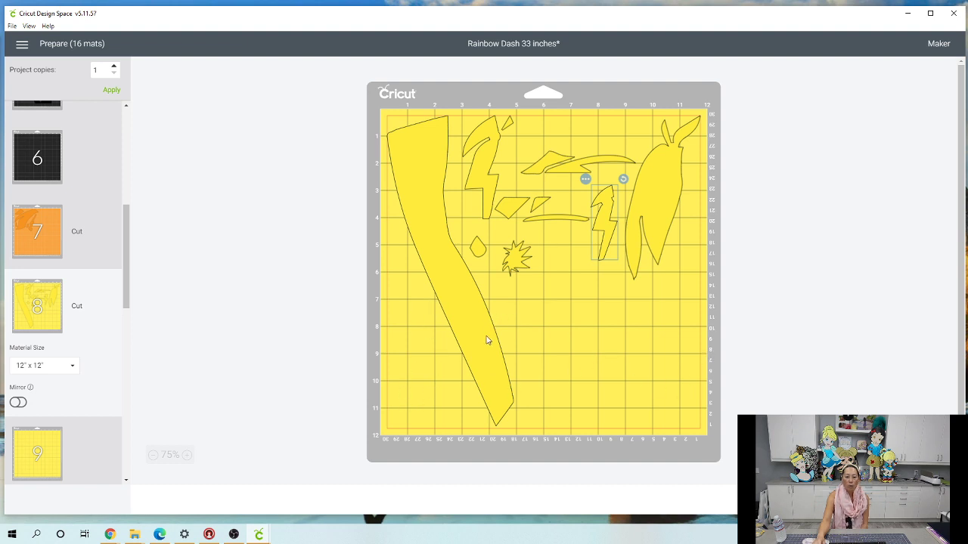
pyautogui.moveTo(481, 381); pyautogui.dragTo(528, 382)
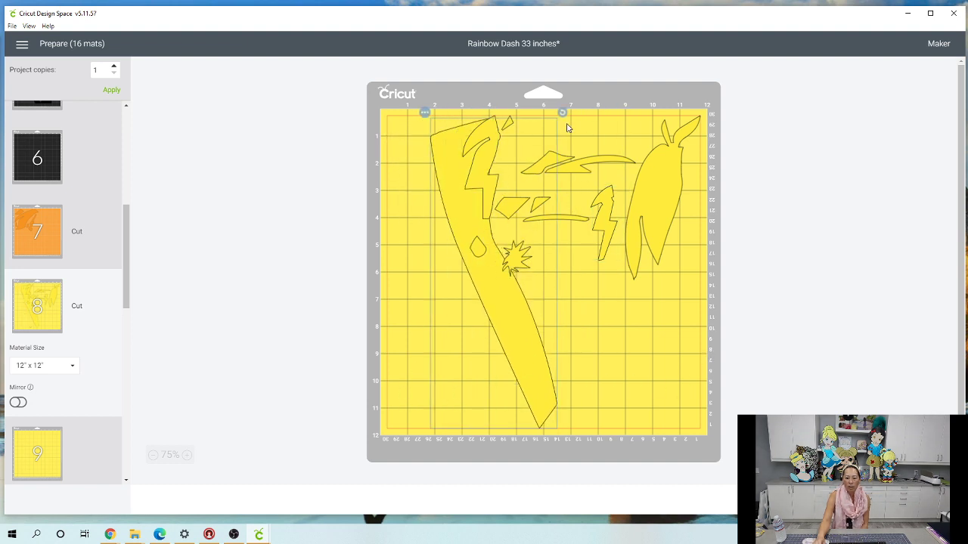
pyautogui.moveTo(564, 112); pyautogui.dragTo(458, 310)
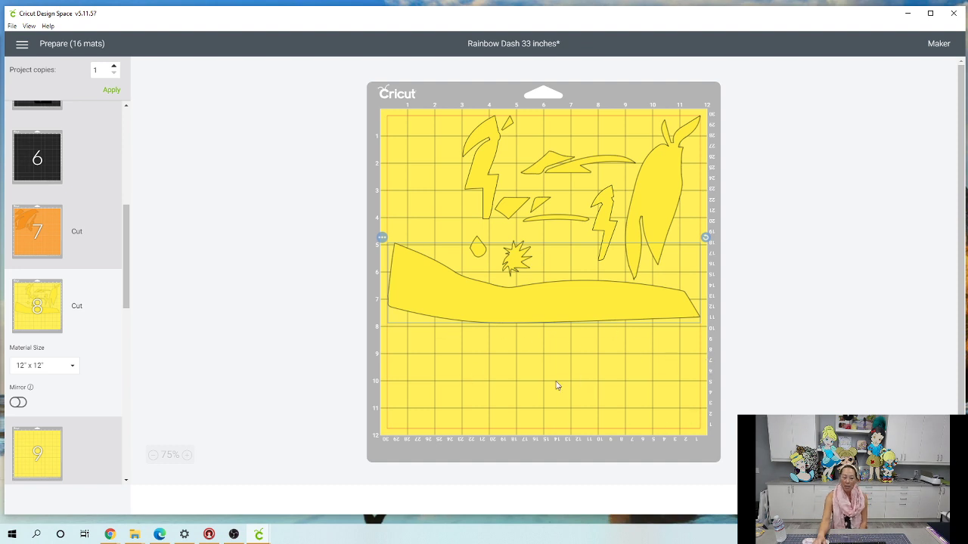
# Tilt the long green piece on mat 10 and fit the zigzag and rotated curved pieces into the space on its left
pyautogui.scroll(-3, 98, 316)
pyautogui.click(60, 351)
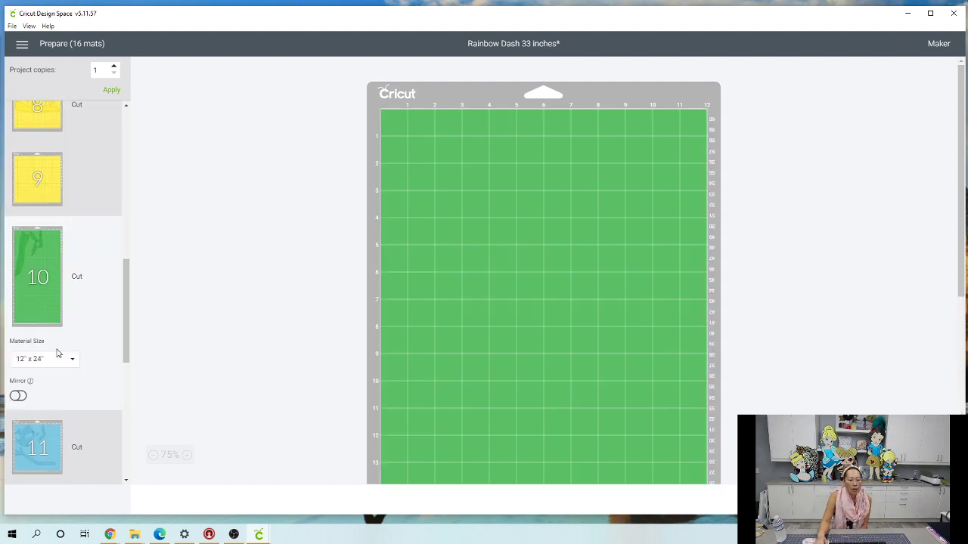
pyautogui.moveTo(531, 181); pyautogui.dragTo(670, 183)
pyautogui.moveTo(436, 156); pyautogui.dragTo(463, 158)
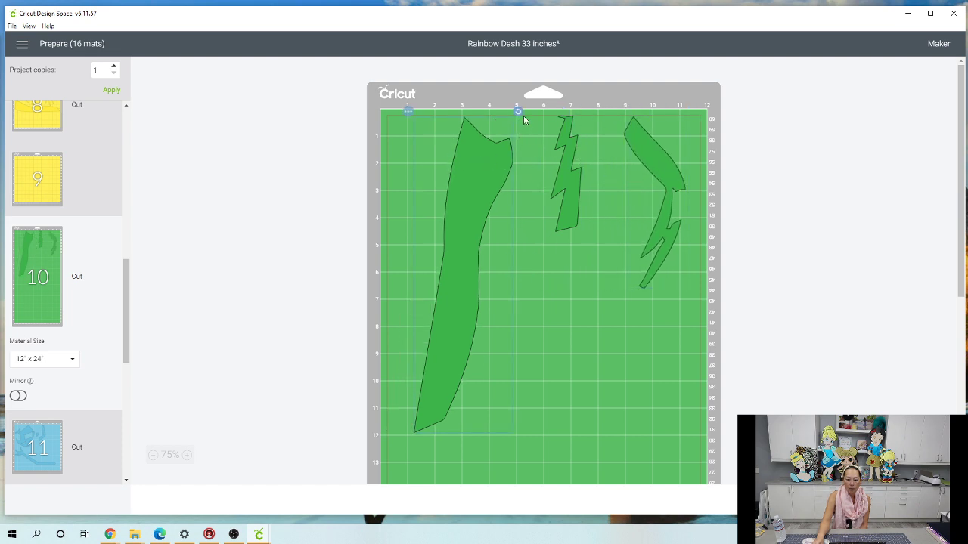
pyautogui.moveTo(518, 112); pyautogui.dragTo(491, 218)
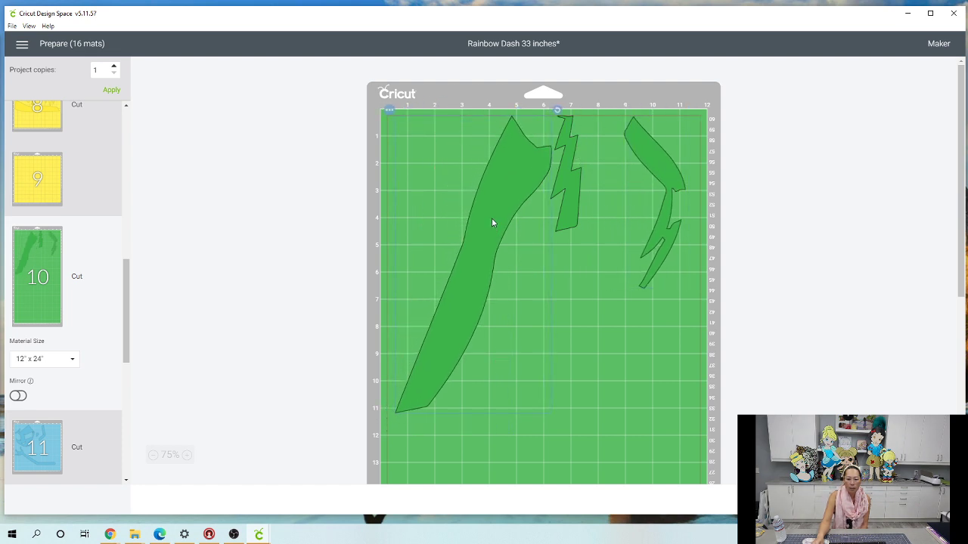
pyautogui.moveTo(571, 224); pyautogui.dragTo(406, 224)
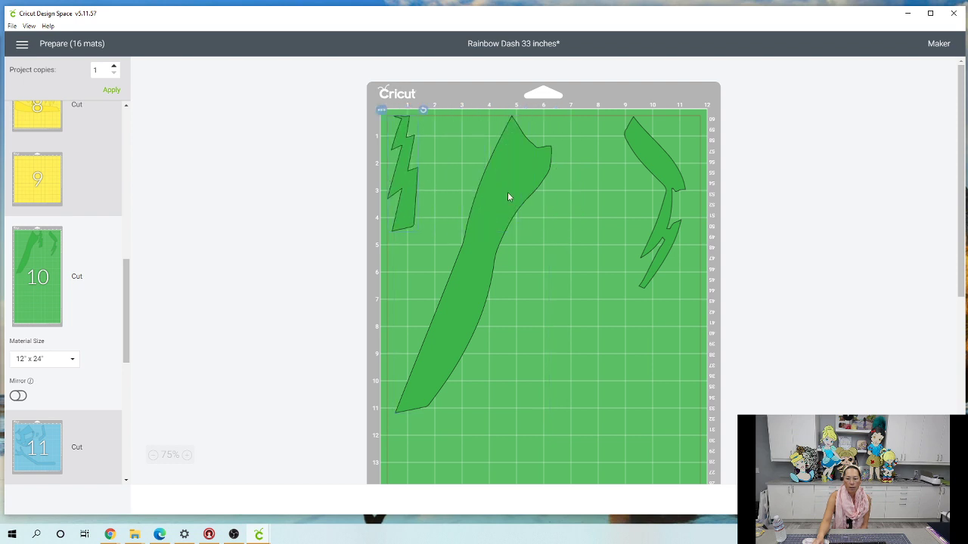
pyautogui.moveTo(635, 210); pyautogui.dragTo(450, 213)
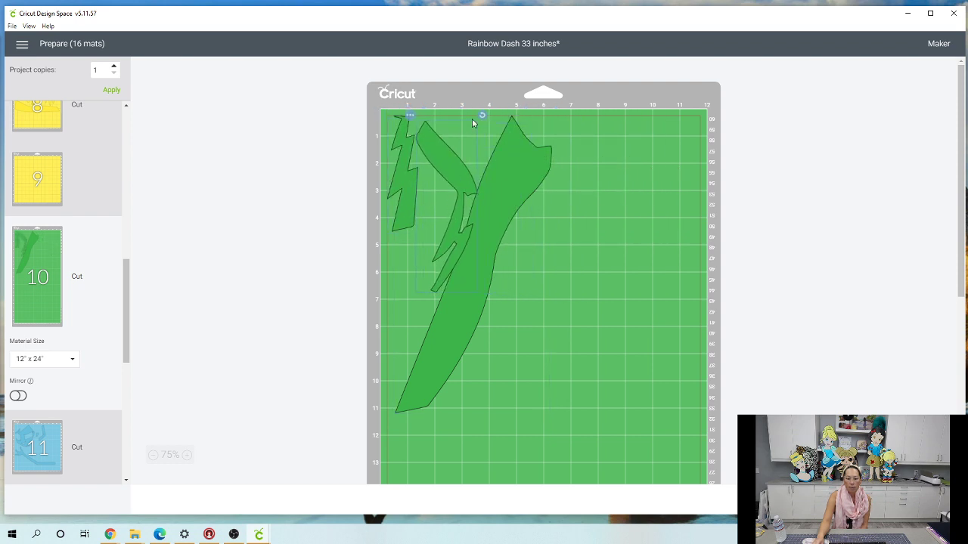
pyautogui.moveTo(472, 118); pyautogui.dragTo(451, 197)
# Repack mat 11 with the arm along the lower edge, the bent piece rotated beneath it, and the face and small pieces rotated above it
pyautogui.scroll(-3, 93, 337)
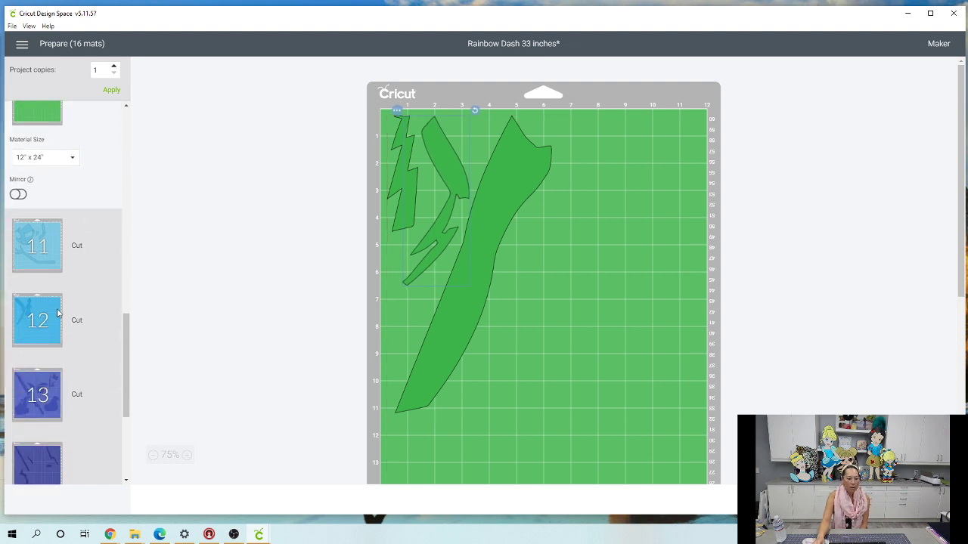
pyautogui.click(37, 185)
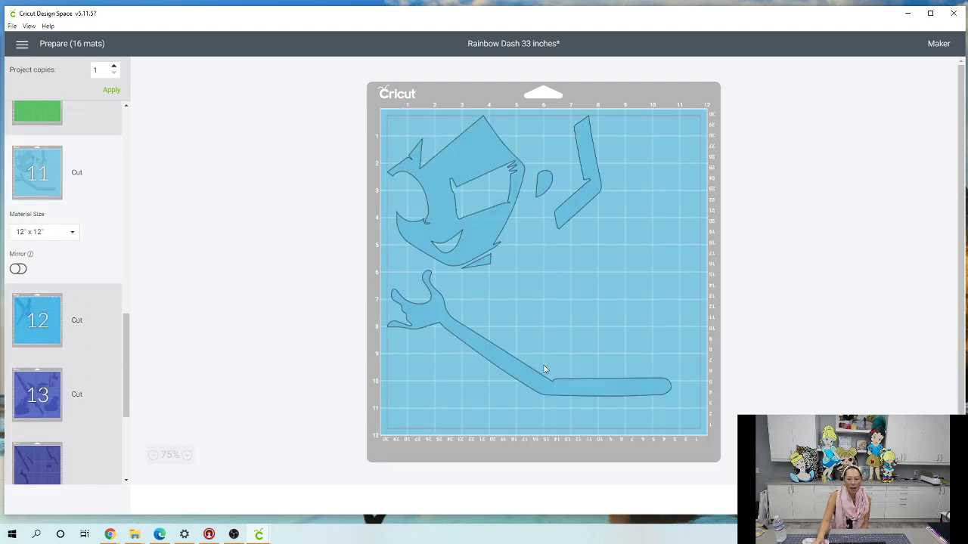
pyautogui.moveTo(477, 340); pyautogui.dragTo(477, 384)
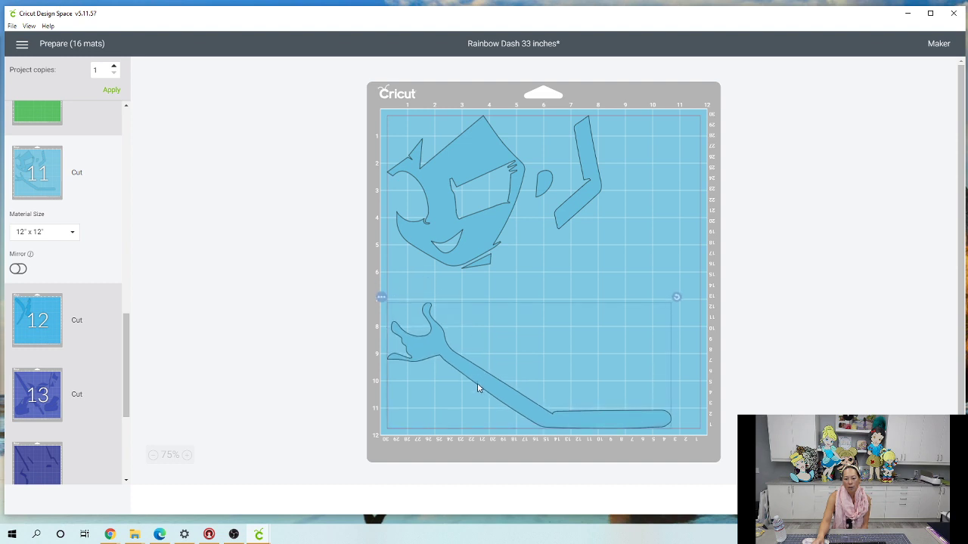
pyautogui.moveTo(585, 221); pyautogui.dragTo(507, 341)
pyautogui.moveTo(424, 389); pyautogui.dragTo(424, 425)
pyautogui.moveTo(474, 247); pyautogui.dragTo(629, 378)
pyautogui.moveTo(701, 229); pyautogui.dragTo(621, 360)
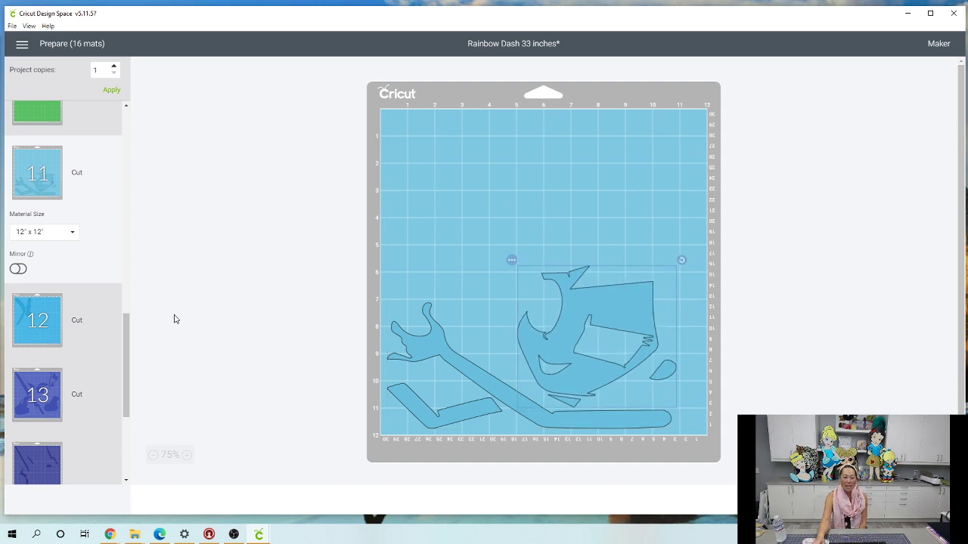
# Check mats 12 to 14, then tuck the two small curved purple pieces inside the large arc on mat 15
pyautogui.scroll(-1, 80, 331)
pyautogui.scroll(-2, 80, 331)
pyautogui.click(66, 257)
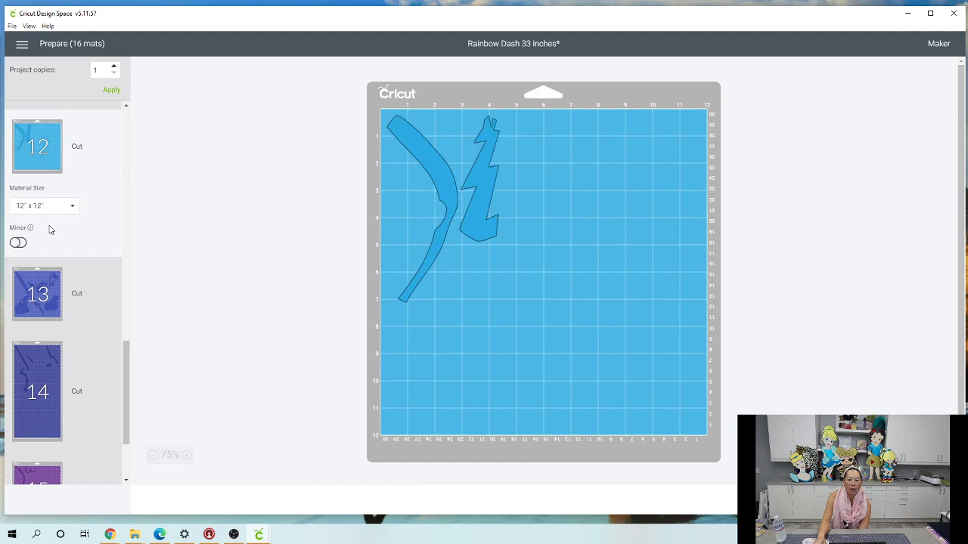
pyautogui.click(29, 291)
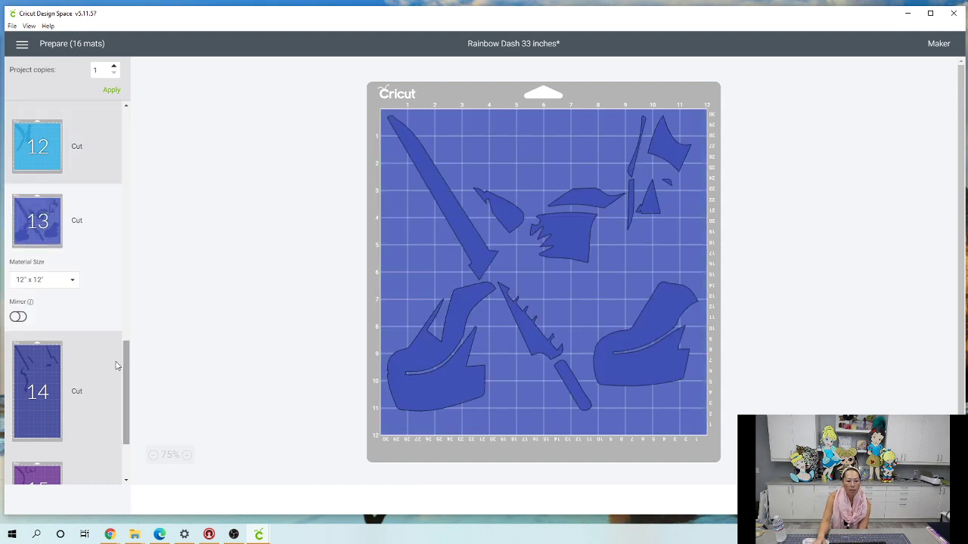
pyautogui.click(61, 373)
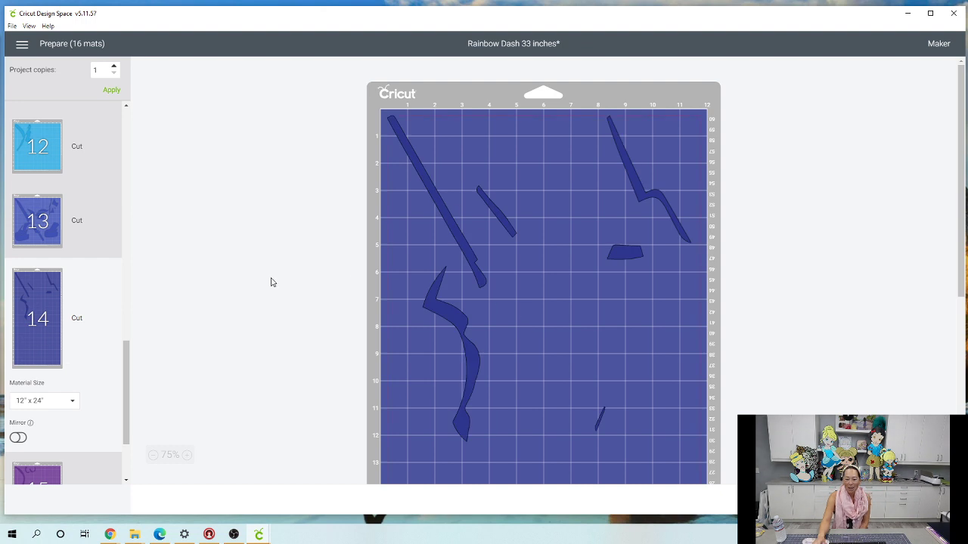
pyautogui.scroll(-3, 50, 311)
pyautogui.click(43, 365)
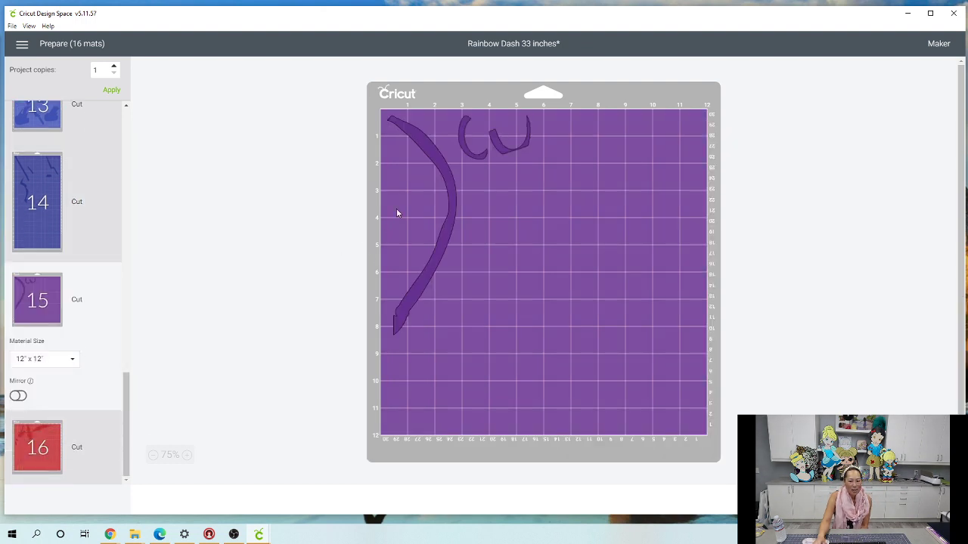
pyautogui.moveTo(466, 155); pyautogui.dragTo(401, 190)
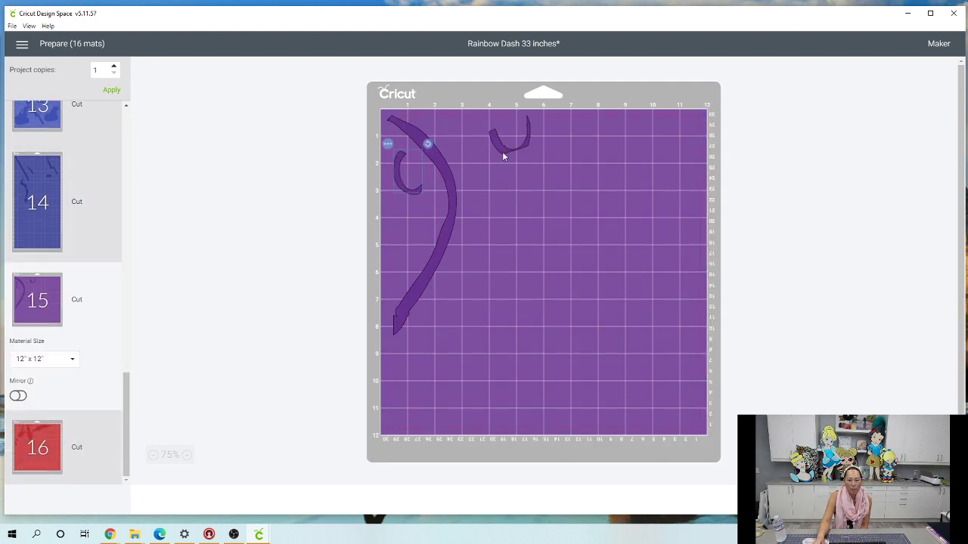
pyautogui.moveTo(502, 151)
pyautogui.mouseDown()
pyautogui.moveTo(415, 243)
pyautogui.moveTo(408, 236)
pyautogui.mouseUp()
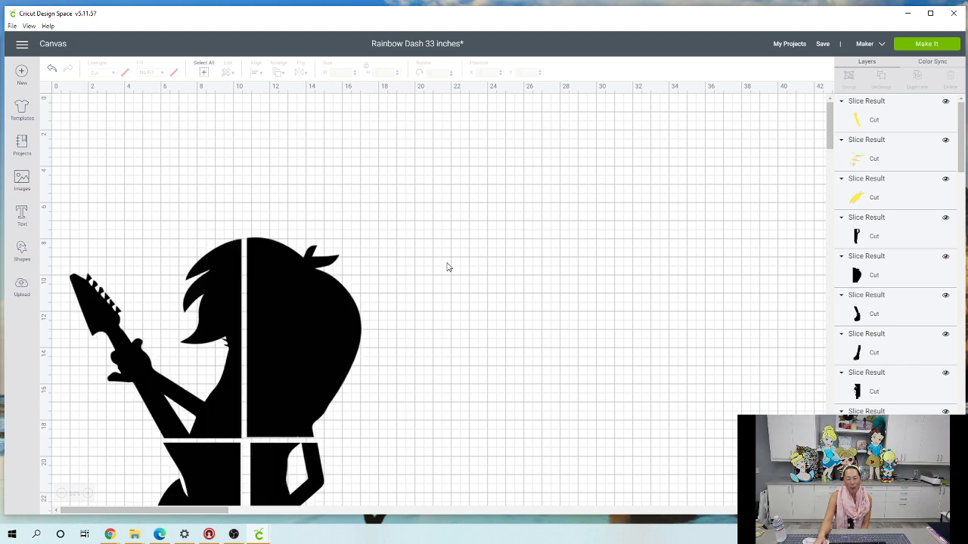
pyautogui.scroll(-10, 447, 267)
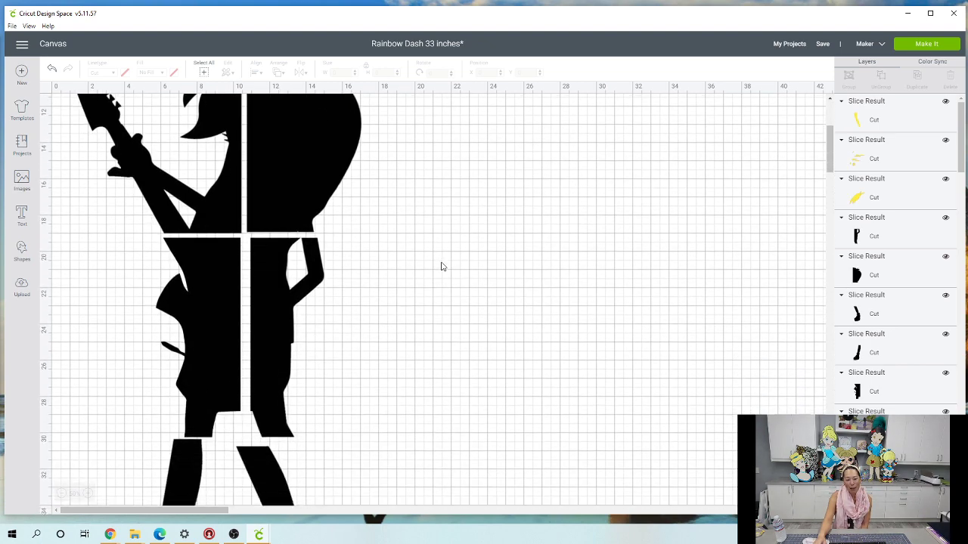
pyautogui.scroll(8, 442, 267)
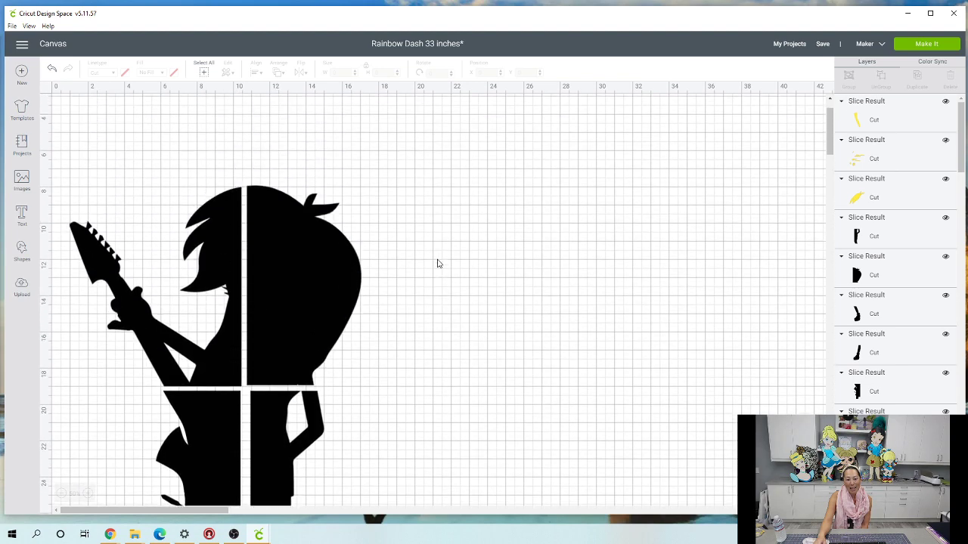